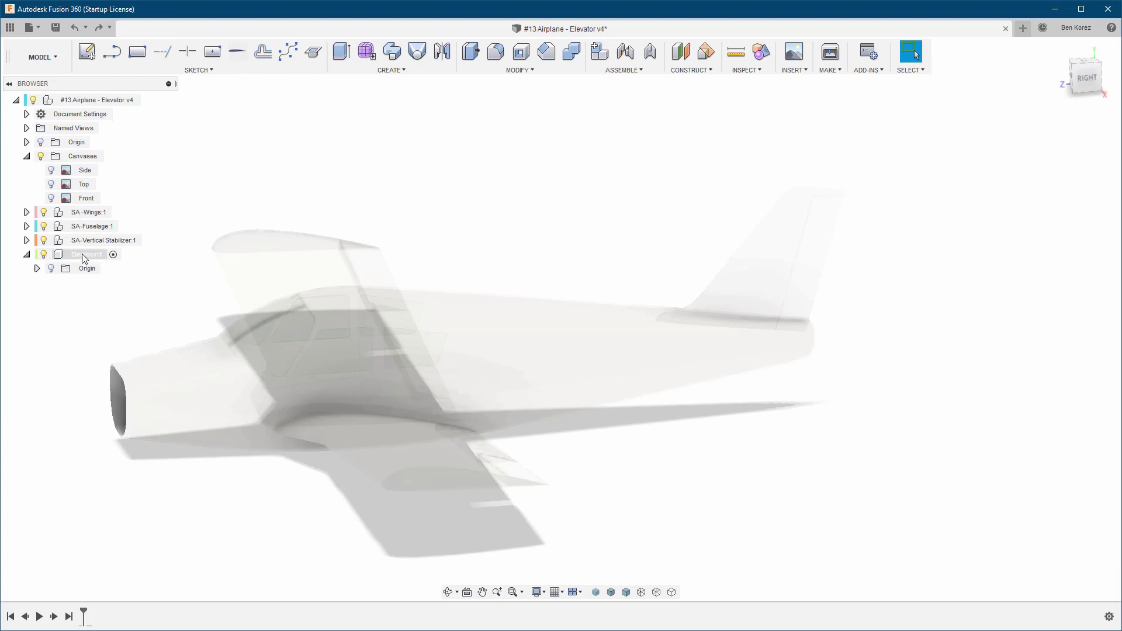
Start a sketch on the side plane inside the Elevator component and show the Side canvas
left_click(84, 255)
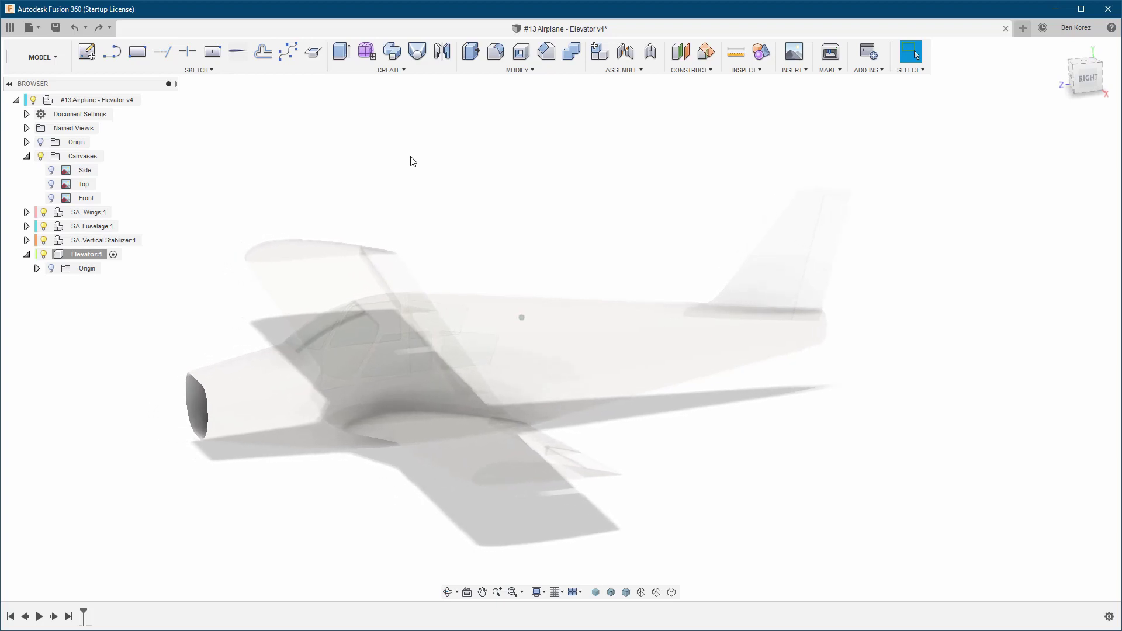
left_click(93, 255)
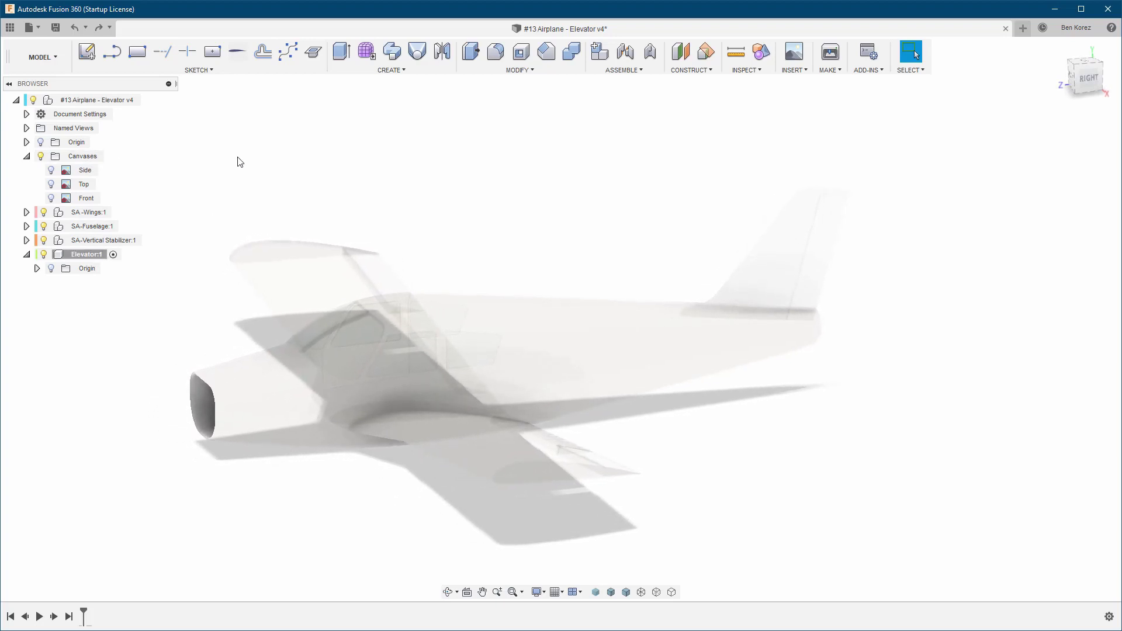
left_click(87, 54)
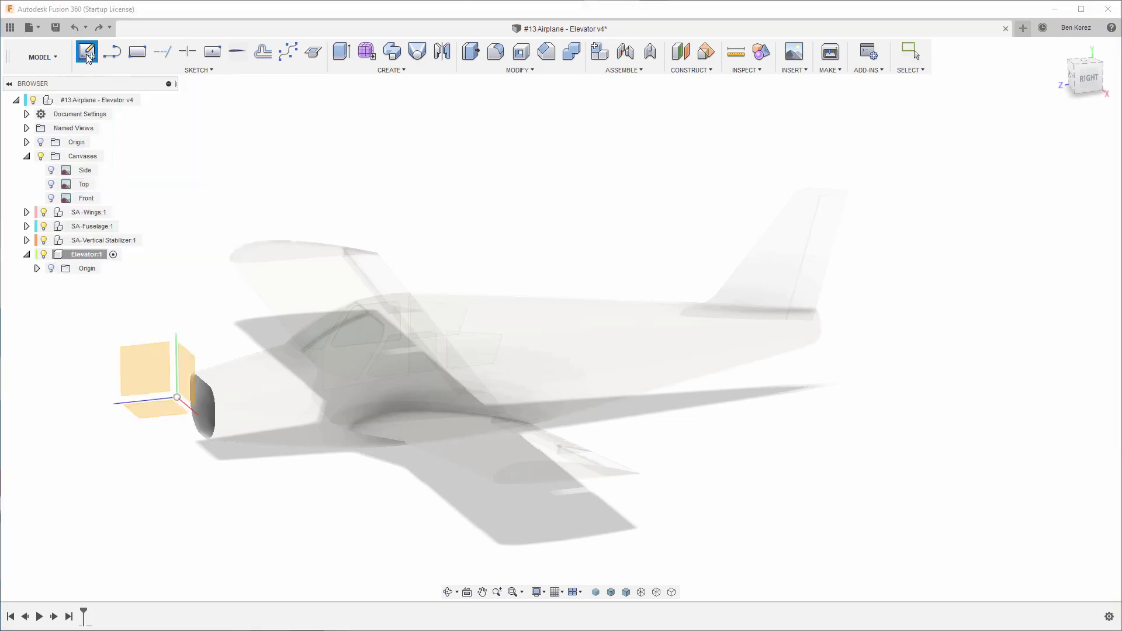
left_click(149, 355)
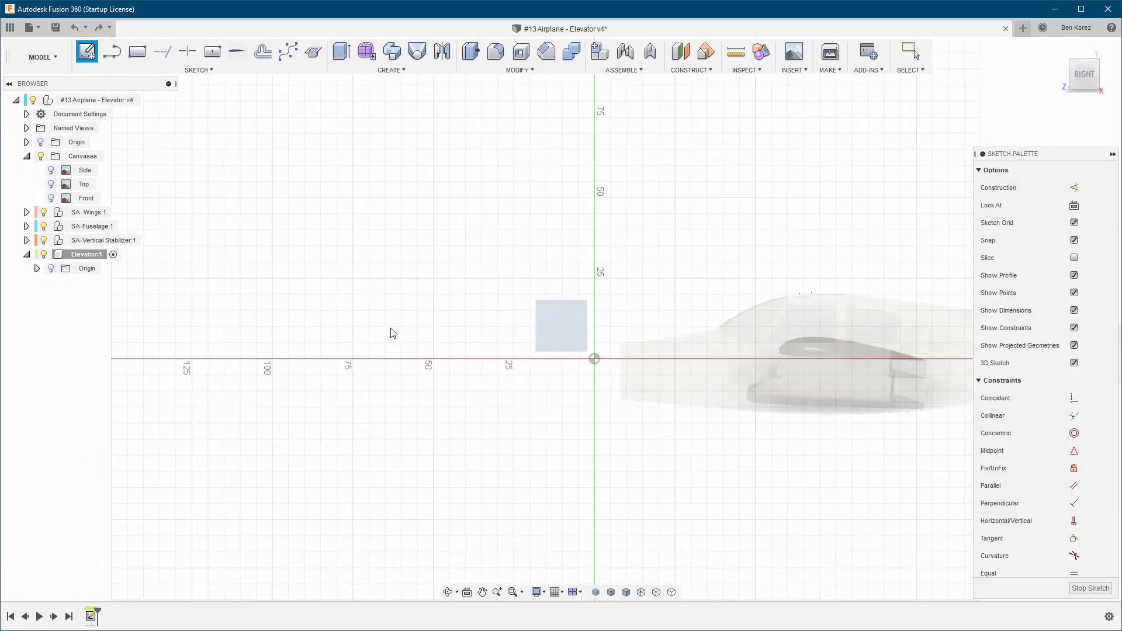
scroll(861, 349, "up", 5)
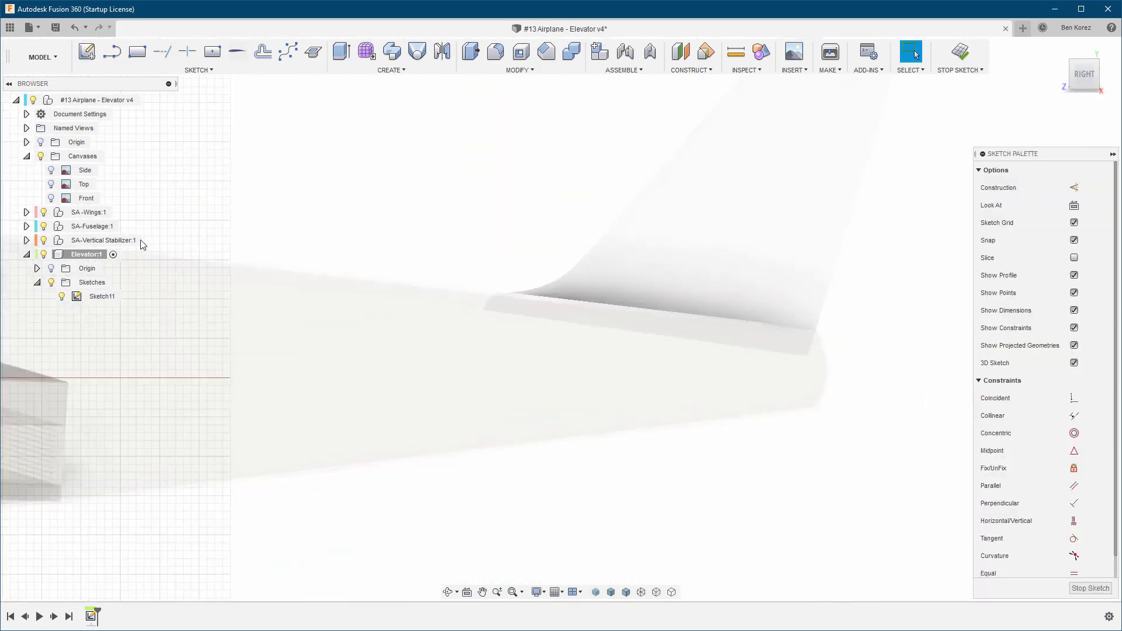
left_click(51, 170)
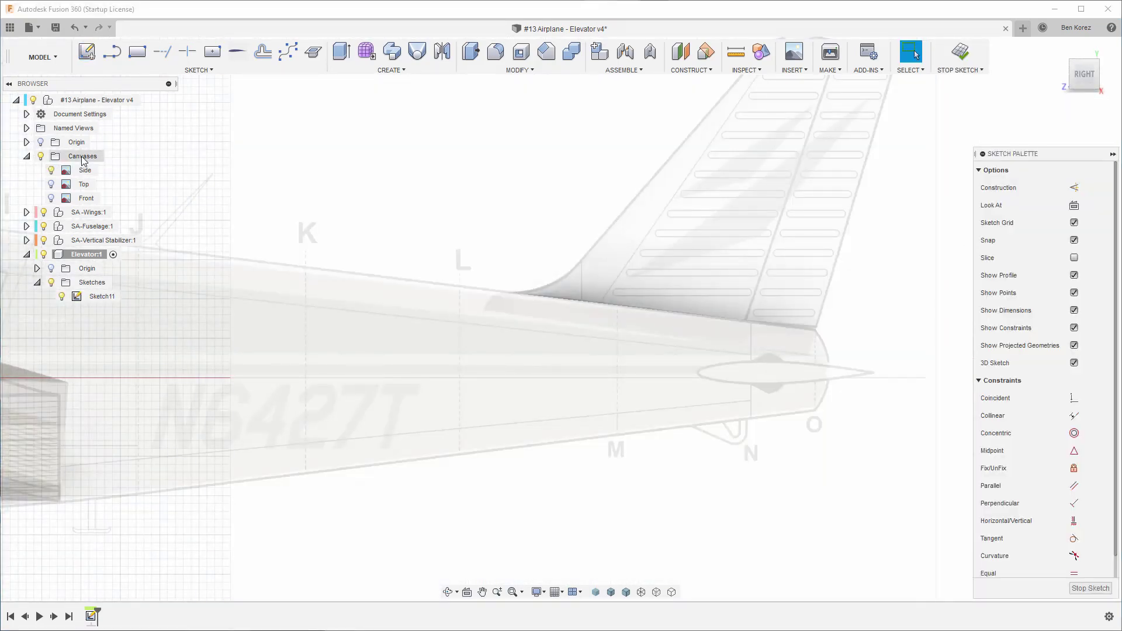
Draw a horizontal line about 23 mm long through the elevator airfoil on the canvas, from ahead of its nose to behind its tail
scroll(915, 376, "up", 5)
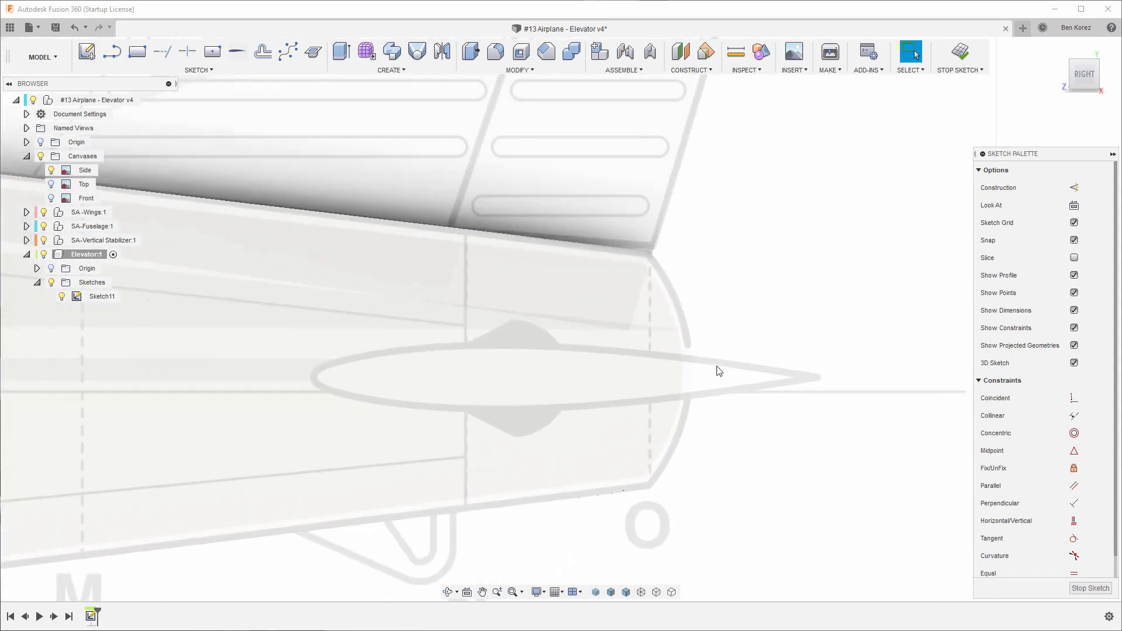
scroll(719, 371, "up", 1)
scroll(571, 421, "up", 1)
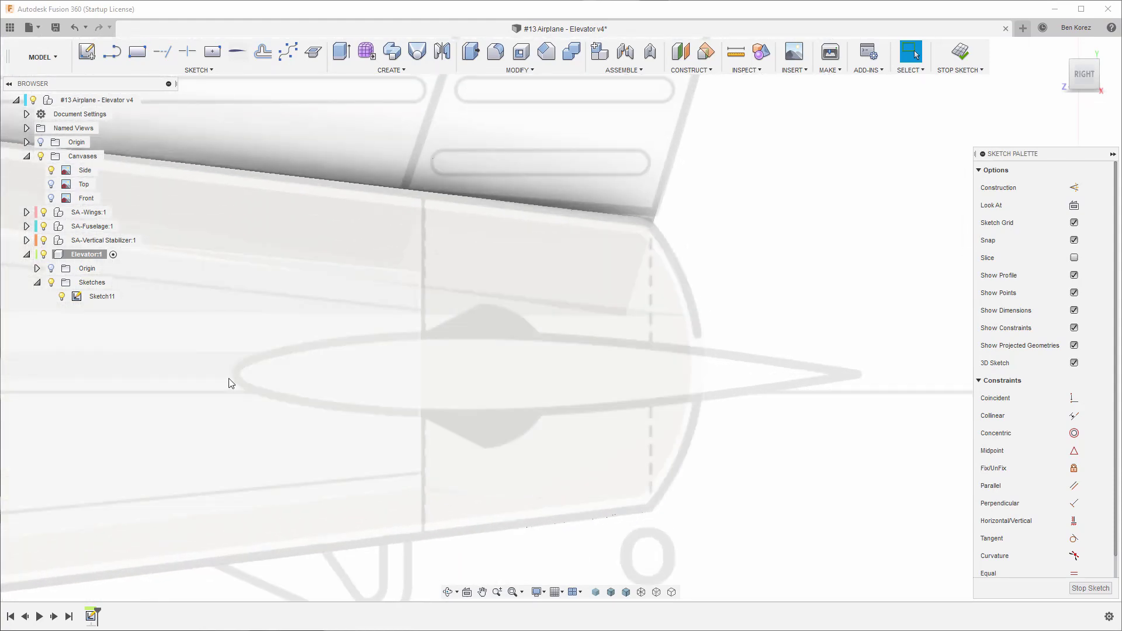
key("l")
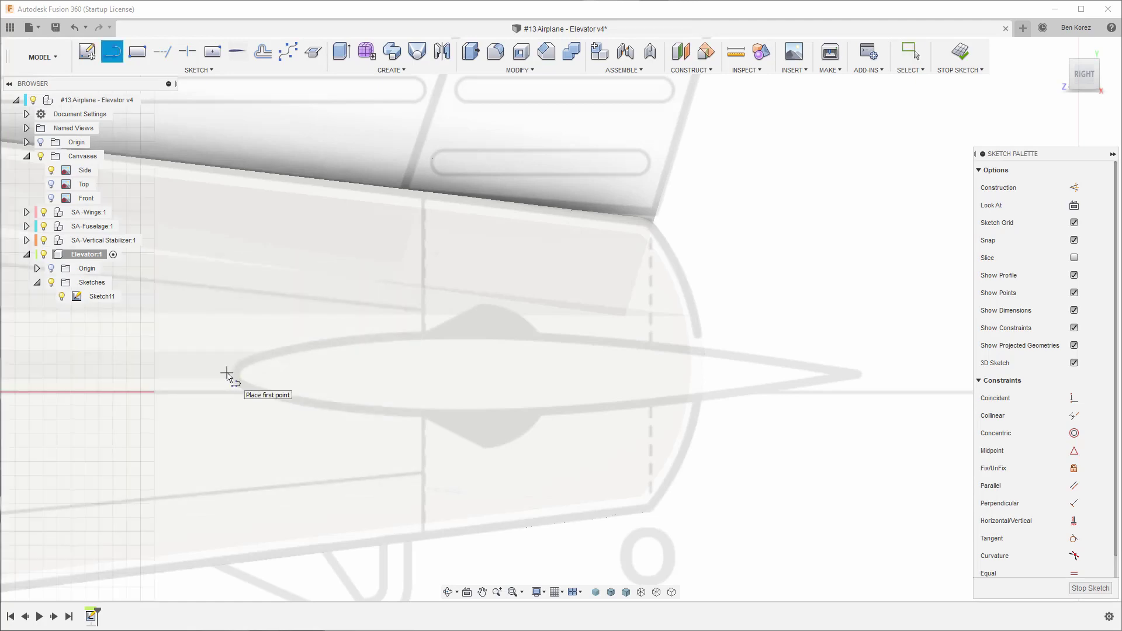
left_click(227, 372)
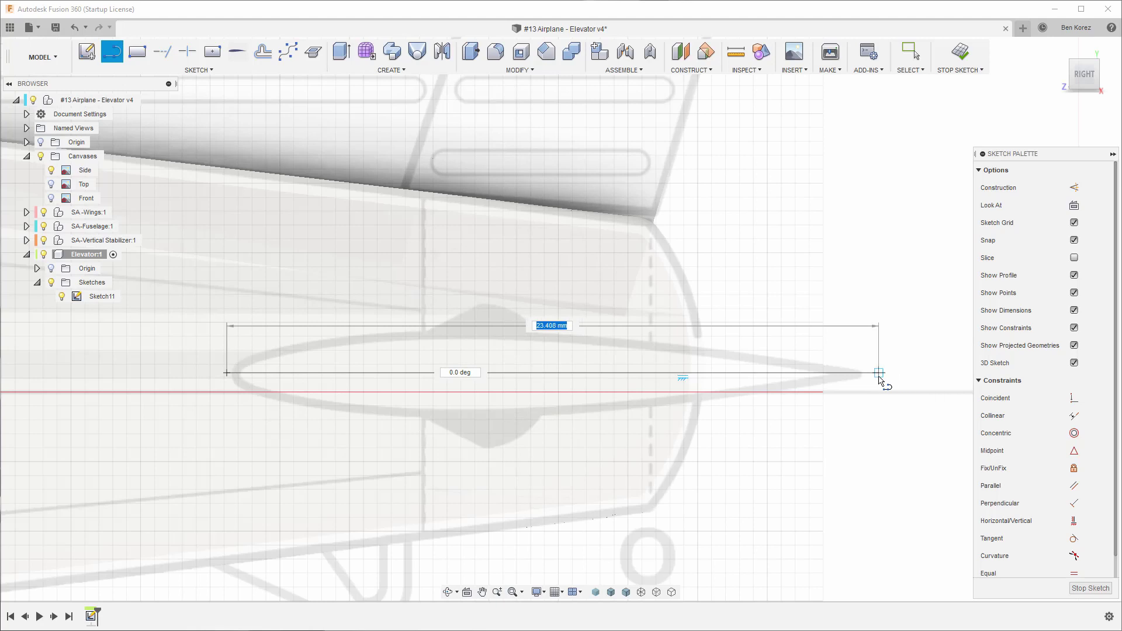
left_click(874, 373)
left_click(874, 401)
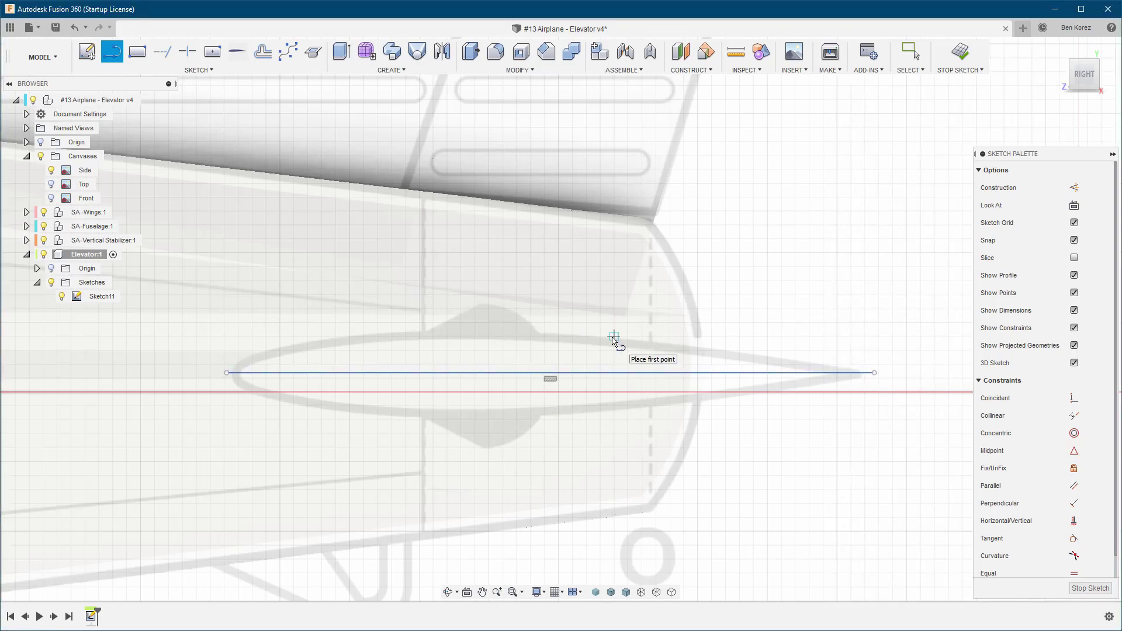
key("Escape")
Centre the line on the airfoil's trailing tip and move both line endpoints to the leading and trailing edges of the canvas outline
scroll(858, 385, "up", 5)
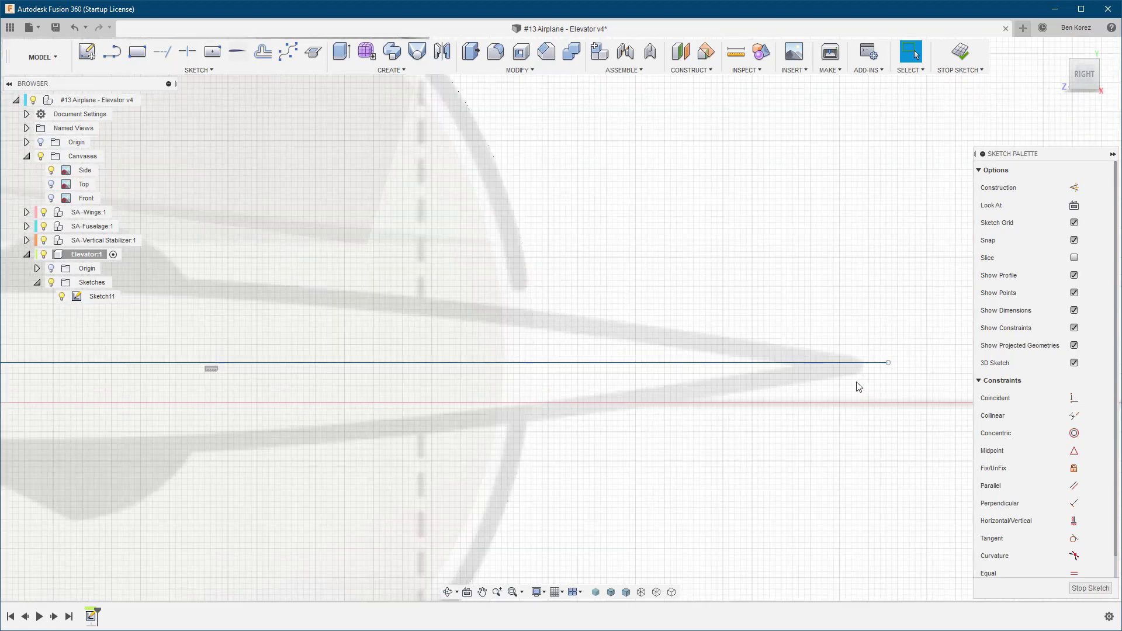
scroll(844, 384, "up", 4)
left_click(661, 343)
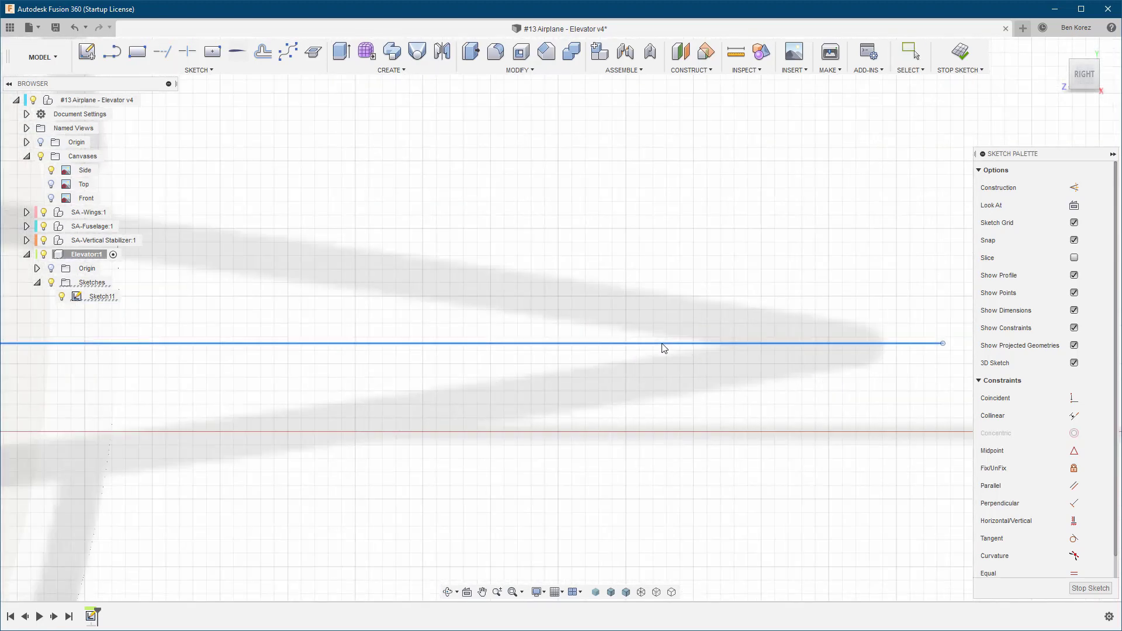
left_click_drag(662, 344, 664, 353)
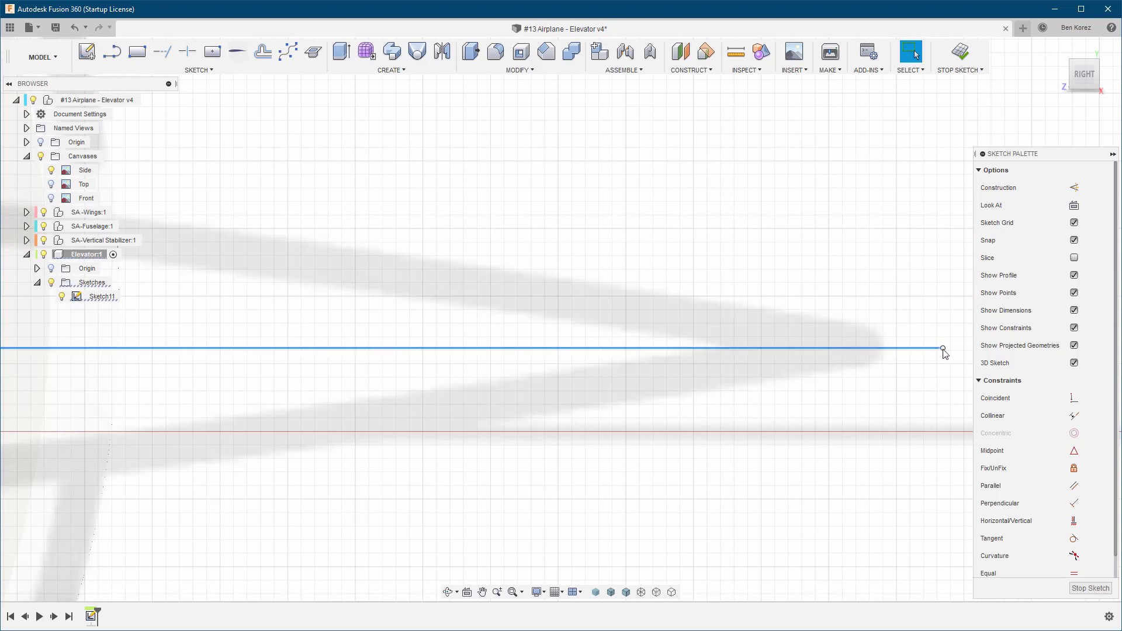
left_click_drag(941, 349, 884, 350)
scroll(884, 349, "down", 8)
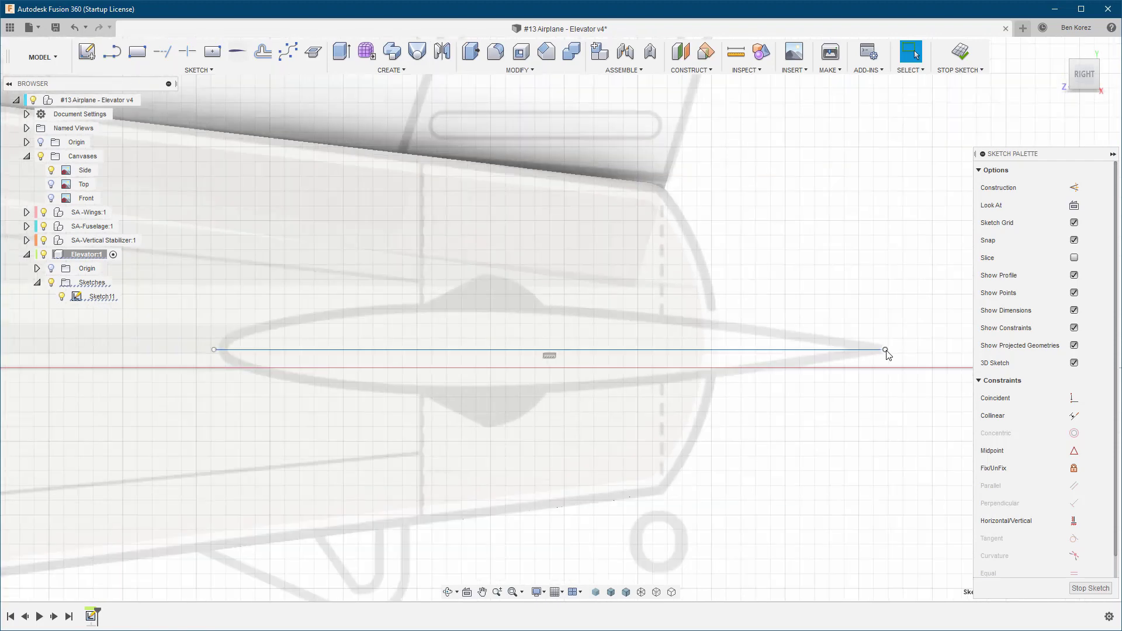
scroll(215, 350, "up", 6)
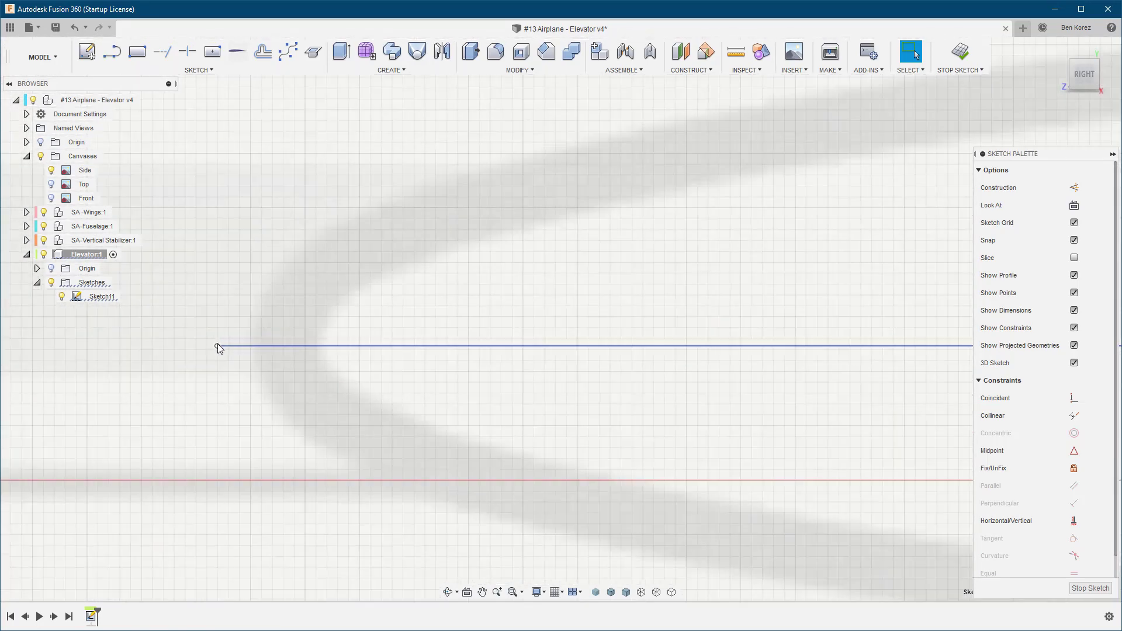
left_click_drag(217, 349, 250, 346)
scroll(204, 345, "down", 3)
scroll(177, 344, "down", 5)
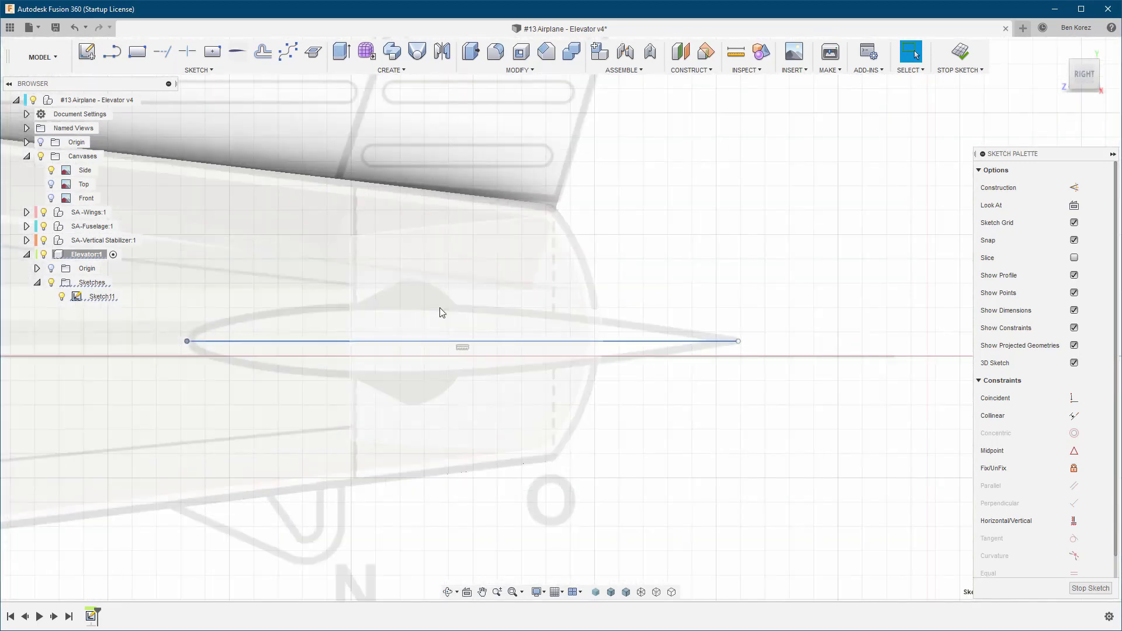
Convert the chord line to construction and generate an airfoil sketch on it from the file fx76100.dat
left_click(439, 345)
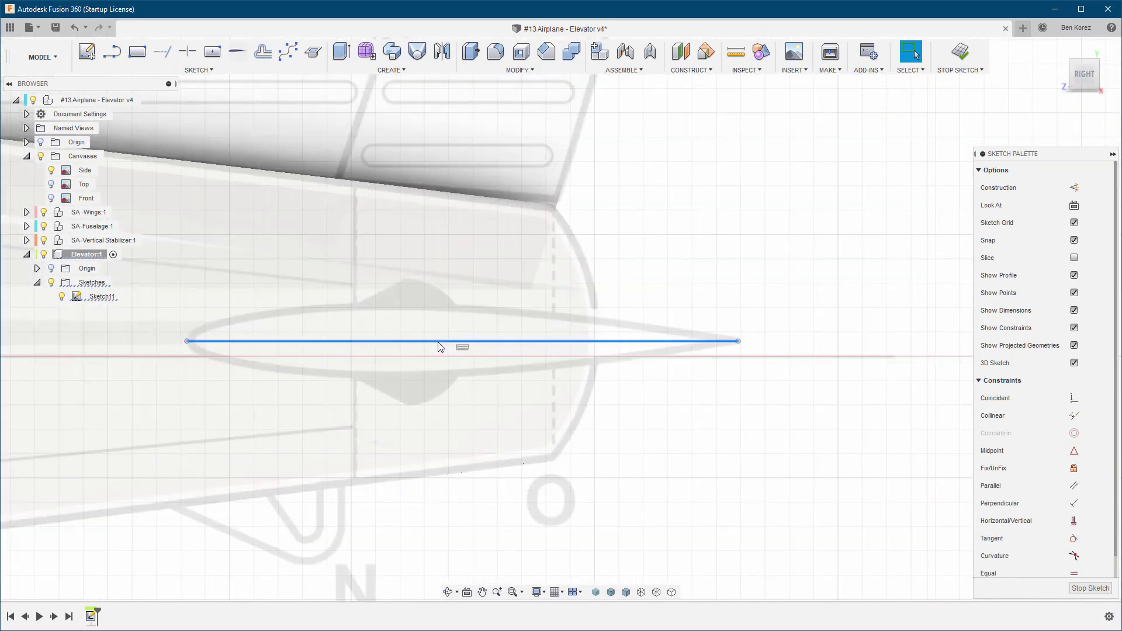
key("x")
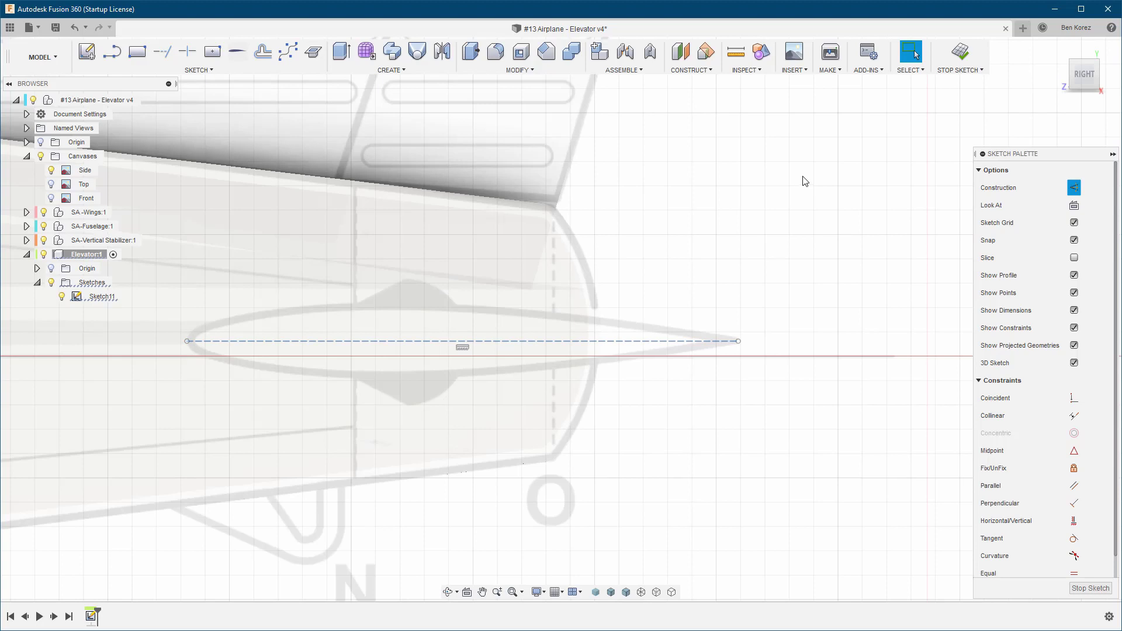
left_click(238, 57)
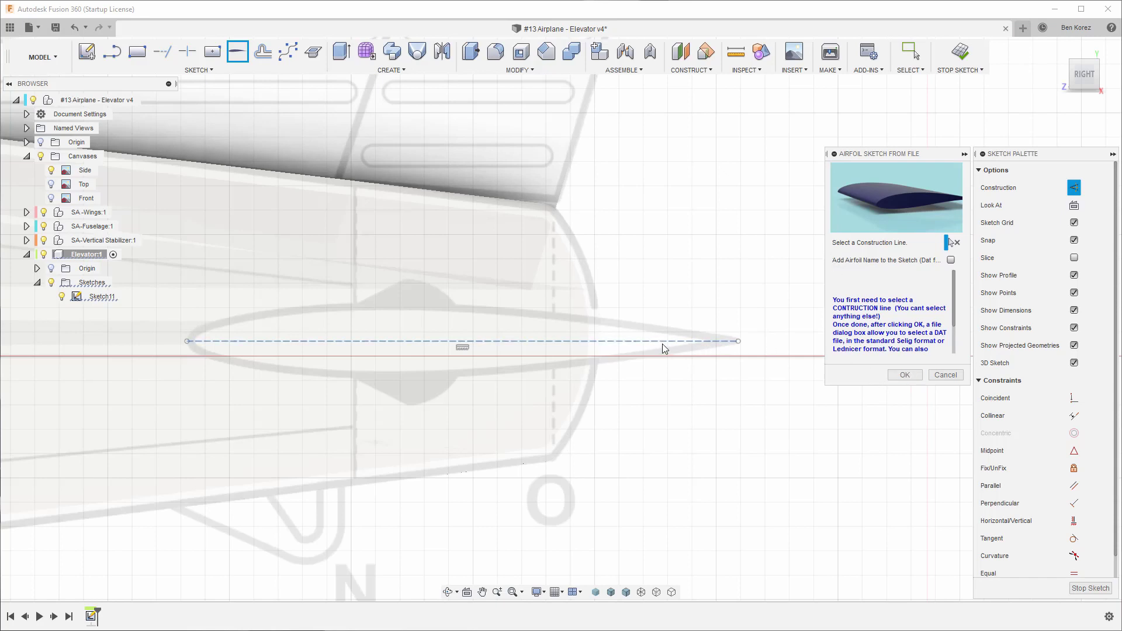
left_click(904, 374)
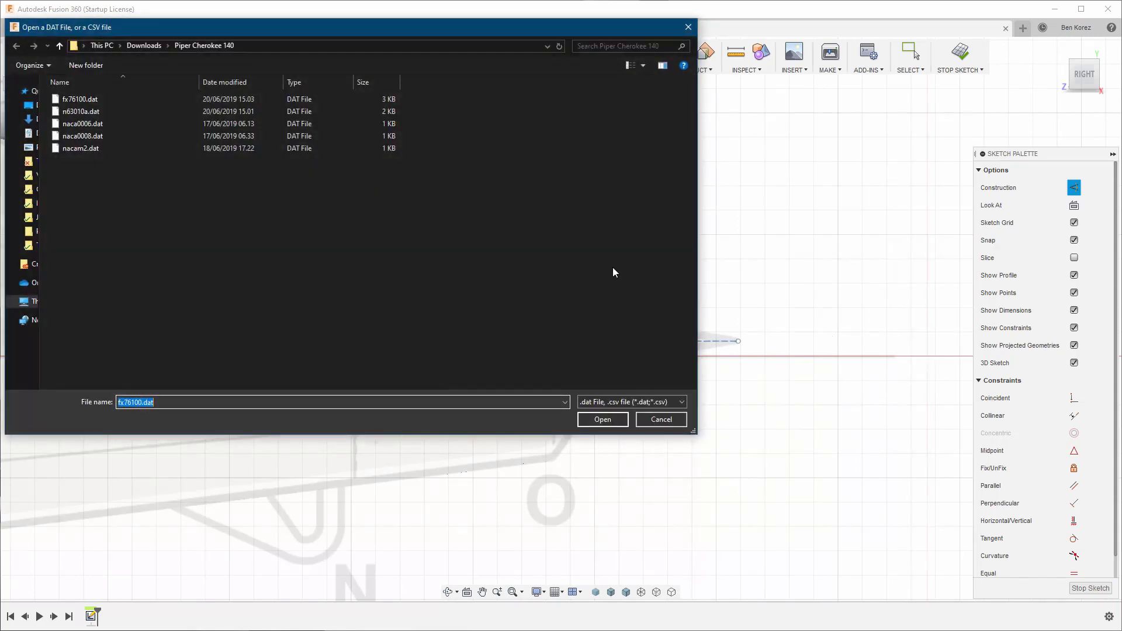
left_click(76, 100)
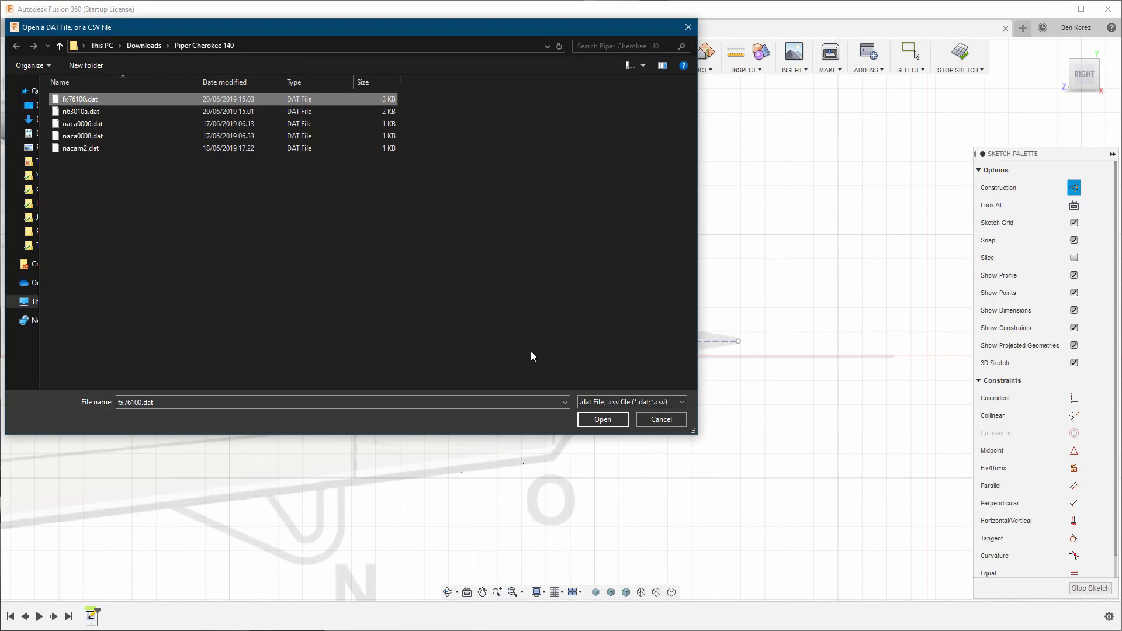
left_click(602, 418)
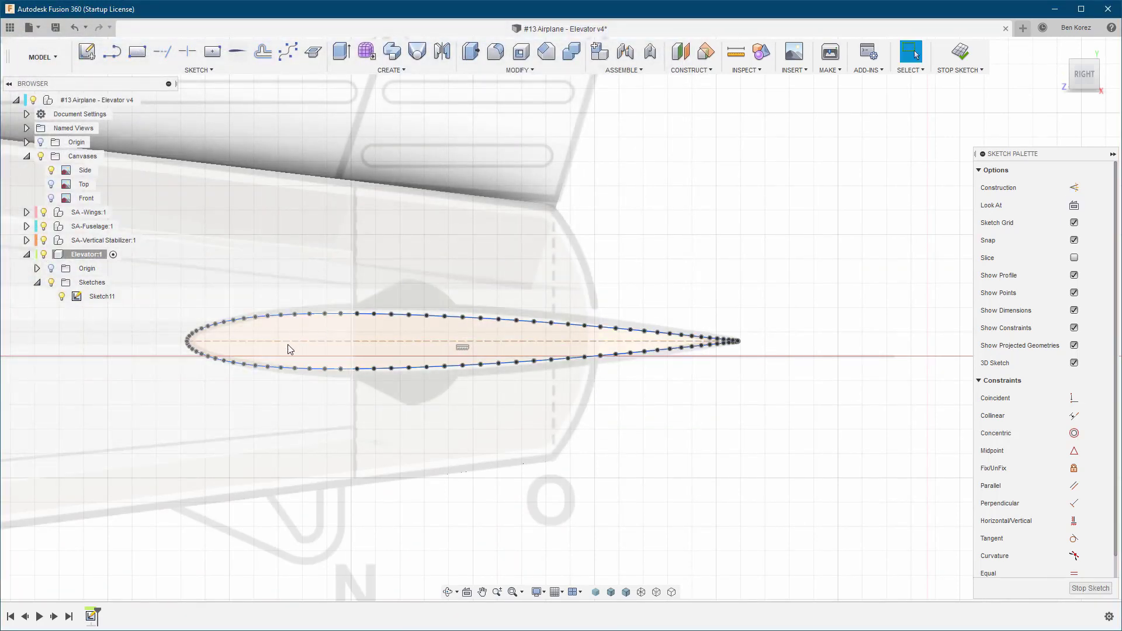
Finish the sketch and extrude the airfoil profile about 14 mm as a new body, with the direction set to Symmetric
scroll(209, 348, "up", 5)
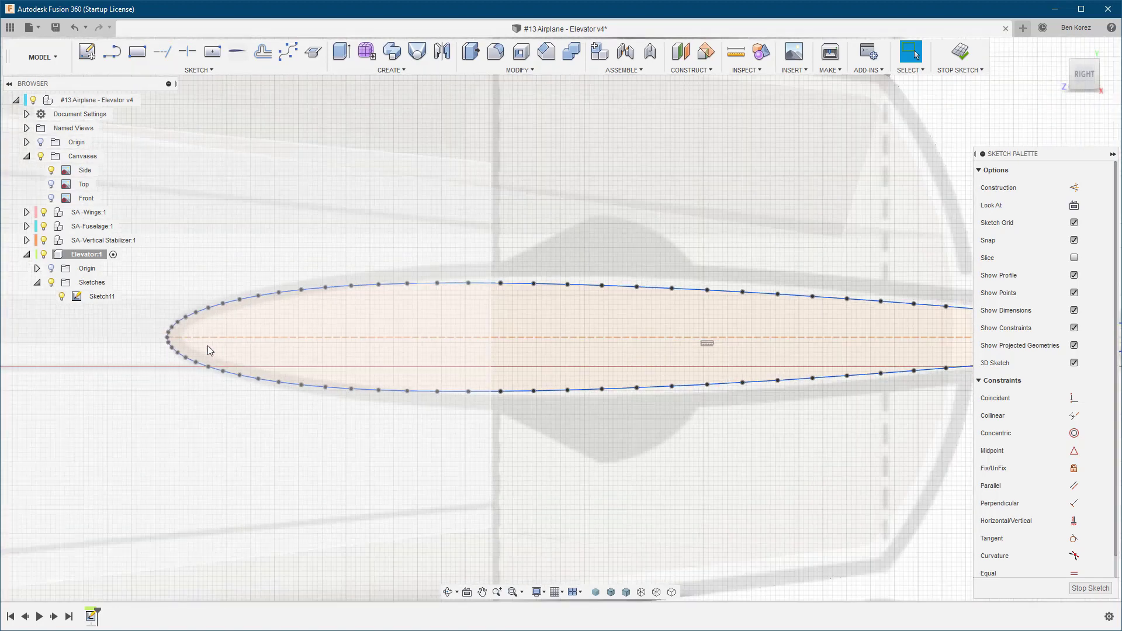
scroll(209, 350, "down", 3)
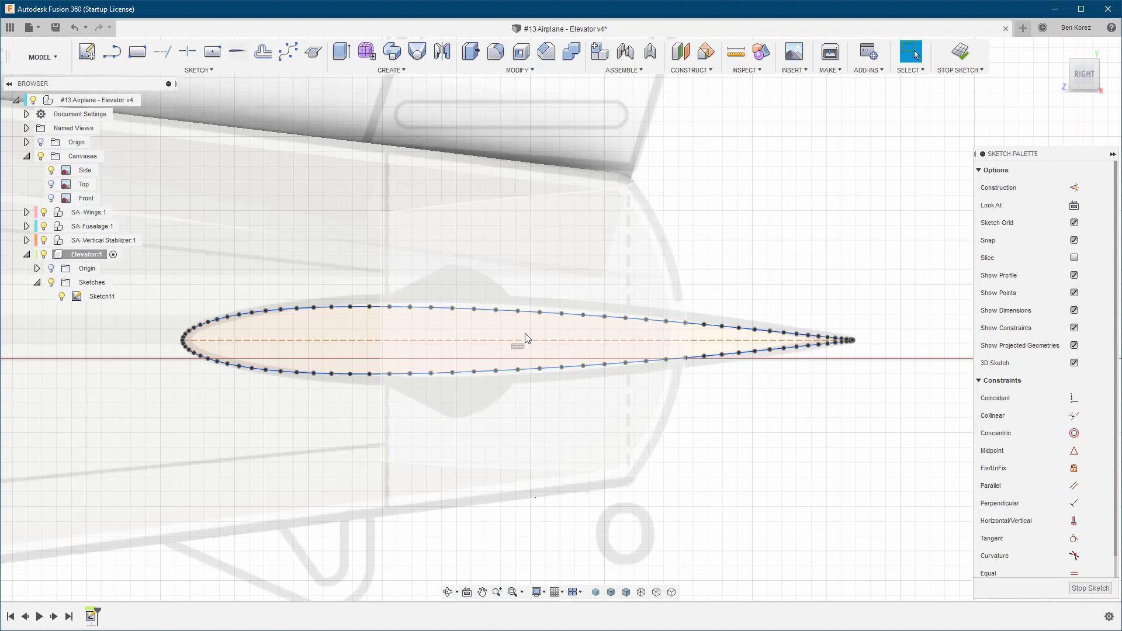
scroll(524, 337, "up", 3)
scroll(525, 338, "down", 2)
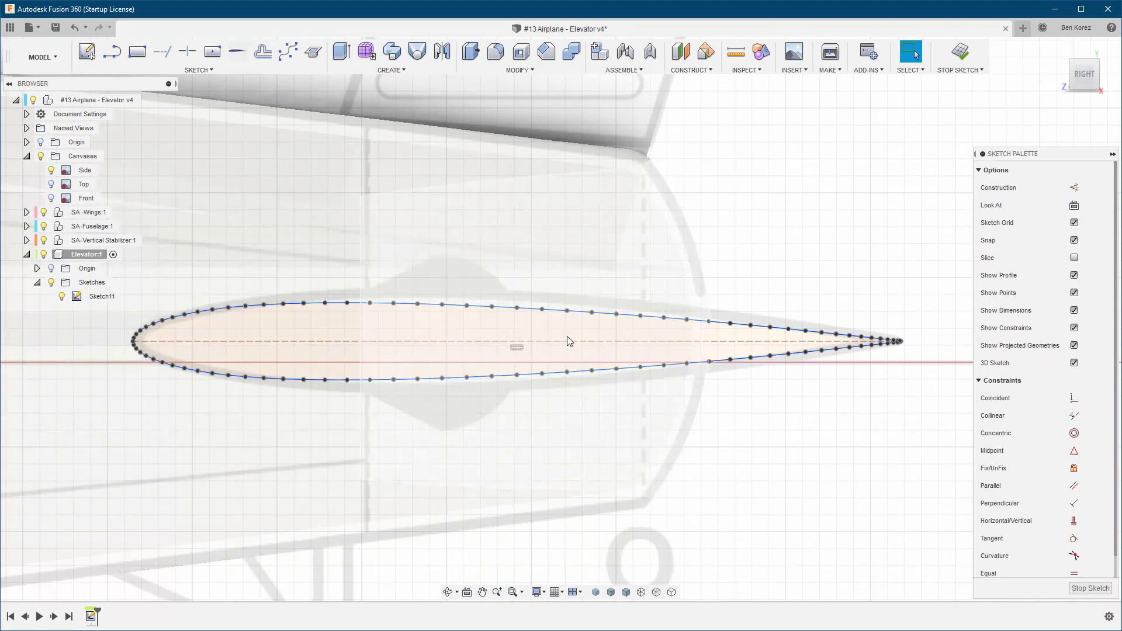
left_click(961, 53)
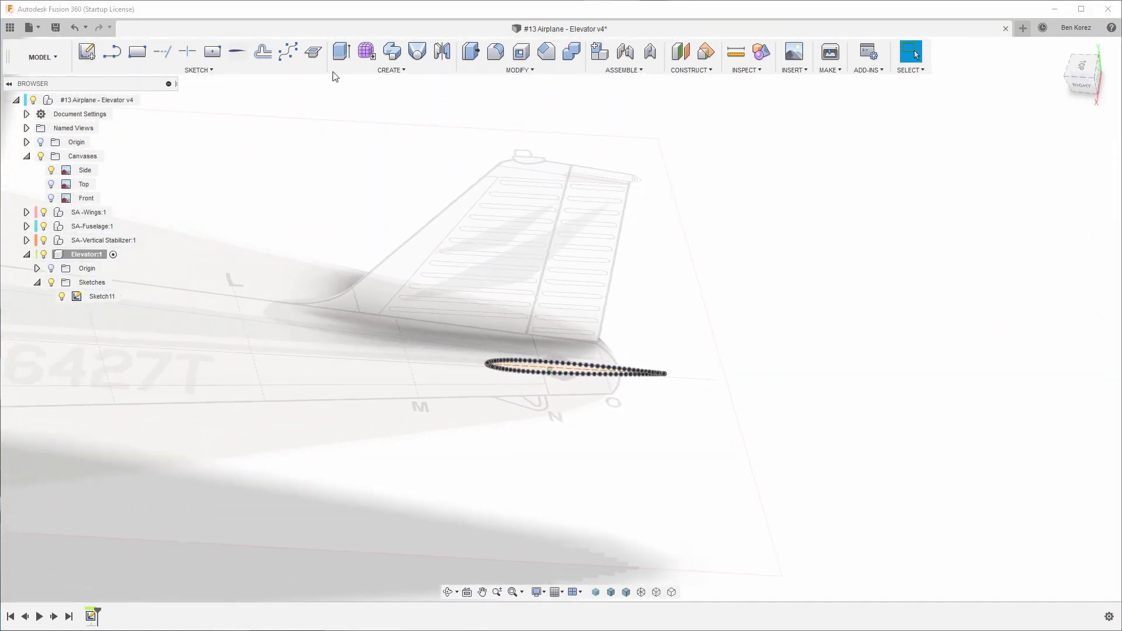
left_click(342, 52)
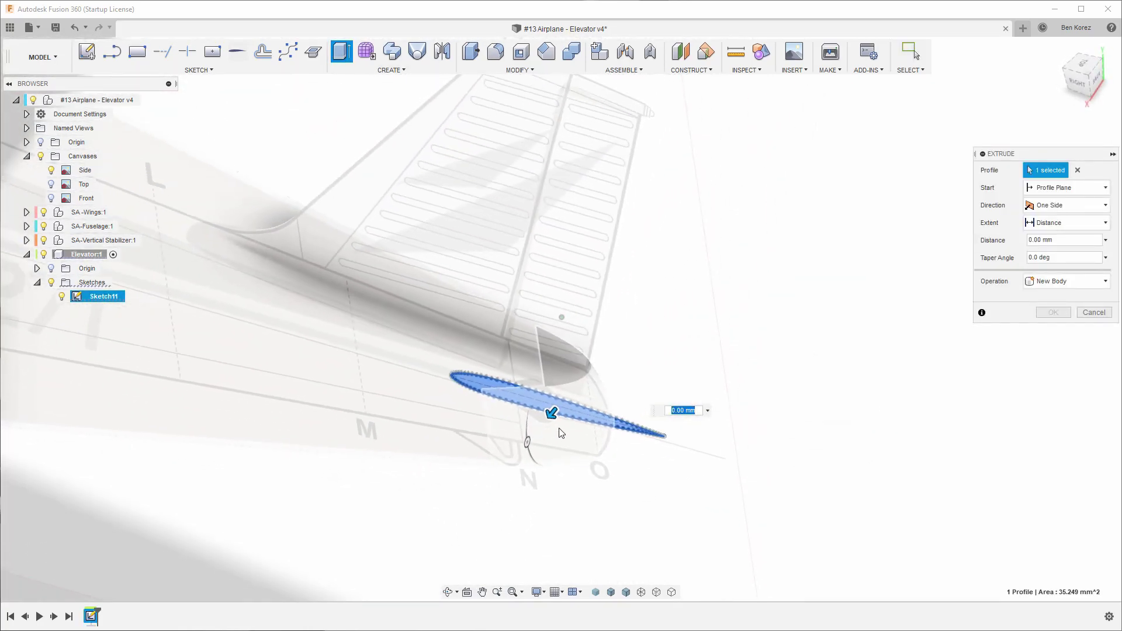
left_click_drag(554, 415, 482, 502)
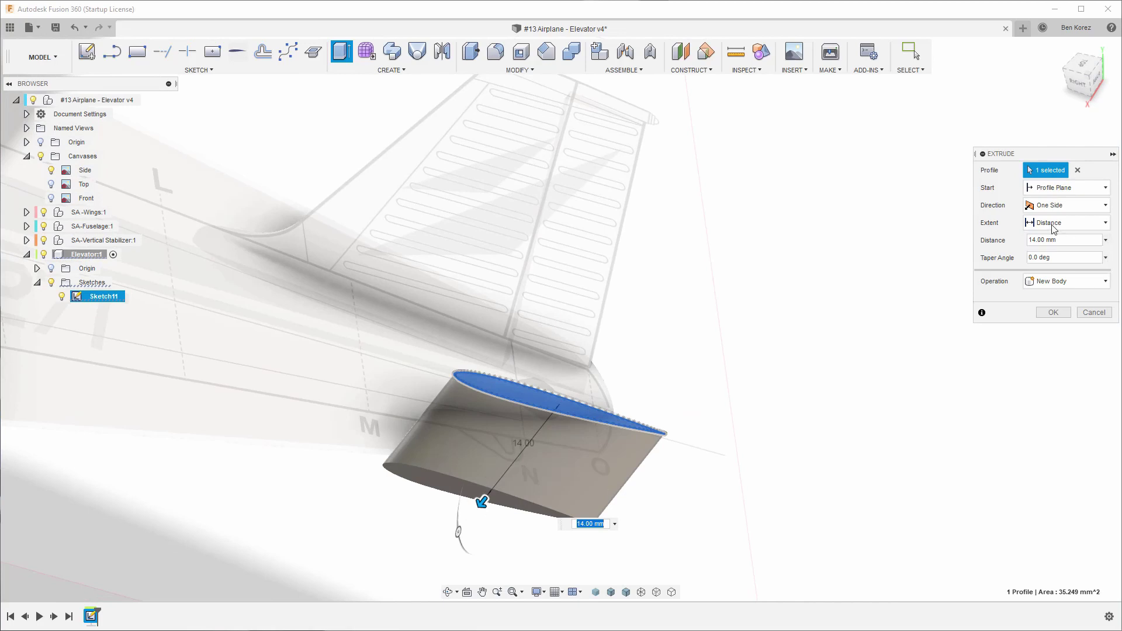
left_click(1047, 208)
left_click(1052, 250)
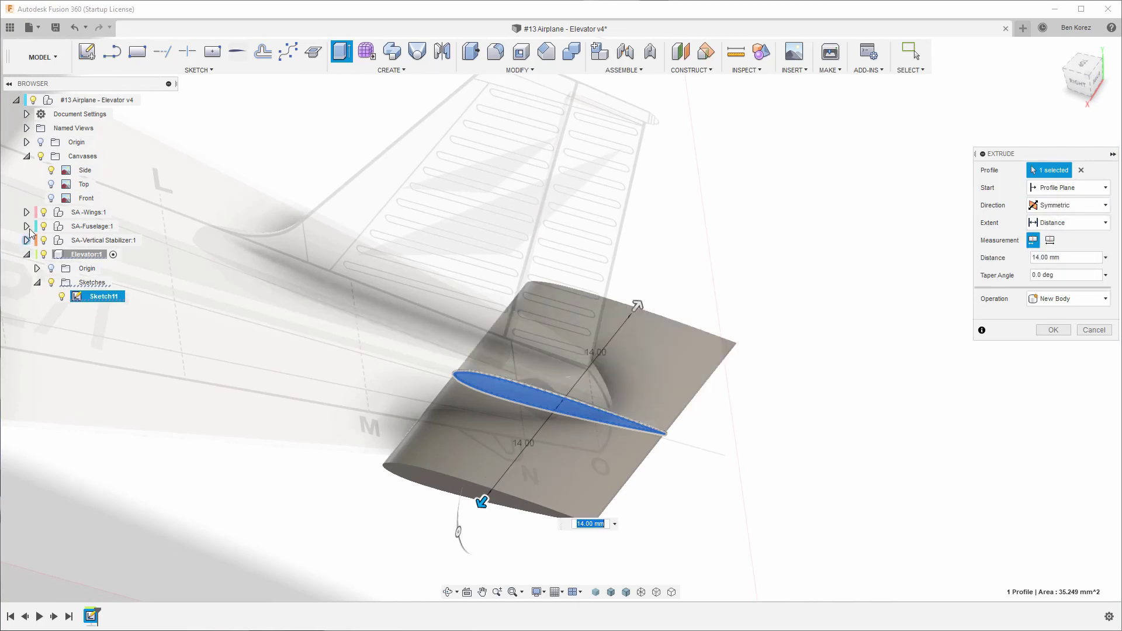
Swap the Side canvas for the Top canvas and extend the symmetric extrusion to about 39 mm from a top view
left_click(52, 184)
left_click(51, 184)
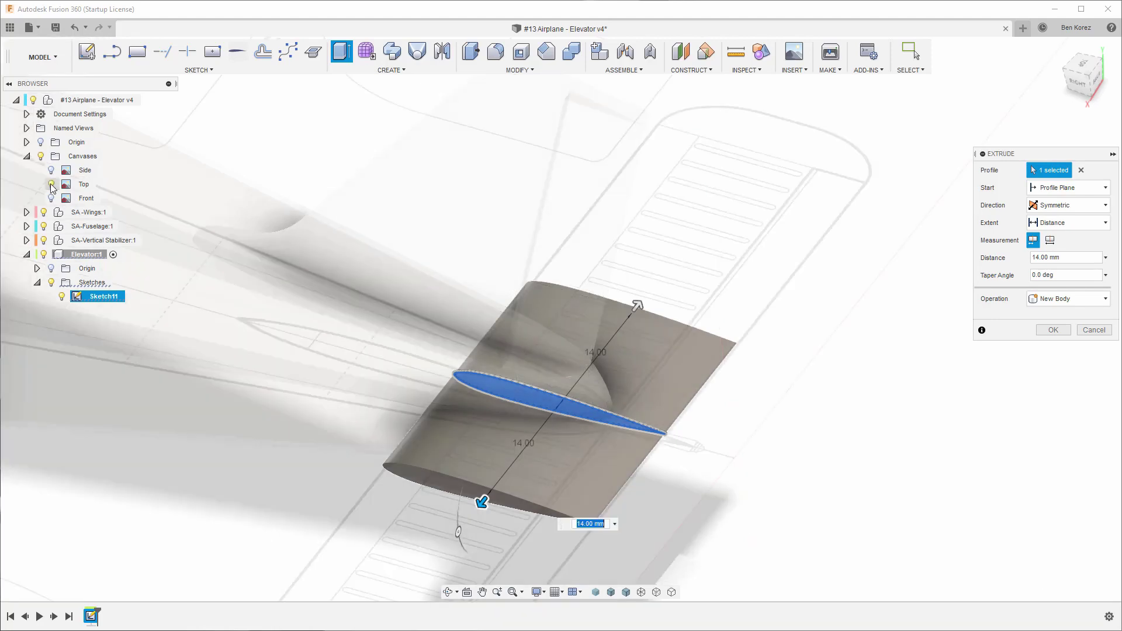
left_click_drag(1064, 79, 1082, 71)
left_click(1082, 71)
left_click_drag(597, 297, 598, 130)
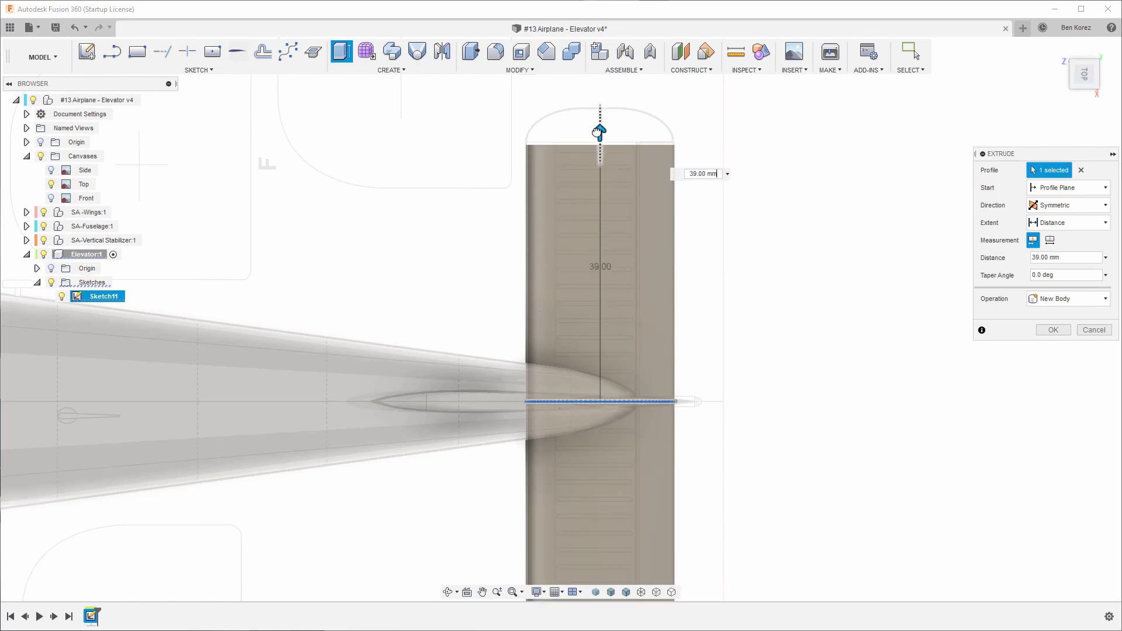
Refine the symmetric extrusion to 39.3 mm so its end meets the canvas's wingtip line, and complete the new body
scroll(599, 132, "up", 5)
scroll(601, 144, "up", 3)
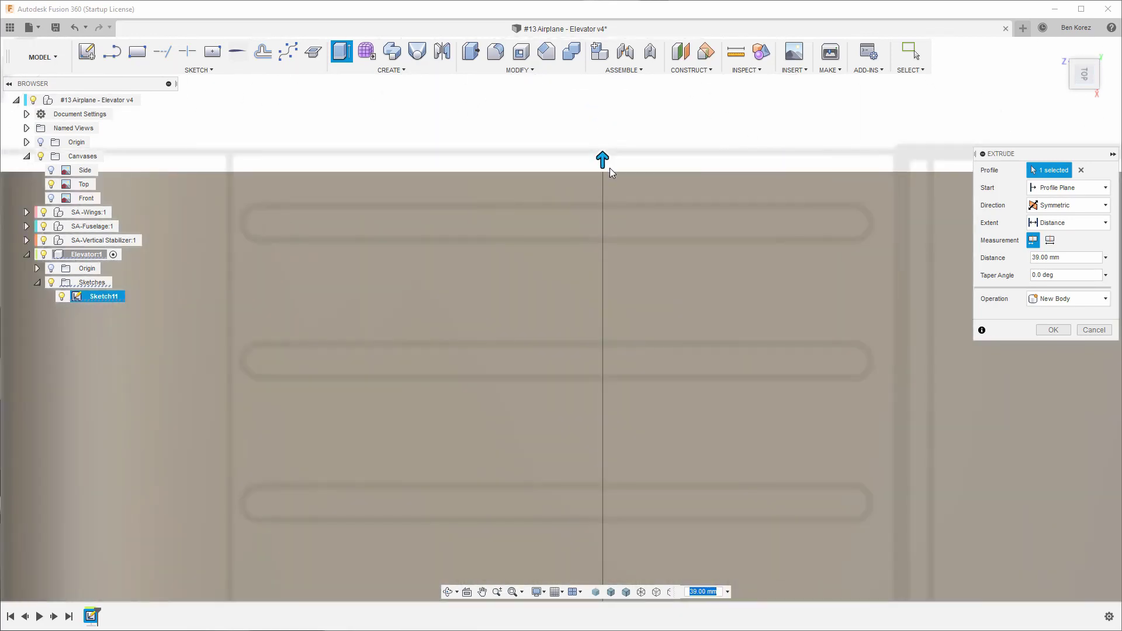
left_click_drag(602, 161, 601, 144)
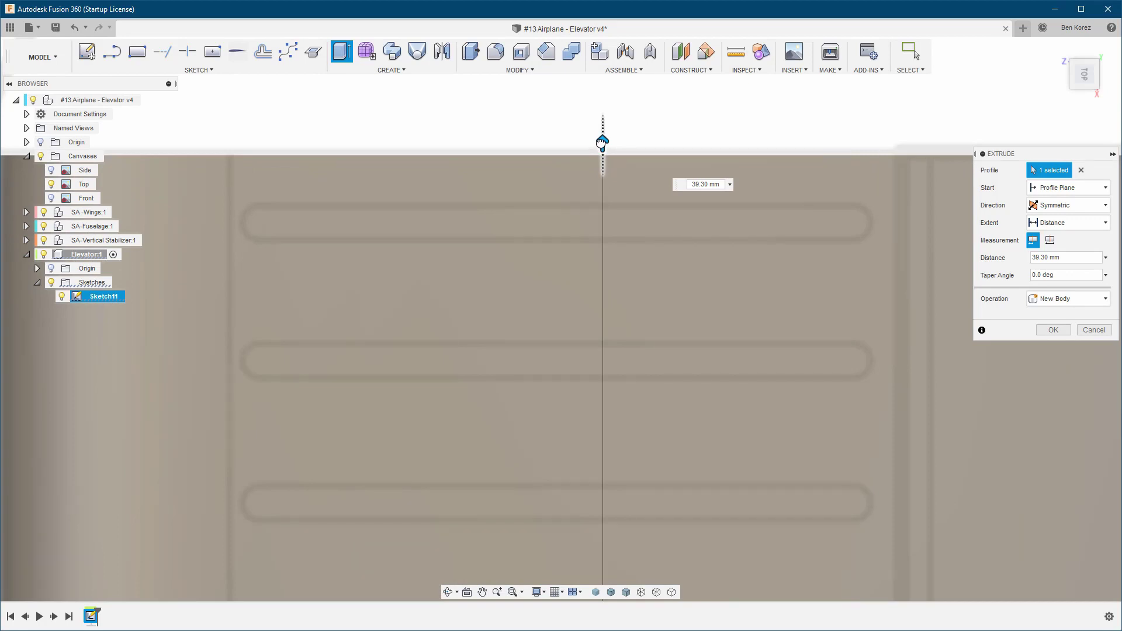
scroll(601, 143, "up", 4)
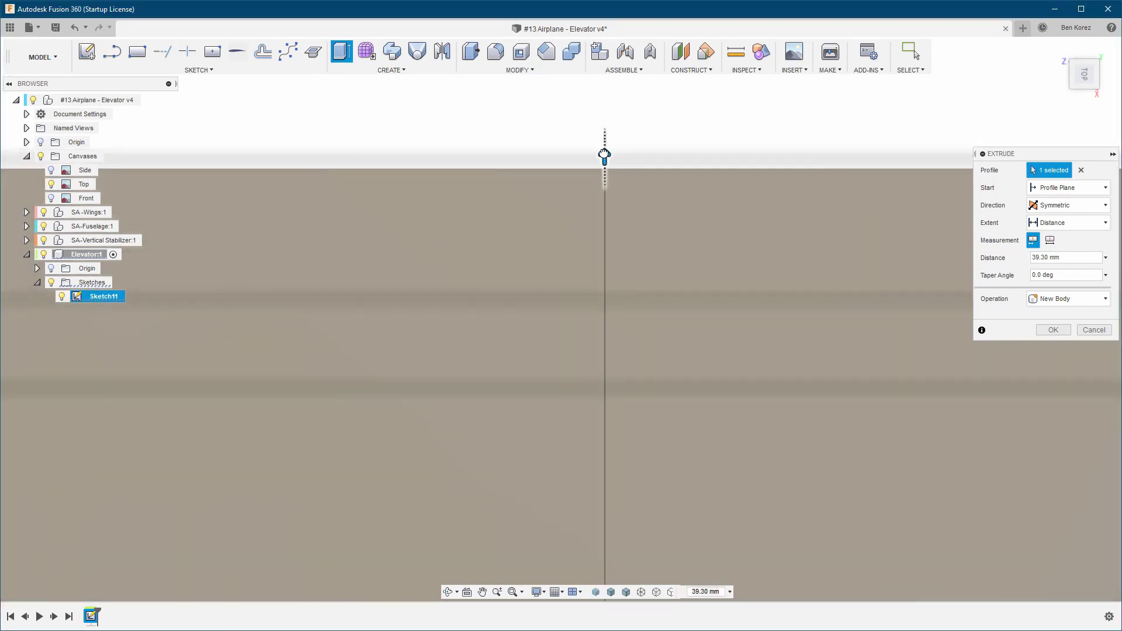
scroll(604, 155, "down", 5)
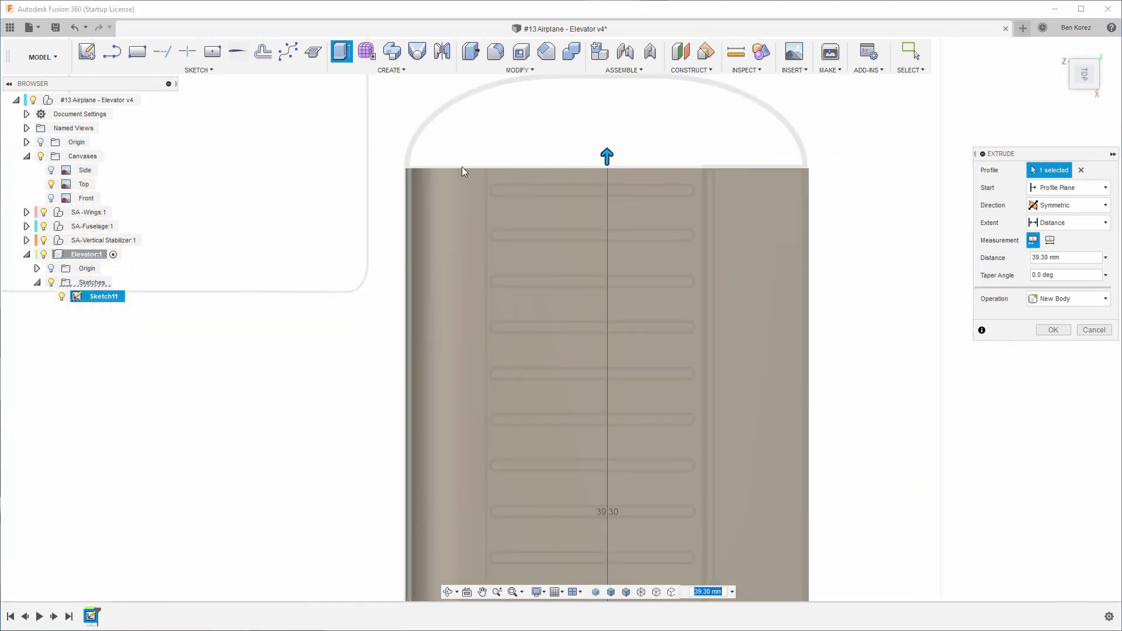
scroll(555, 151, "down", 8)
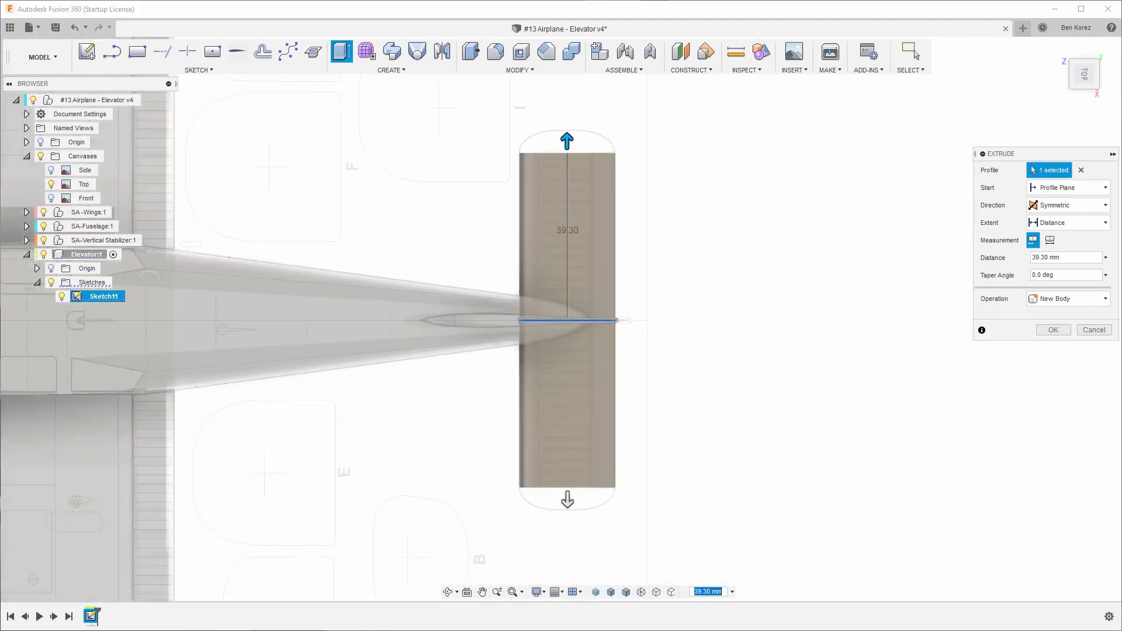
left_click(1053, 330)
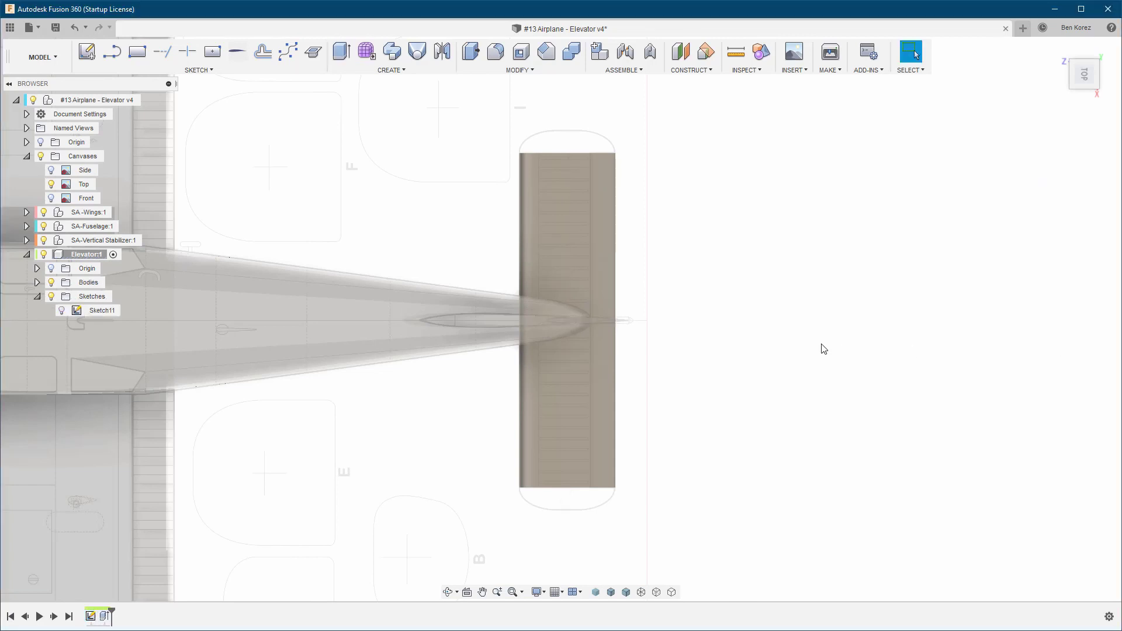
Hide the Top canvas and create an offset plane at 0 mm on the elevator's airfoil-shaped end face
left_click(52, 184)
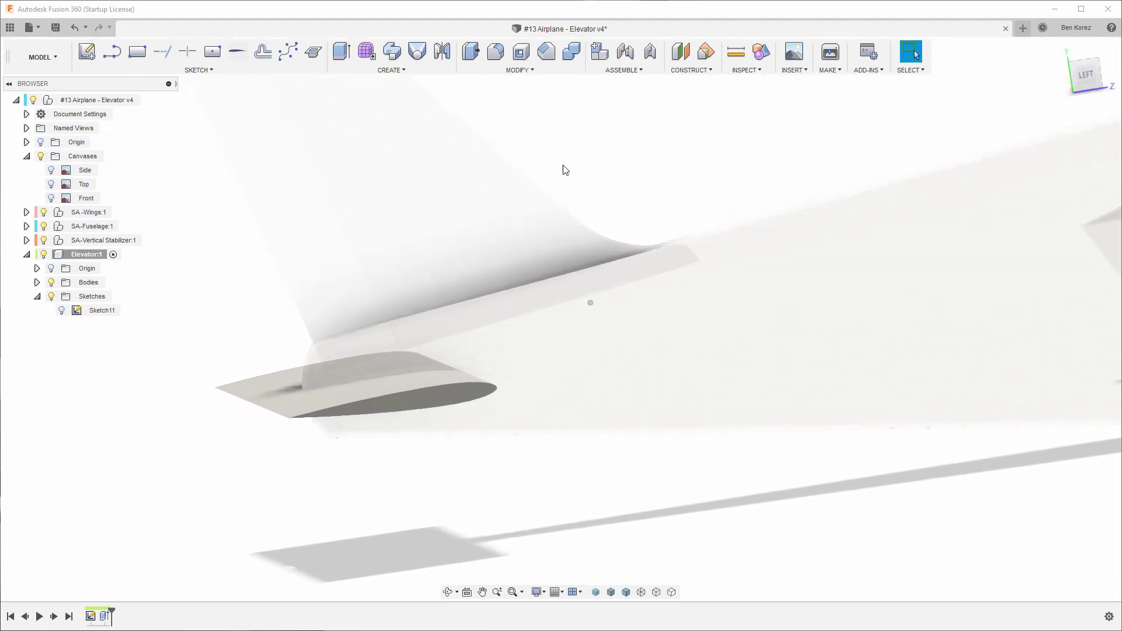
left_click(687, 53)
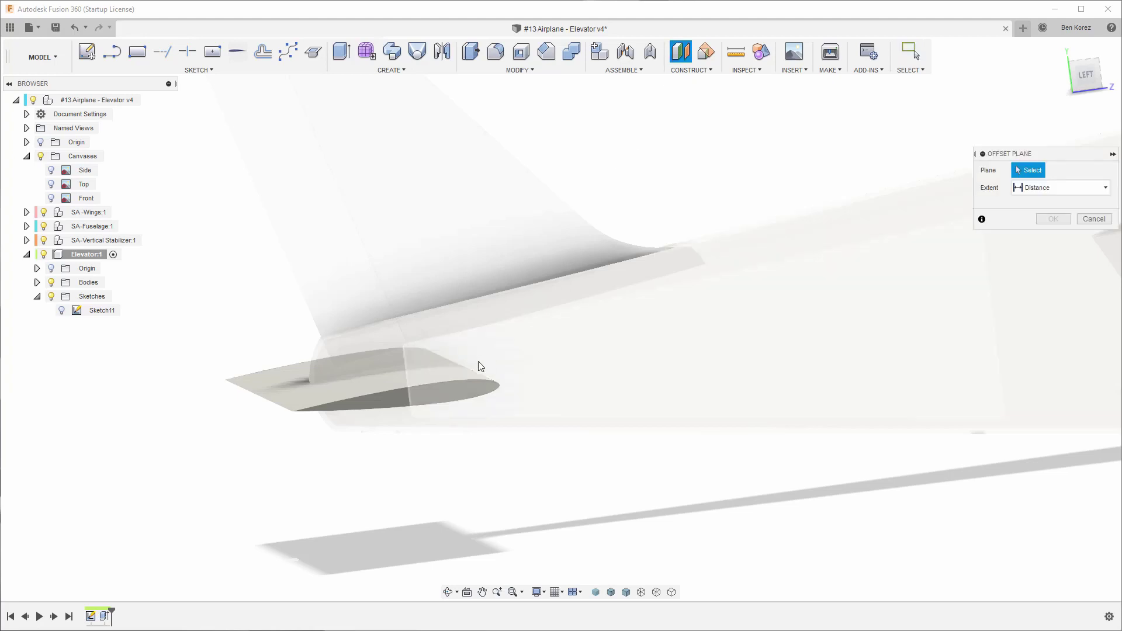
left_click(429, 393)
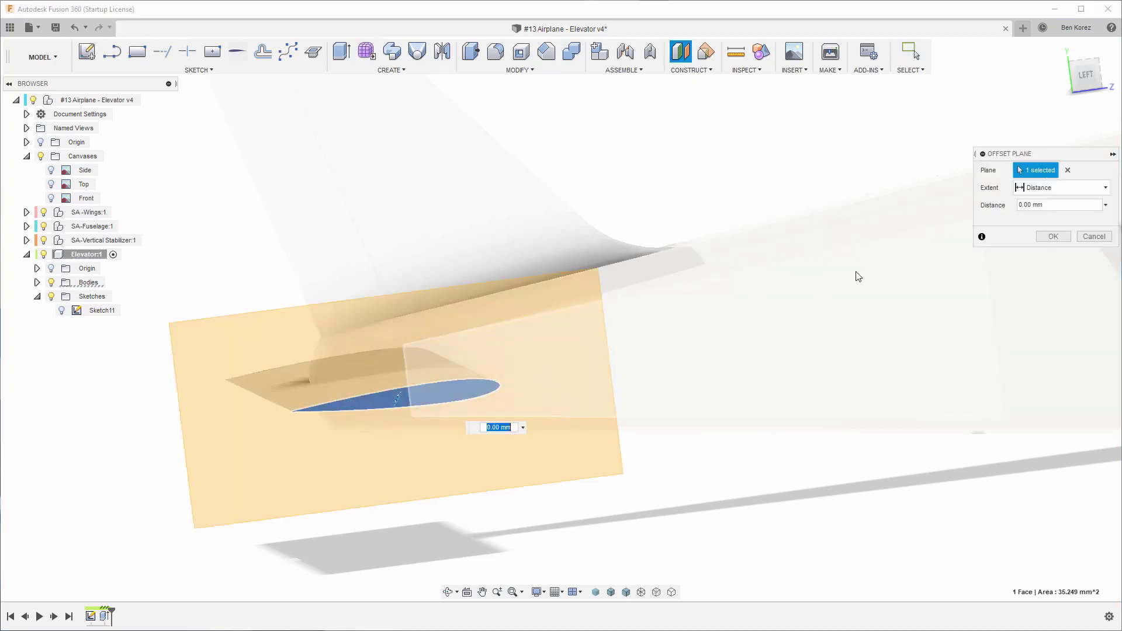
left_click(1054, 237)
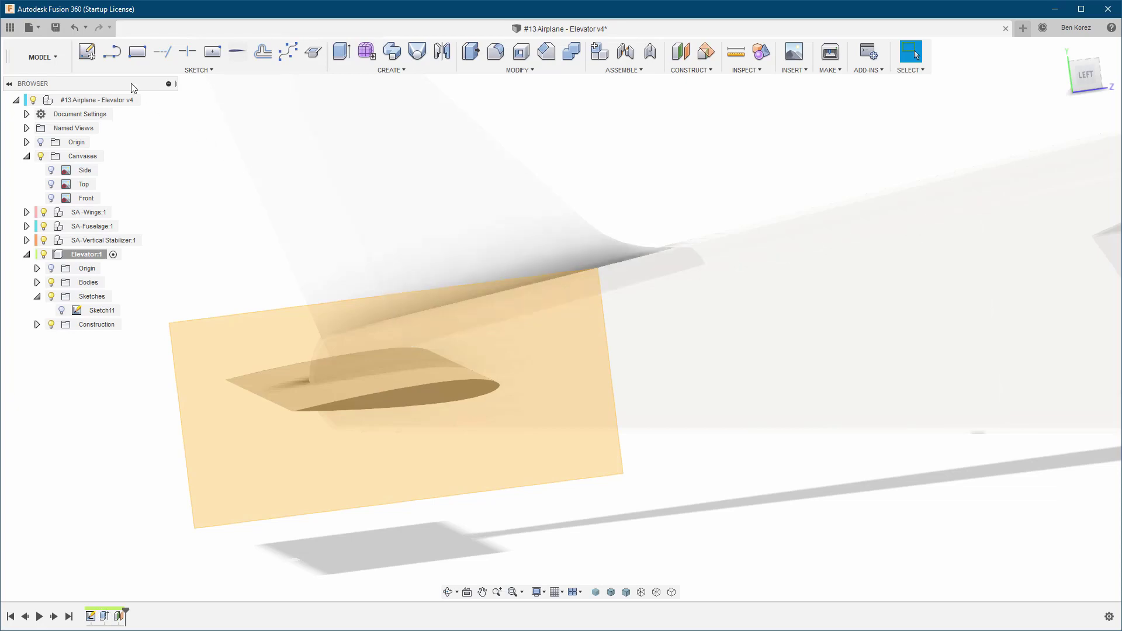
Start a new sketch on the construction plane at the elevator's end face
left_click(89, 61)
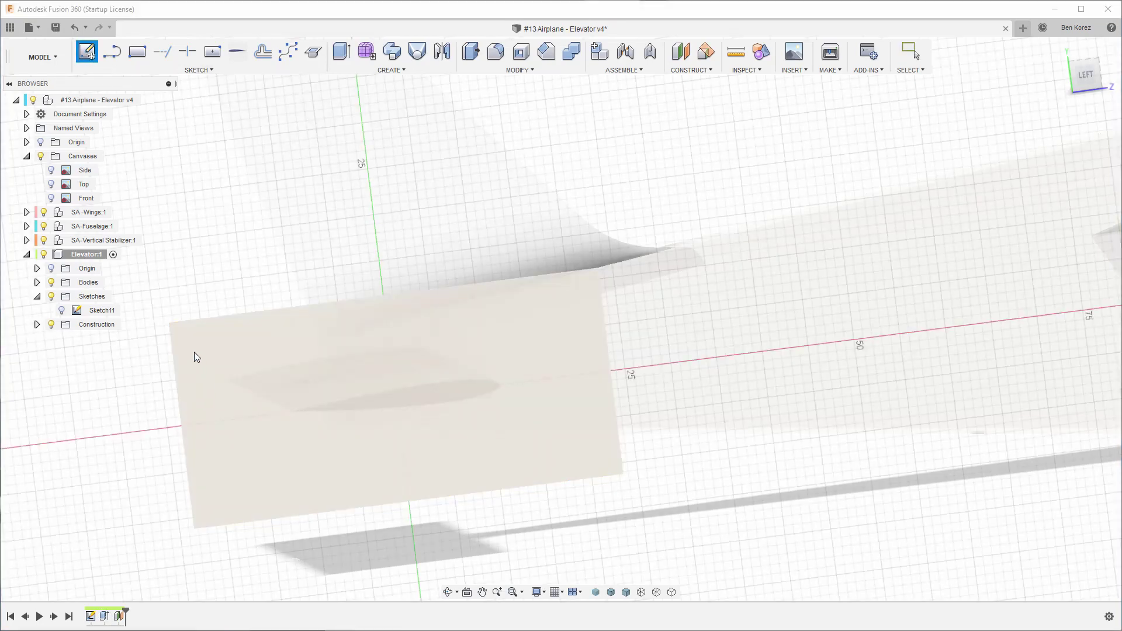
left_click(194, 351)
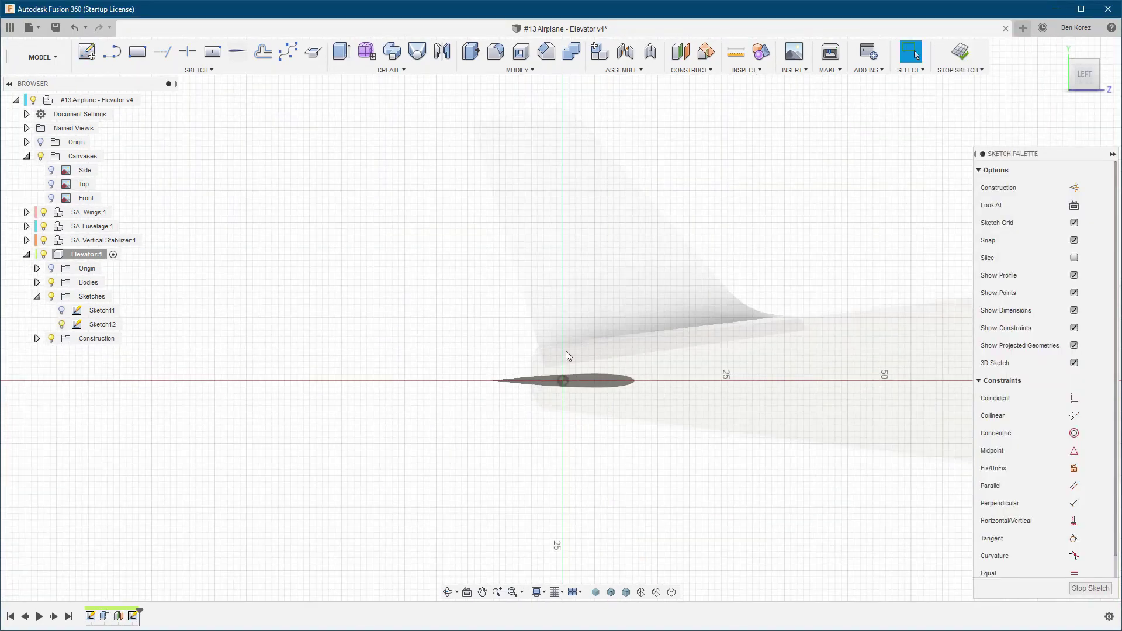
scroll(645, 439, "up", 4)
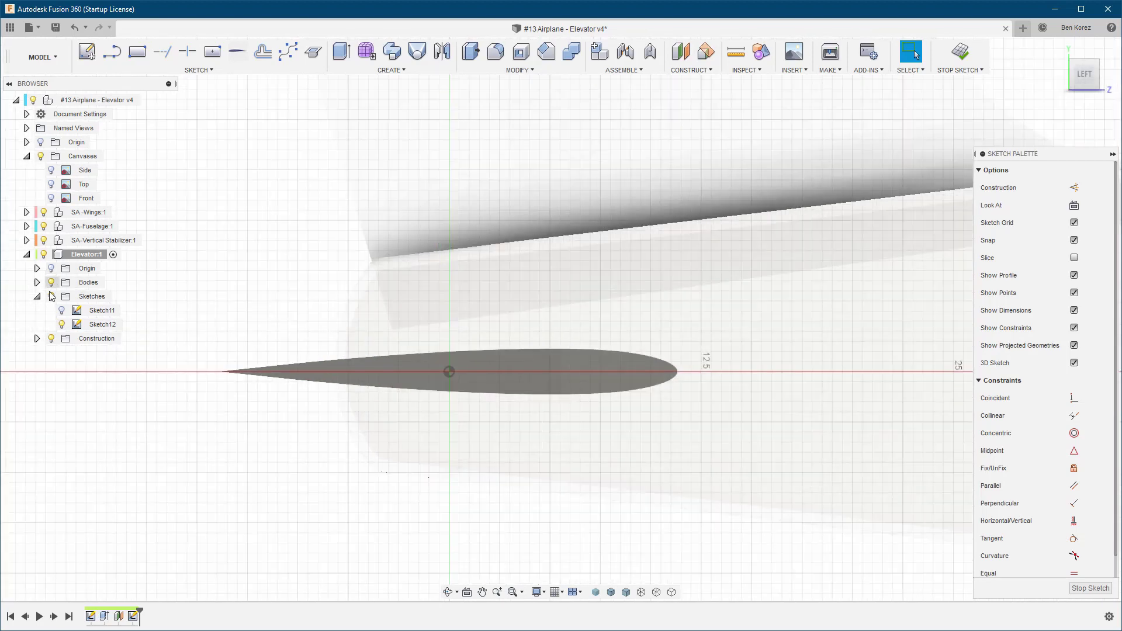
Show the original airfoil sketch, Sketch11, and hide the elevator's bodies
left_click(61, 311)
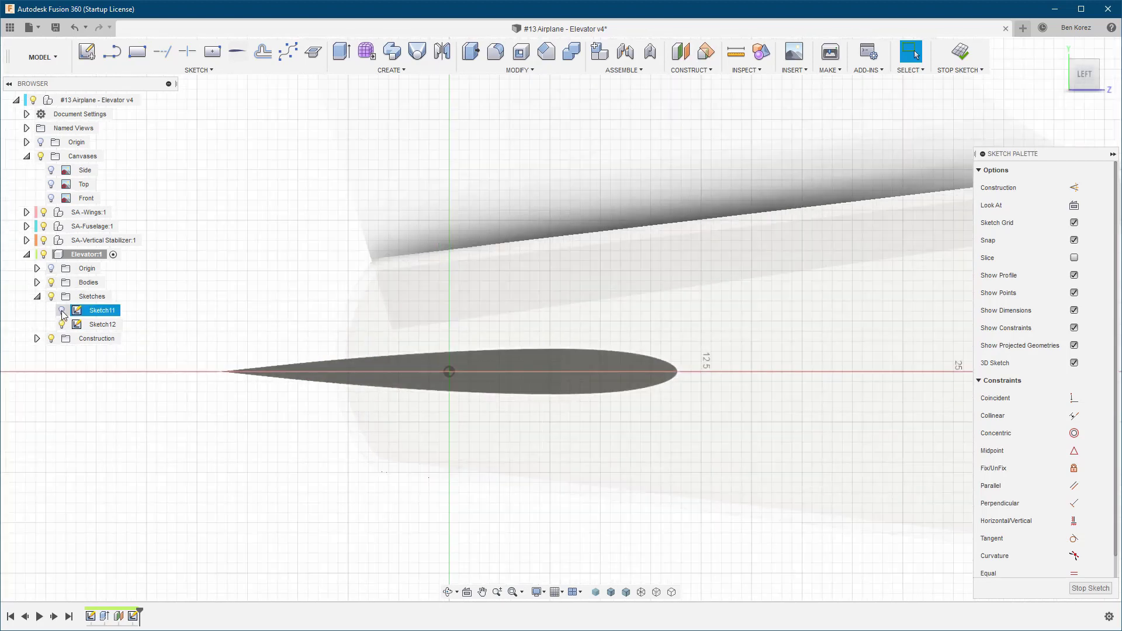
left_click(62, 311)
left_click(63, 310)
left_click(62, 310)
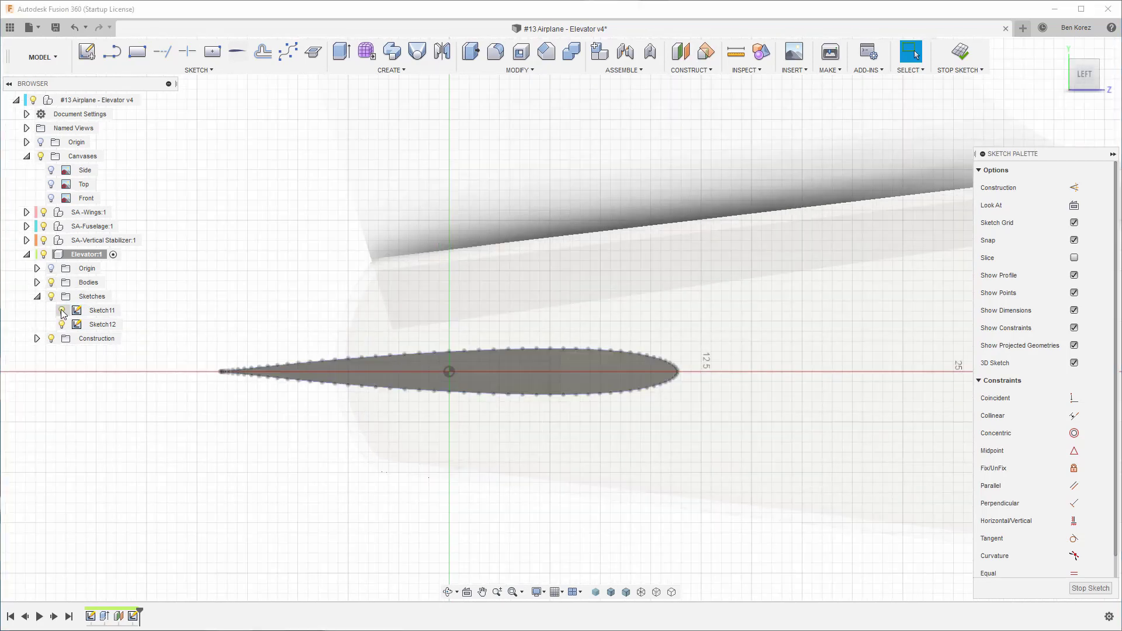
left_click(49, 286)
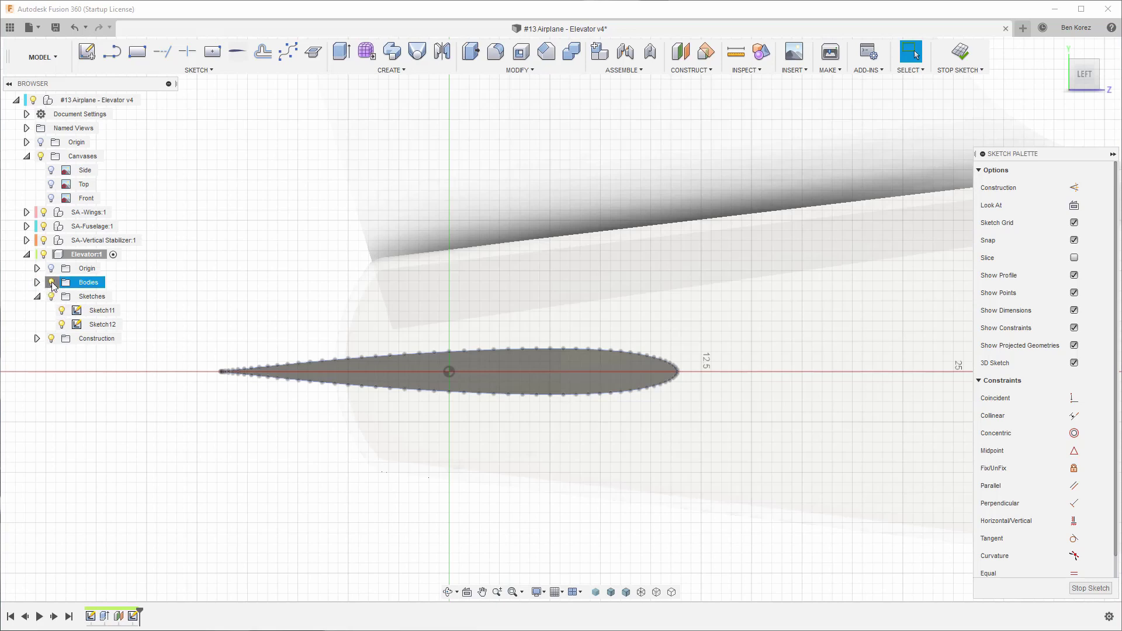
left_click(52, 283)
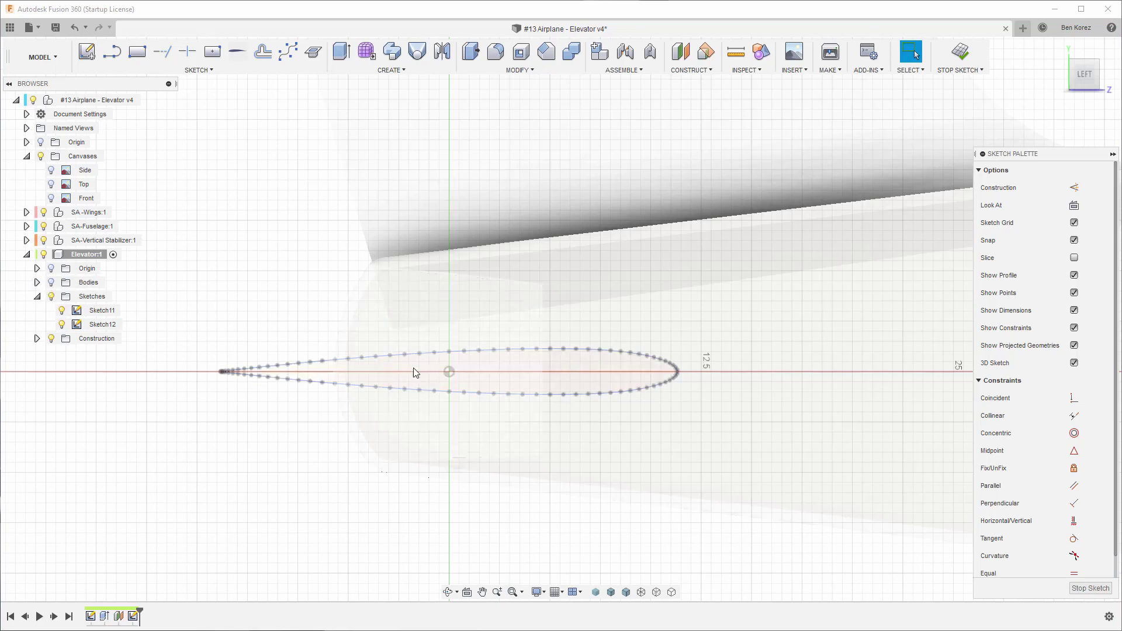
Project the airfoil outline and its chord line into the new sketch with Projection Link turned off
scroll(489, 366, "up", 3)
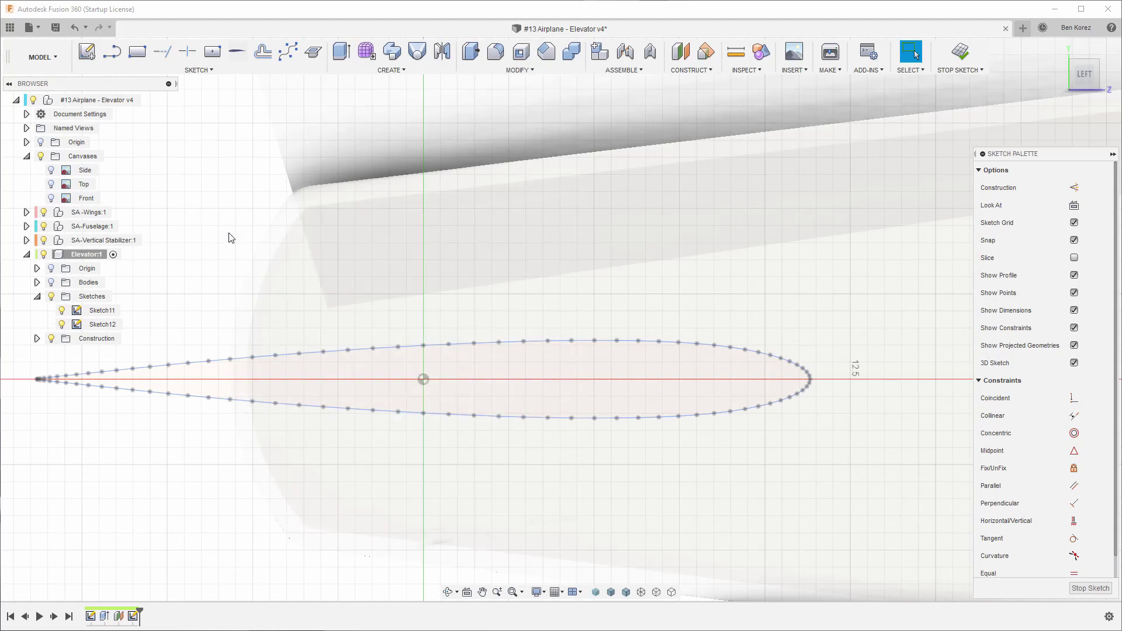
key("p")
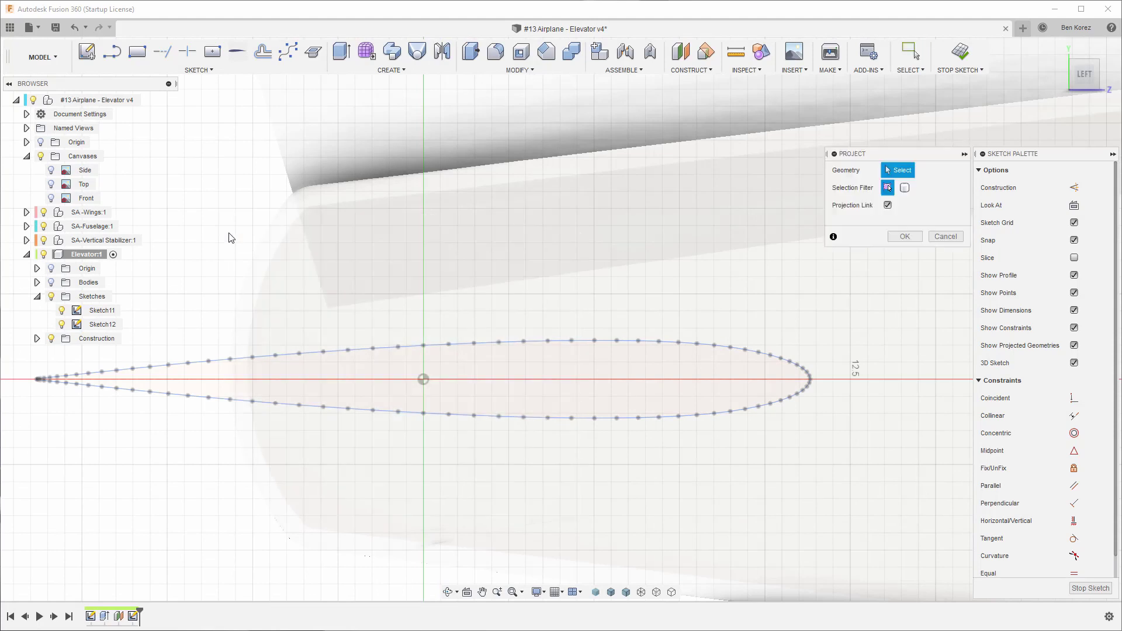
left_click(335, 353)
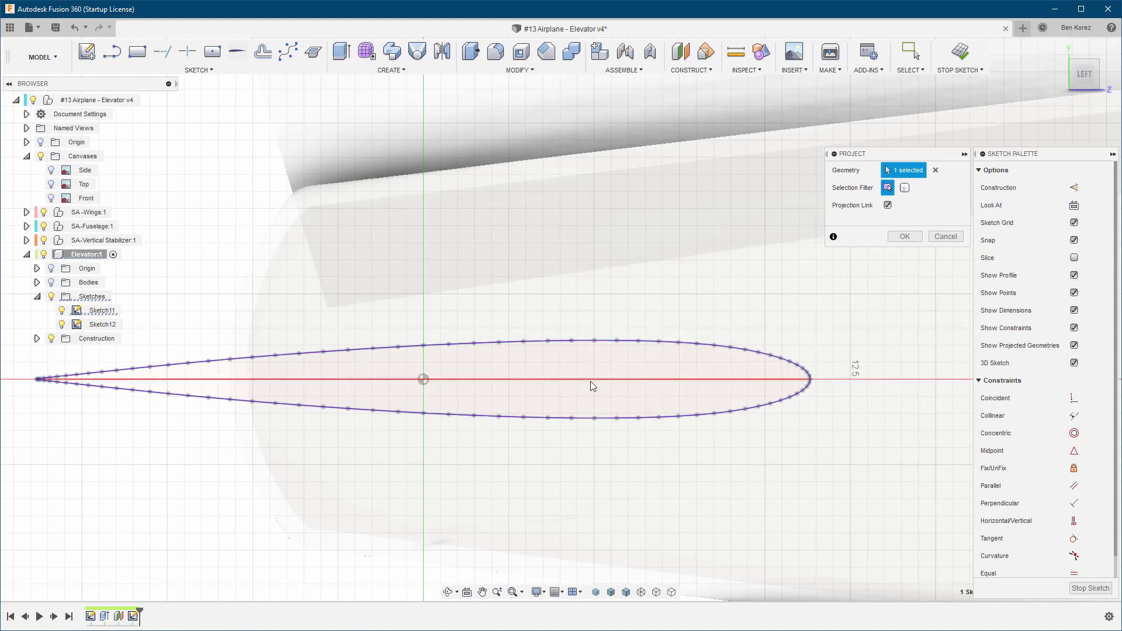
left_click(548, 381)
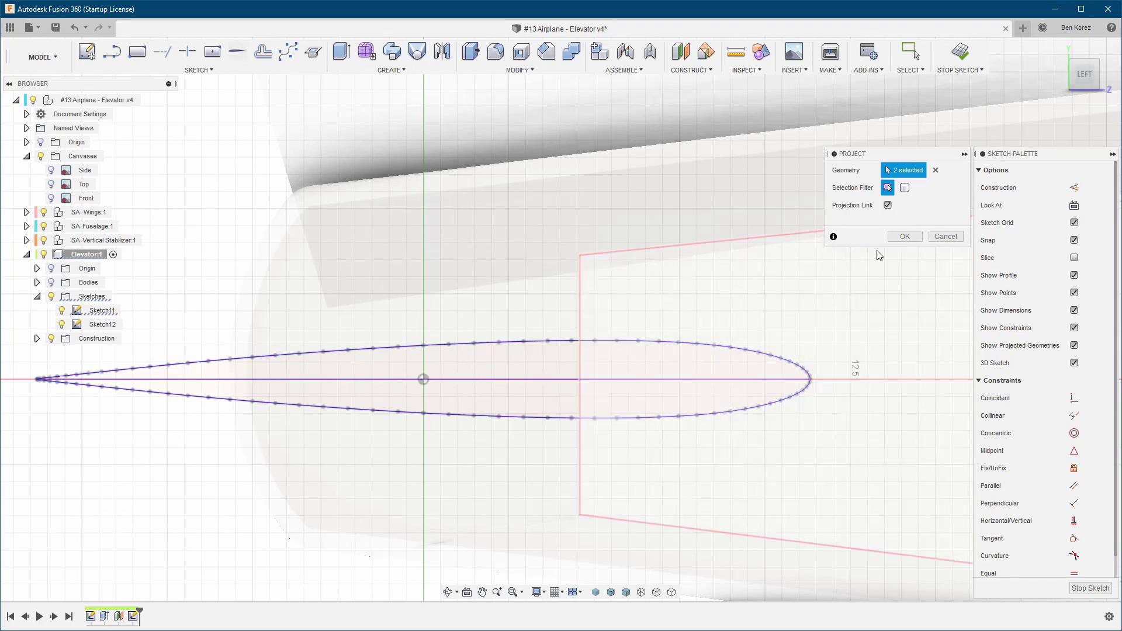
left_click(888, 205)
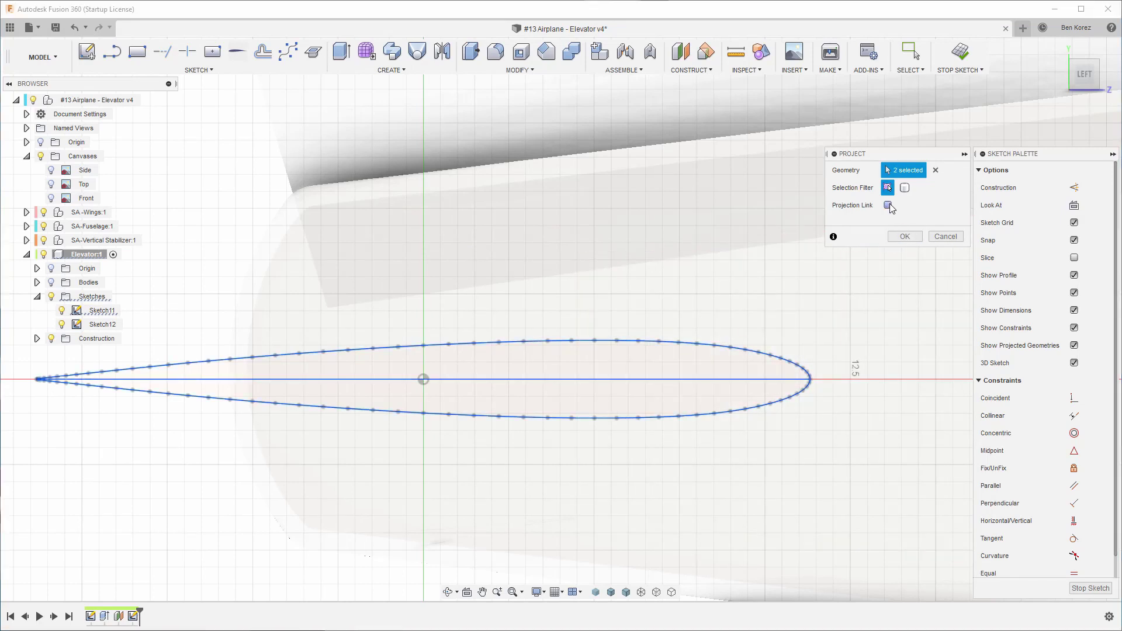
left_click(903, 237)
Convert the projected chord line of the airfoil to a construction line
scroll(726, 299, "down", 1)
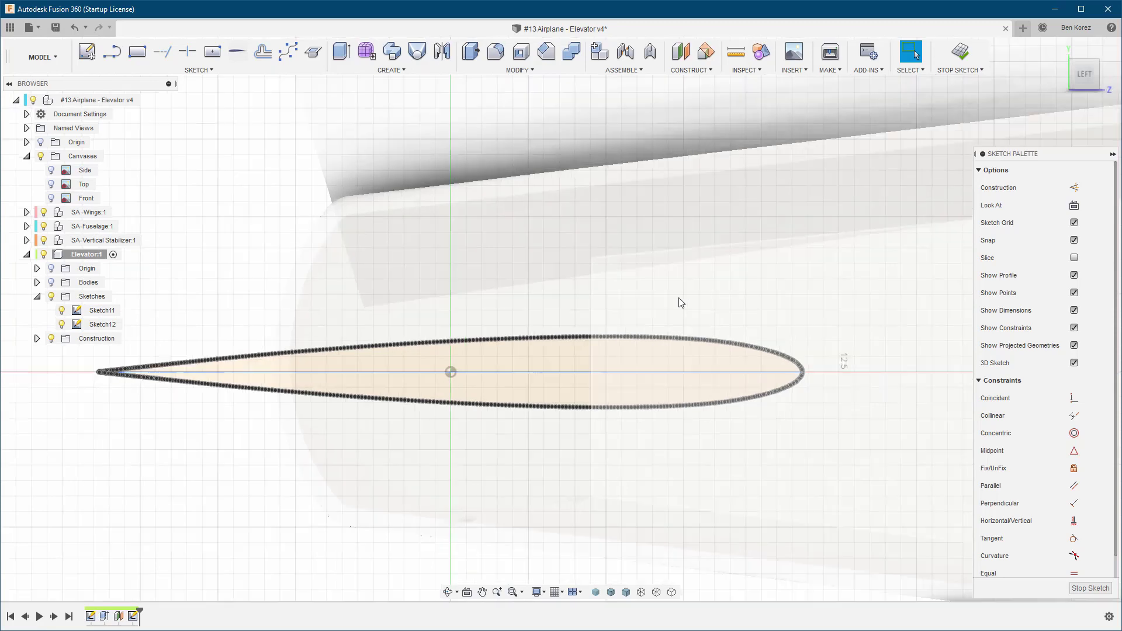
scroll(681, 302, "down", 1)
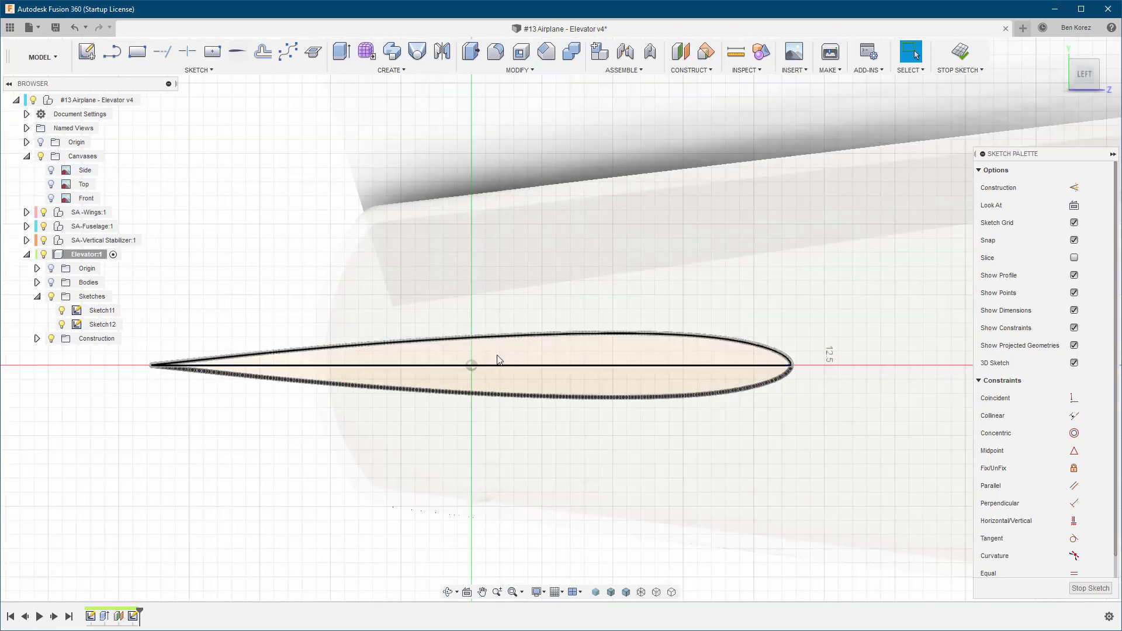
left_click(407, 365)
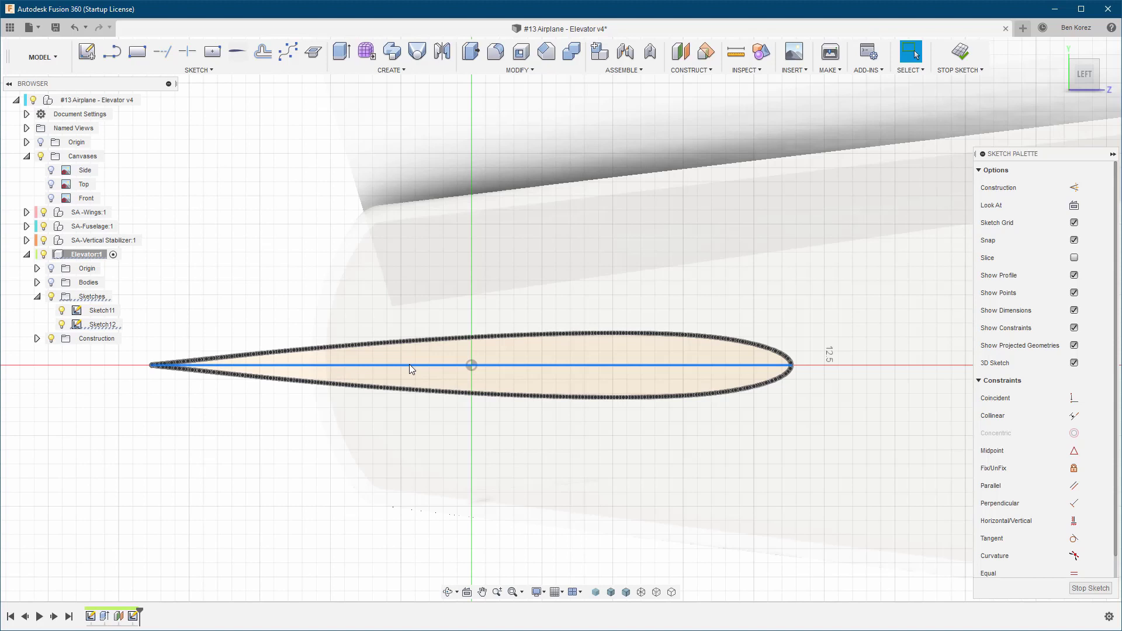
key("x")
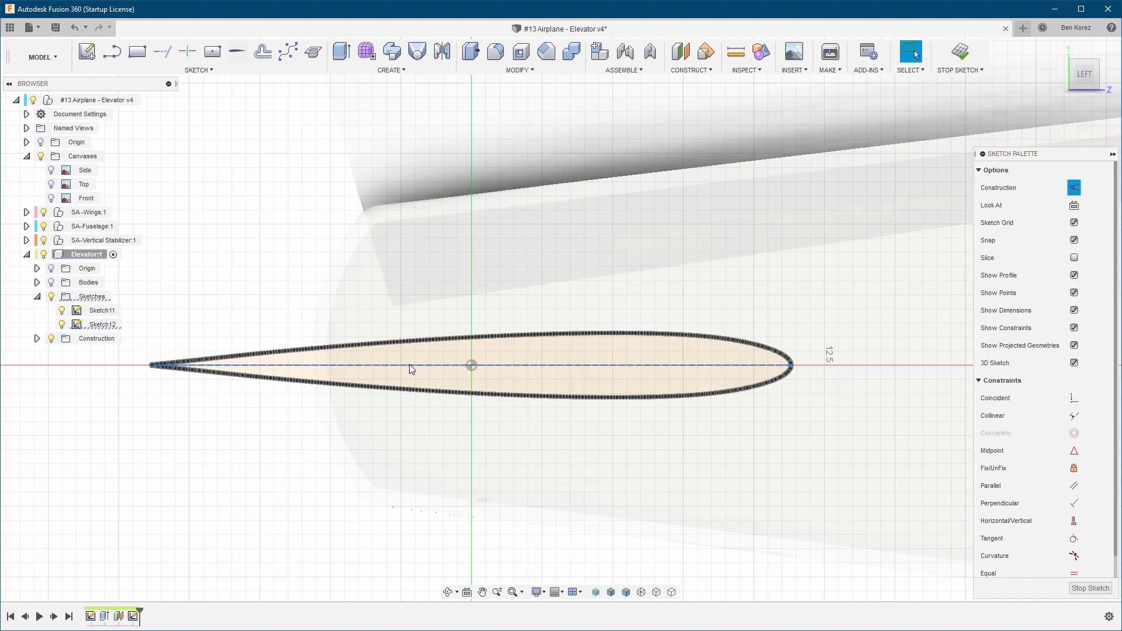
scroll(796, 370, "up", 10)
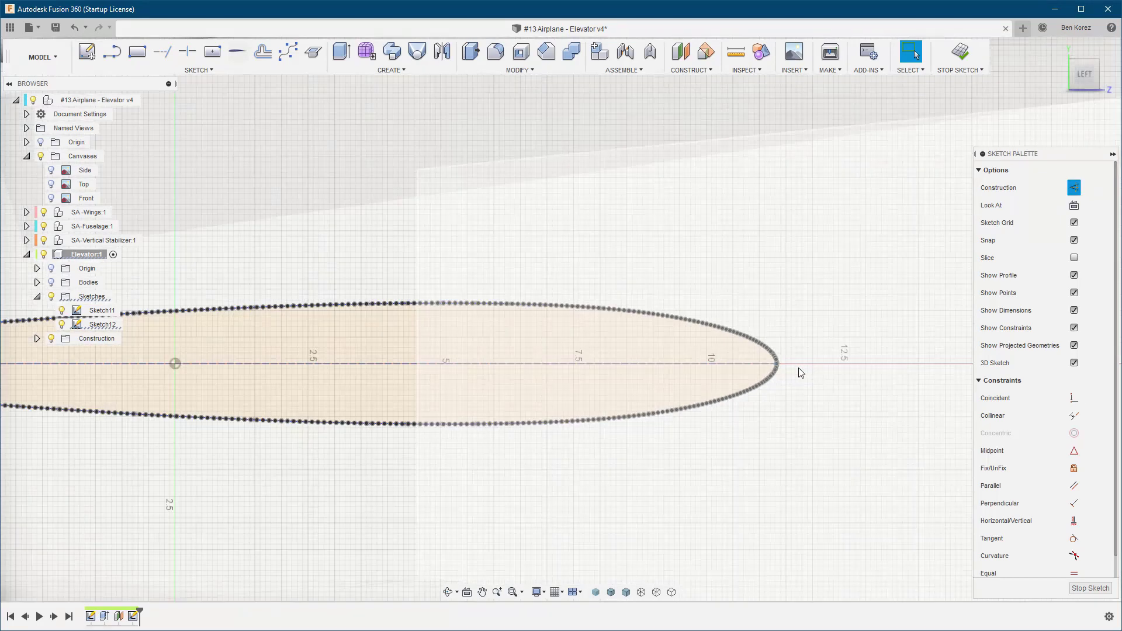
scroll(771, 371, "up", 3)
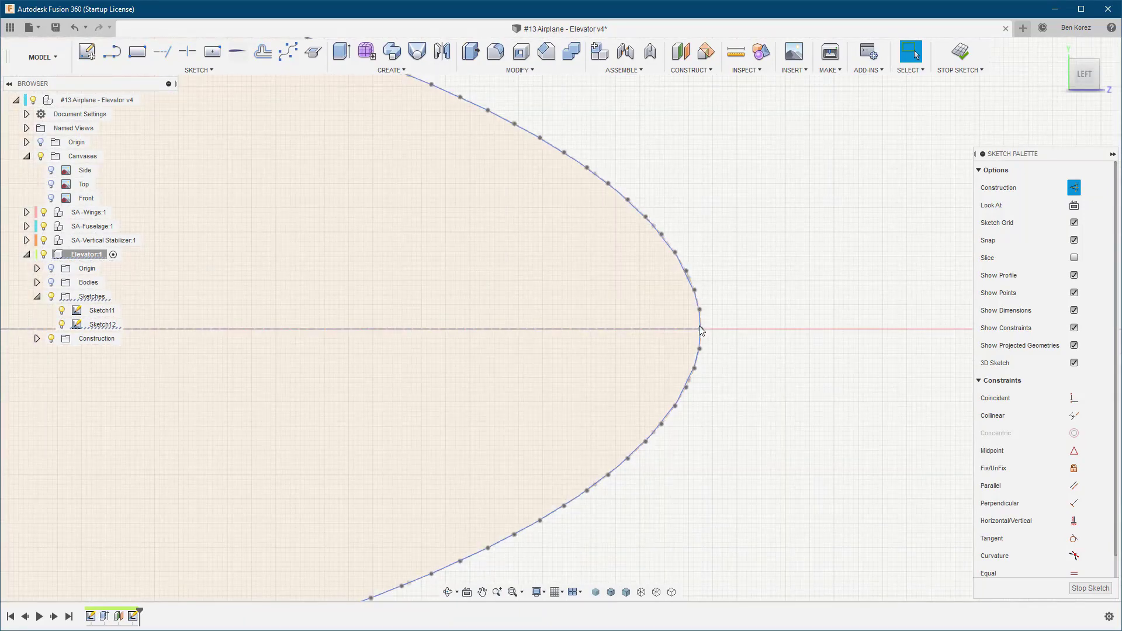
left_click(193, 58)
scroll(760, 305, "up", 5)
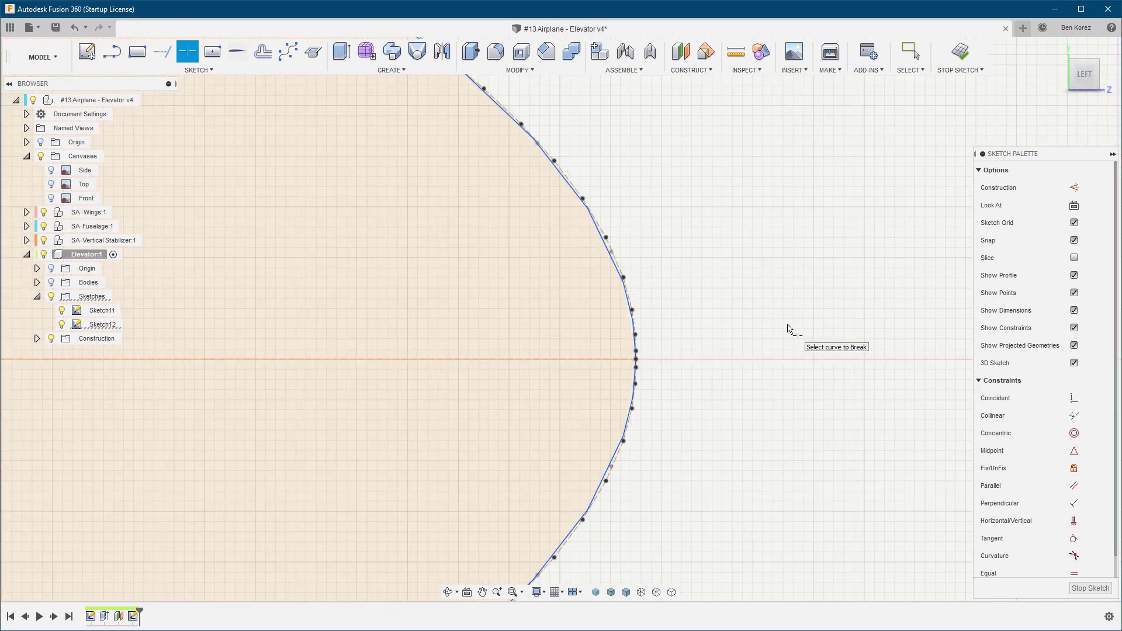
scroll(788, 330, "down", 5)
scroll(789, 329, "down", 6)
key("Escape")
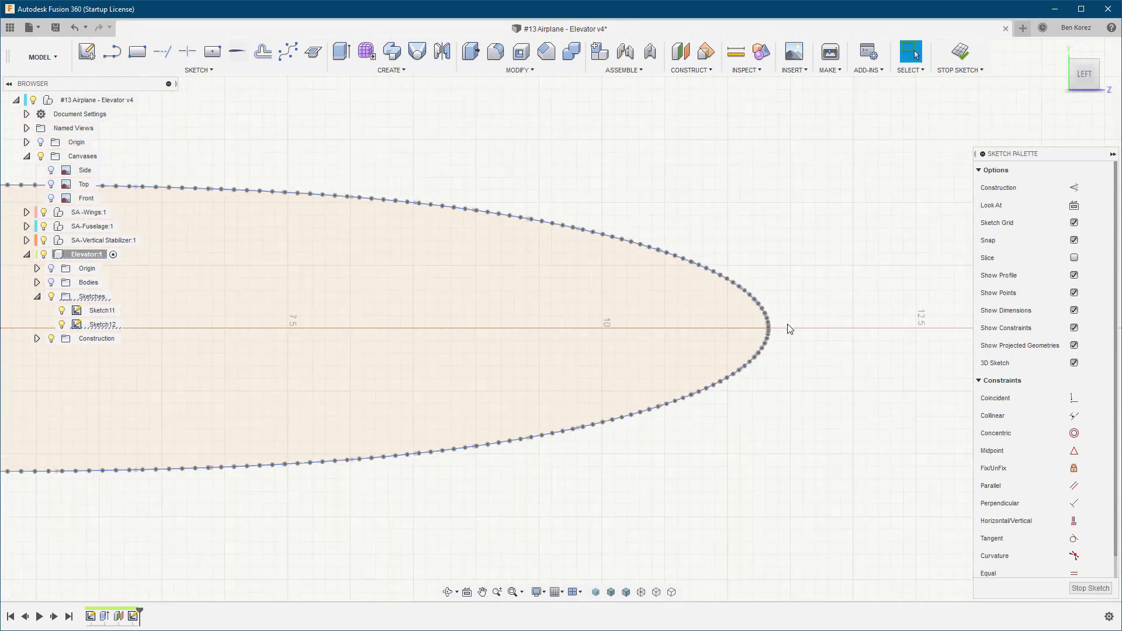
Draw a vertical line about 4 mm long across the airfoil near its rounded nose and delete the stray extra segment
scroll(789, 327, "down", 3)
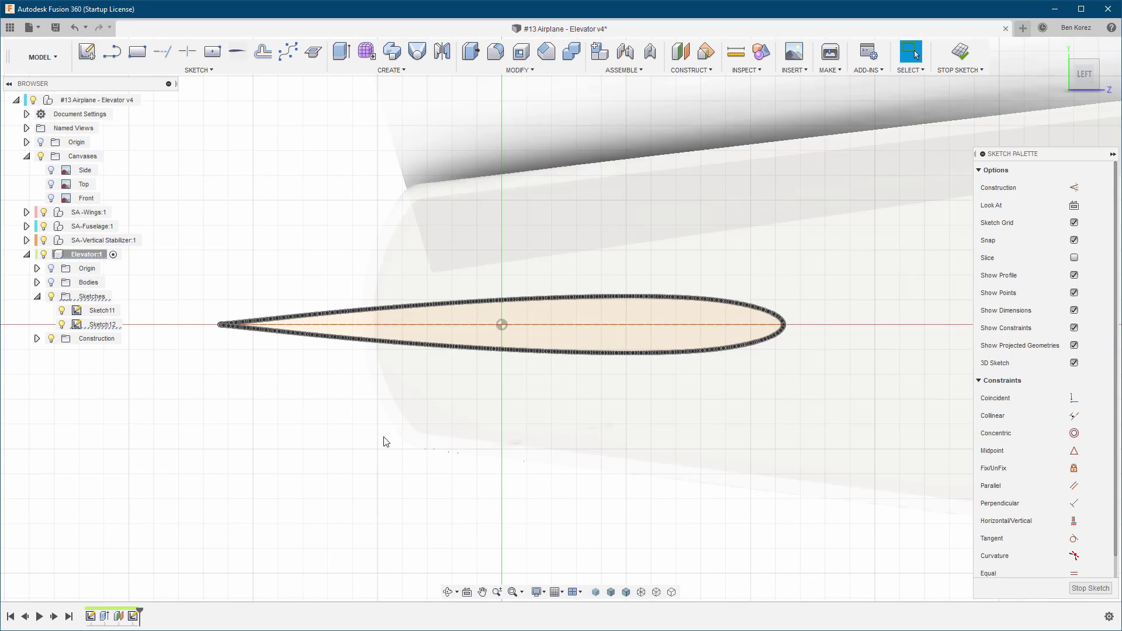
key("l")
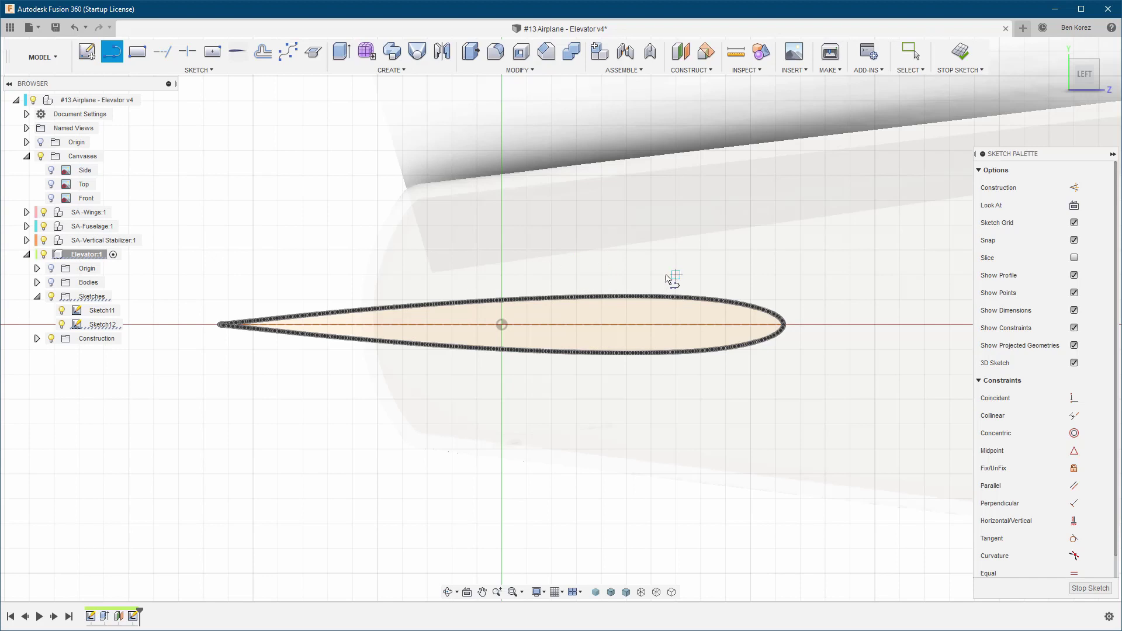
left_click(726, 276)
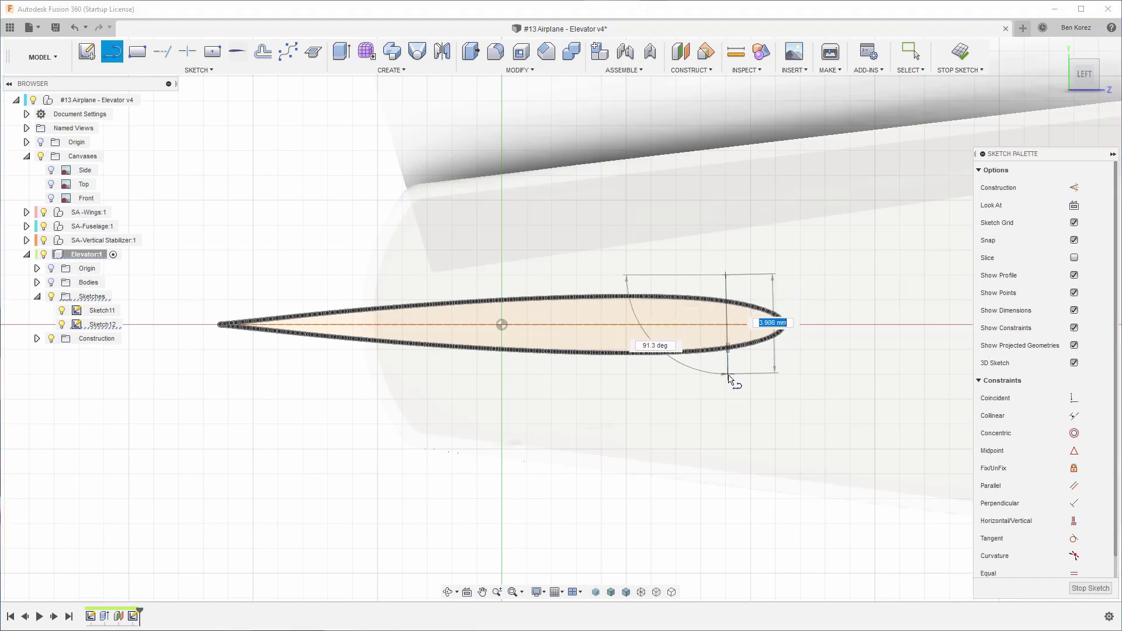
left_click(726, 374)
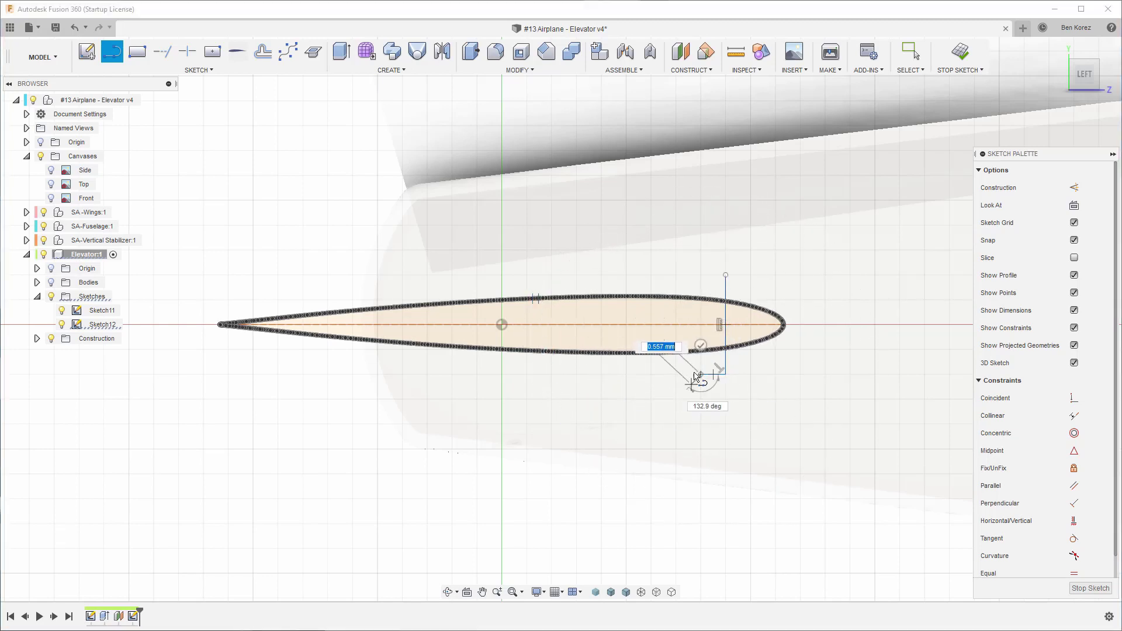
left_click(701, 348)
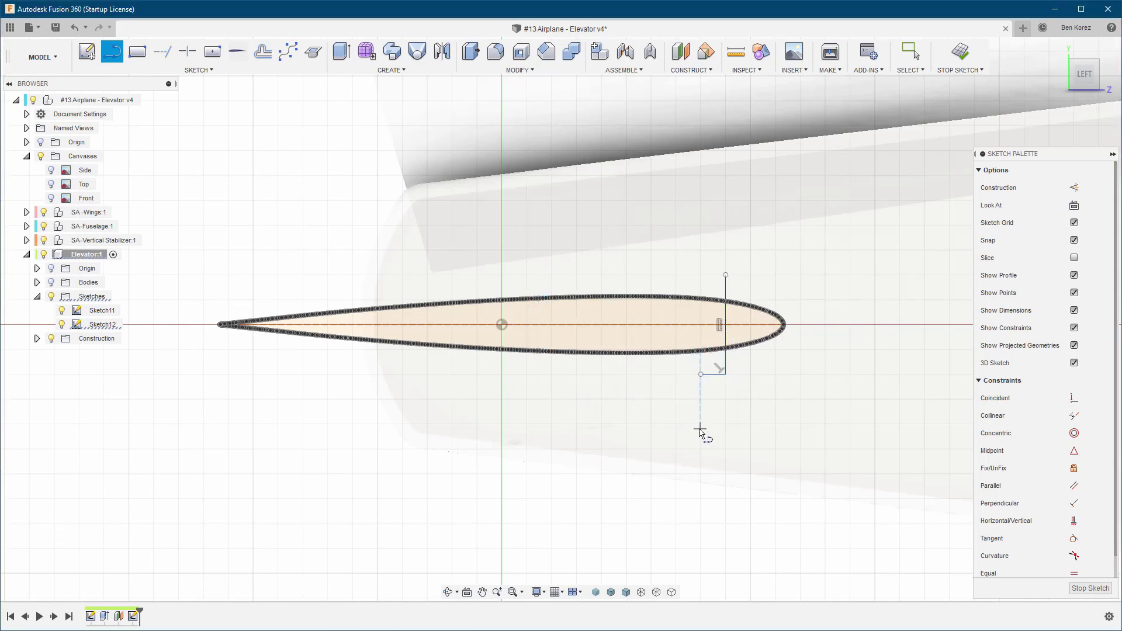
key("Escape")
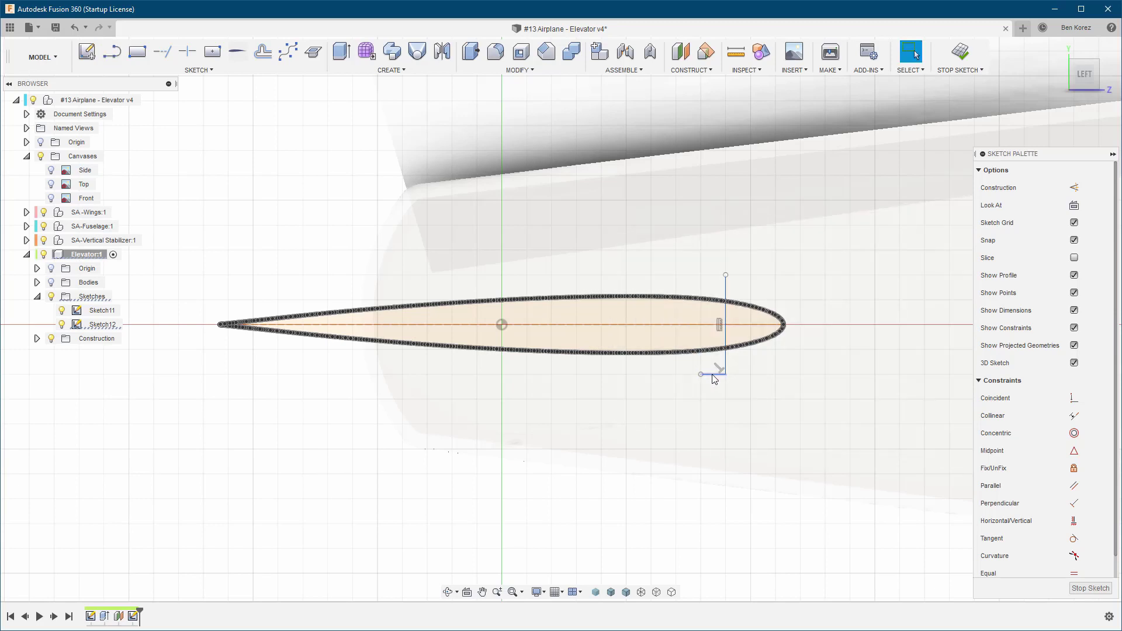
key("Delete")
Draw a second vertical line about 4 mm long across the thickest part of the airfoil, behind the first line
key("l")
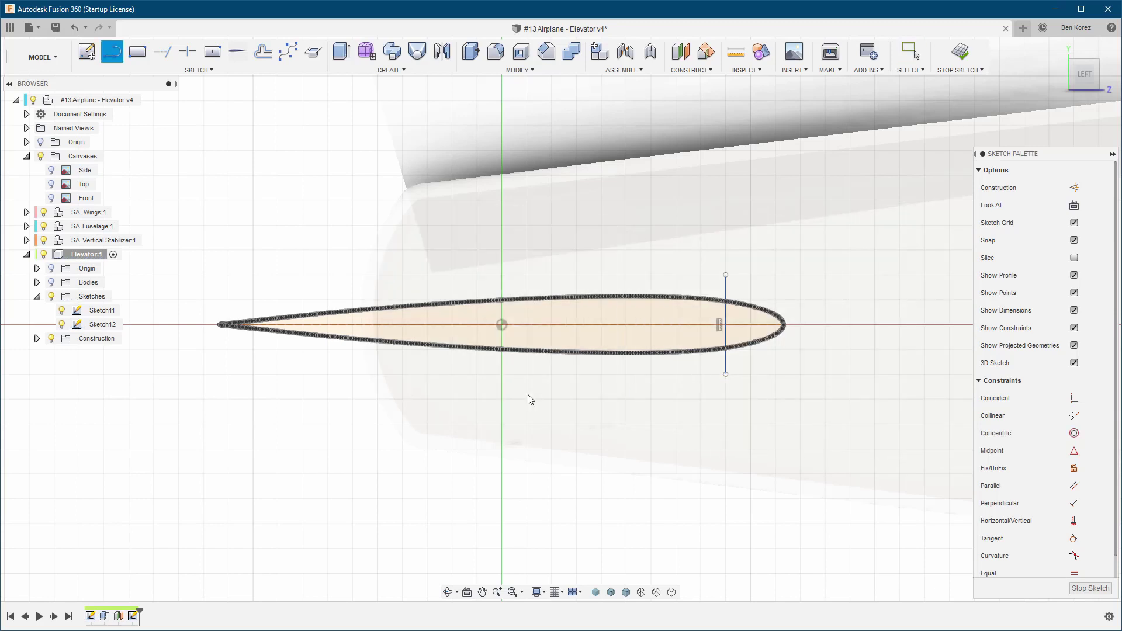
left_click(602, 274)
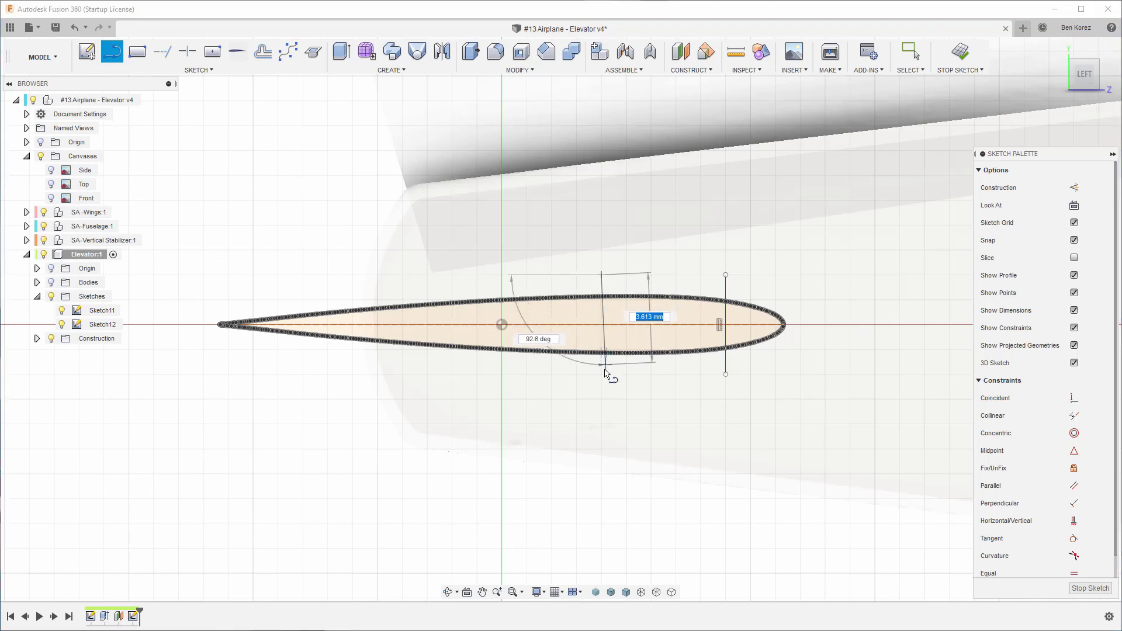
left_click(601, 374)
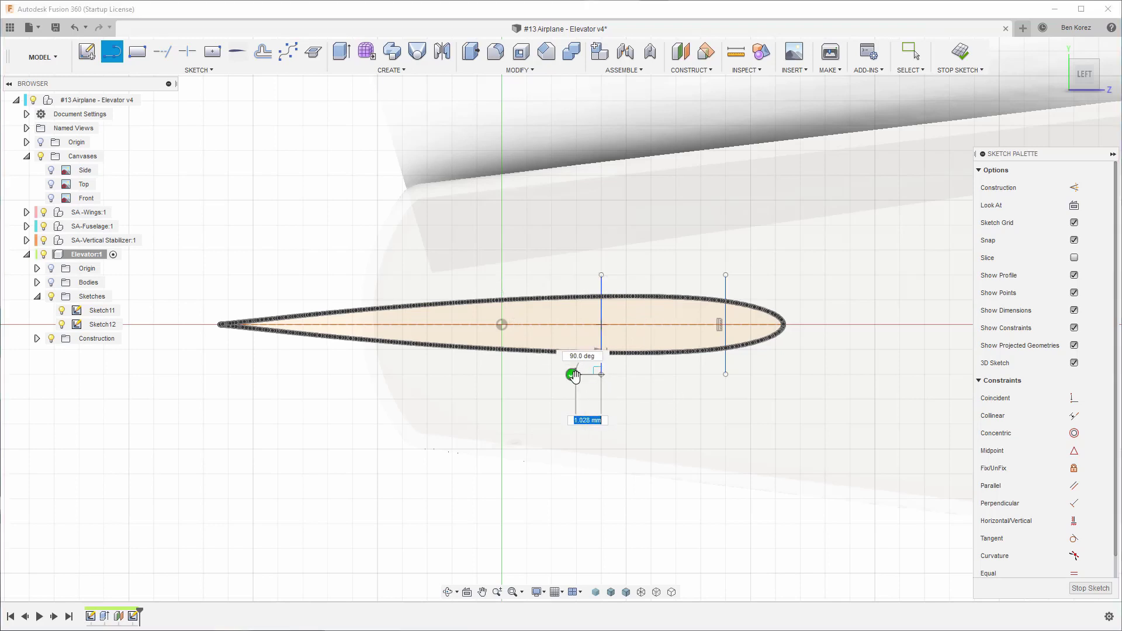
key("Escape")
key("Escape")
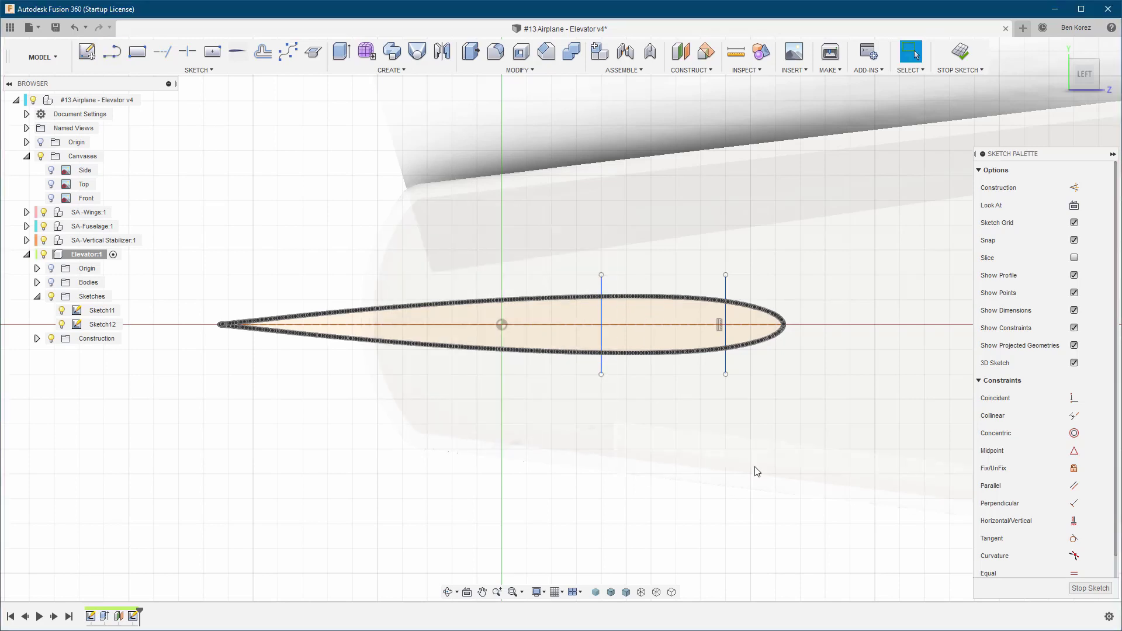
Apply a Parallel constraint between the two lines crossing the airfoil
left_click(1073, 486)
left_click(601, 370)
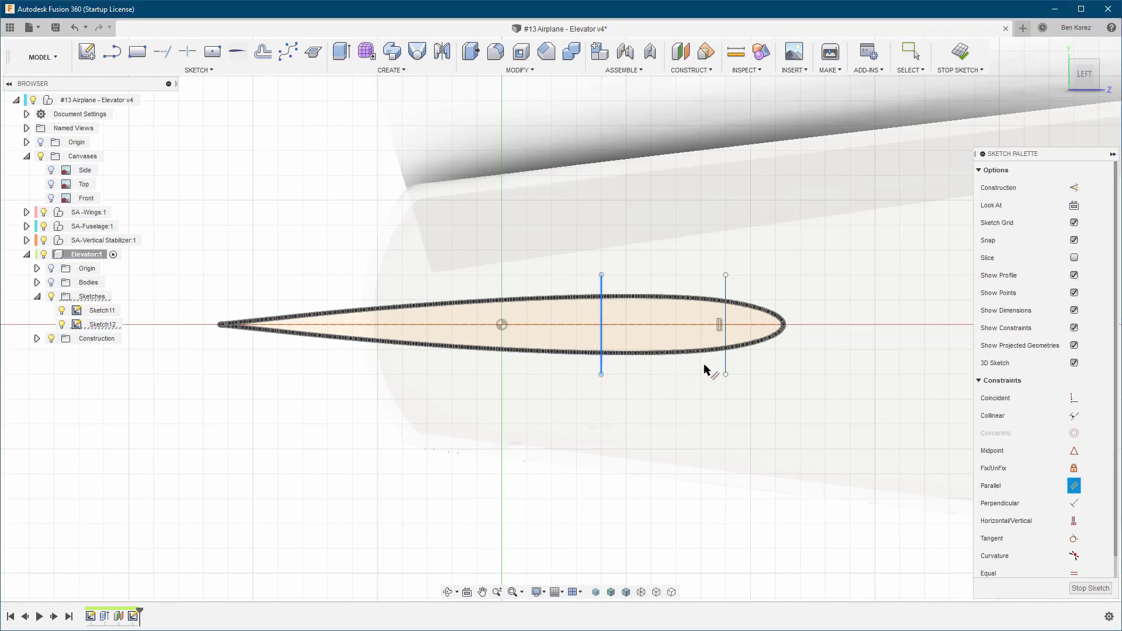
left_click(726, 367)
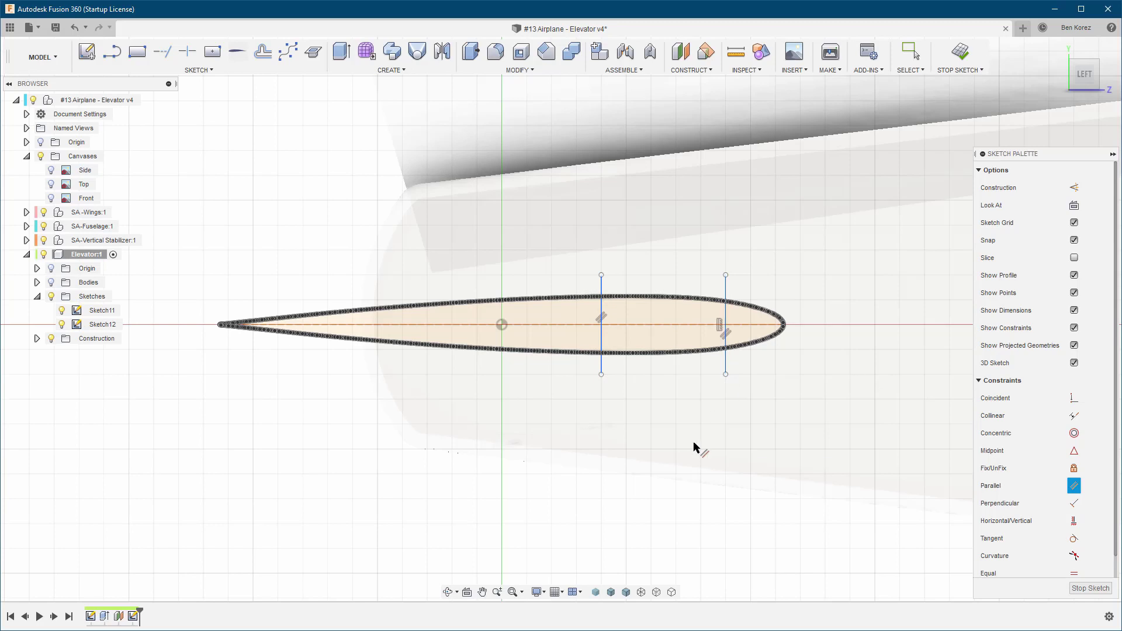
key("Escape")
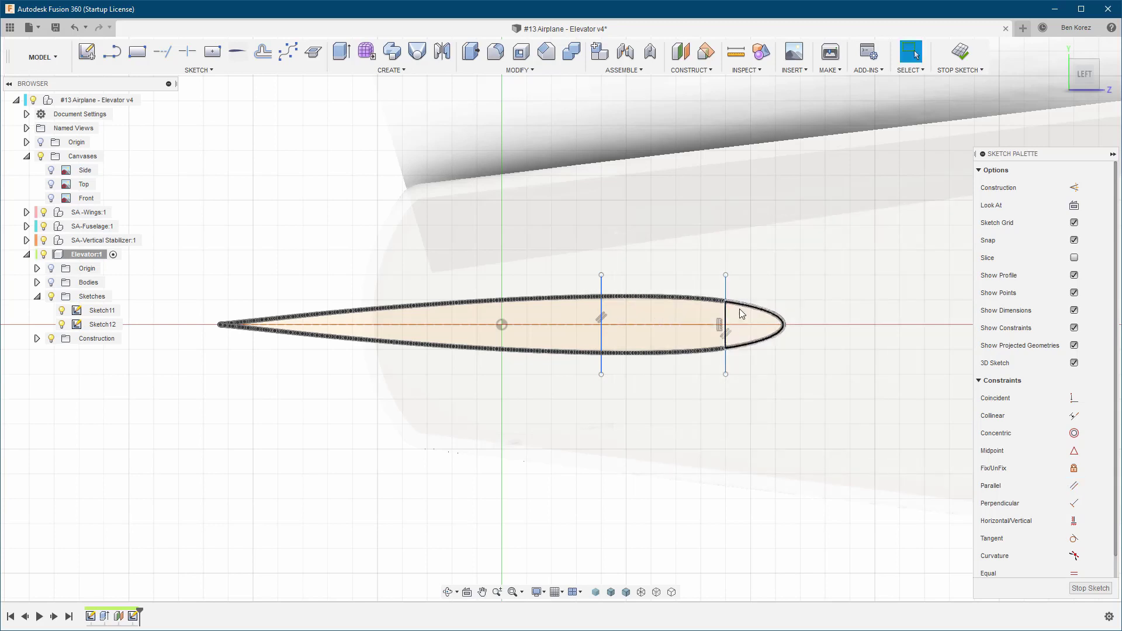
Convert both lines crossing the airfoil to construction lines
left_click(725, 293)
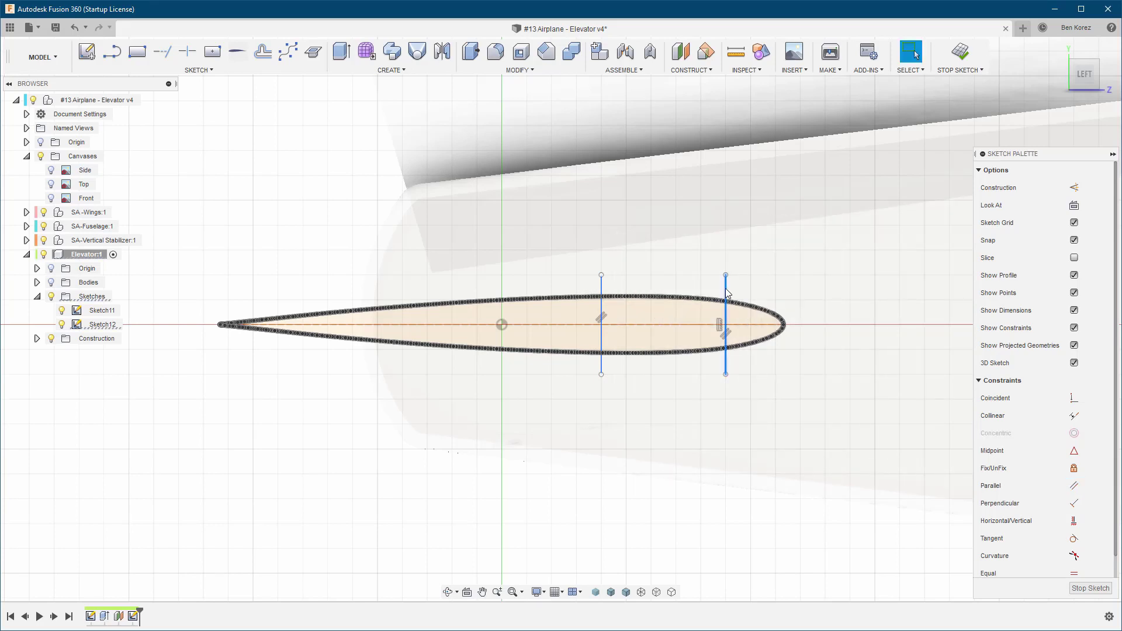
key("x")
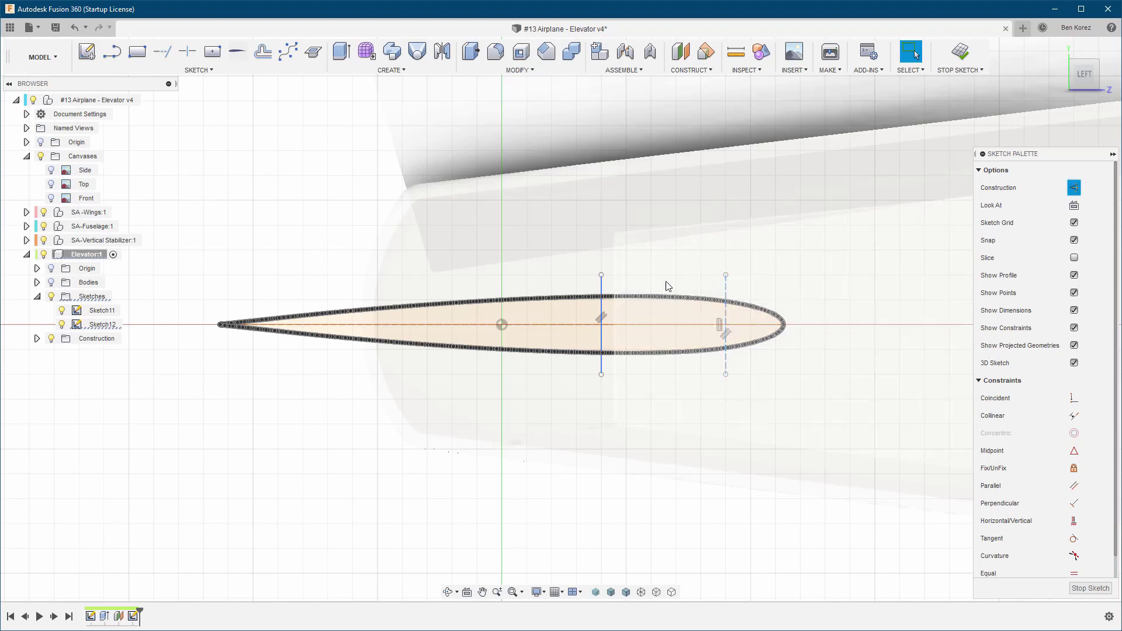
left_click(608, 281)
key("x")
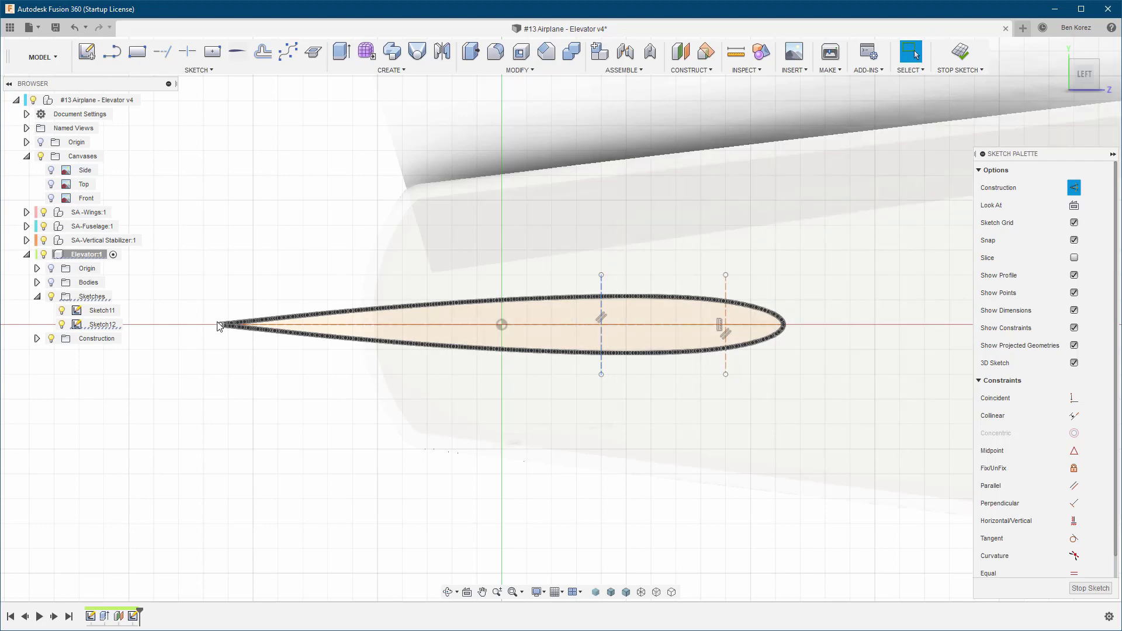
Check the airfoil's trailing edge, finish the sketch, and hide the original airfoil sketch, Sketch11
scroll(220, 326, "up", 10)
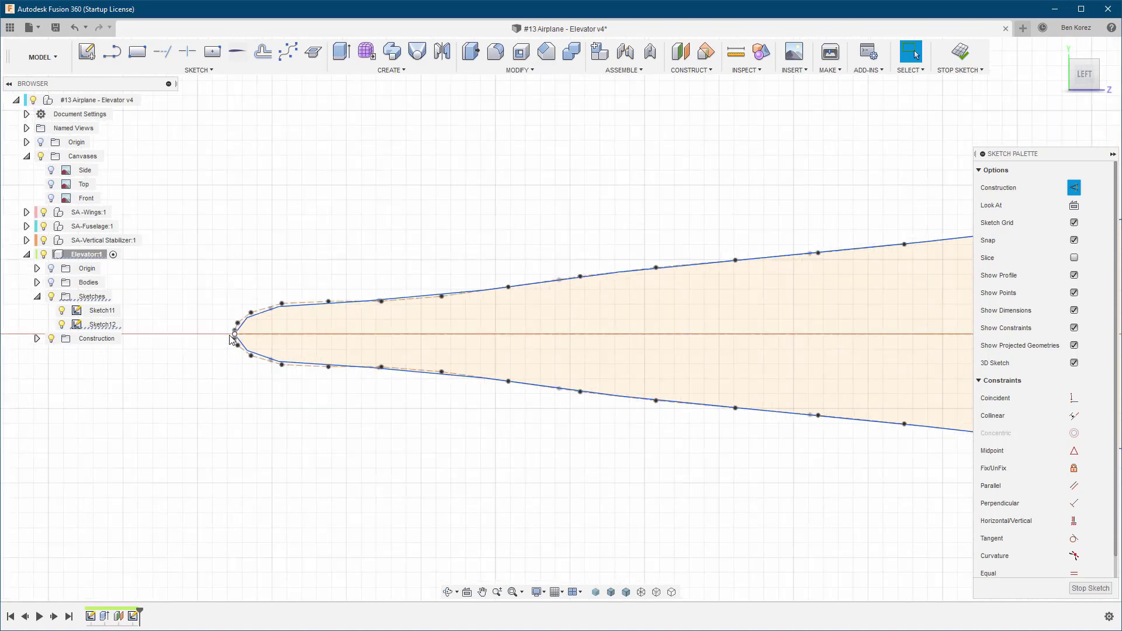
scroll(232, 338, "up", 4)
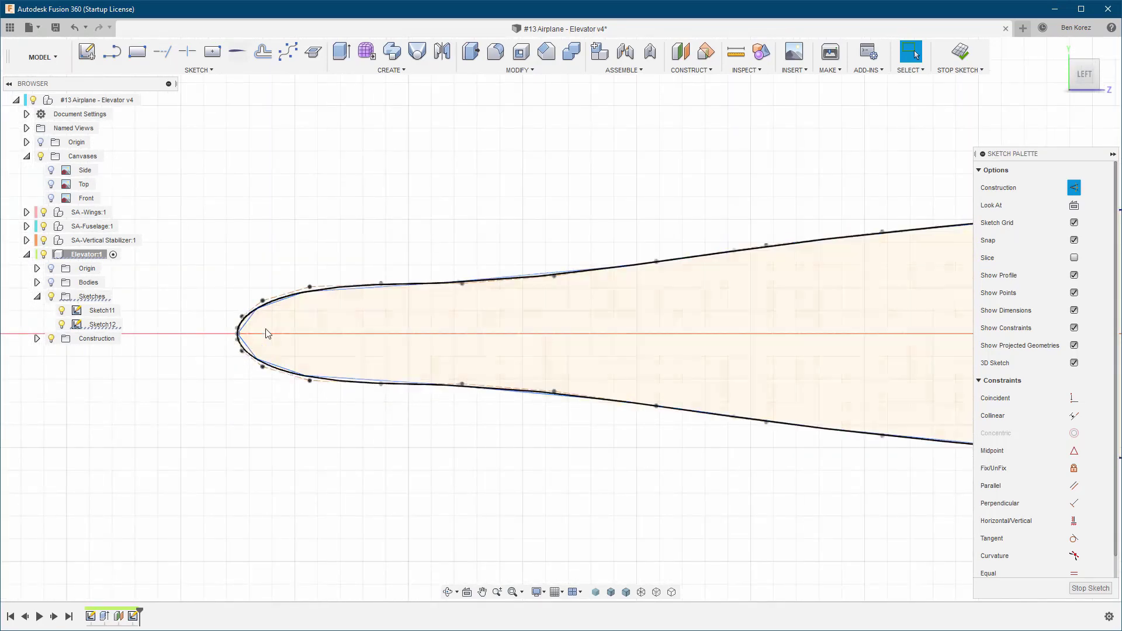
scroll(264, 336, "down", 8)
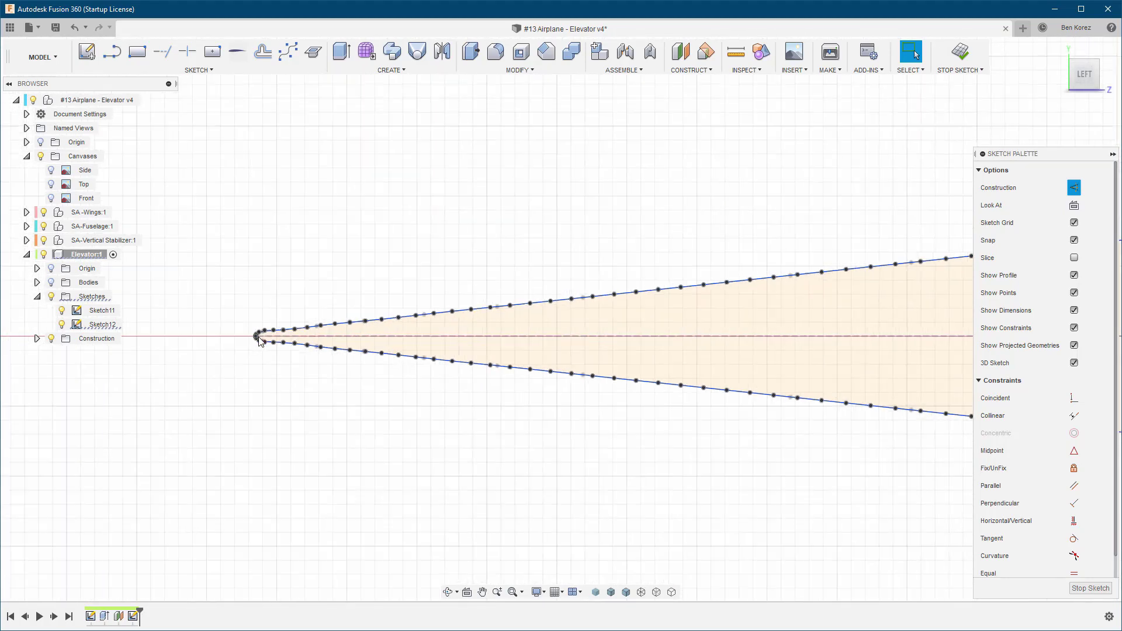
scroll(259, 340, "down", 8)
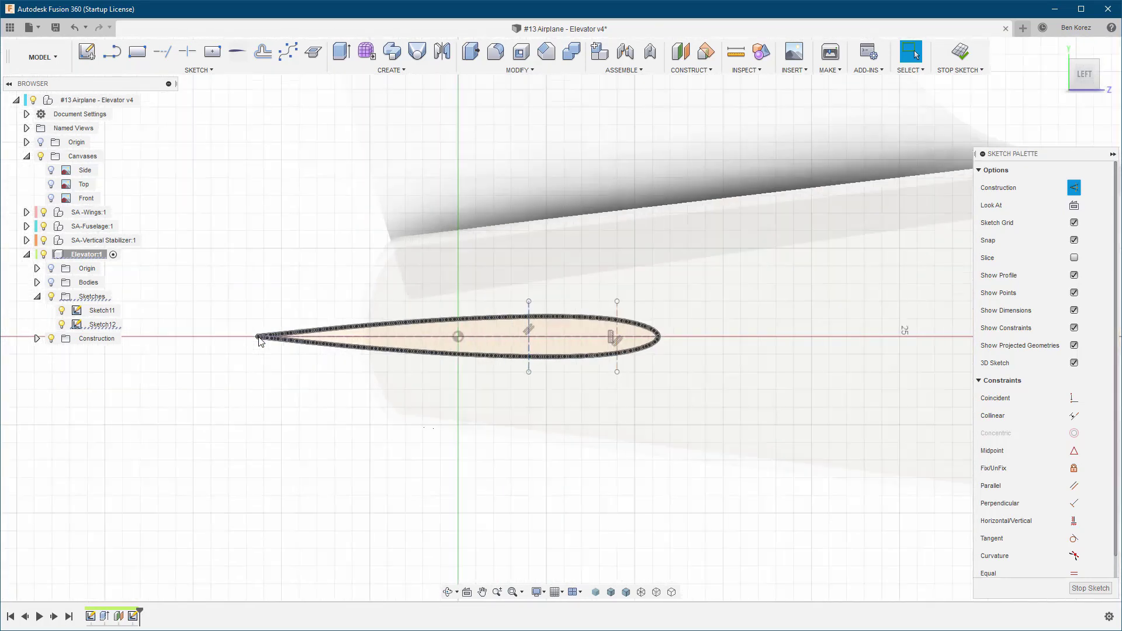
scroll(260, 341, "down", 3)
left_click(958, 53)
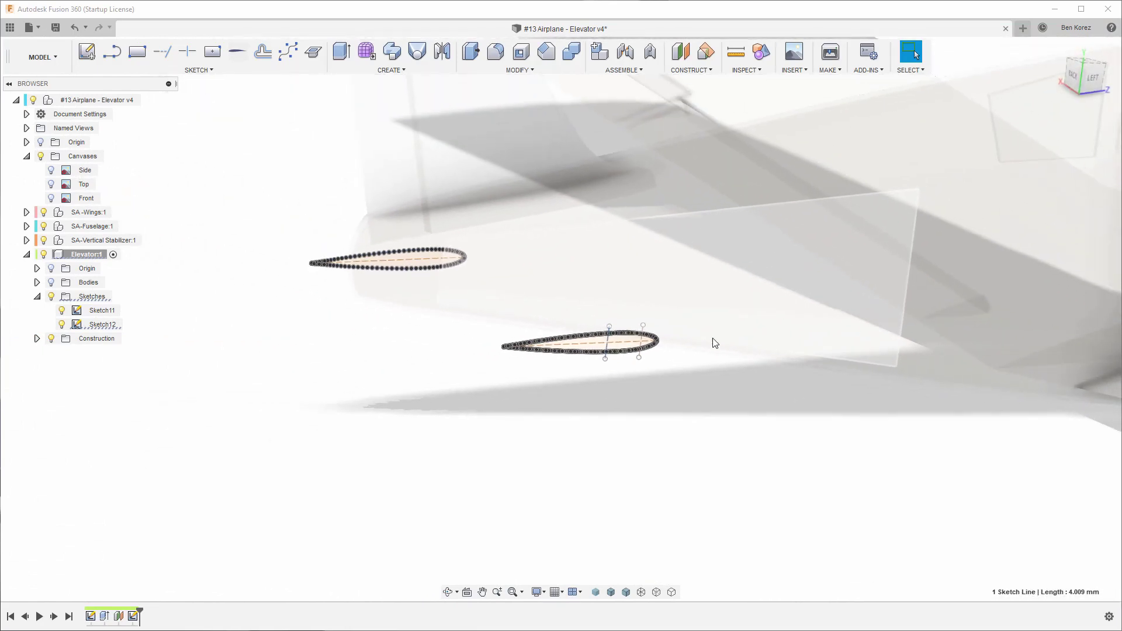
left_click(62, 312)
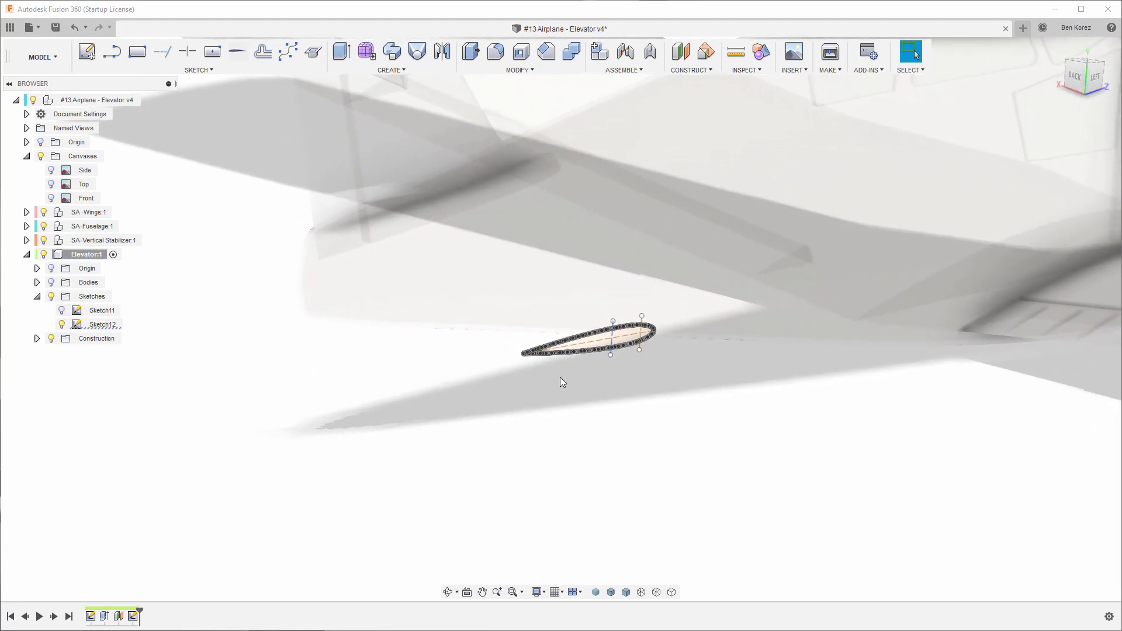
scroll(559, 376, "down", 2)
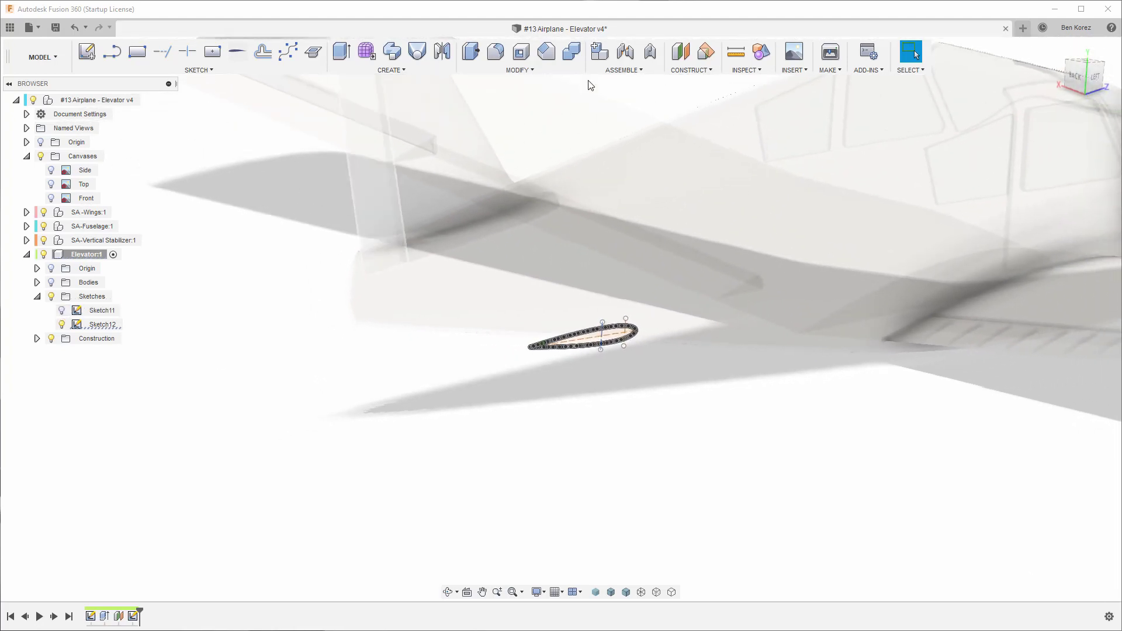
left_click(681, 53)
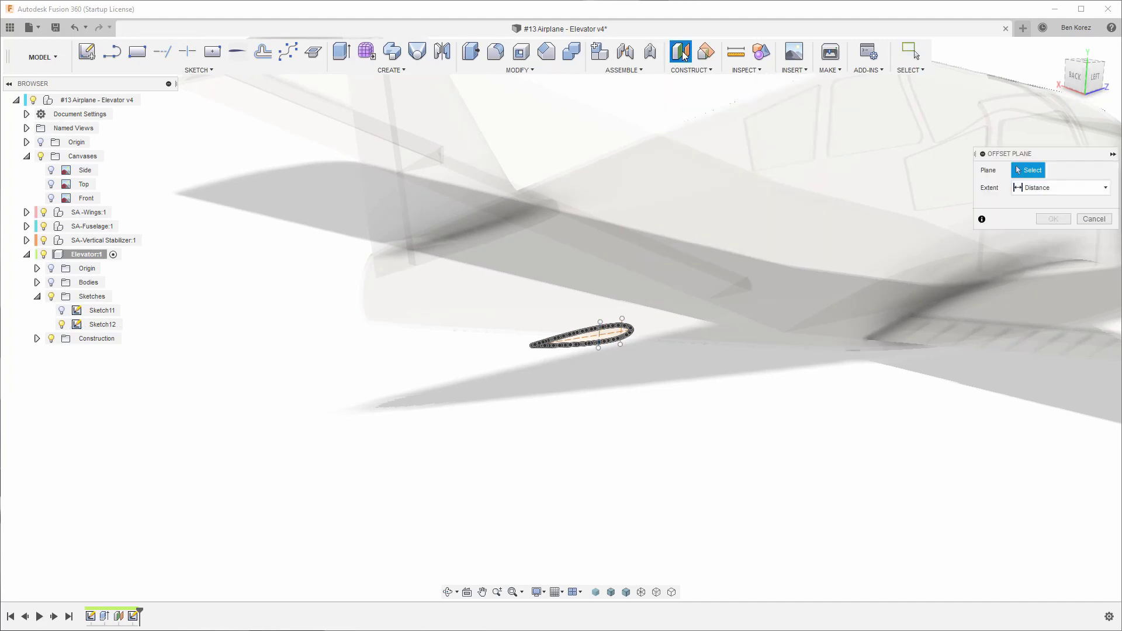
scroll(629, 415, "up", 5)
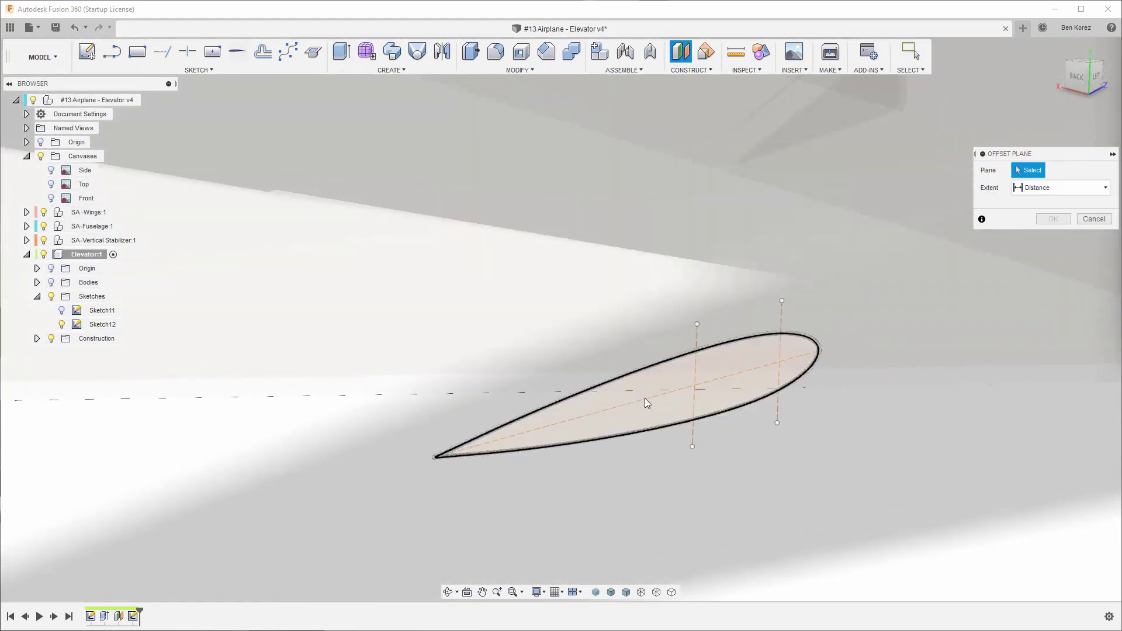
left_click(643, 397)
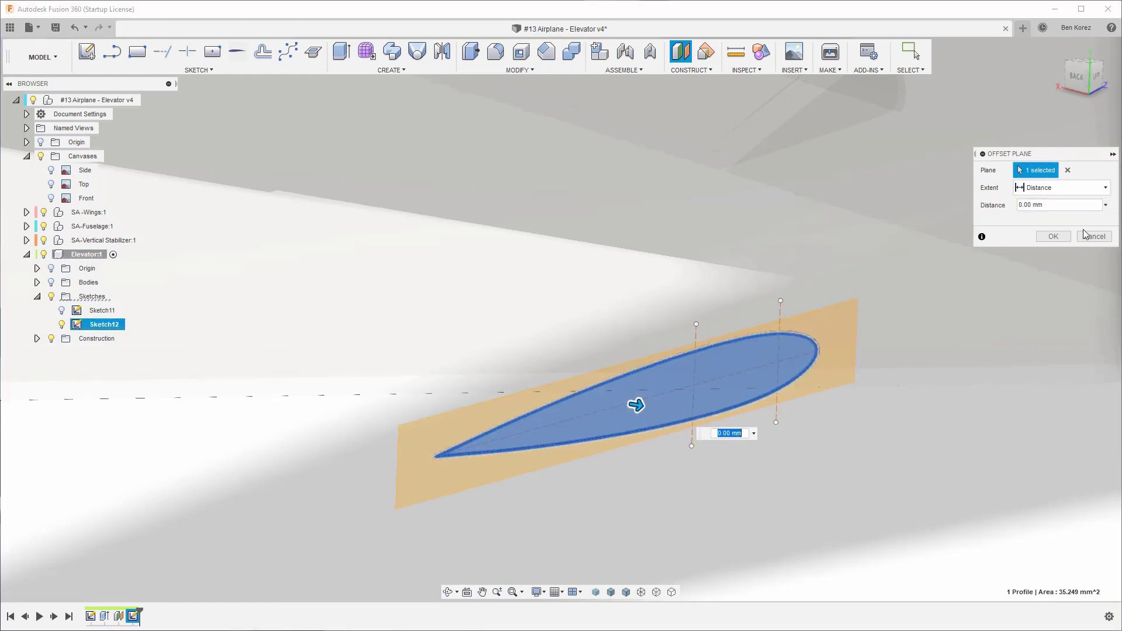
key("Escape")
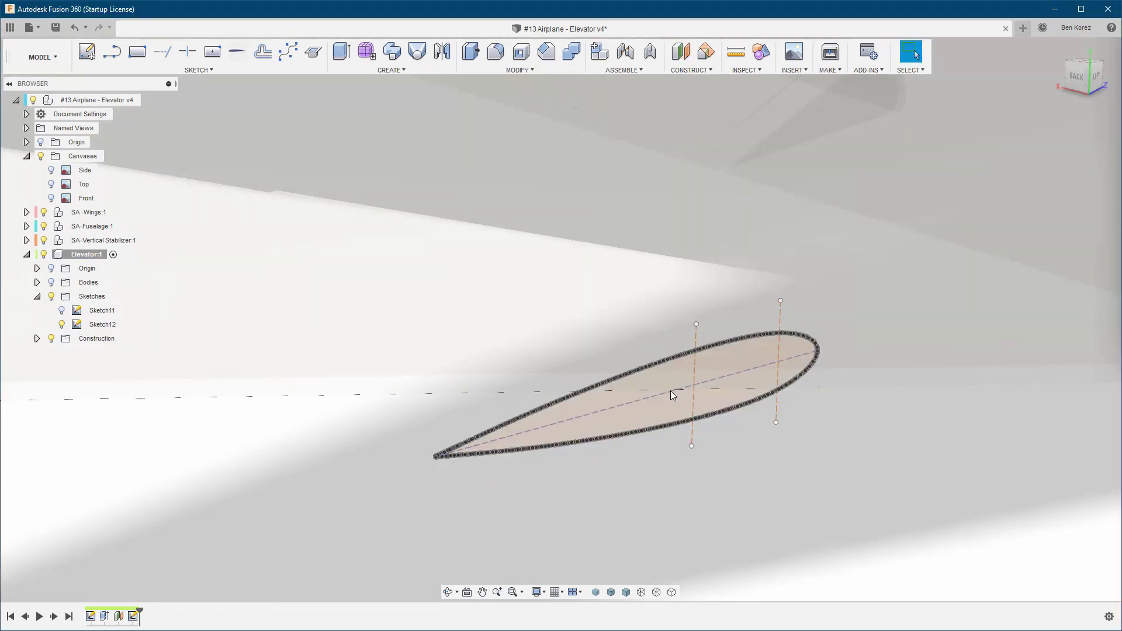
Create a Plane at Angle through the airfoil's chord line at 0.0 deg
left_click(671, 391)
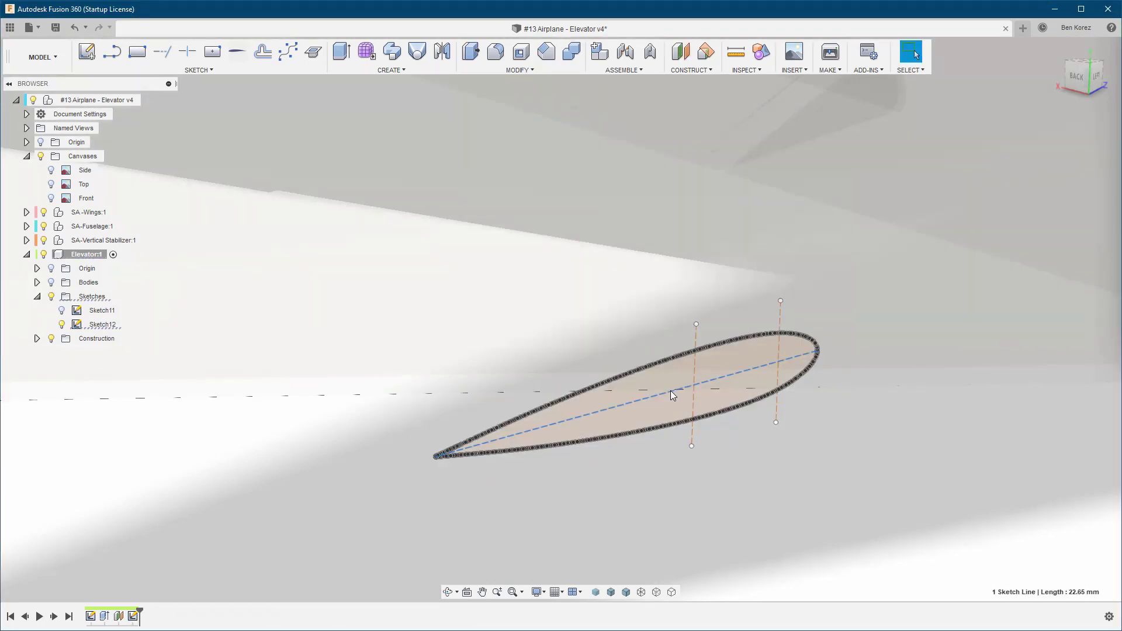
left_click(707, 52)
middle_click_drag(708, 240, 635, 373, "shift")
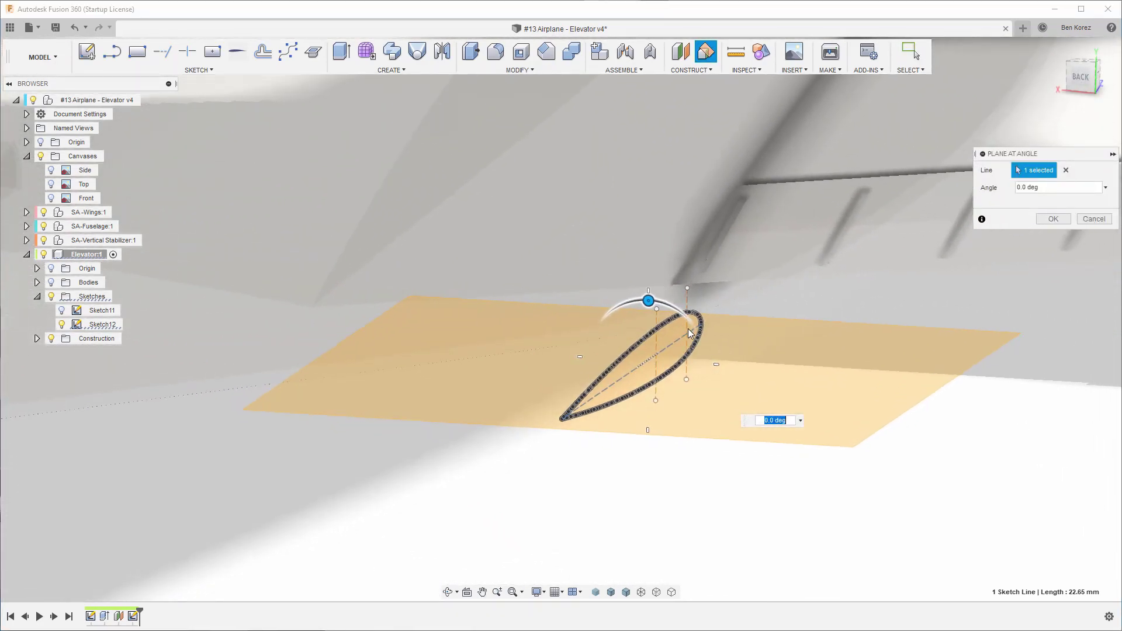
left_click(1054, 220)
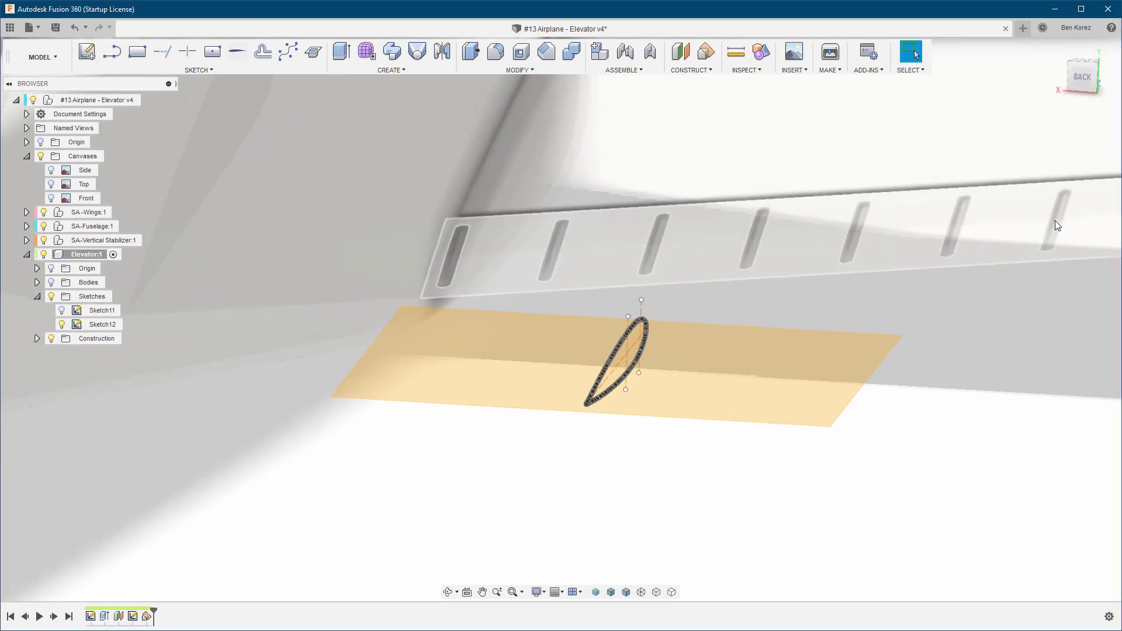
Start a new sketch on the plane through the chord line and rotate the top view so the chord runs horizontally
left_click(91, 55)
left_click(700, 288)
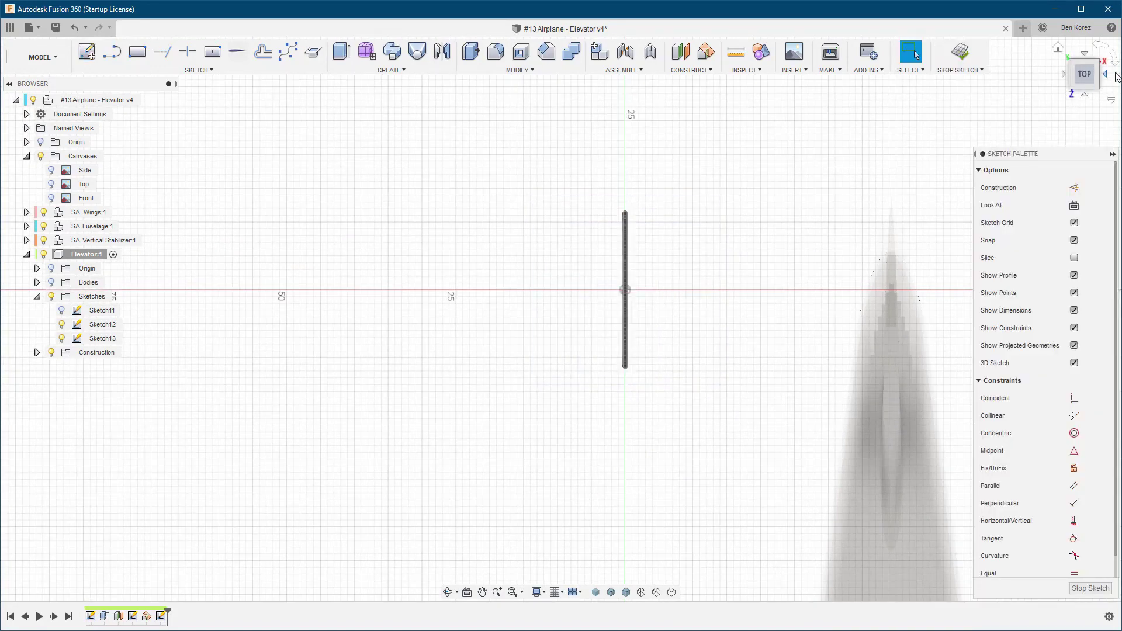
left_click(1114, 60)
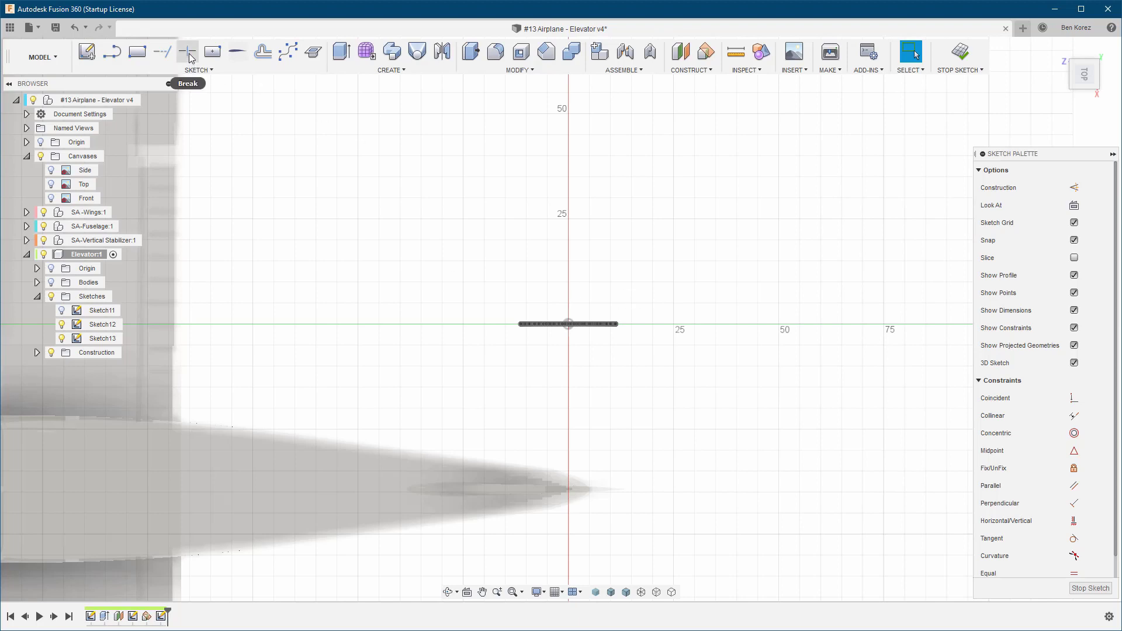
Intersect the airfoil curve with the chord-line sketch plane, check both ends, and return to the top view
left_click(314, 52)
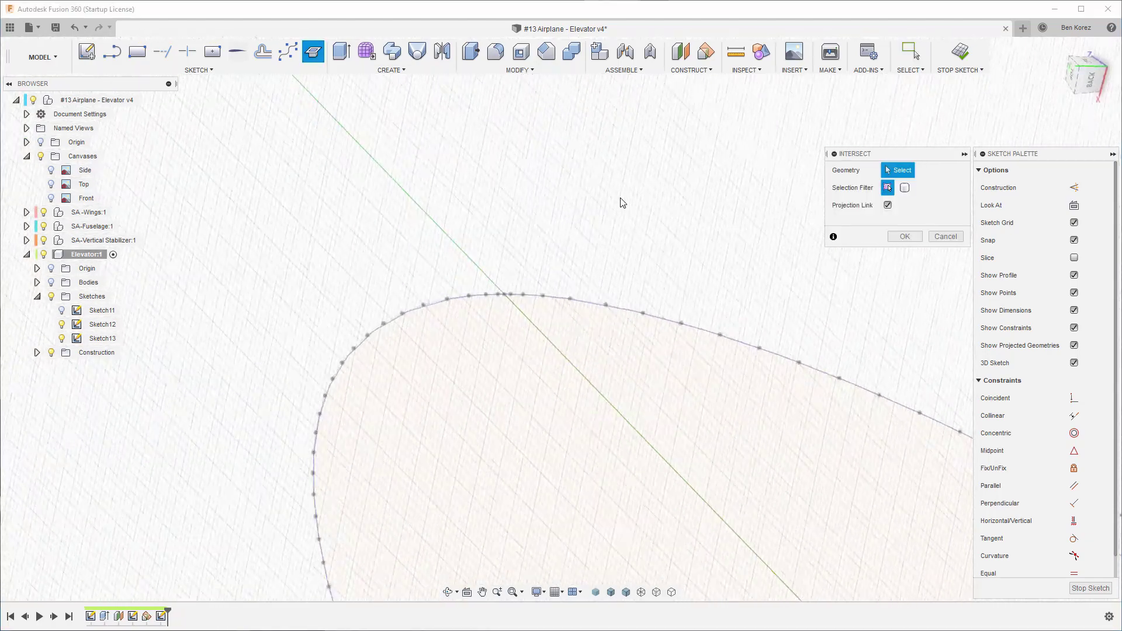
left_click(385, 352)
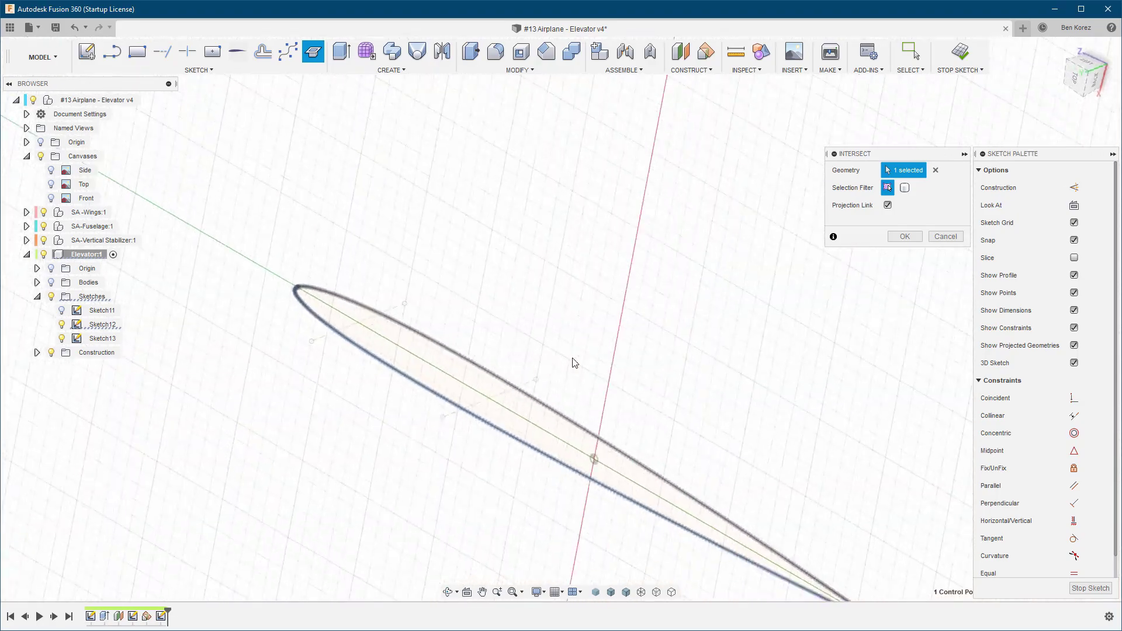
scroll(661, 447, "up", 10)
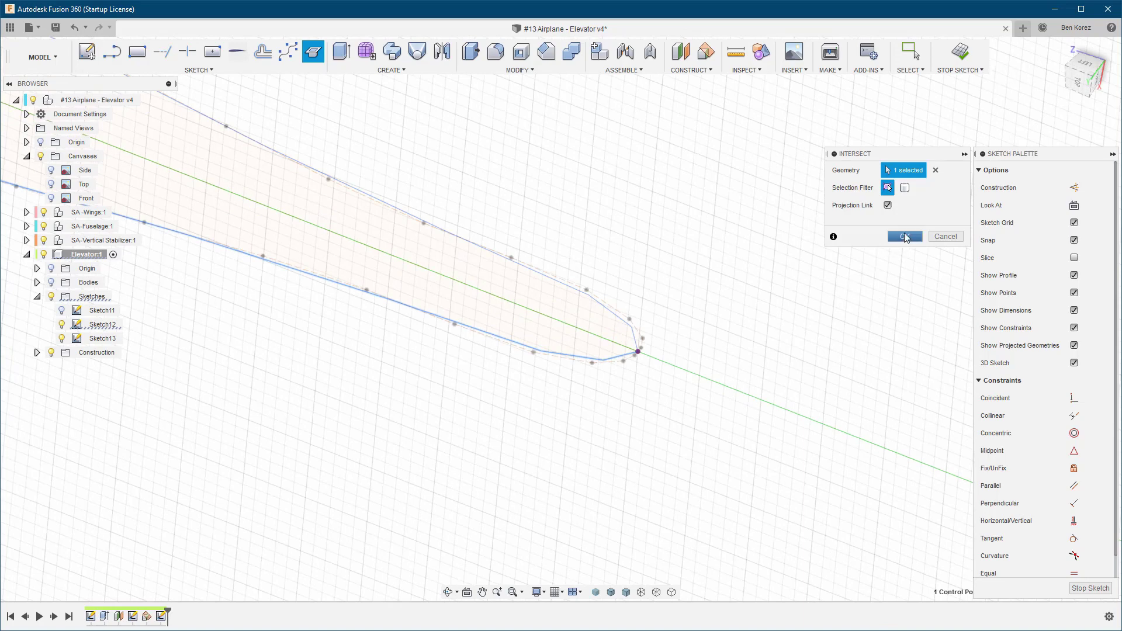
left_click(904, 237)
scroll(713, 319, "down", 2)
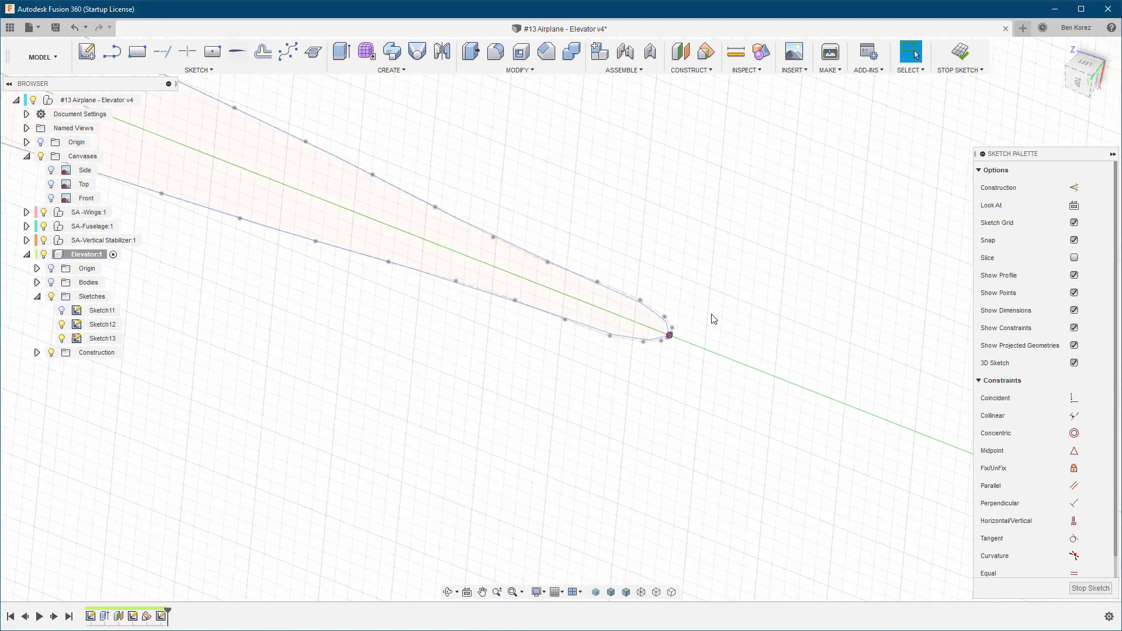
scroll(679, 374, "down", 14)
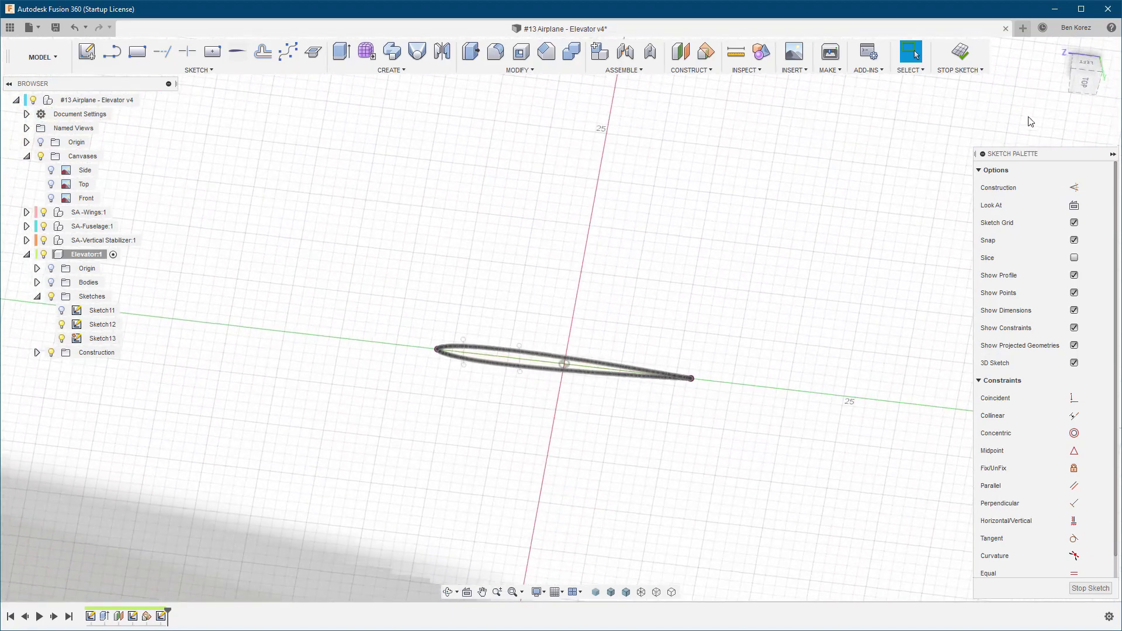
left_click(1083, 80)
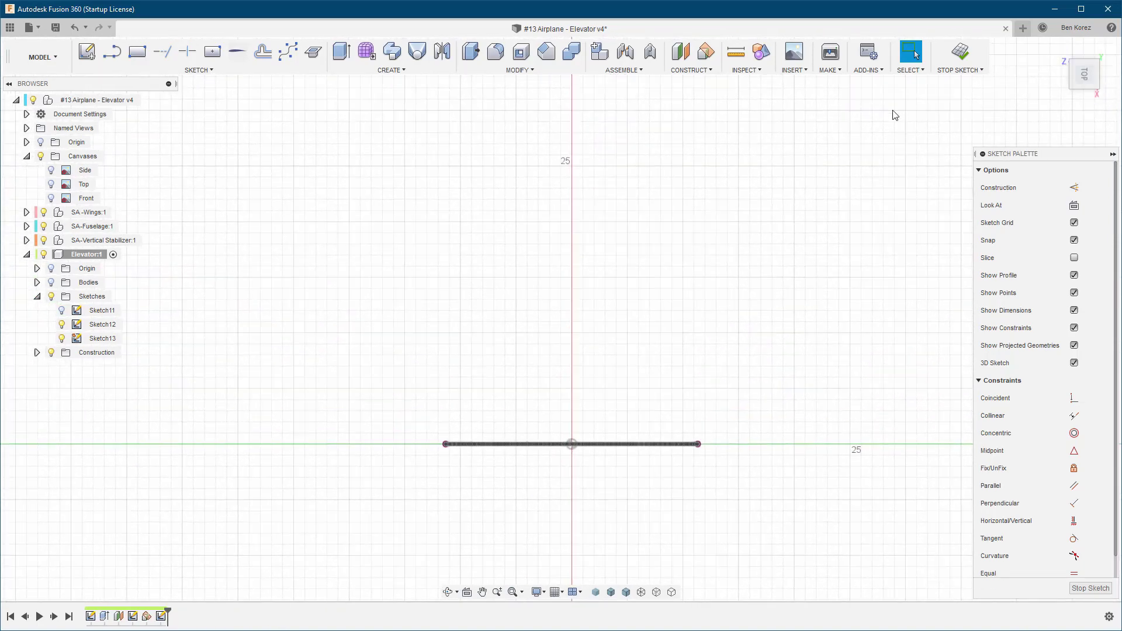
left_click(960, 52)
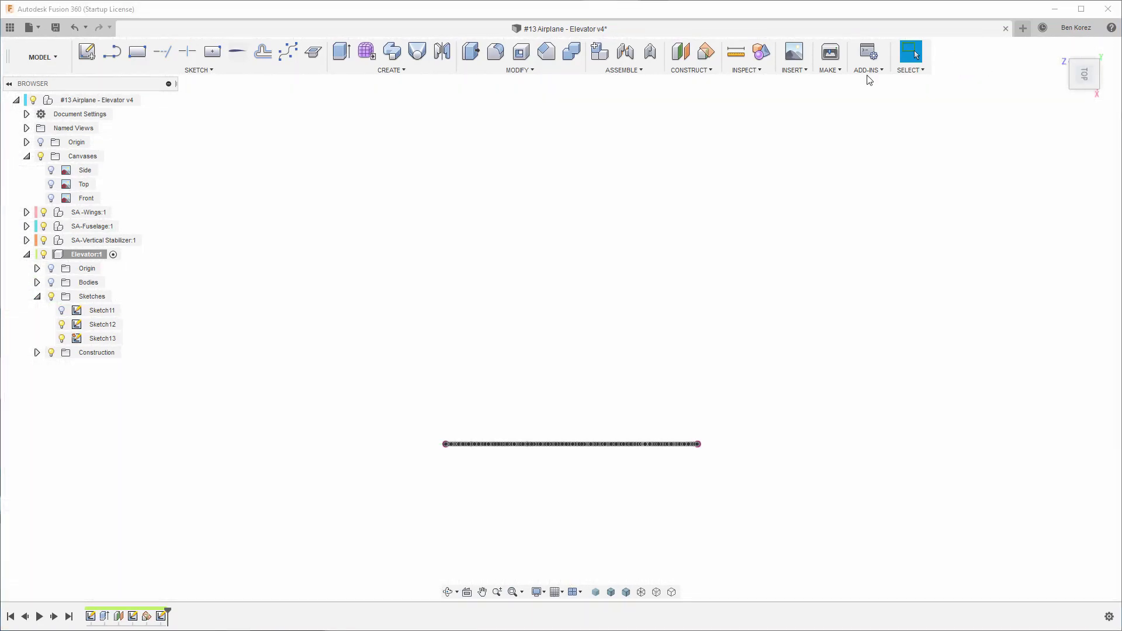
double_click(101, 326)
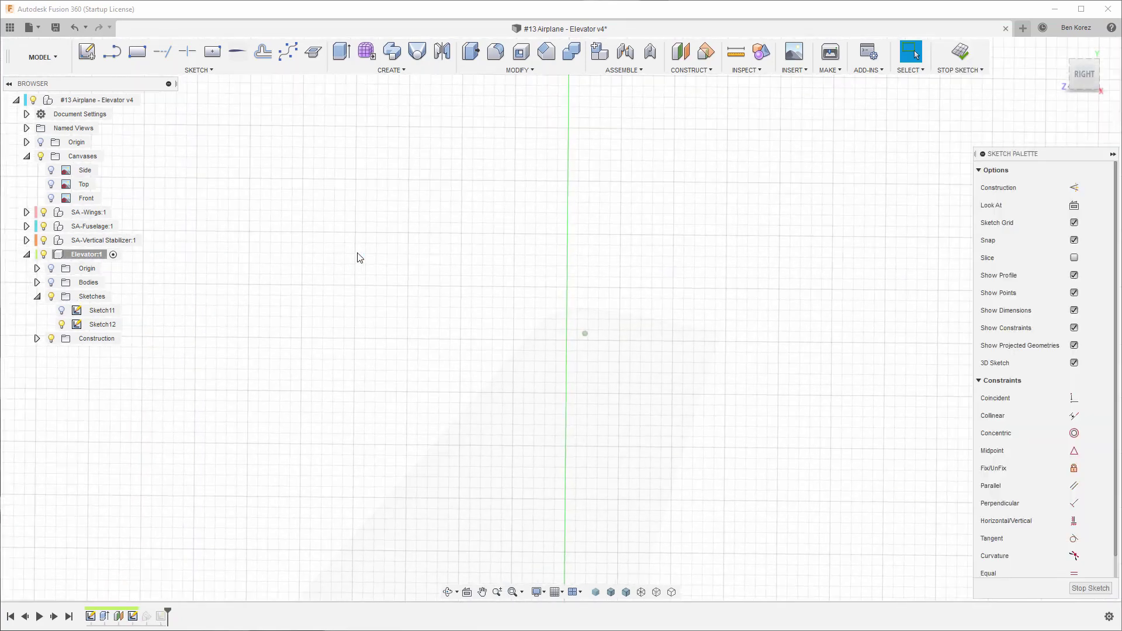
scroll(463, 338, "up", 6)
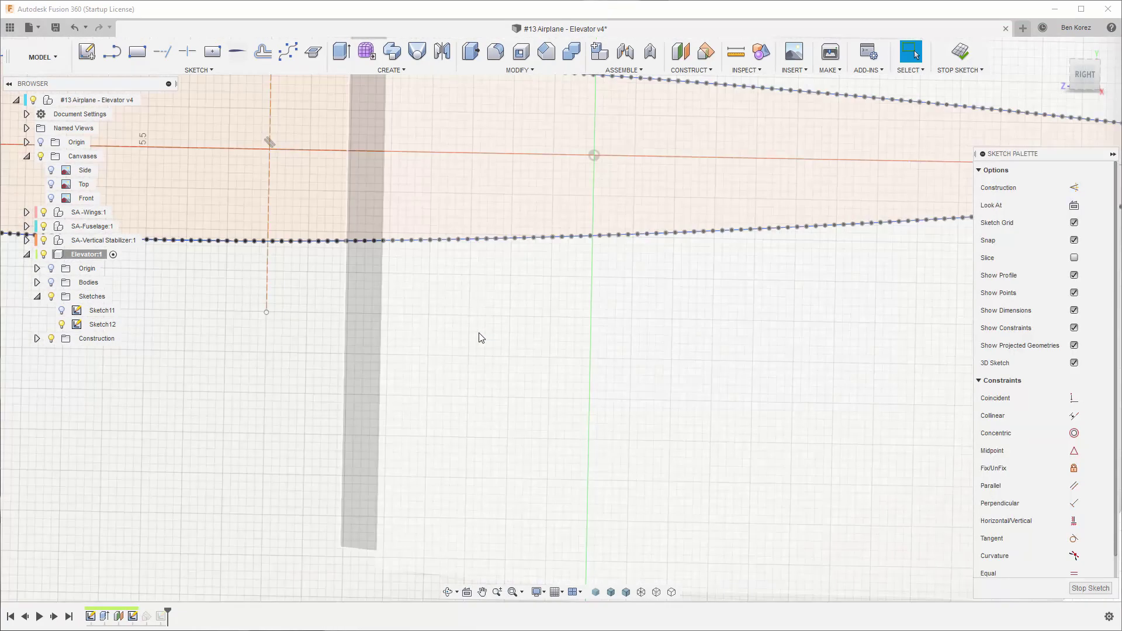
scroll(479, 336, "down", 3)
scroll(496, 348, "down", 2)
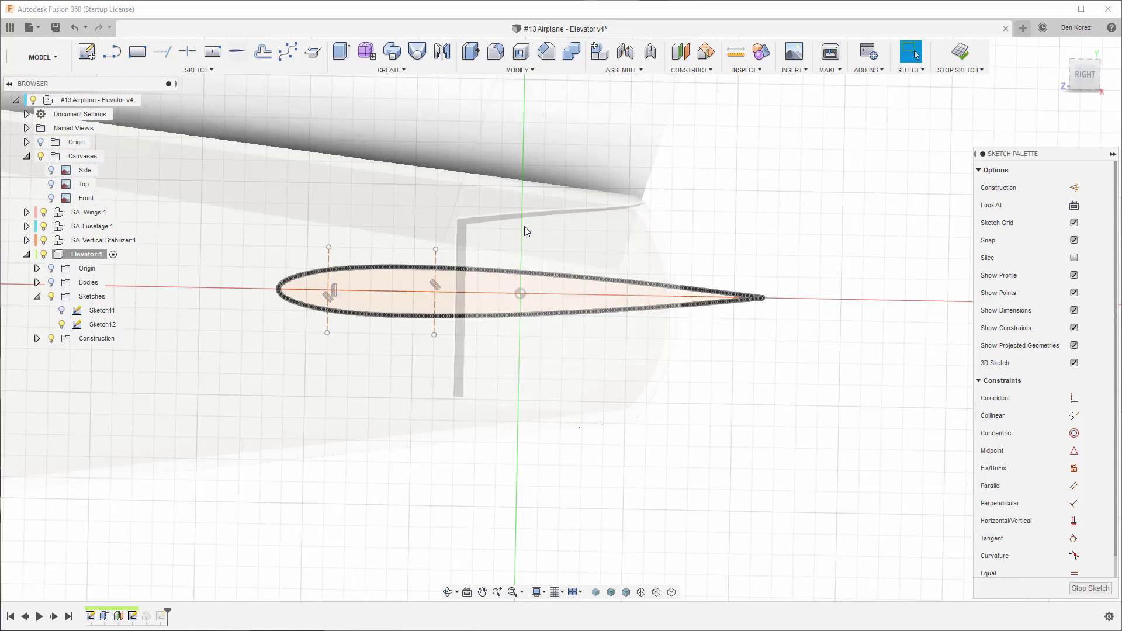
left_click(190, 53)
scroll(770, 304, "up", 6)
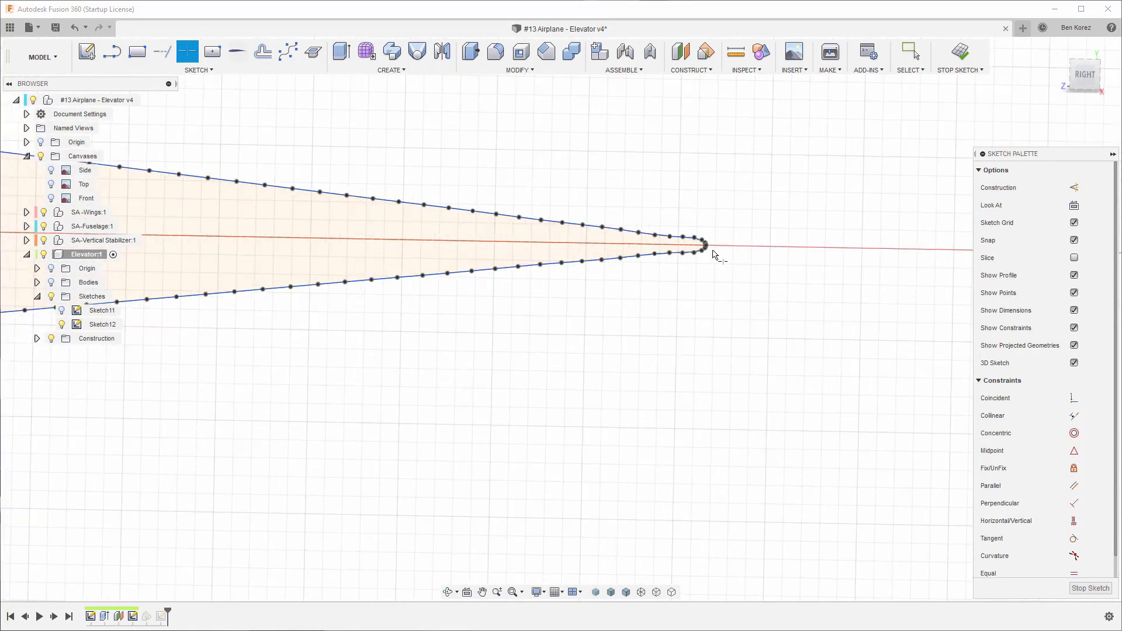
scroll(713, 255, "up", 5)
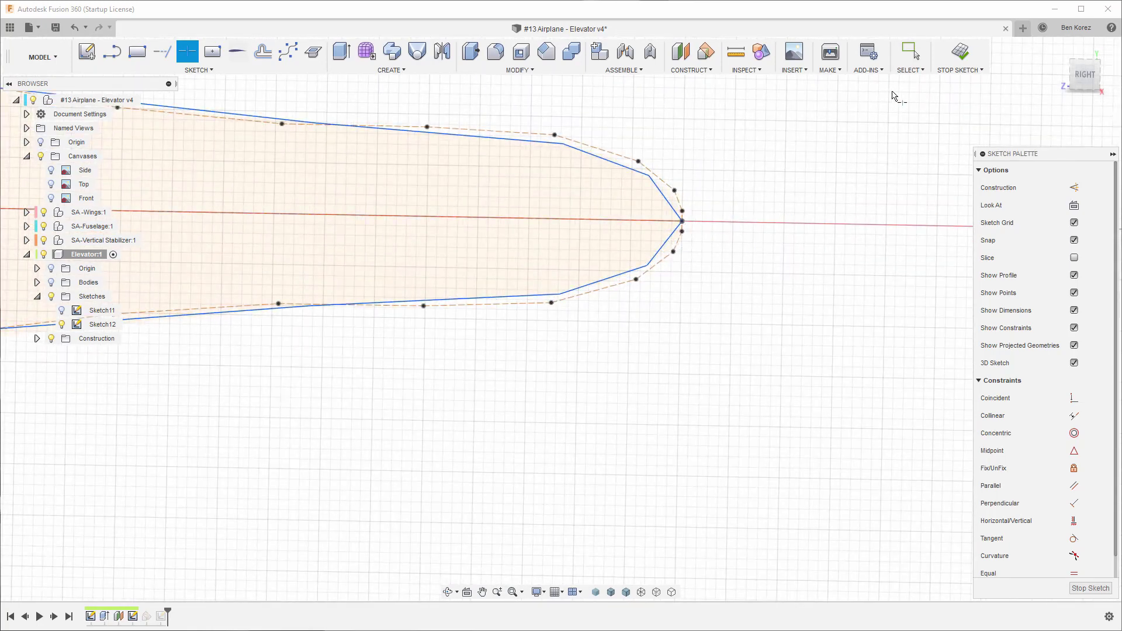
left_click(959, 51)
scroll(370, 338, "down", 3)
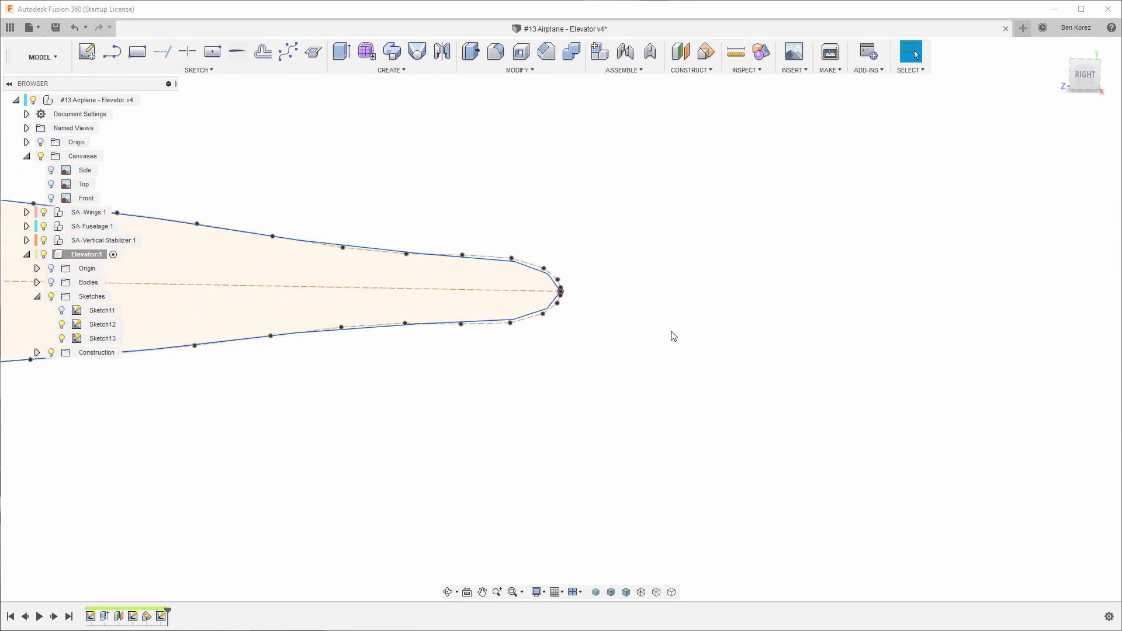
scroll(699, 308, "down", 8)
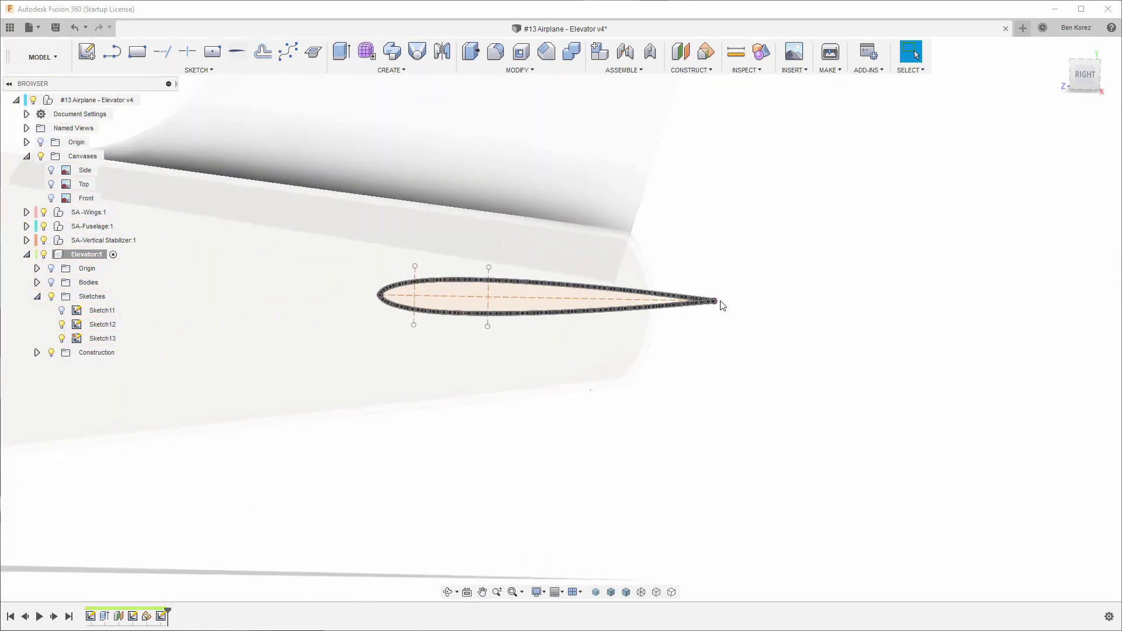
Reopen Sketch13, rotate the top view so the chord runs horizontally, and show the Top canvas
double_click(102, 339)
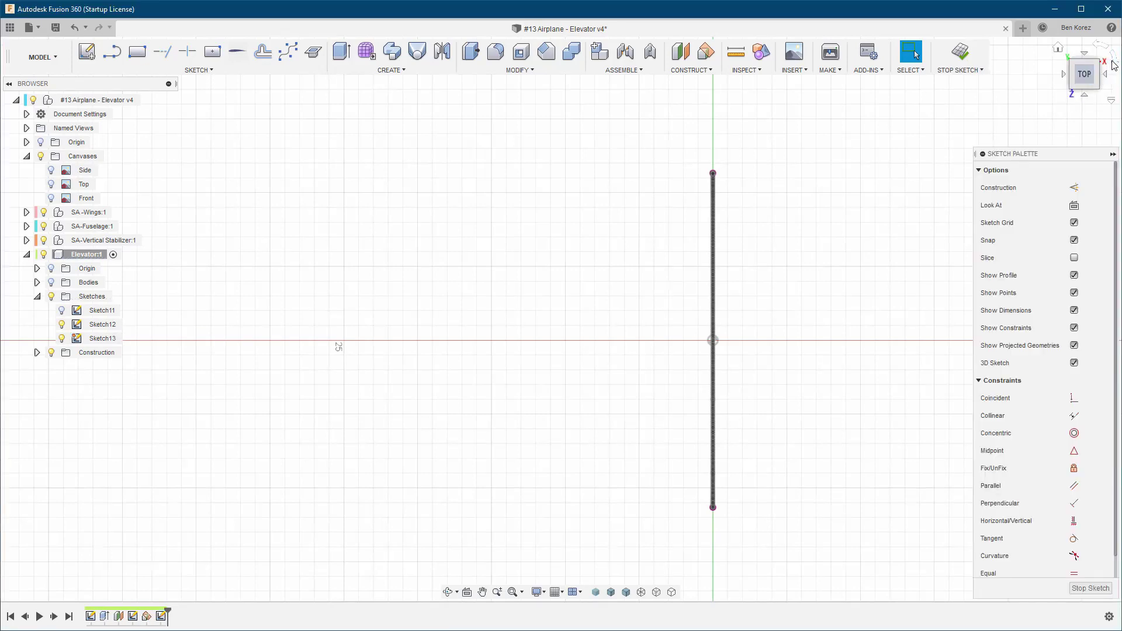
left_click(1113, 63)
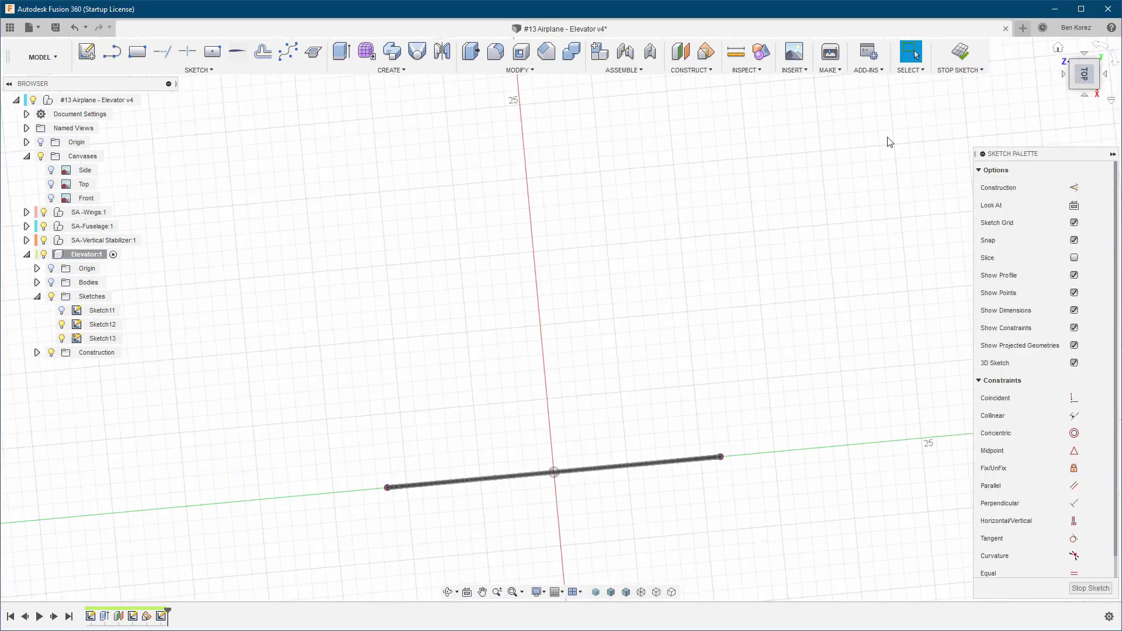
left_click(50, 185)
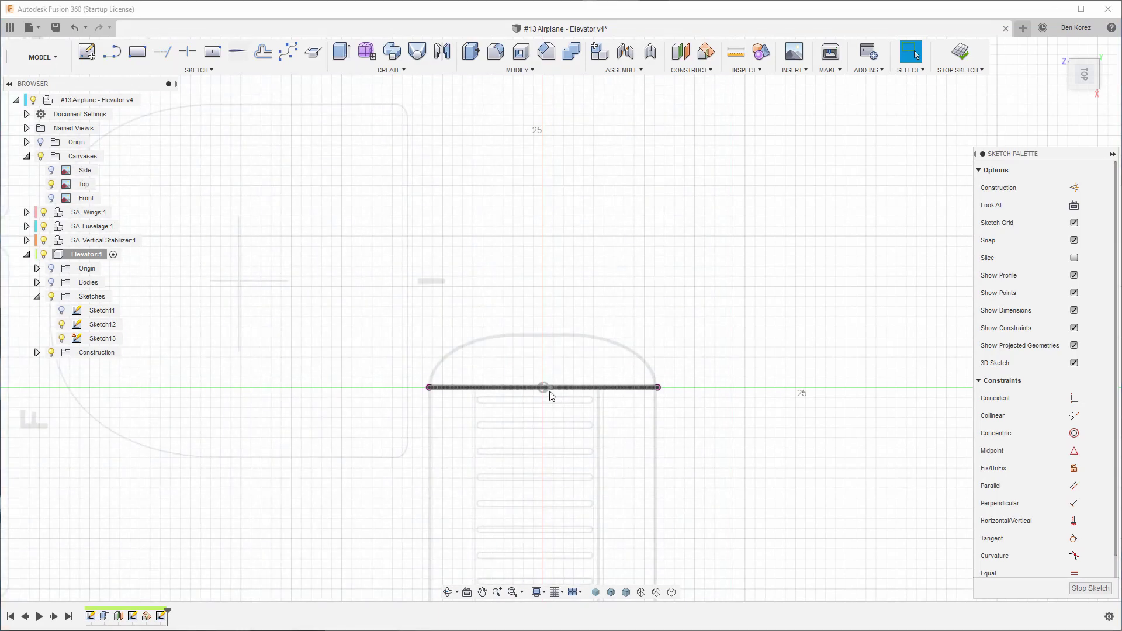
scroll(549, 395, "up", 4)
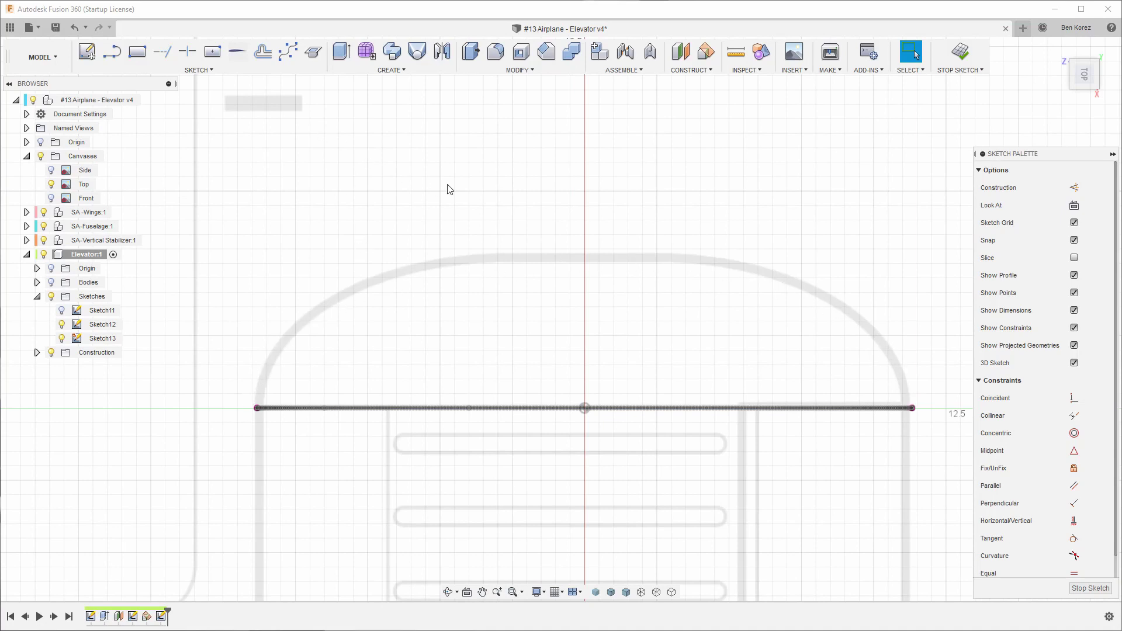
Draw a line from the sketch origin, perpendicular to the chord and past the canvas tip outline, and make it a construction line
key("a")
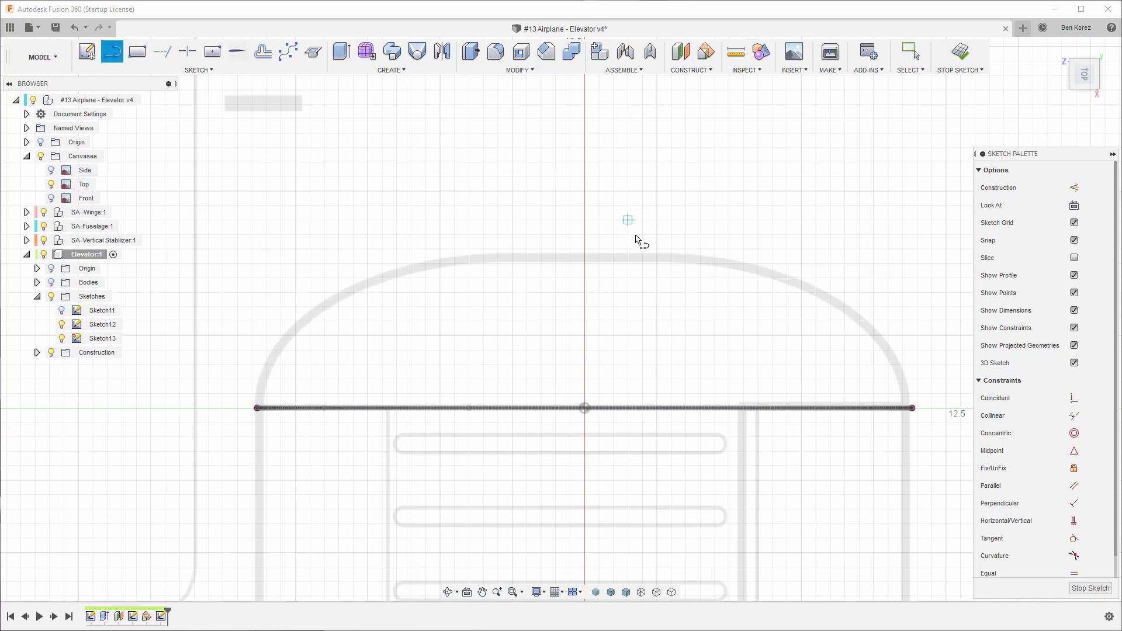
left_click(585, 408)
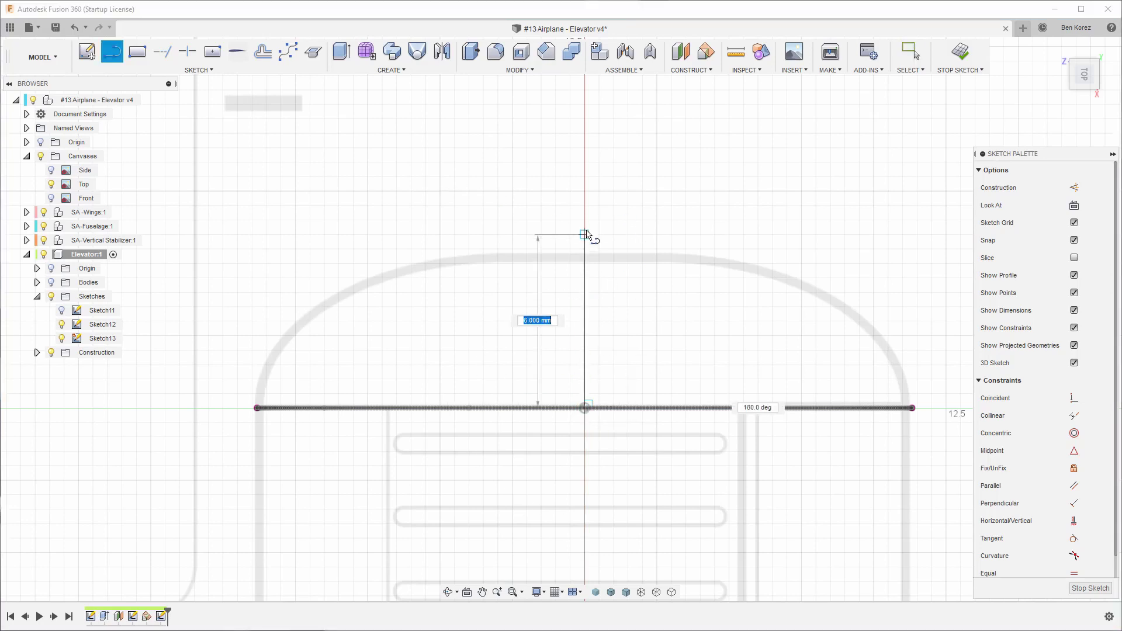
left_click(585, 191)
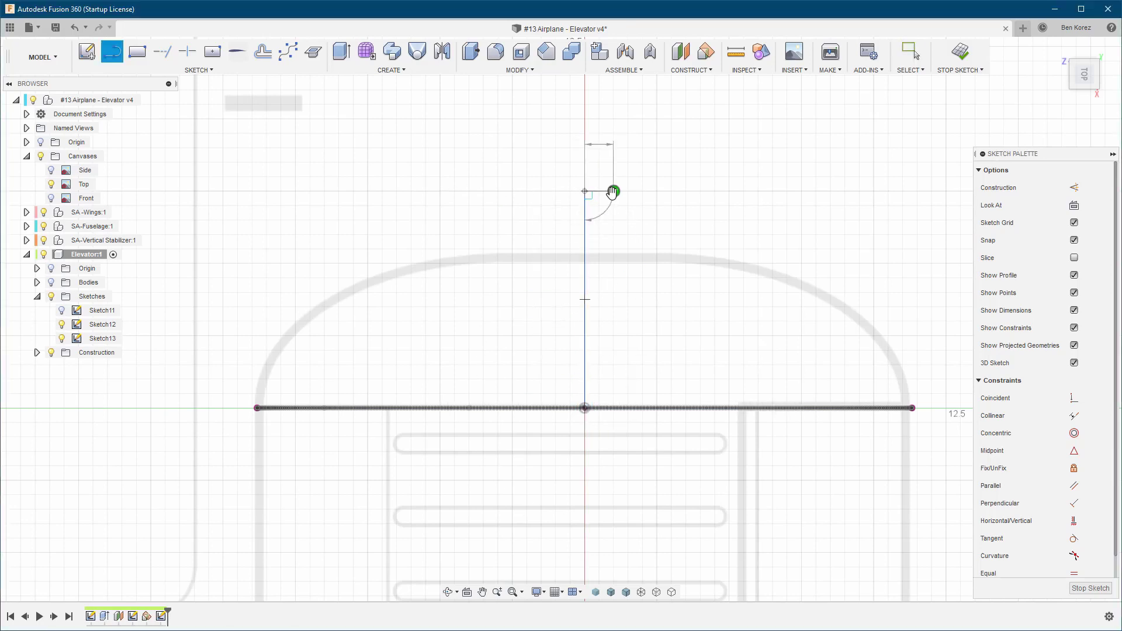
key("Escape")
key("Escape")
left_click(585, 234)
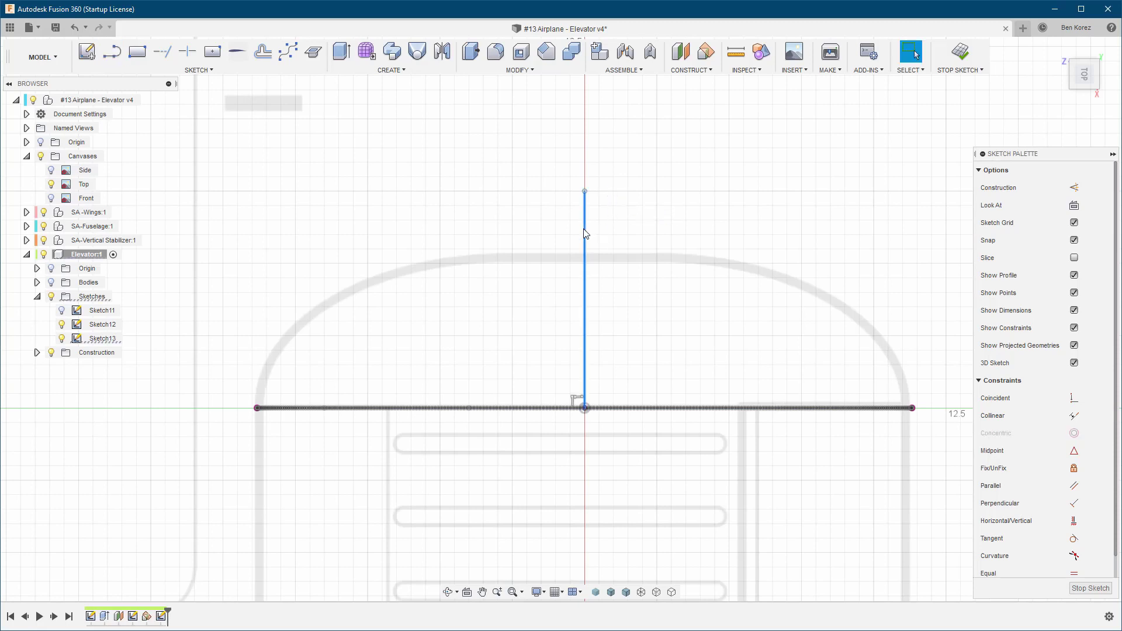
key("Delete")
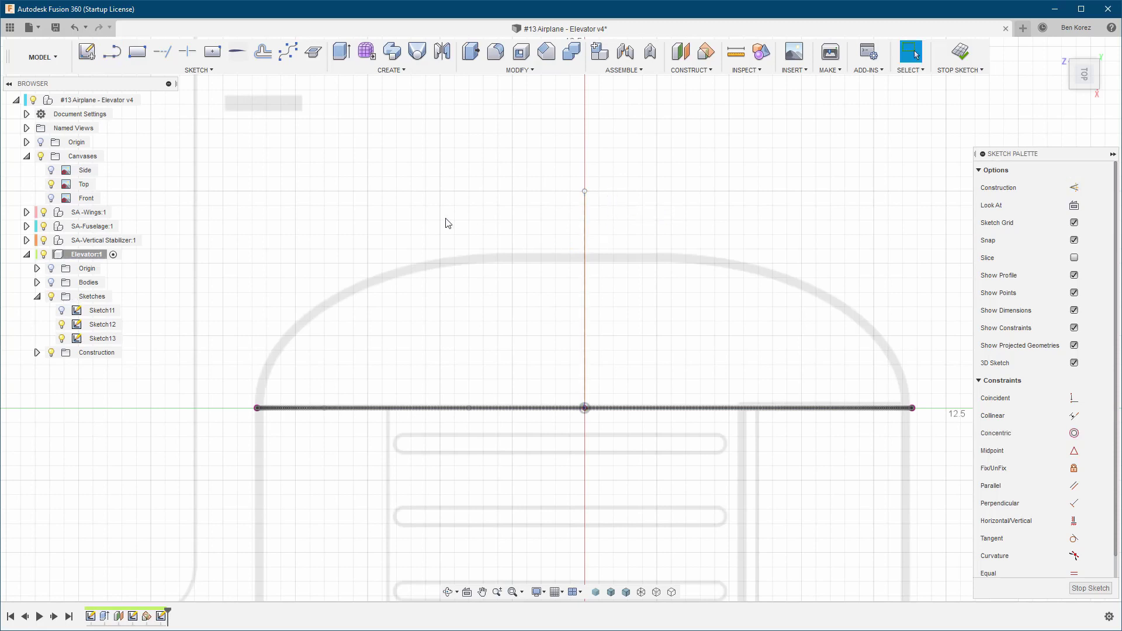
Draw a short line parallel to the chord, crossing the construction line just beyond the canvas tip outline
key("l")
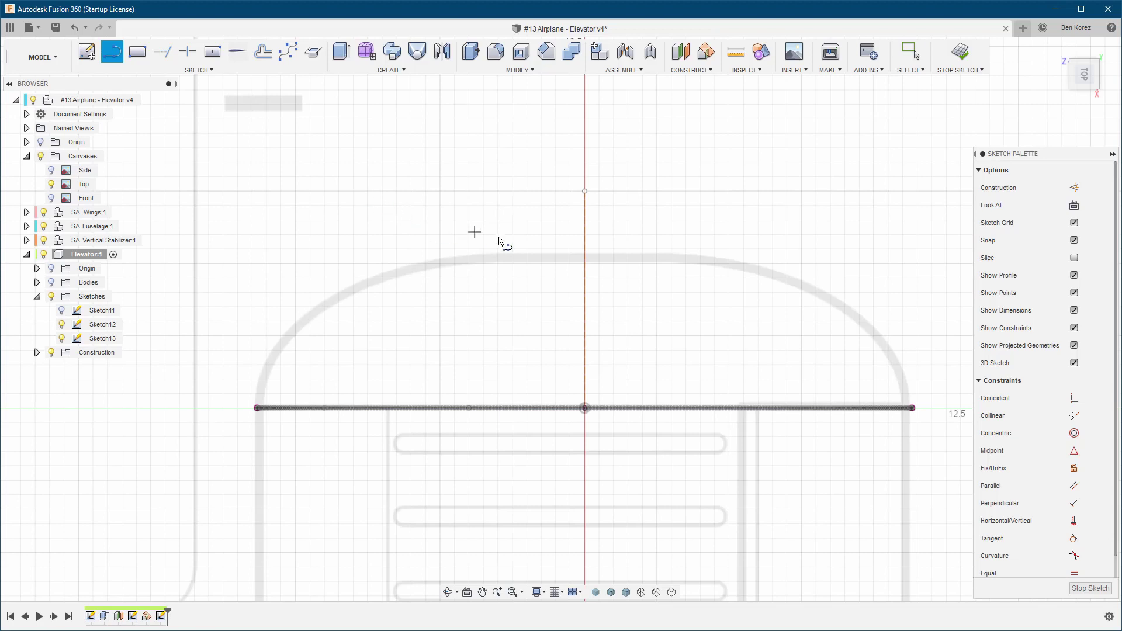
left_click(526, 234)
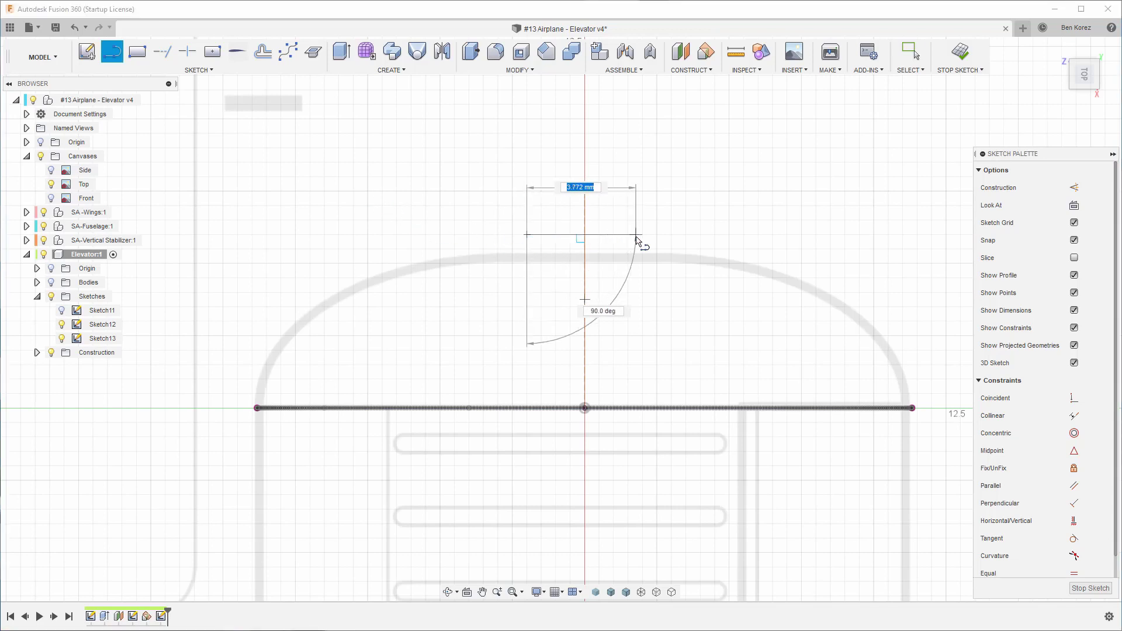
left_click(628, 235)
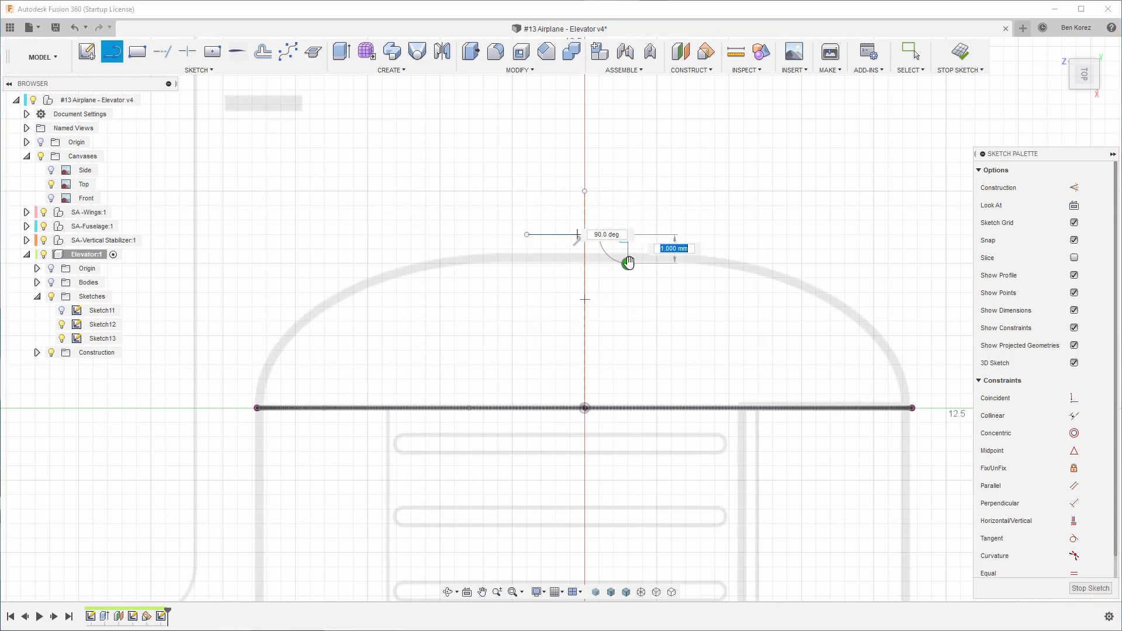
key("Escape")
key("Escape")
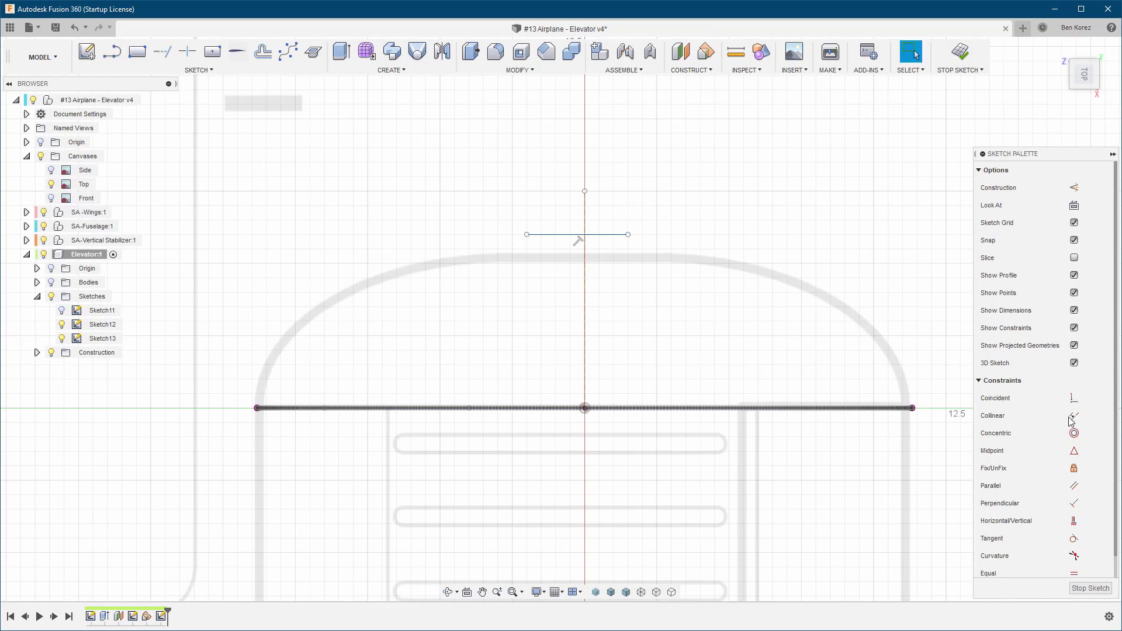
Try a Midpoint constraint between the short line and the construction line, and undo it
left_click(1074, 451)
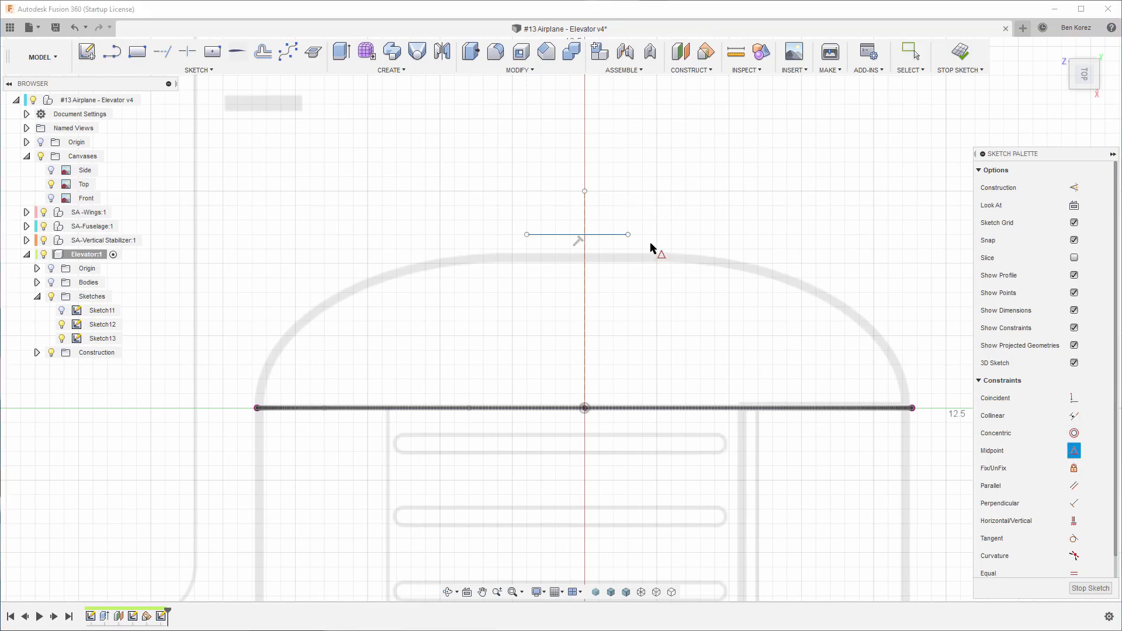
left_click(586, 244)
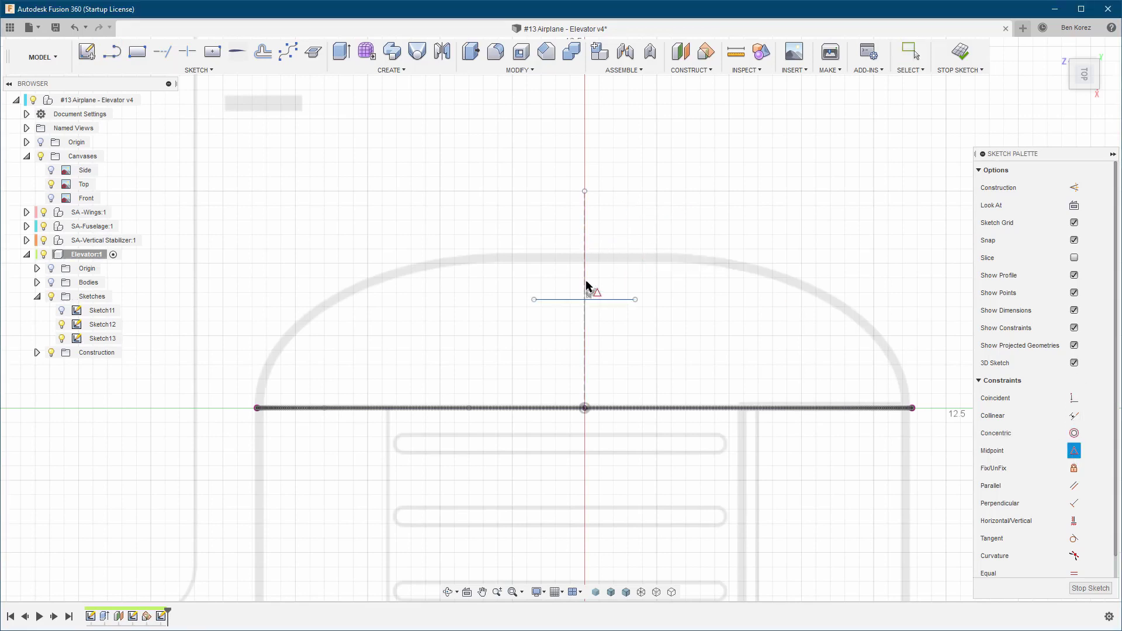
key("Escape")
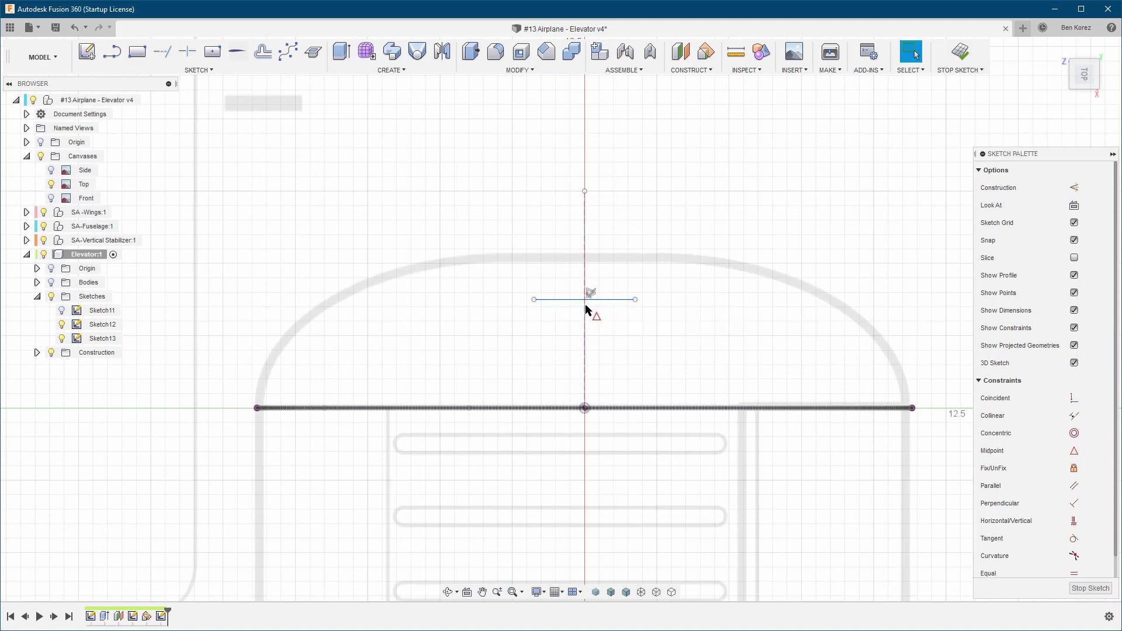
key("ctrl+z")
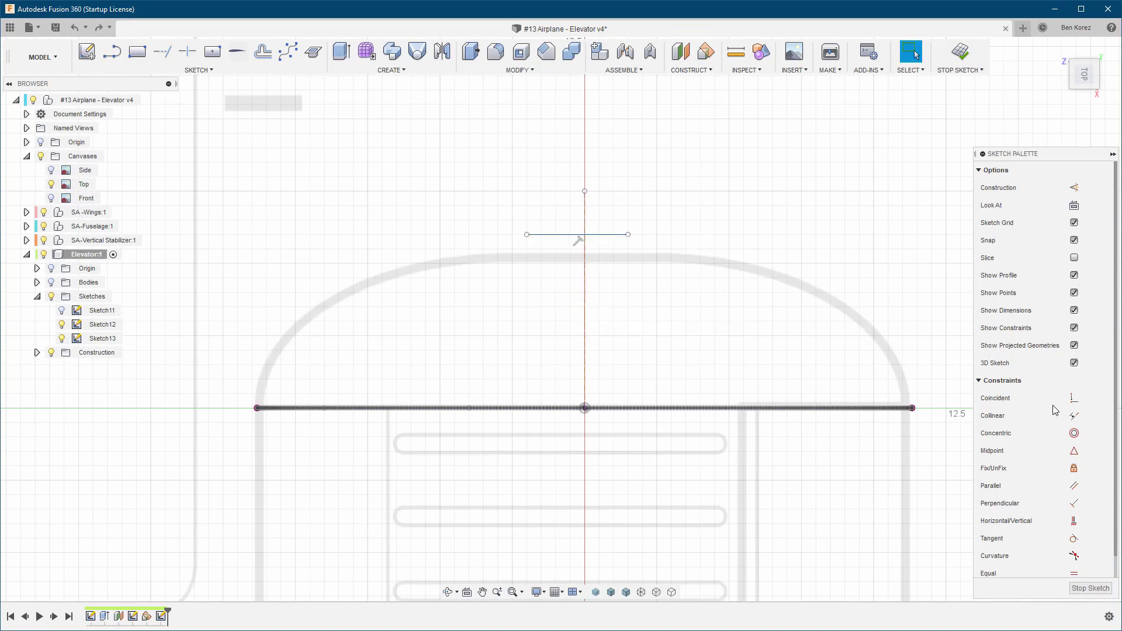
Constrain the short line's midpoint coincident to the construction line
left_click(1074, 399)
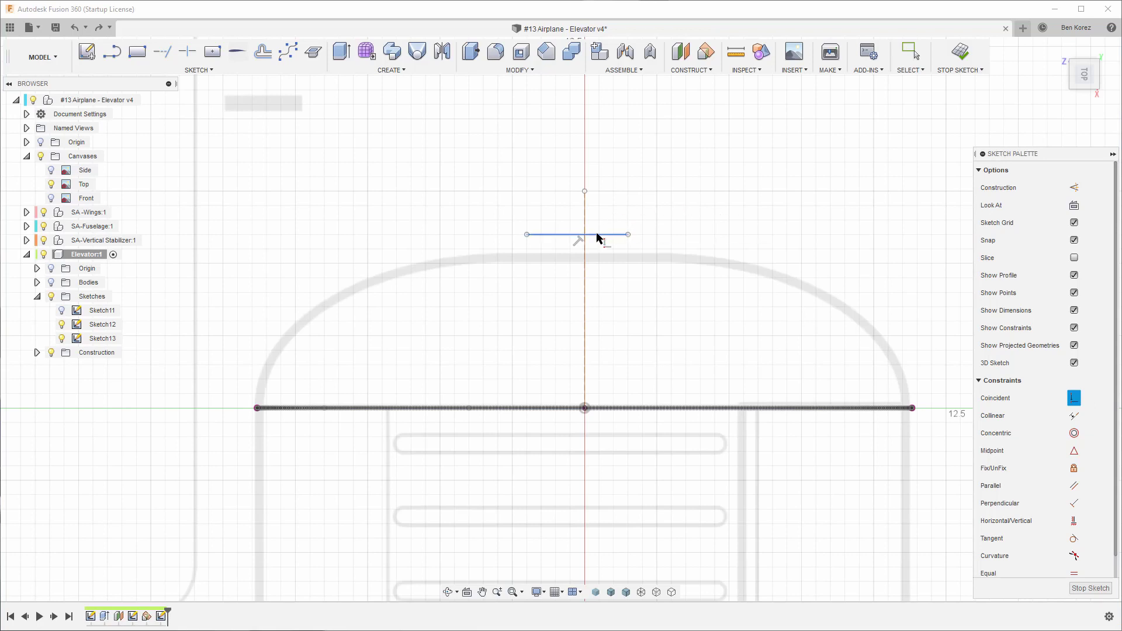
left_click(578, 237)
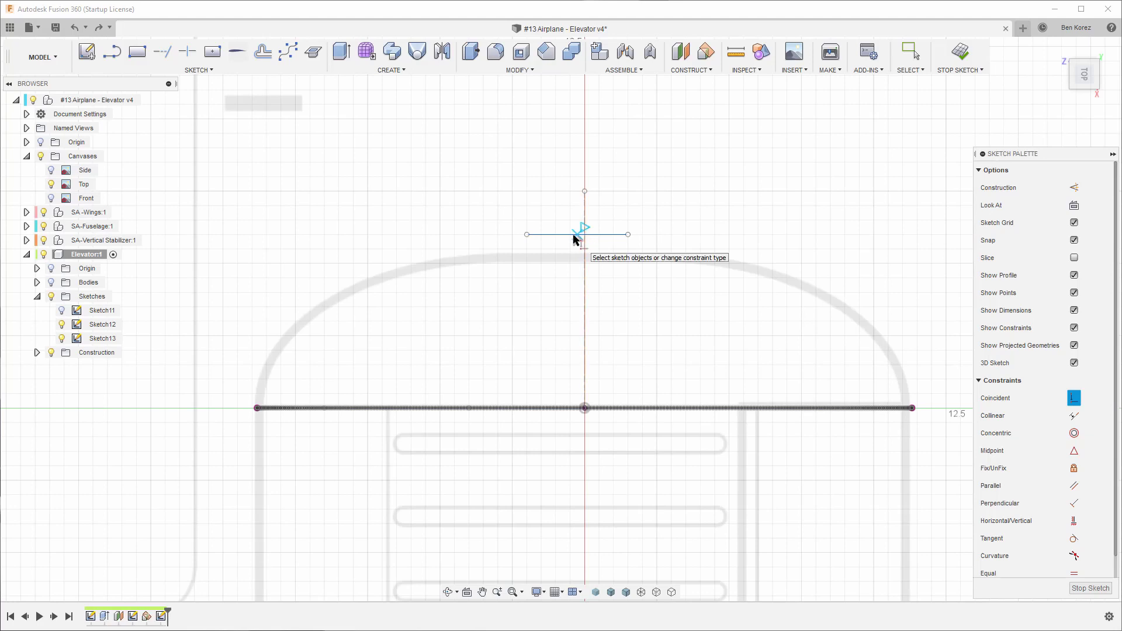
left_click(573, 238)
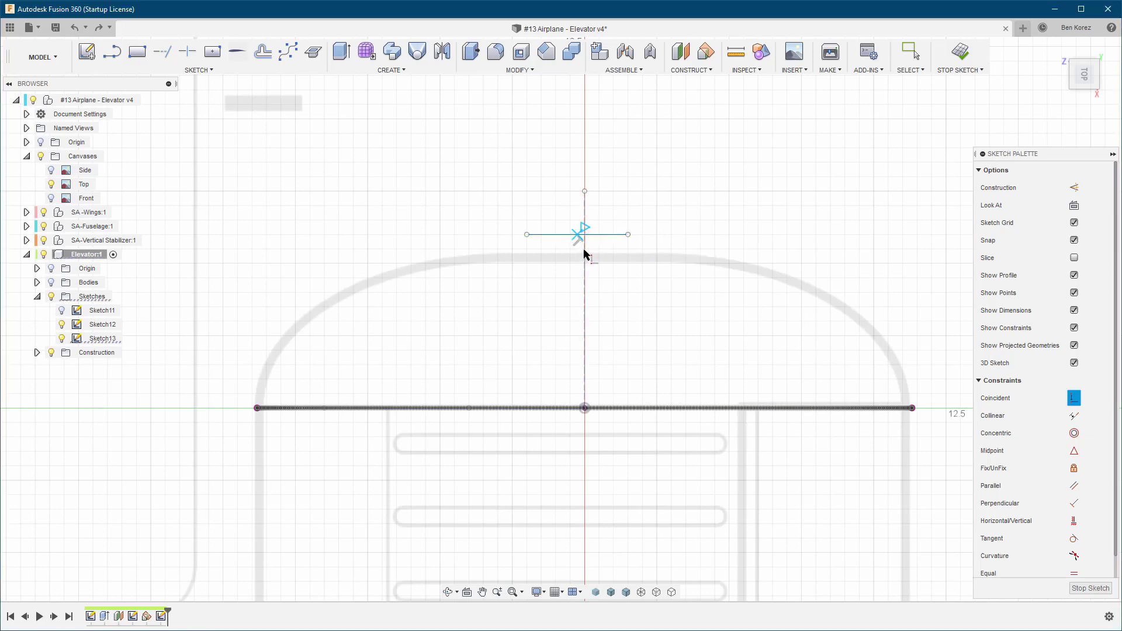
left_click(585, 247)
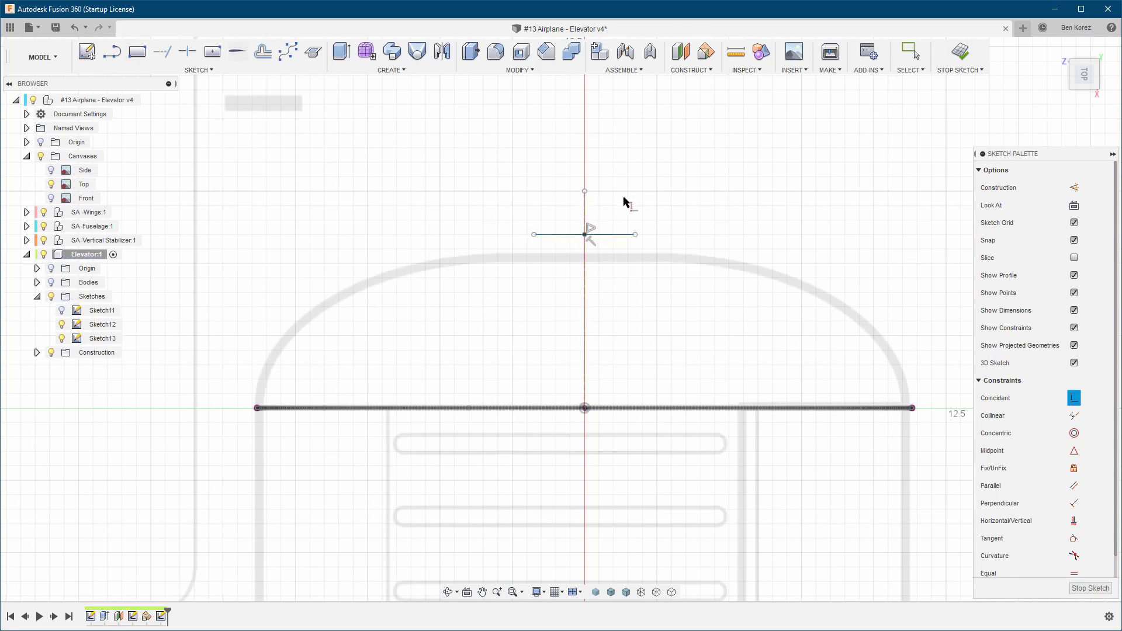
Lengthen the short line slightly by moving its trailing-edge-side endpoint outward, keeping it centred on the construction line
key("Escape")
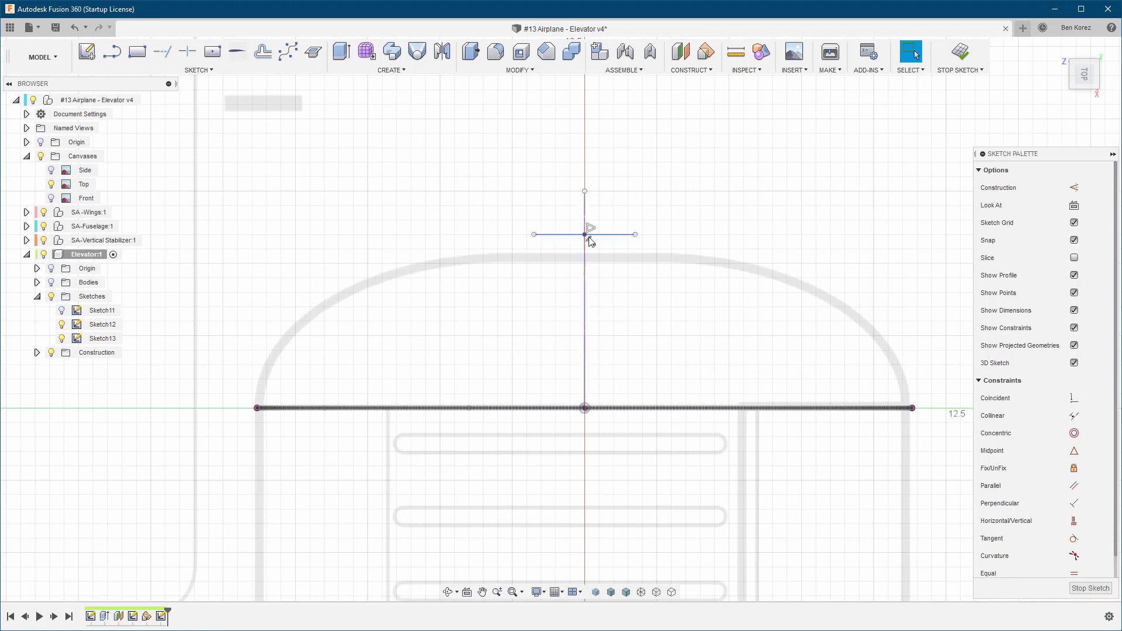
scroll(586, 236, "up", 2)
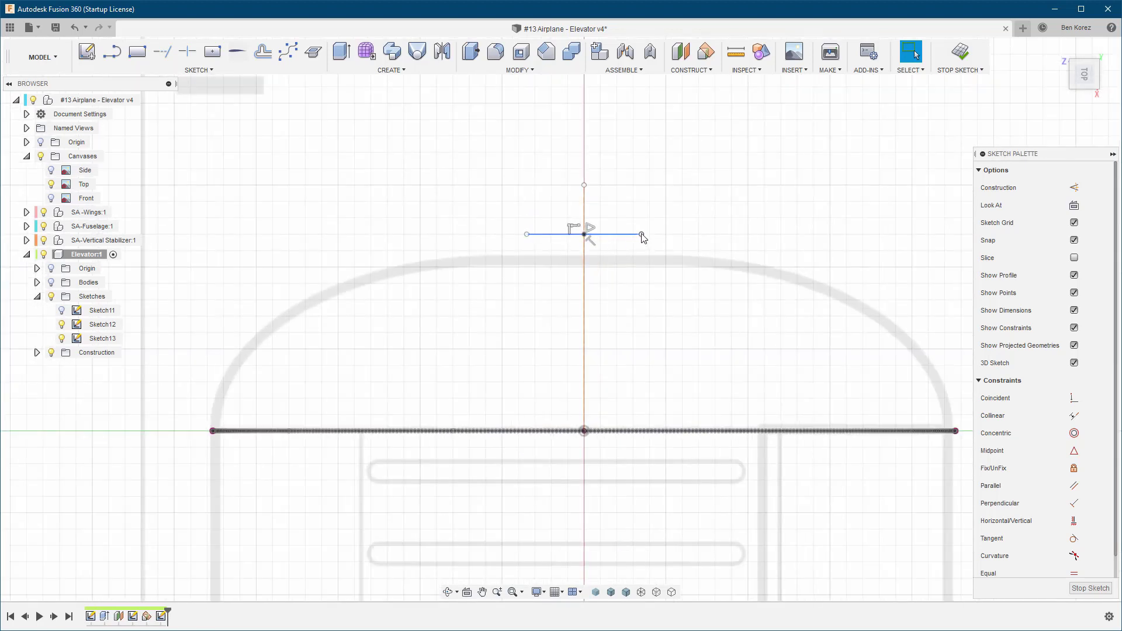
mouse_move(643, 237)
left_mouse_down()
mouse_move(619, 236)
mouse_move(664, 238)
mouse_move(617, 239)
mouse_move(651, 235)
left_mouse_up()
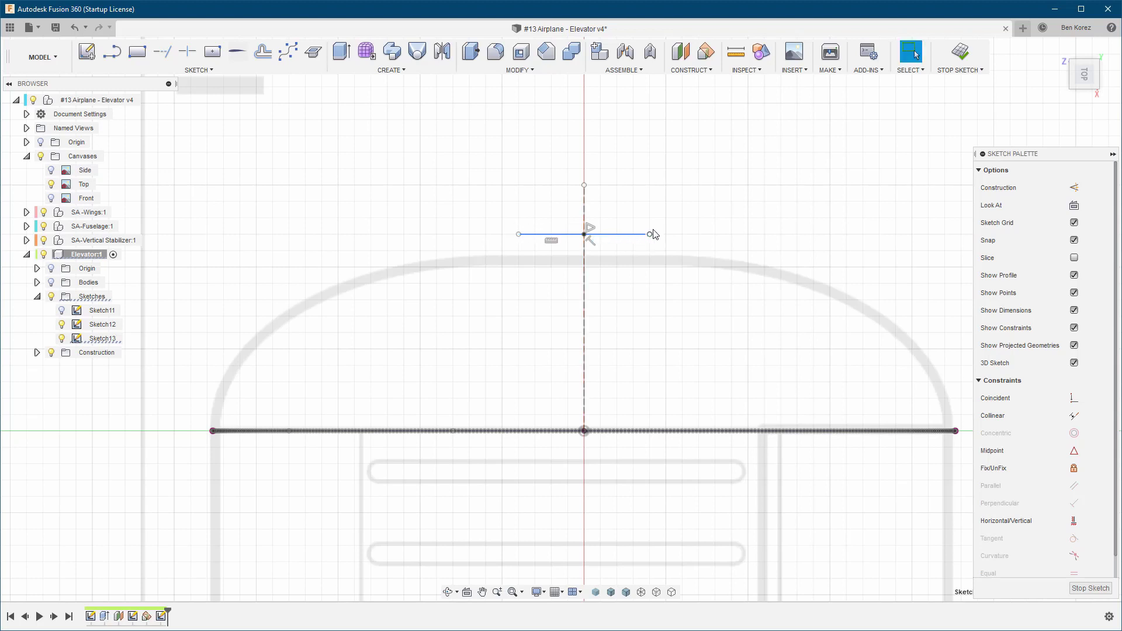
scroll(610, 215, "down", 2)
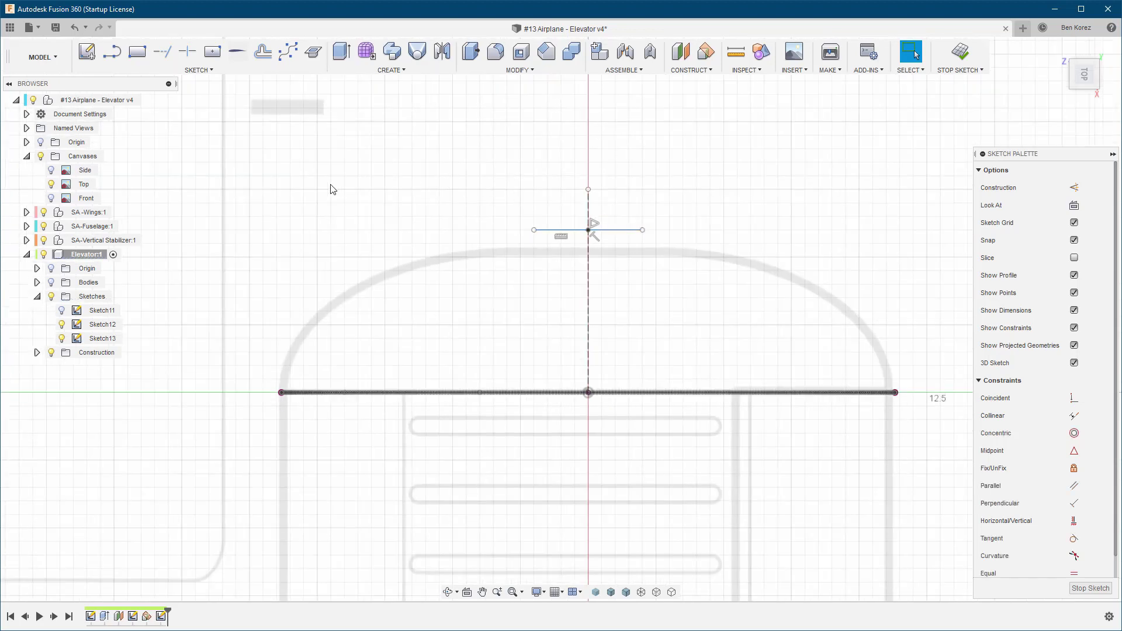
Draw a control point spline from the chord's leading-edge endpoint, through two intermediate control points, to the nearer end of the short line
left_click(286, 54)
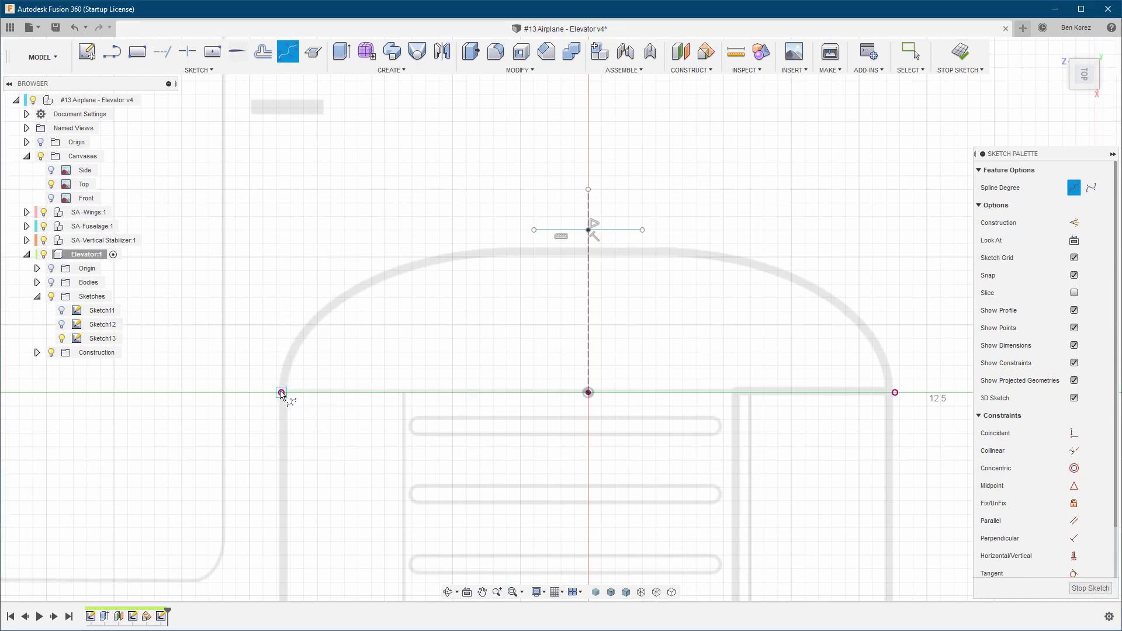
left_click(281, 392)
left_click(290, 297)
left_click(377, 234)
left_click(506, 217)
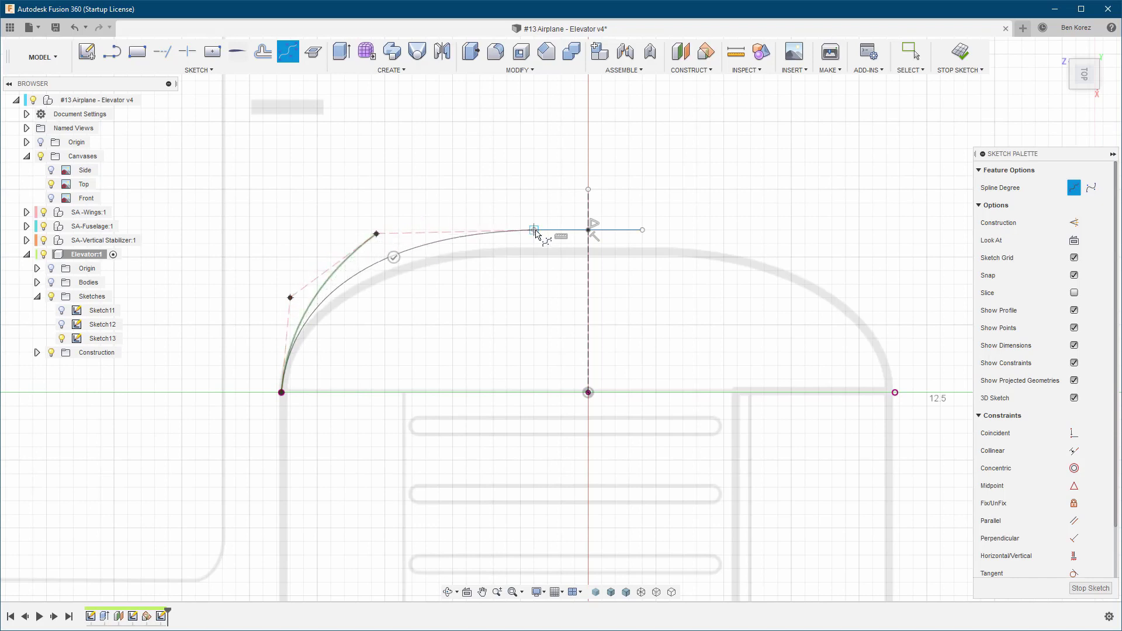
left_click(534, 230)
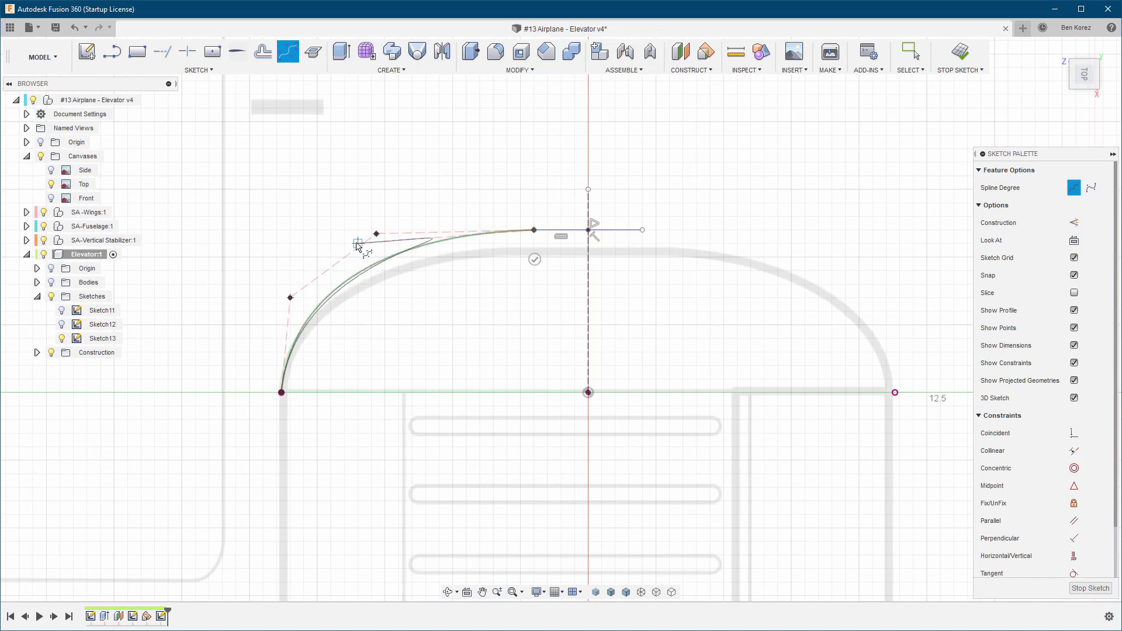
left_click(533, 259)
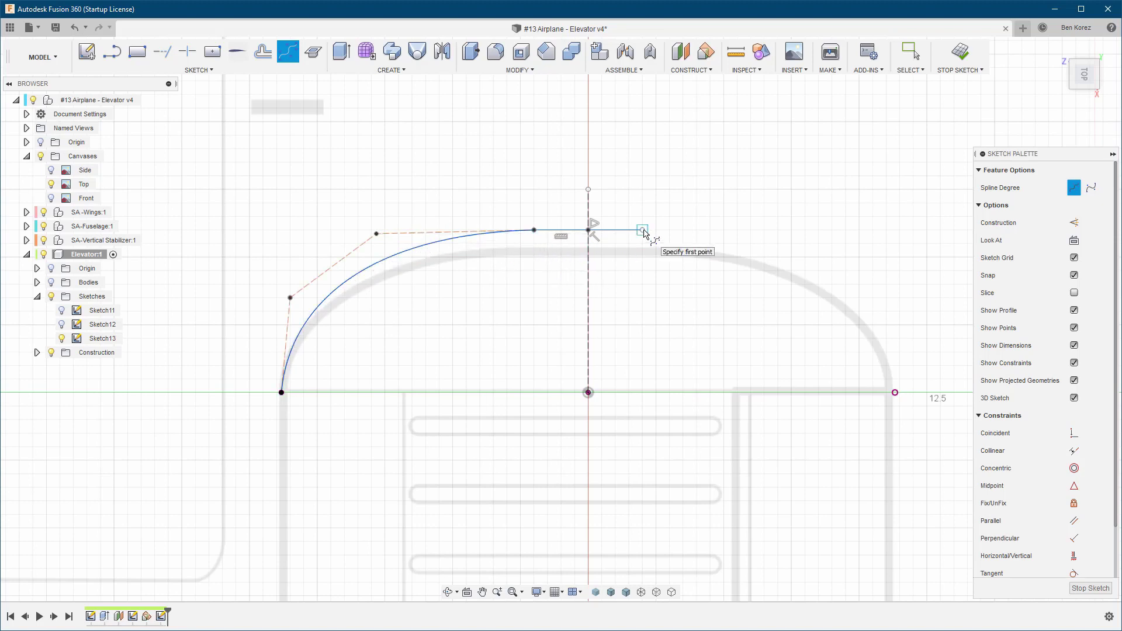
Draw a second control point spline from the short line's other end, through two control points, to the chord's trailing-edge endpoint
left_click(642, 230)
left_click(777, 243)
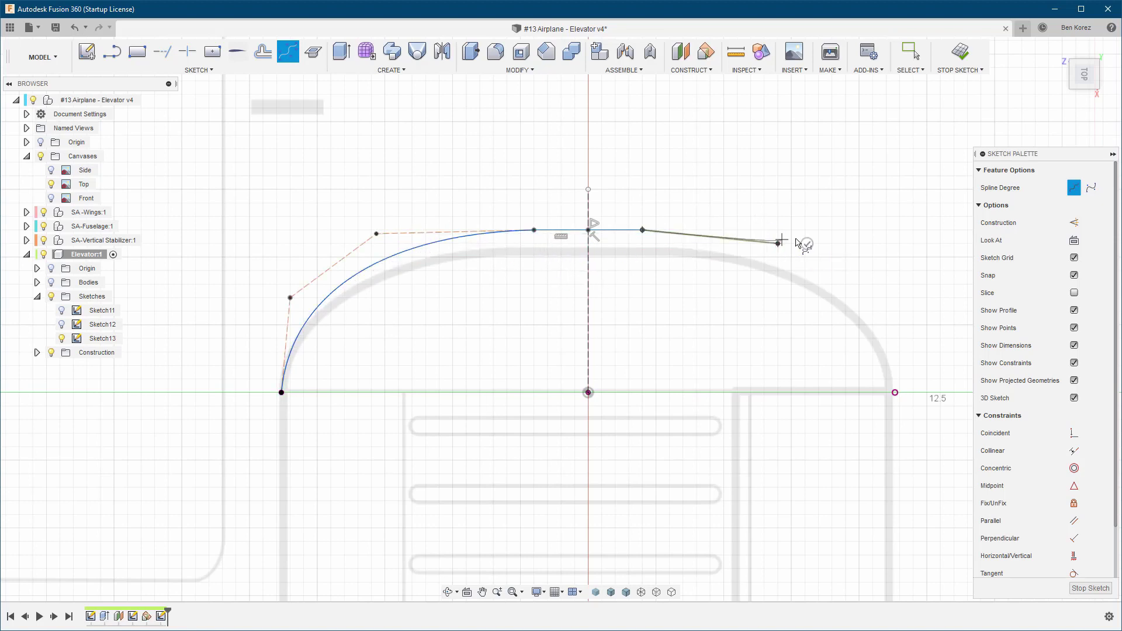
left_click(882, 290)
left_click(895, 393)
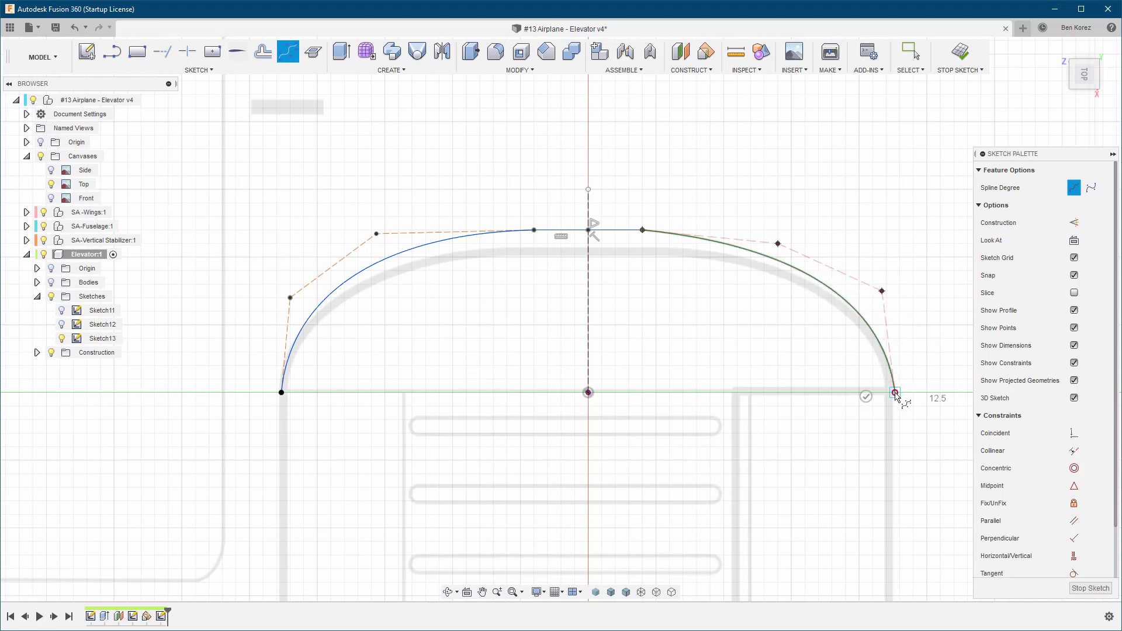
left_click(864, 392)
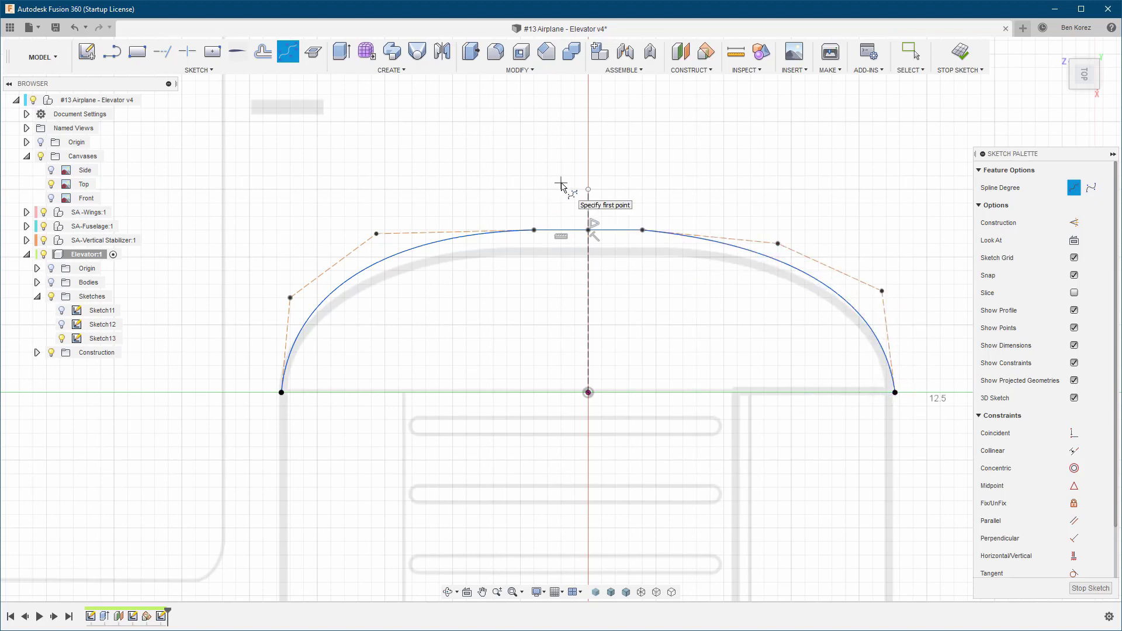
key("Escape")
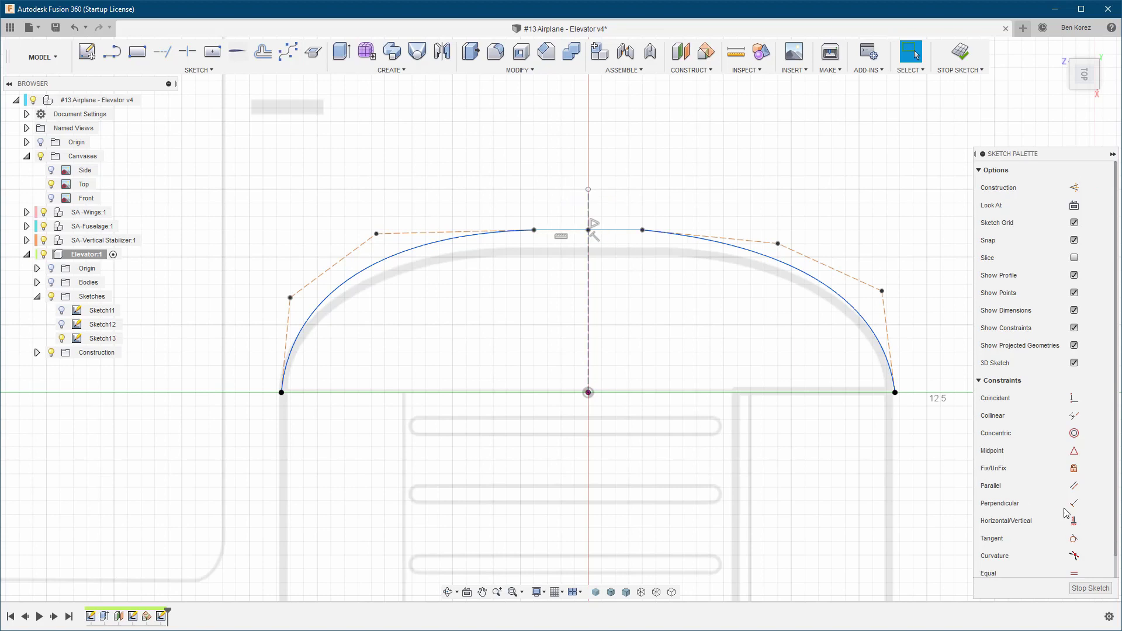
Apply Tangent constraints between the short line and both tip splines
left_click(1075, 541)
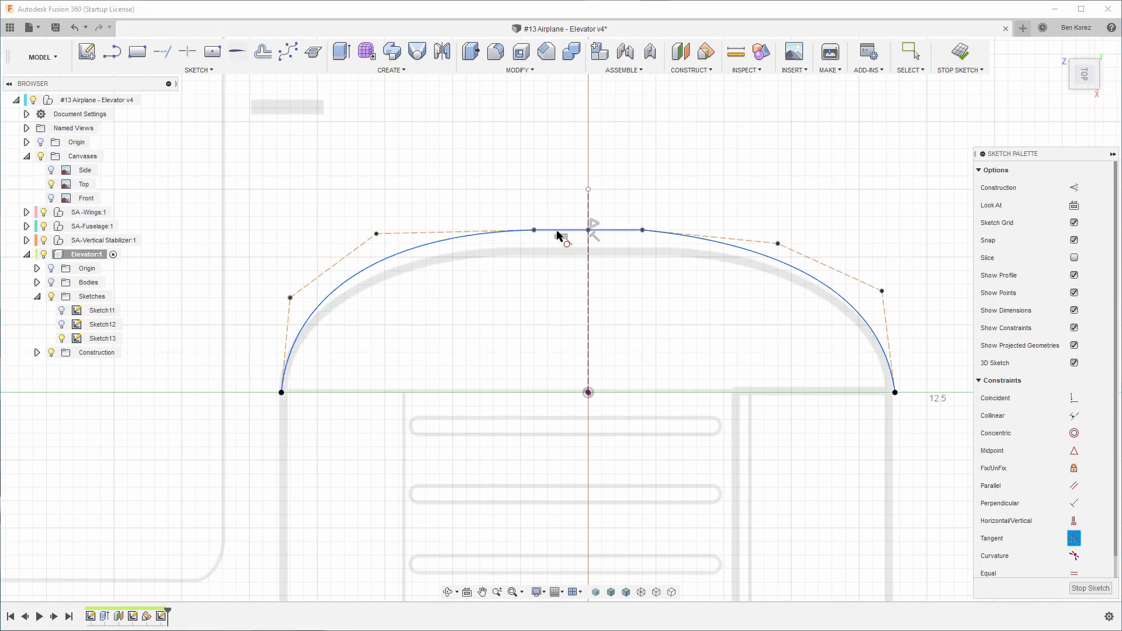
left_click(522, 232)
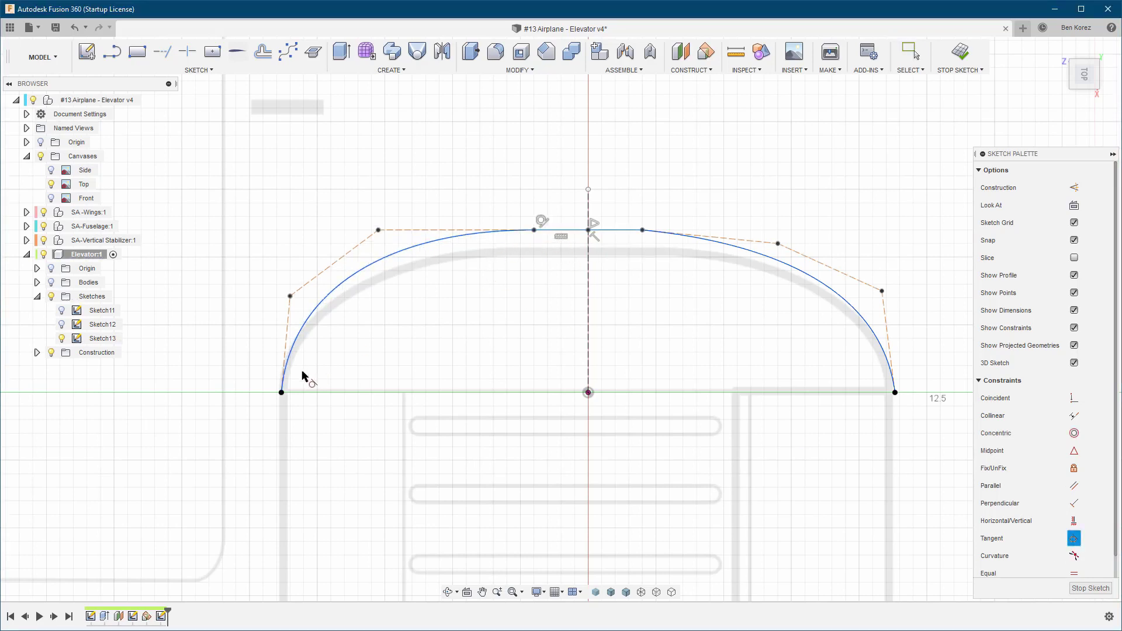
left_click(663, 236)
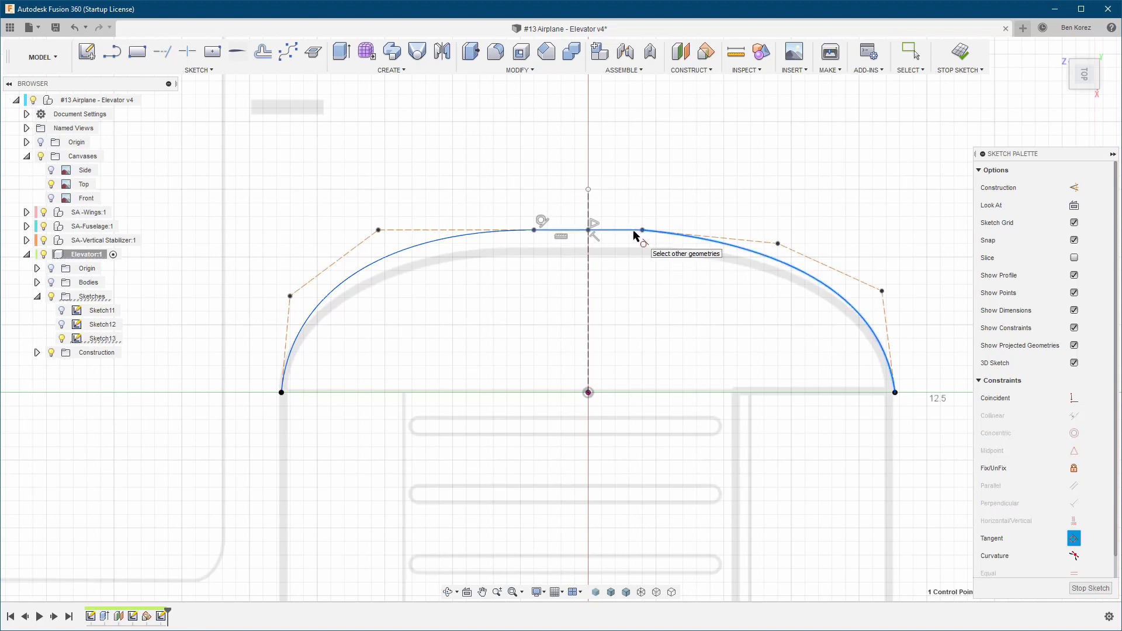
left_click(635, 234)
key("Escape")
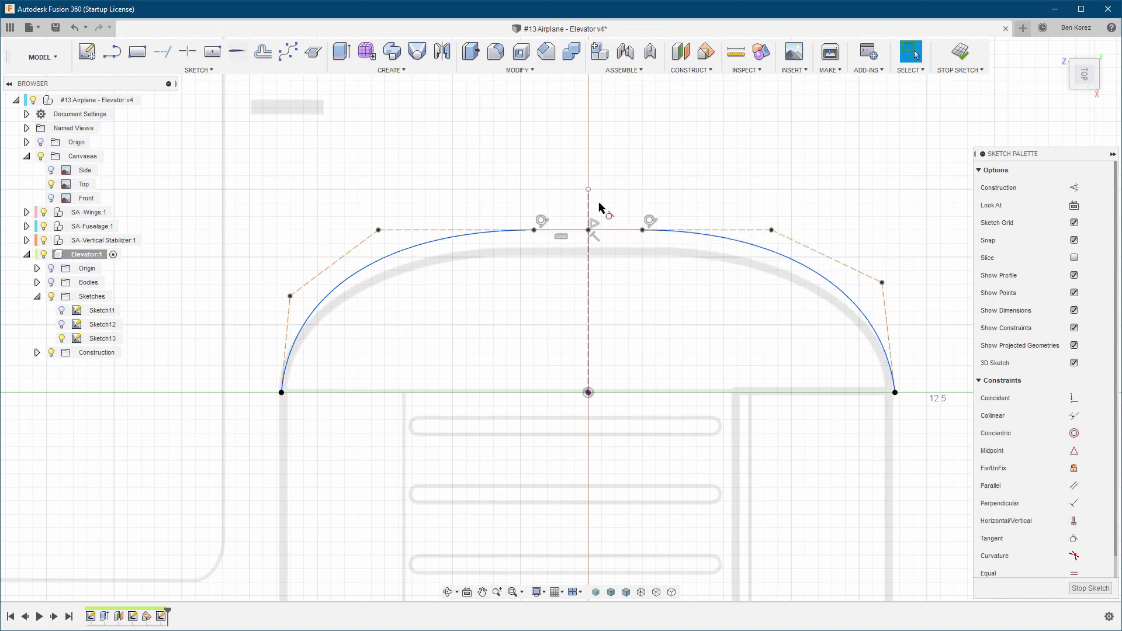
Move the short line toward the chord until it meets the outer edge of the canvas tip outline
scroll(596, 237, "up", 2)
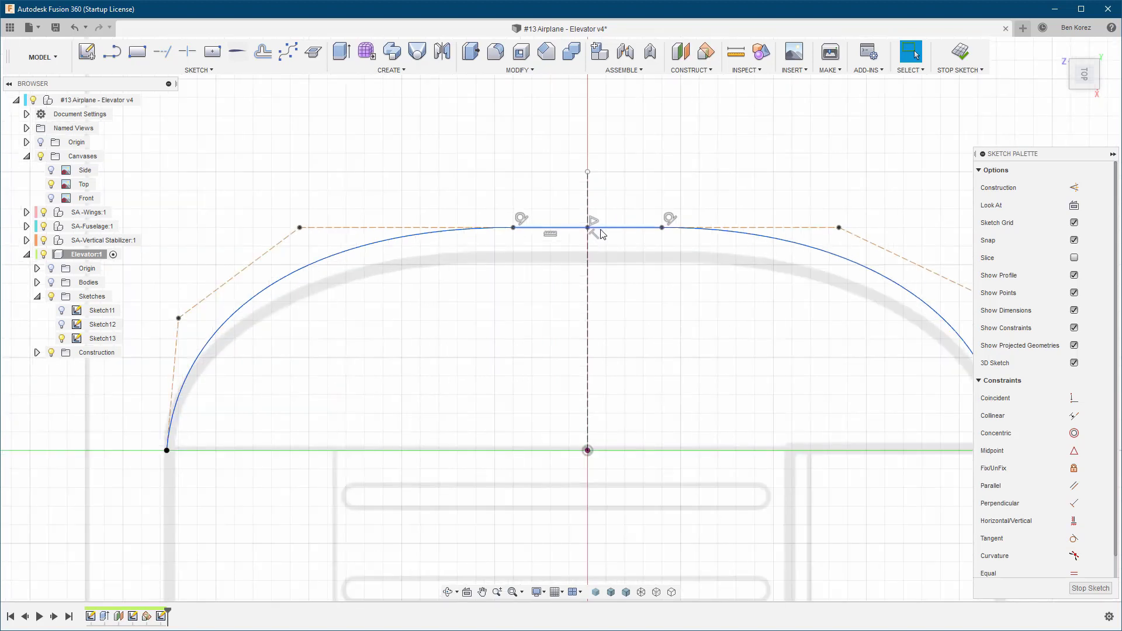
left_click_drag(600, 234, 604, 258)
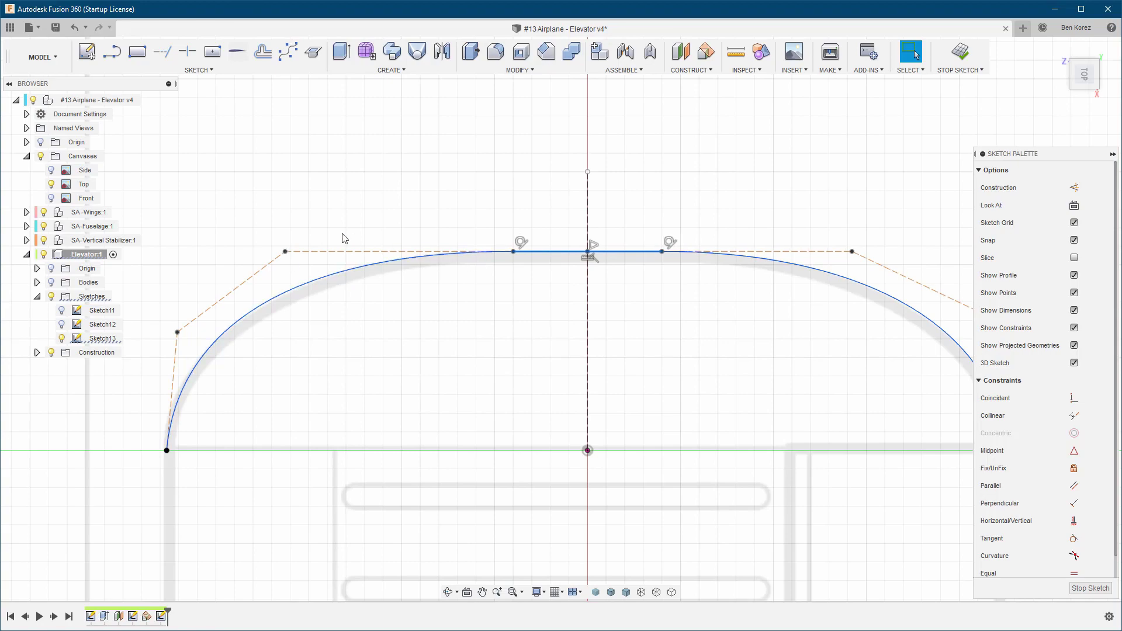
Move each spline's control point nearest the chord slightly outward and toward the chord, rounding both curves closer to the canvas outline
scroll(343, 238, "down", 1)
scroll(792, 303, "up", 5)
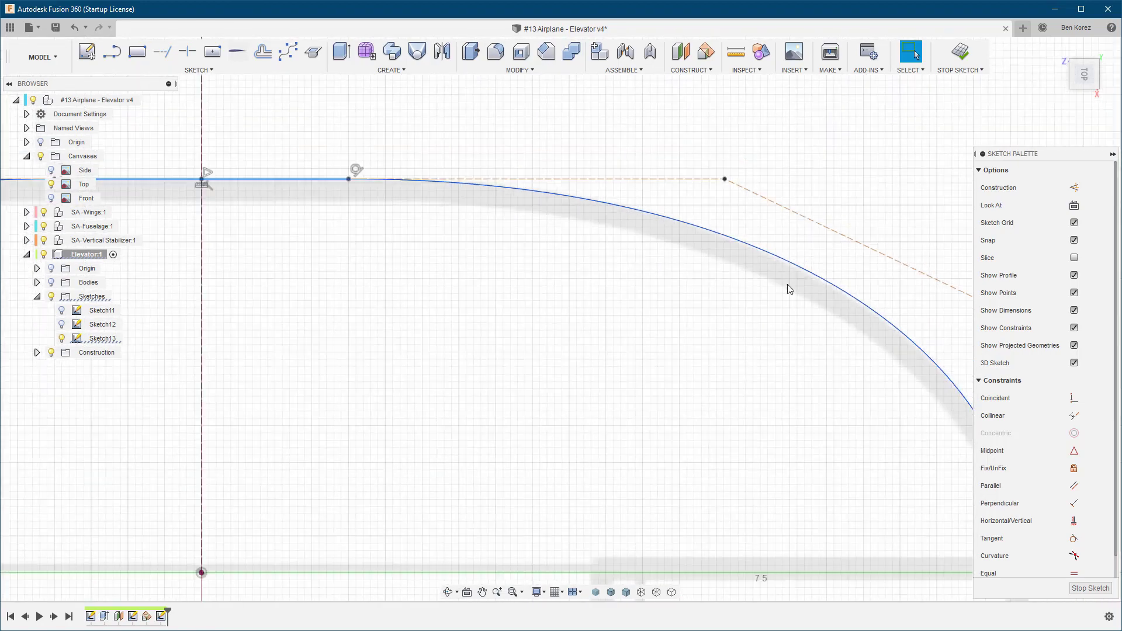
scroll(787, 284, "down", 5)
scroll(787, 282, "up", 4)
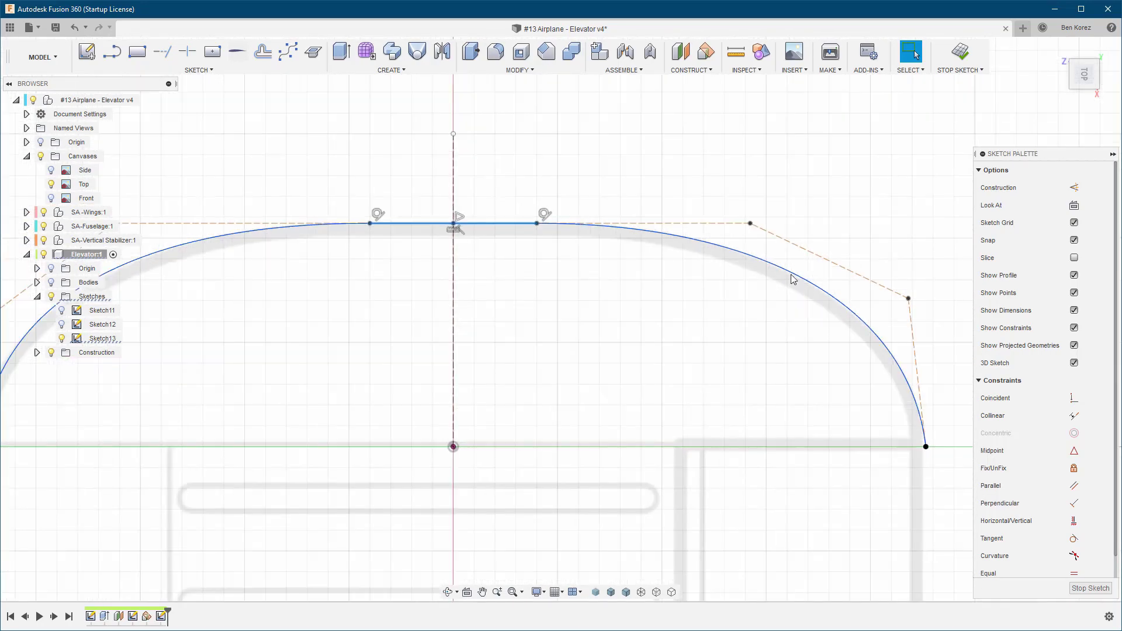
scroll(792, 279, "down", 2)
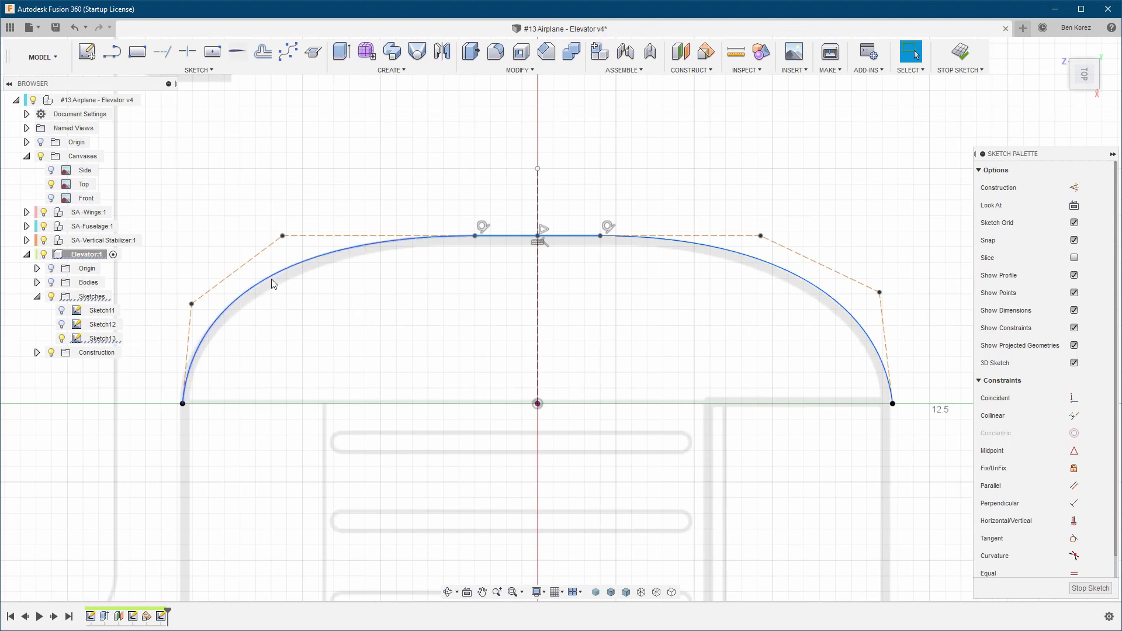
scroll(271, 284, "up", 2)
scroll(271, 282, "down", 2)
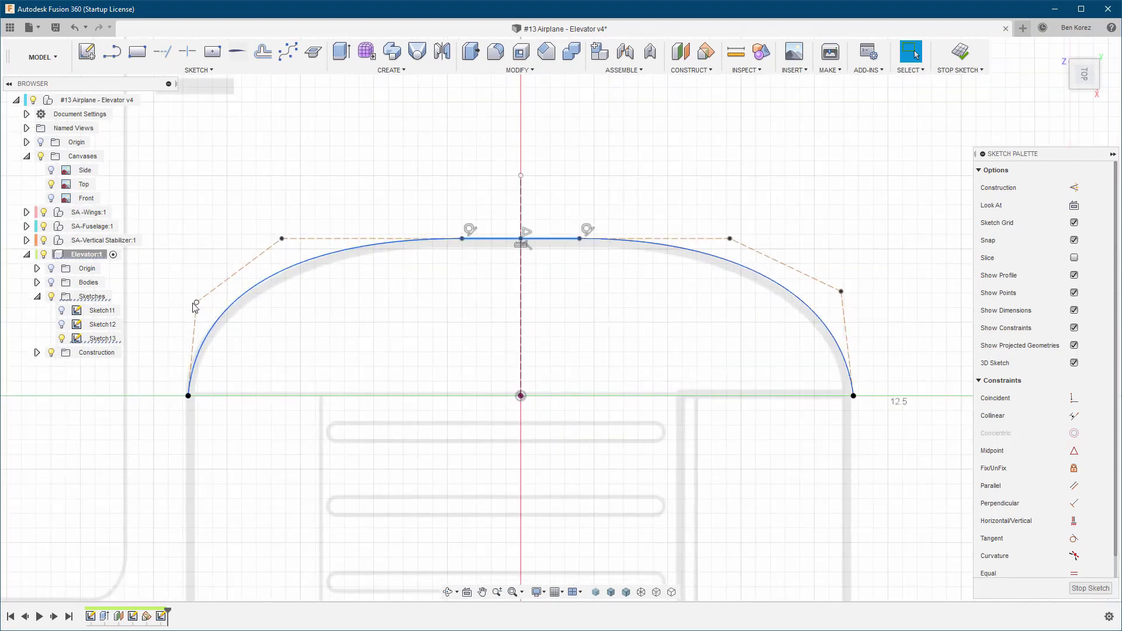
left_click_drag(194, 305, 183, 316)
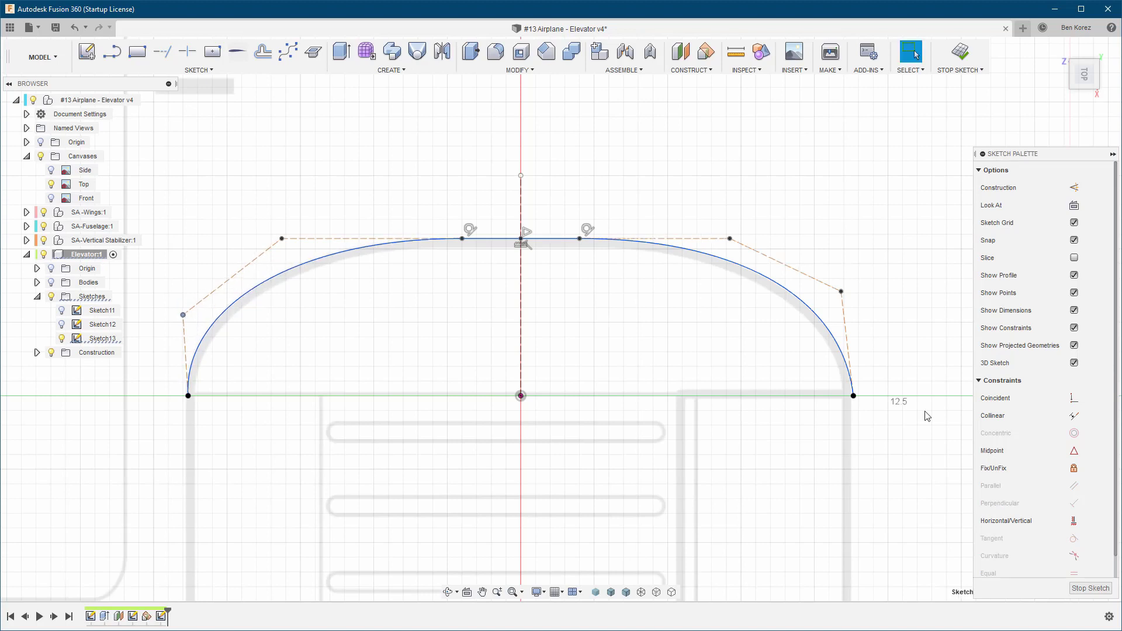
scroll(832, 367, "up", 2)
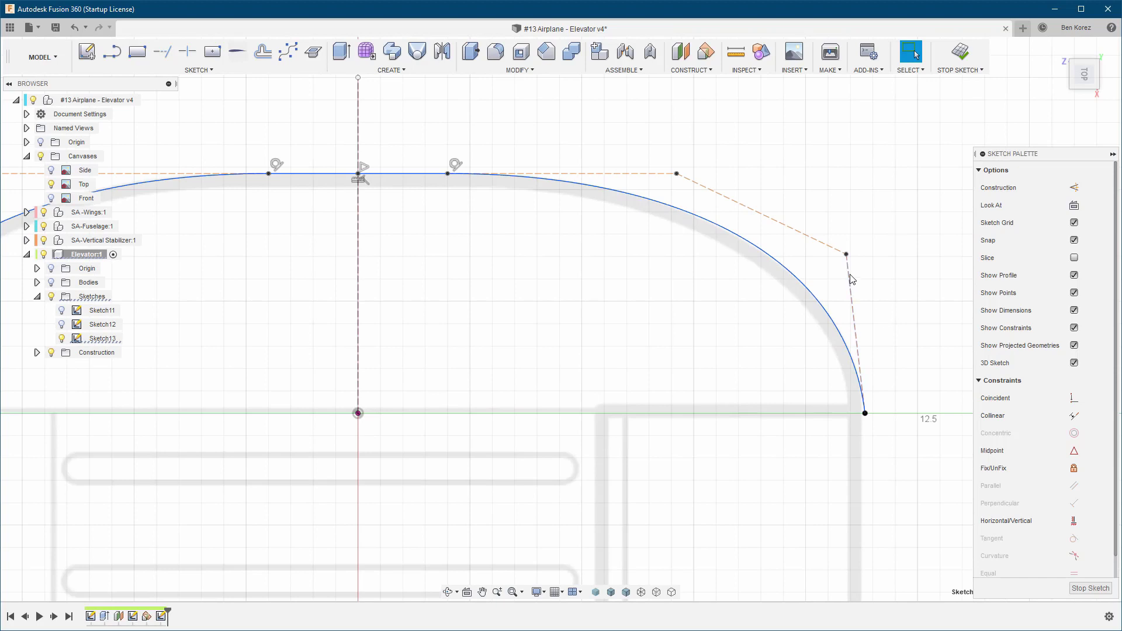
left_click_drag(847, 256, 862, 273)
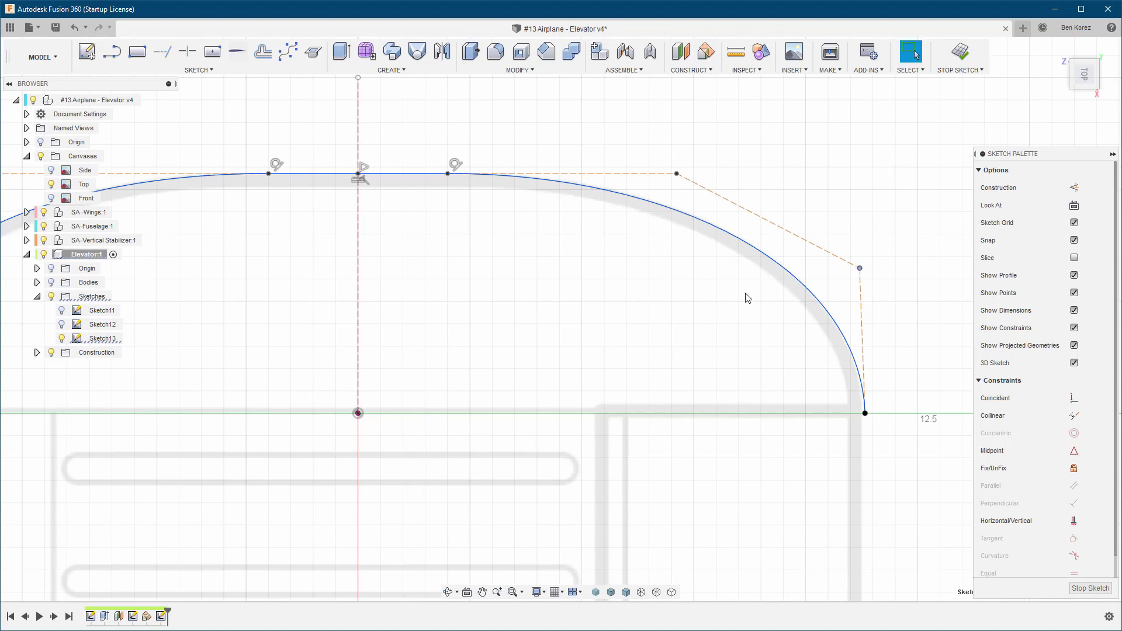
Check the tip outline with Sketch12 toggled on and off, and finish the sketch
scroll(736, 301, "down", 4)
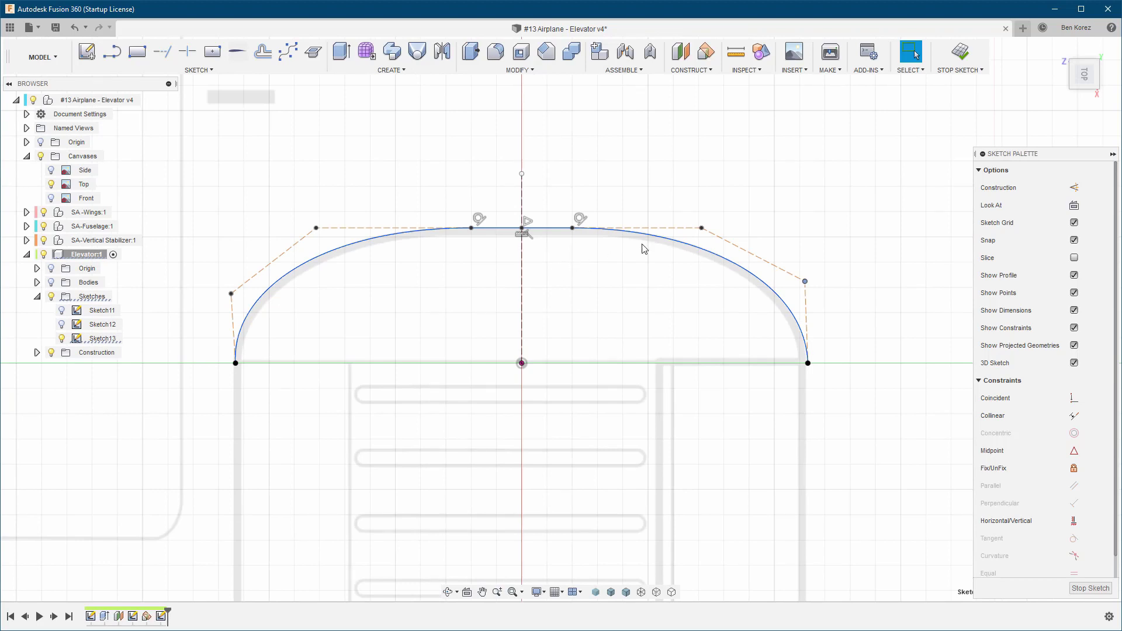
left_click(62, 325)
left_click(62, 325)
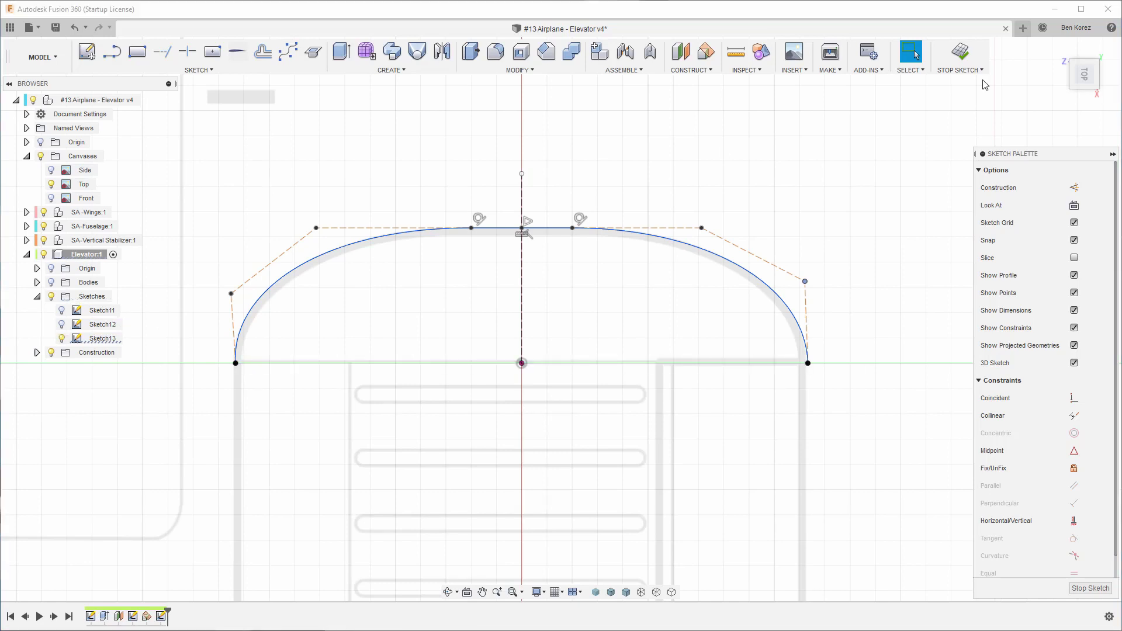
left_click(961, 54)
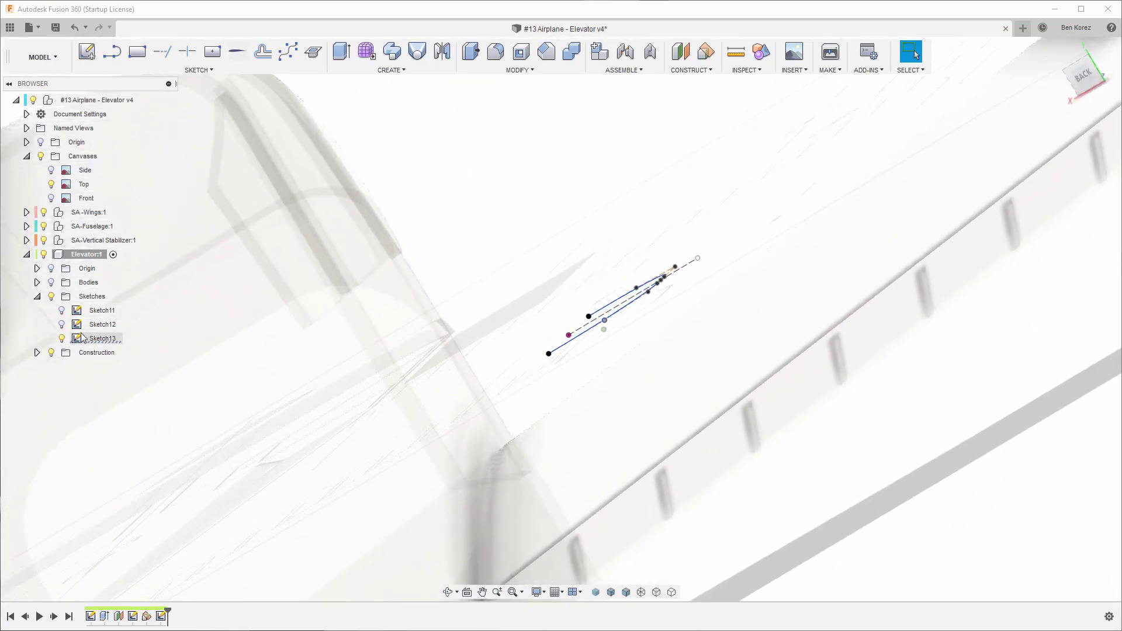
Show the airfoil Sketch12 and hide the Top canvas and the SA-Wings, SA-Fuselage and SA-Vertical Stabilizer components
left_click(62, 325)
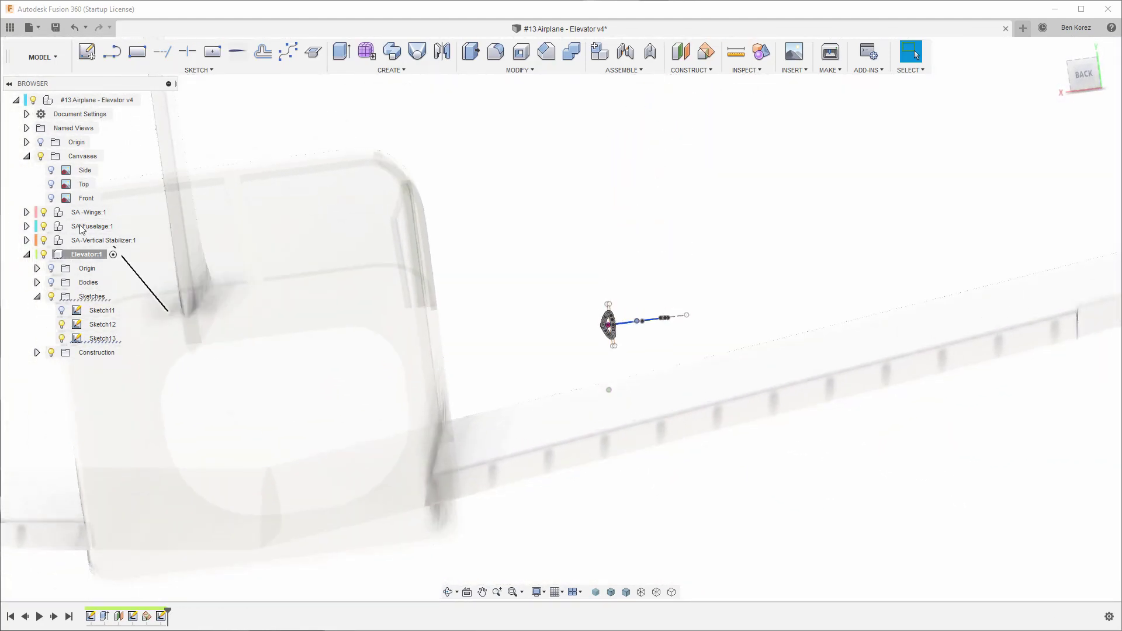
left_click(43, 212)
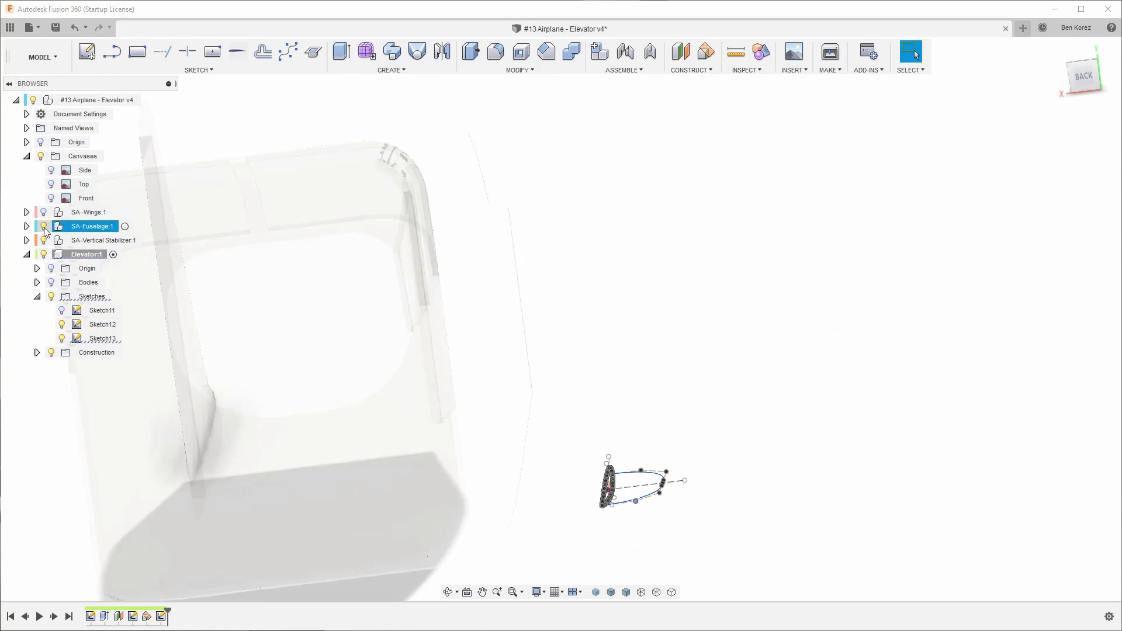
left_click(43, 226)
left_click(43, 240)
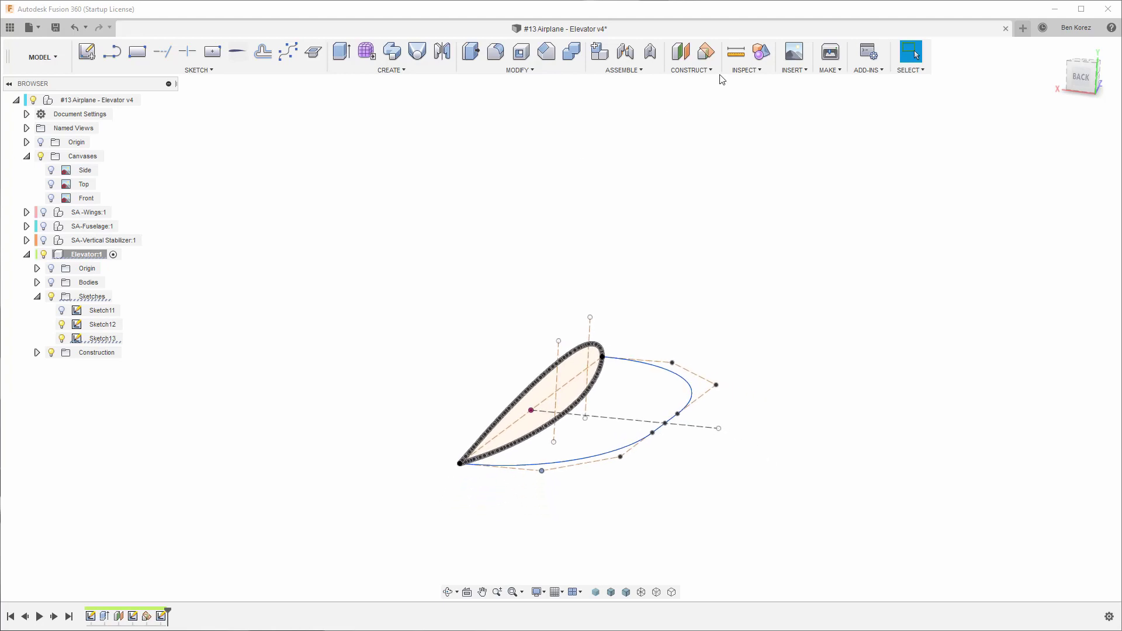
Create a plane at a 0.0 deg angle through the tip outline's central construction line and start a sketch on it
left_click(707, 55)
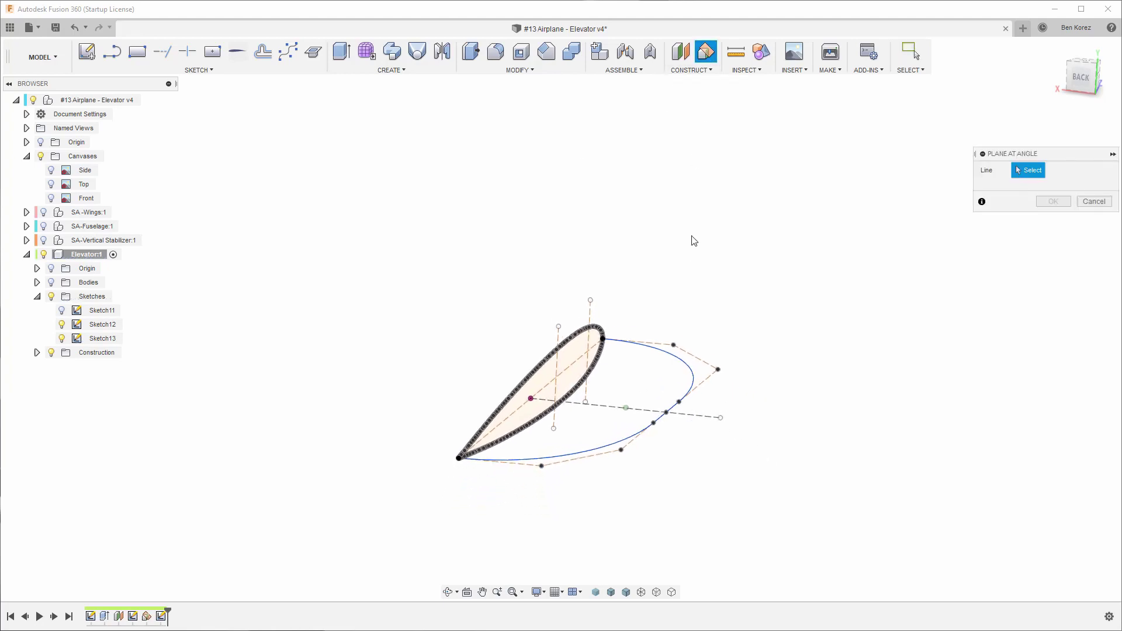
left_click(642, 409)
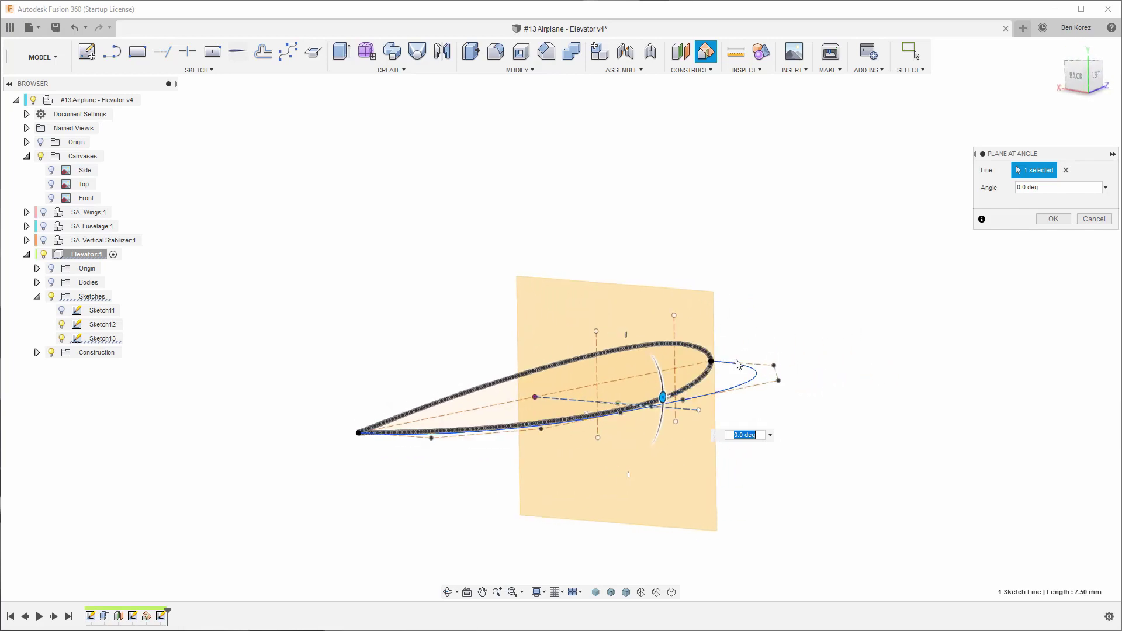
left_click(1052, 220)
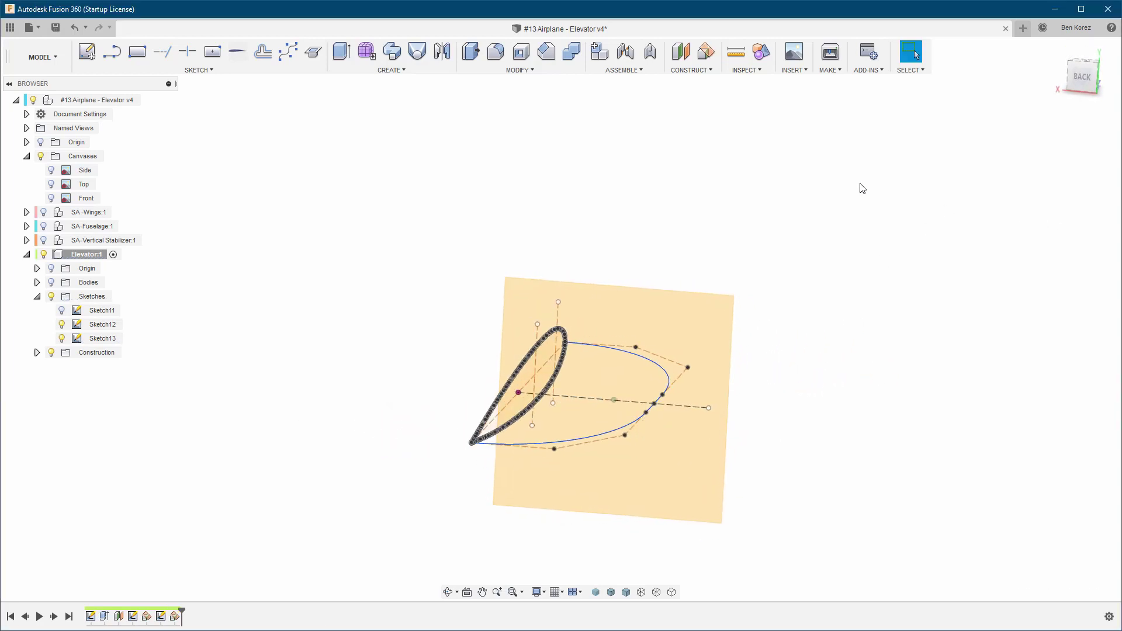
left_click(87, 54)
left_click(692, 296)
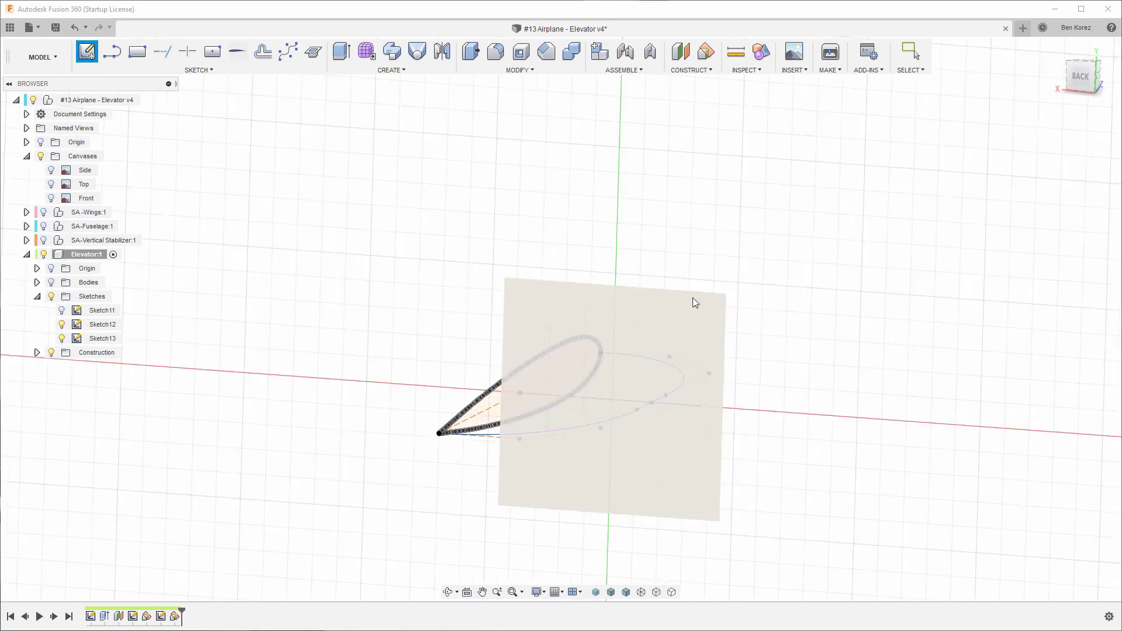
Intersect the tip outline's short end line and both airfoil curves with the sketch plane to create three reference points
left_click(313, 54)
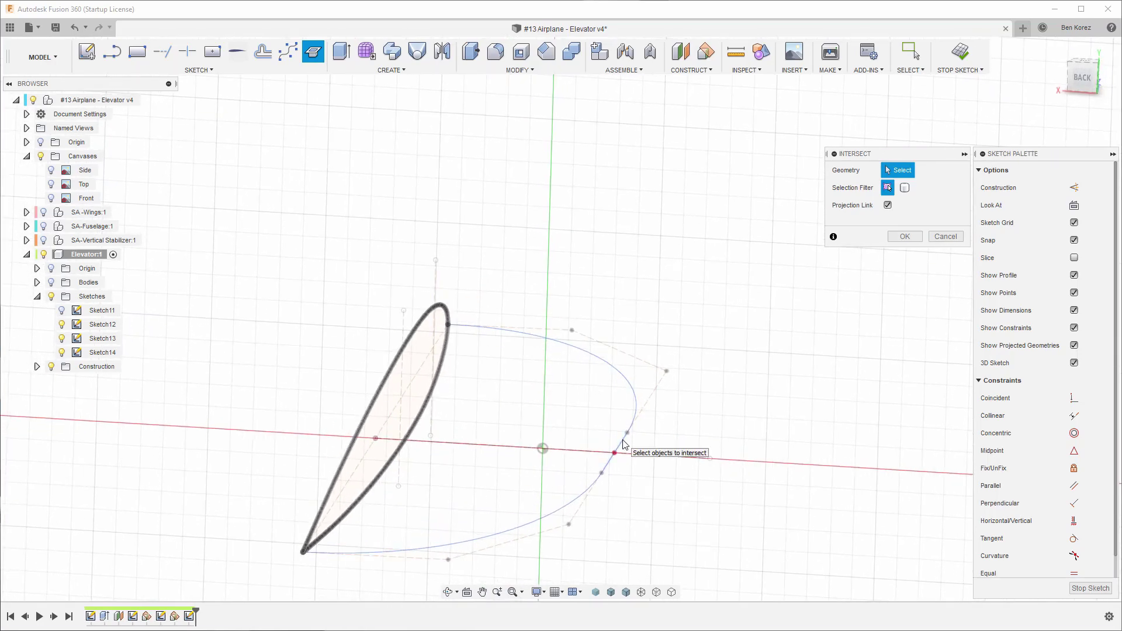
left_click(614, 454)
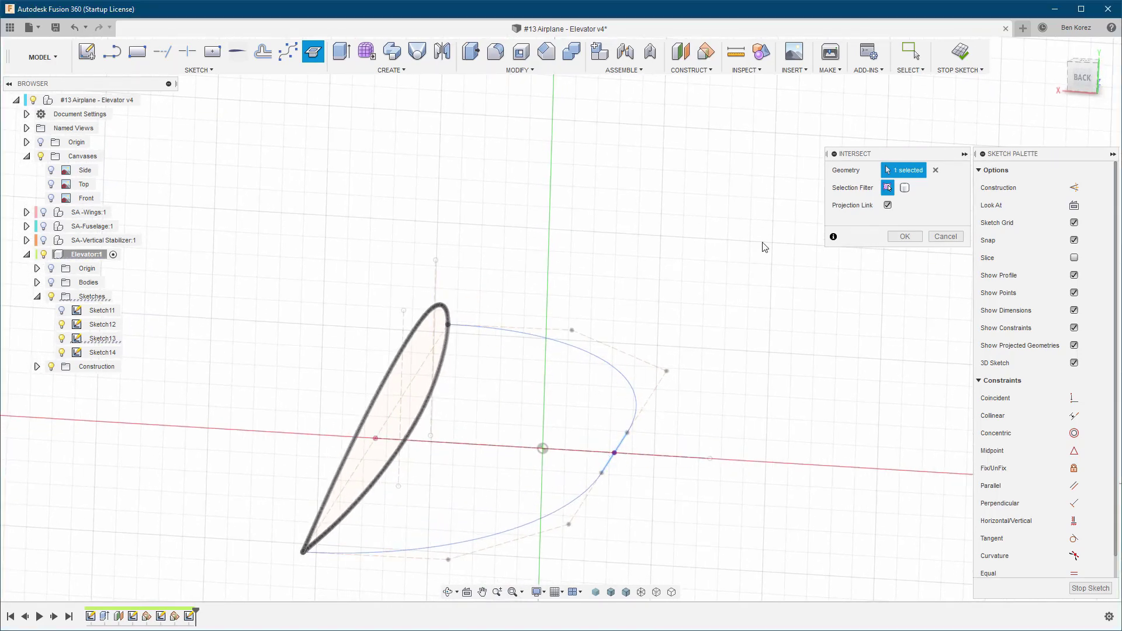
middle_click_drag(590, 294, 441, 386, "shift")
scroll(417, 380, "up", 8)
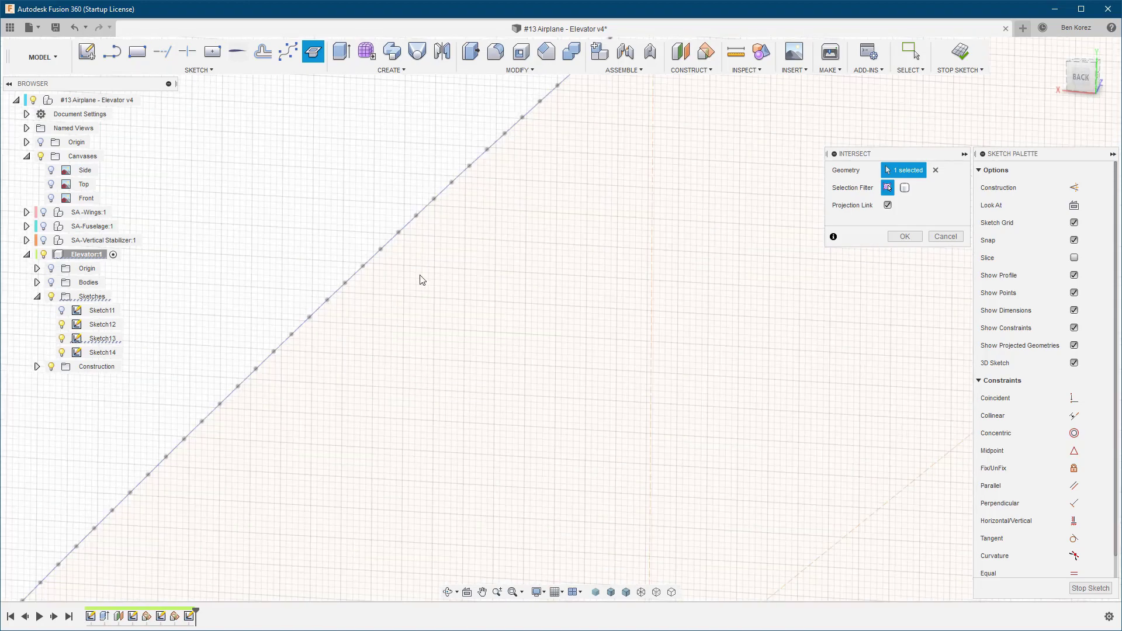
left_click(408, 227)
scroll(411, 229, "down", 5)
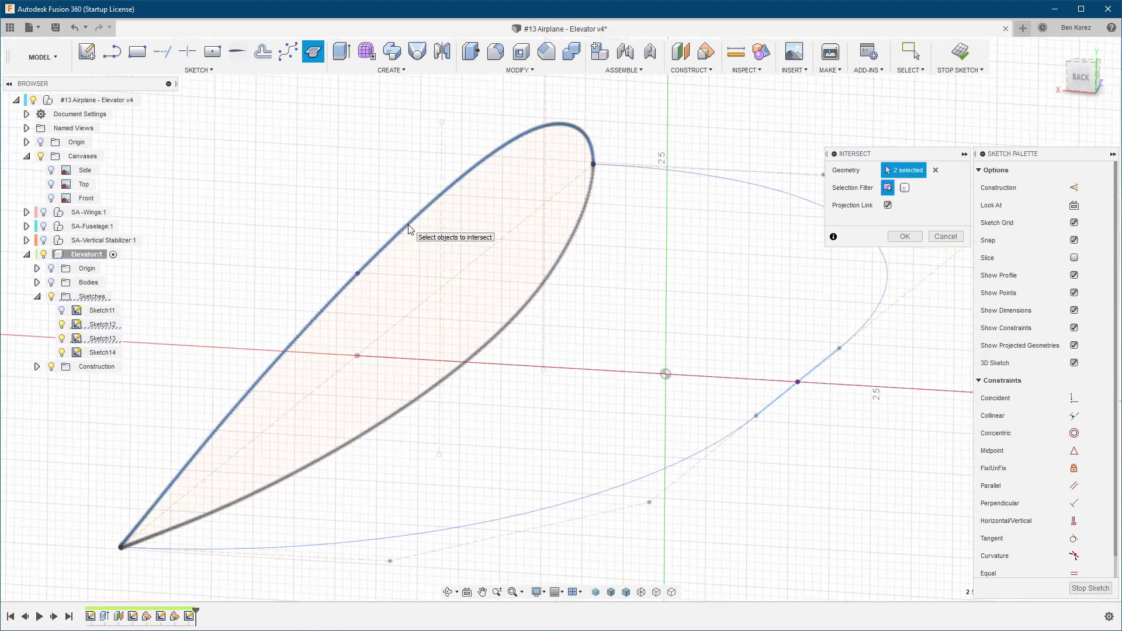
scroll(444, 378, "up", 6)
scroll(432, 379, "up", 4)
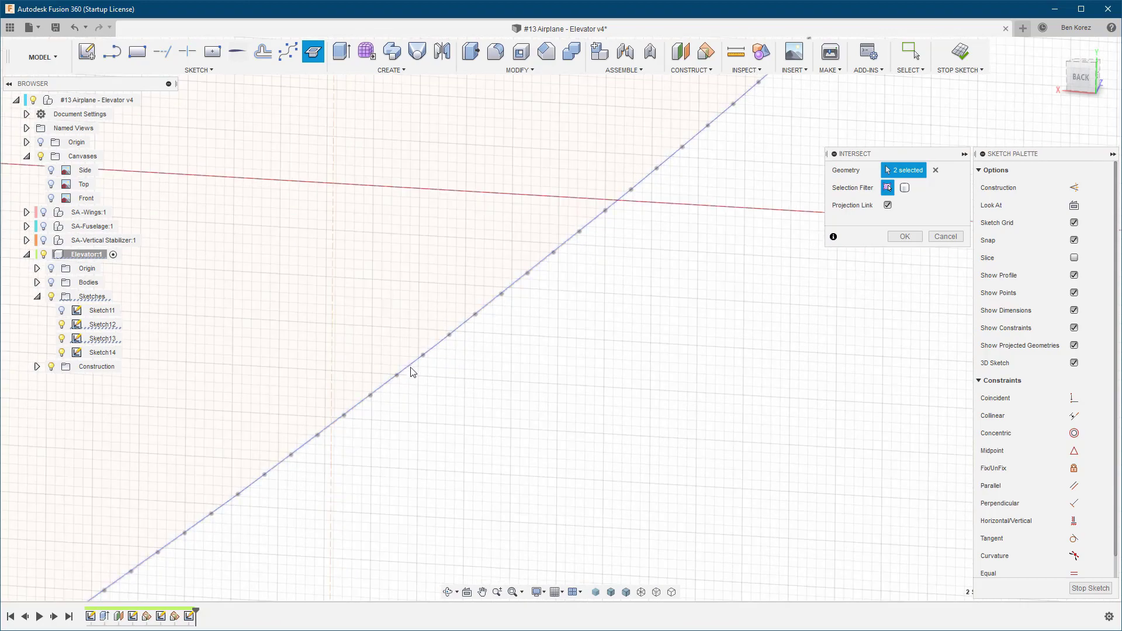
left_click(412, 364)
scroll(531, 384, "down", 5)
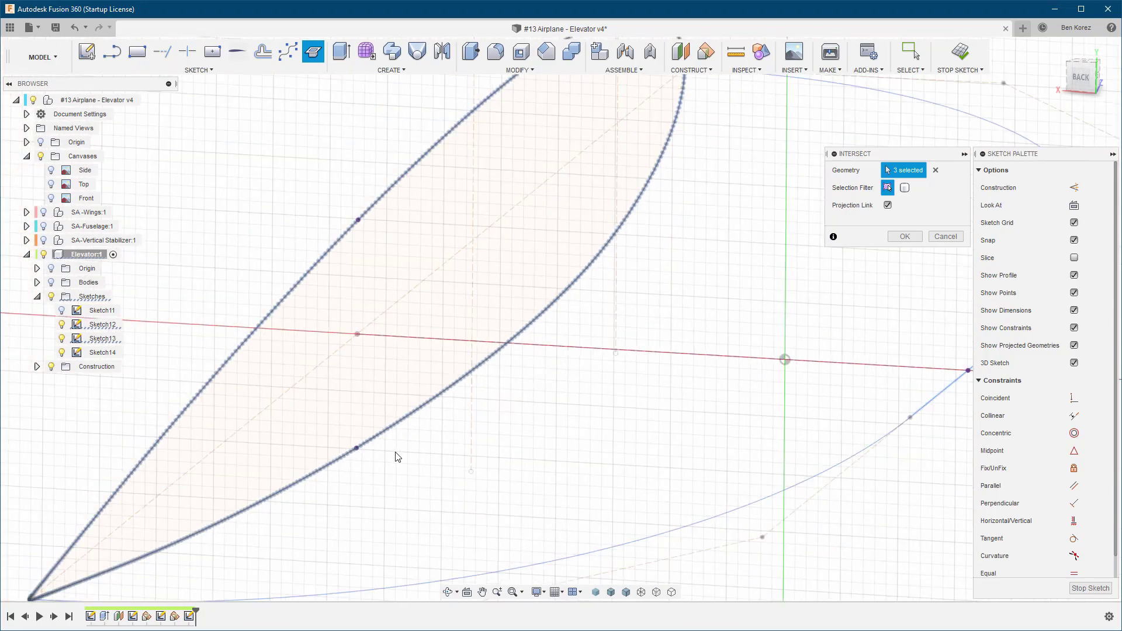
scroll(850, 202, "down", 8)
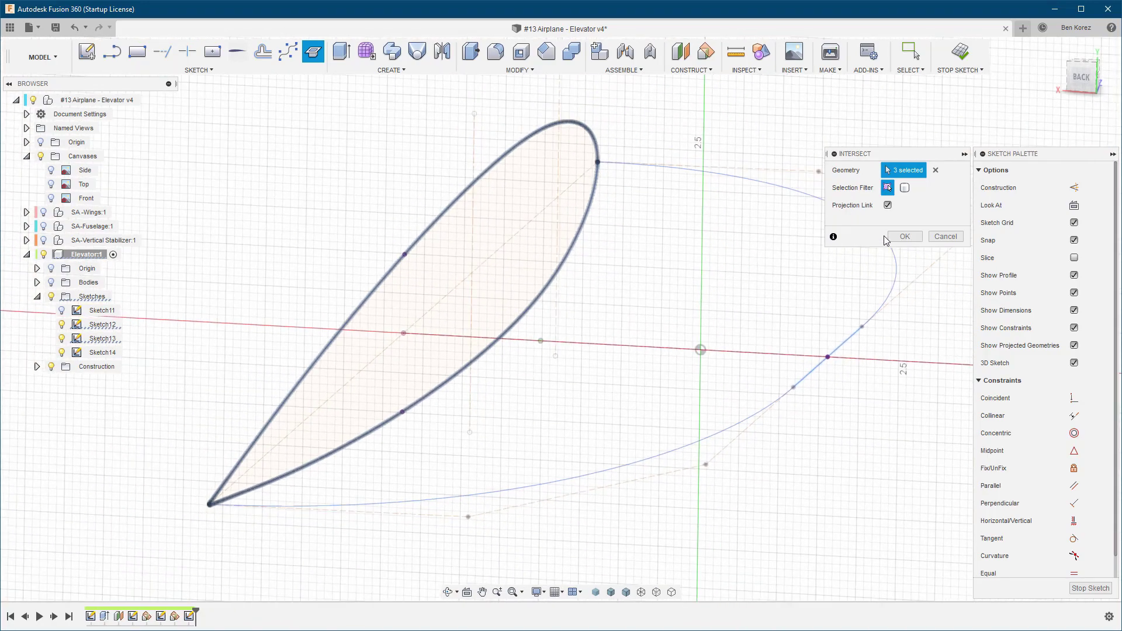
left_click(904, 236)
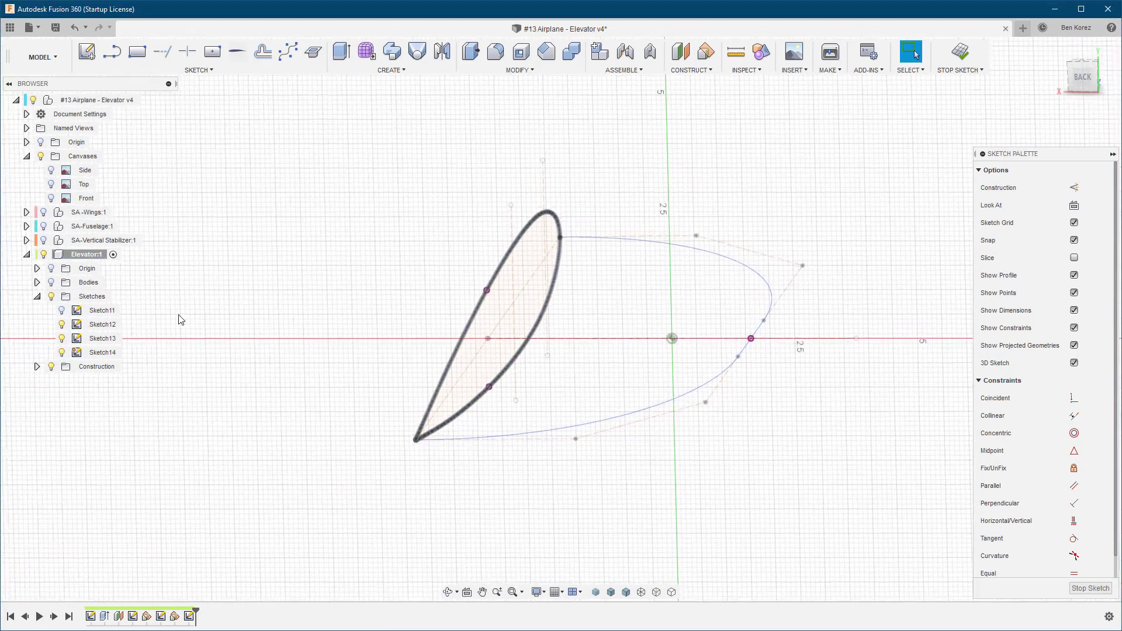
Hide Sketch12 and Sketch13 and view the active sketch plane straight on
left_click(62, 324)
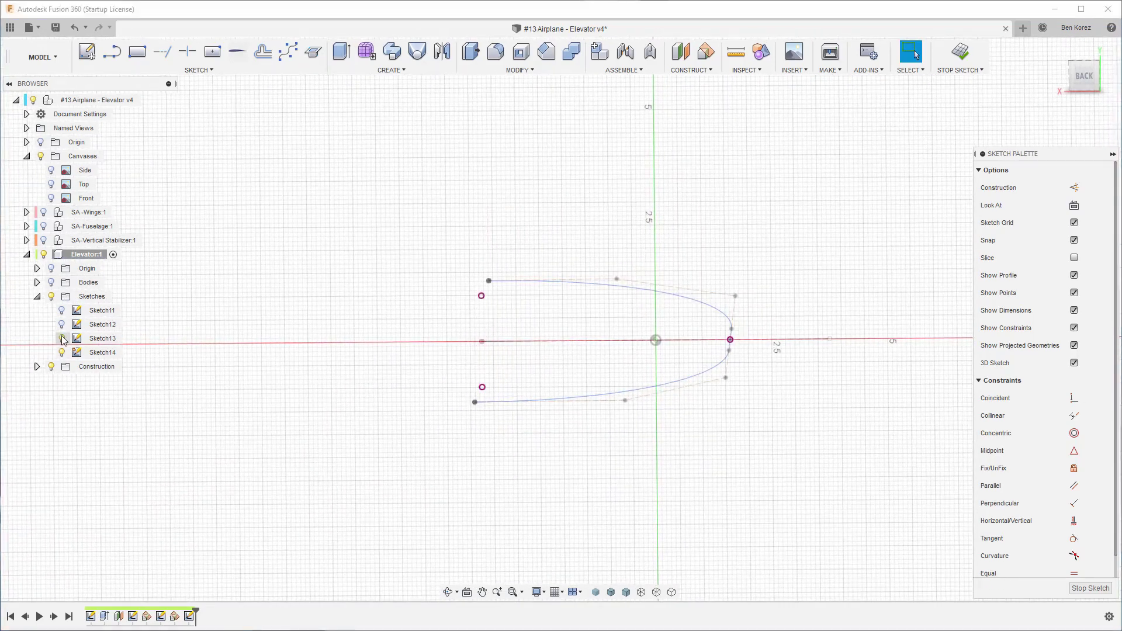
left_click(61, 339)
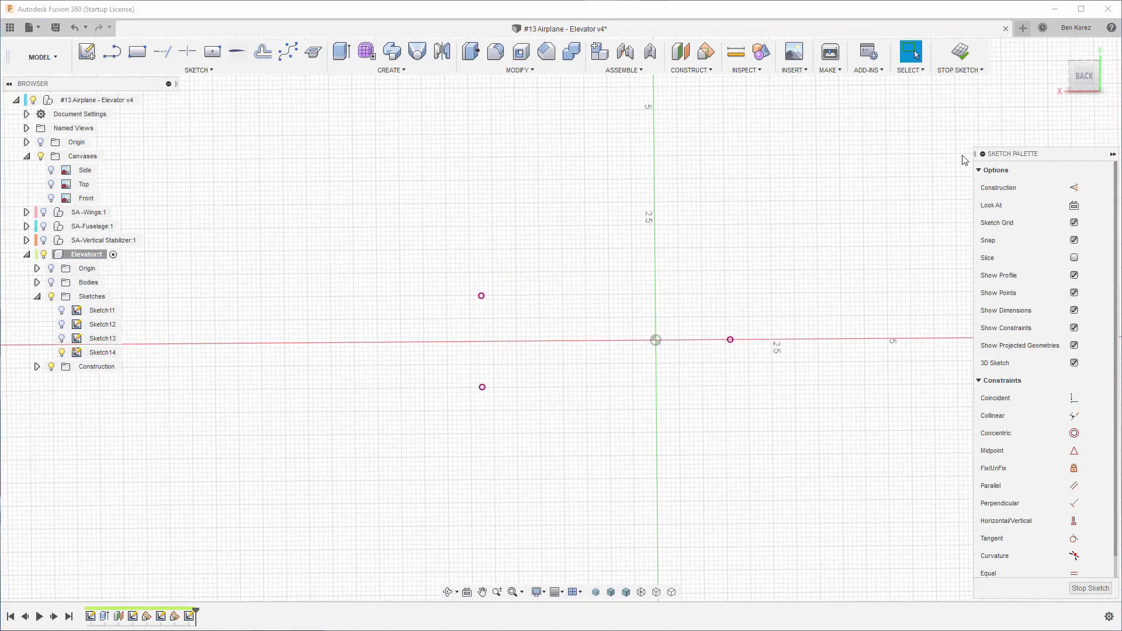
left_click(1086, 79)
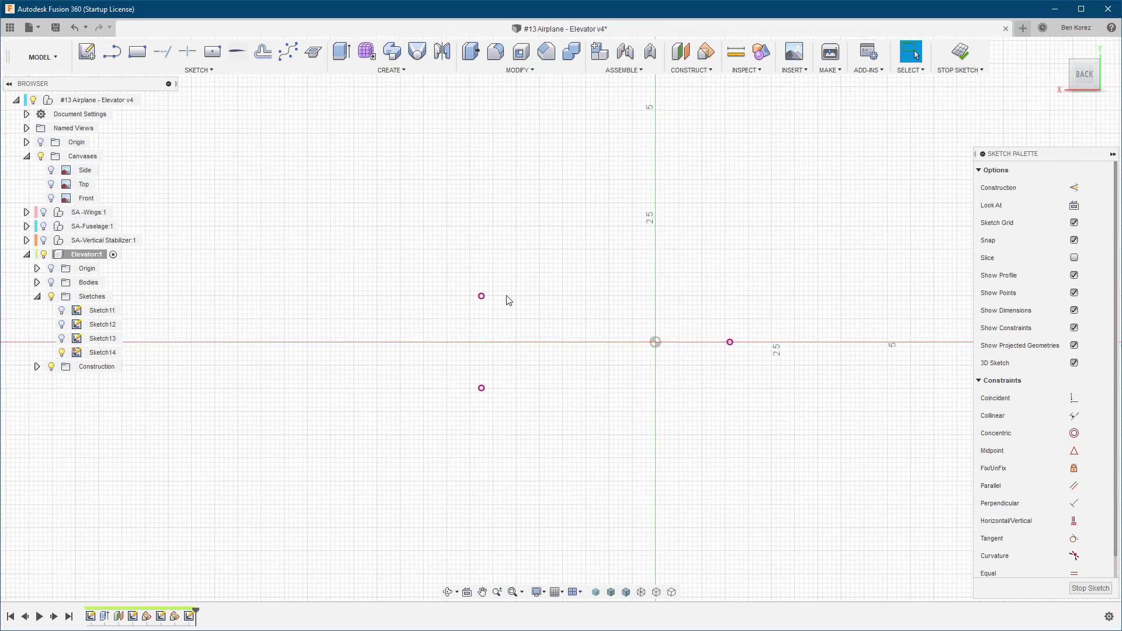
Draw a horizontal line about 0.75 mm long toward the tip from each of the two airfoil intersection points
left_click(114, 56)
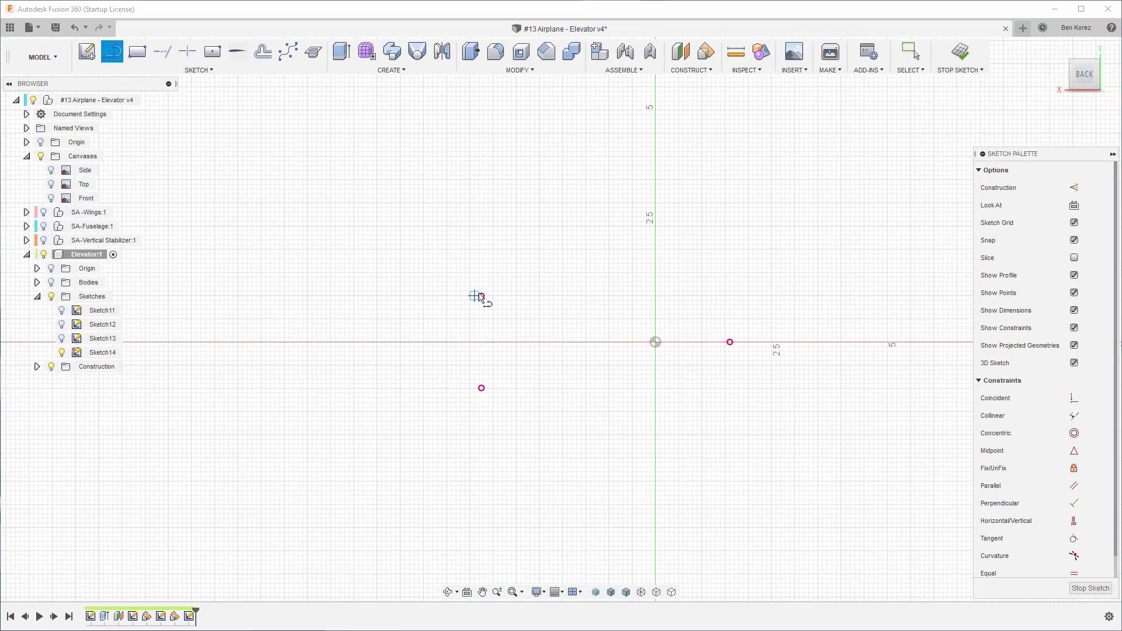
left_click_drag(481, 296, 519, 298)
left_click(515, 296)
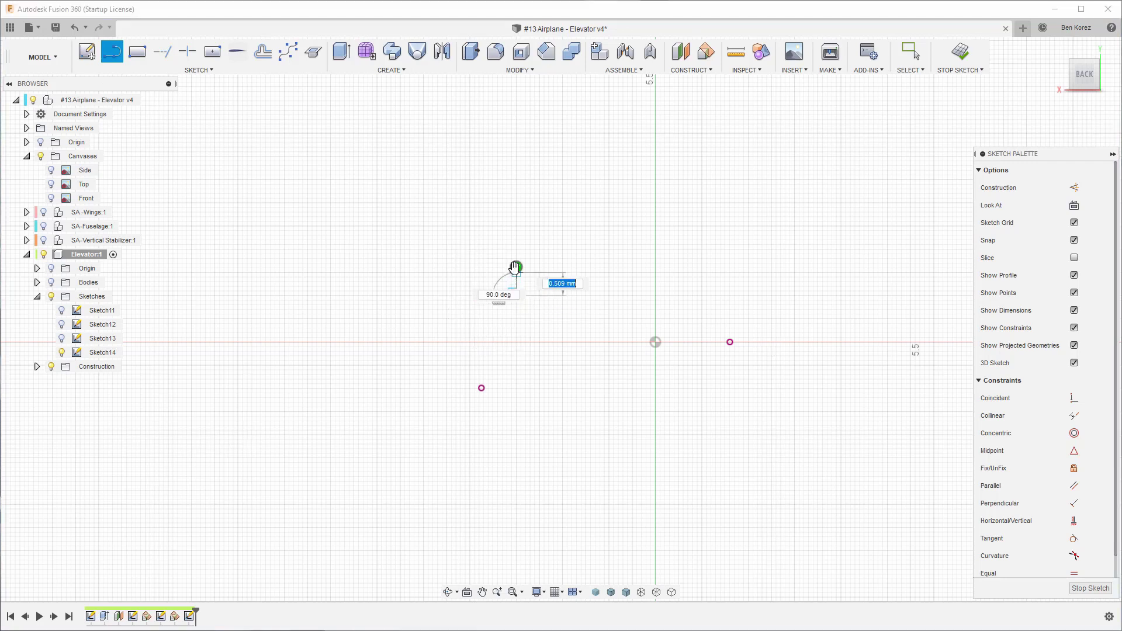
left_click(515, 267)
left_click(480, 388)
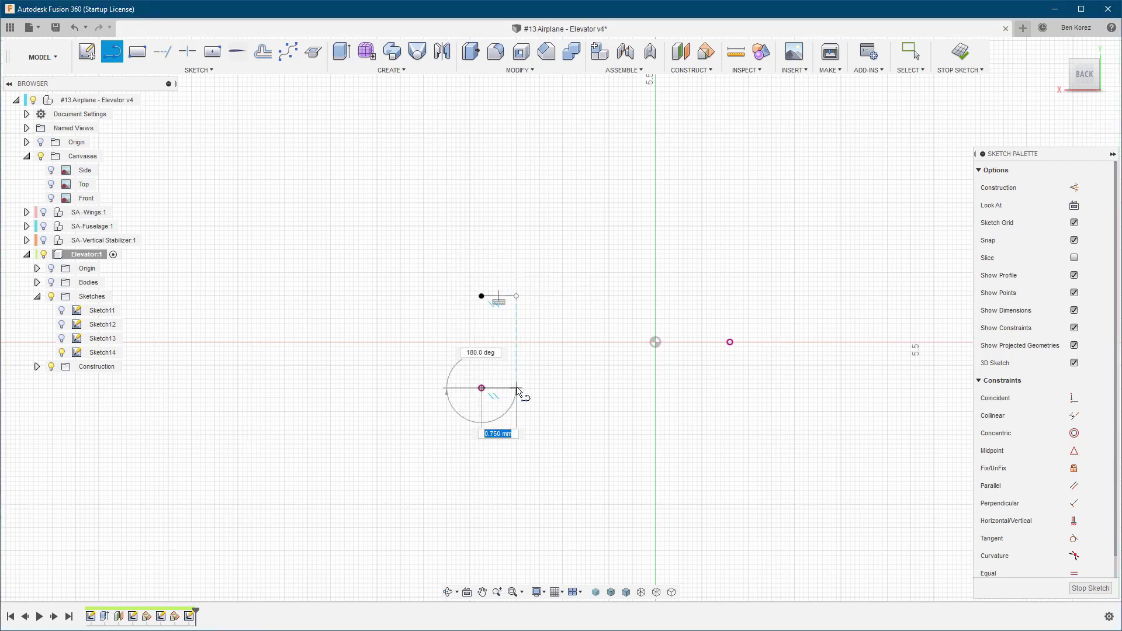
left_click(517, 389)
left_click(516, 359)
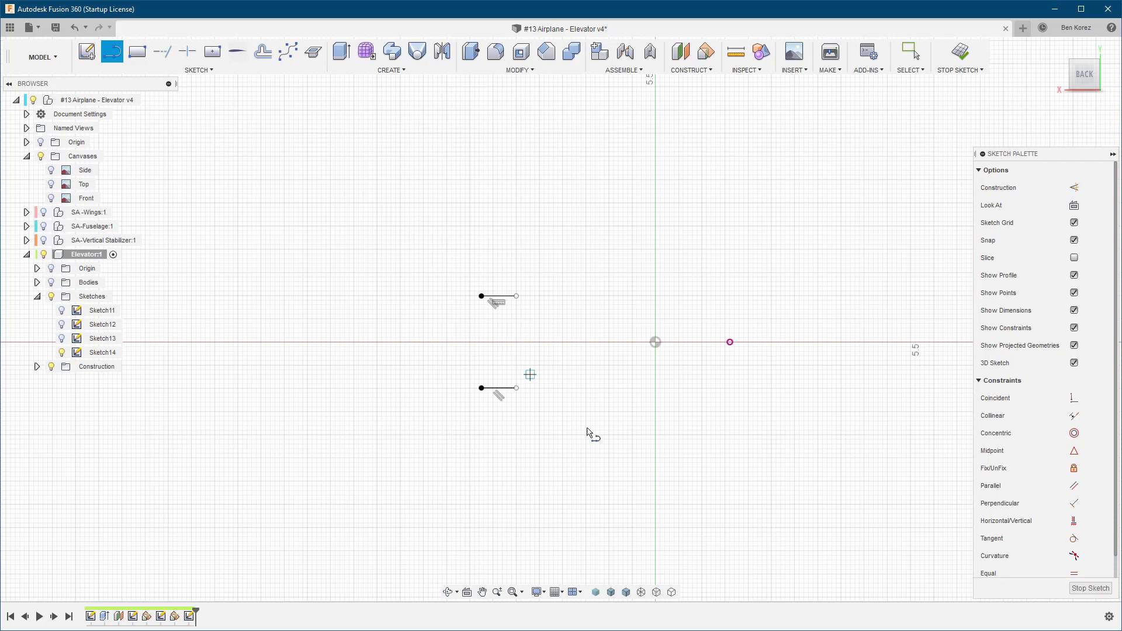
Align the free endpoints of the two short lines vertically with a Horizontal/Vertical constraint
left_click(1073, 521)
left_click(517, 388)
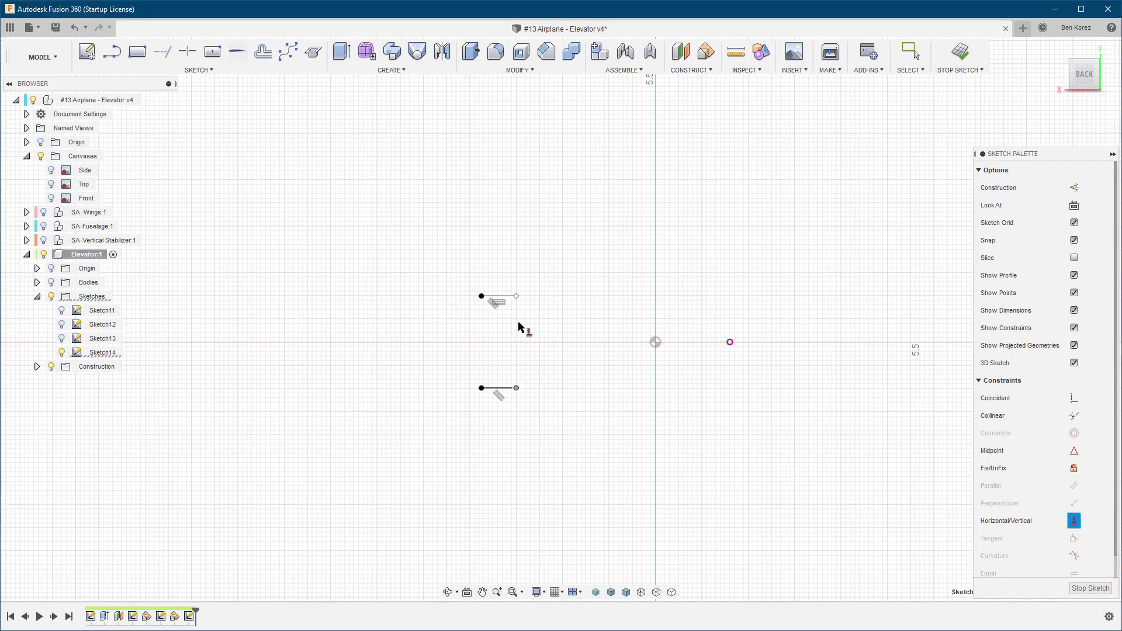
left_click(517, 298)
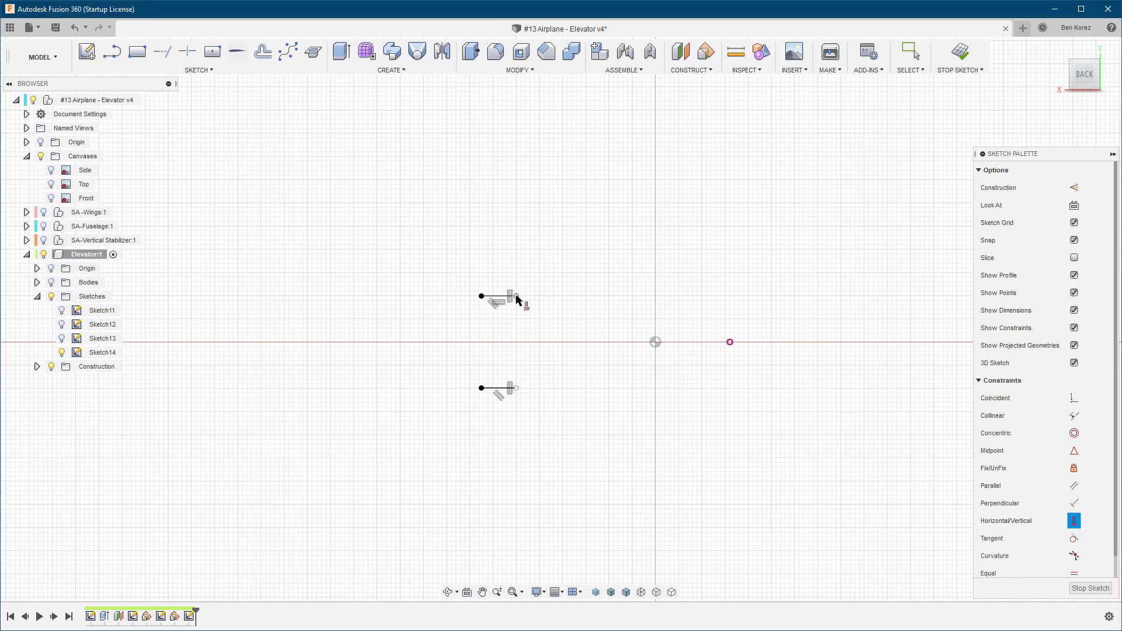
key("Escape")
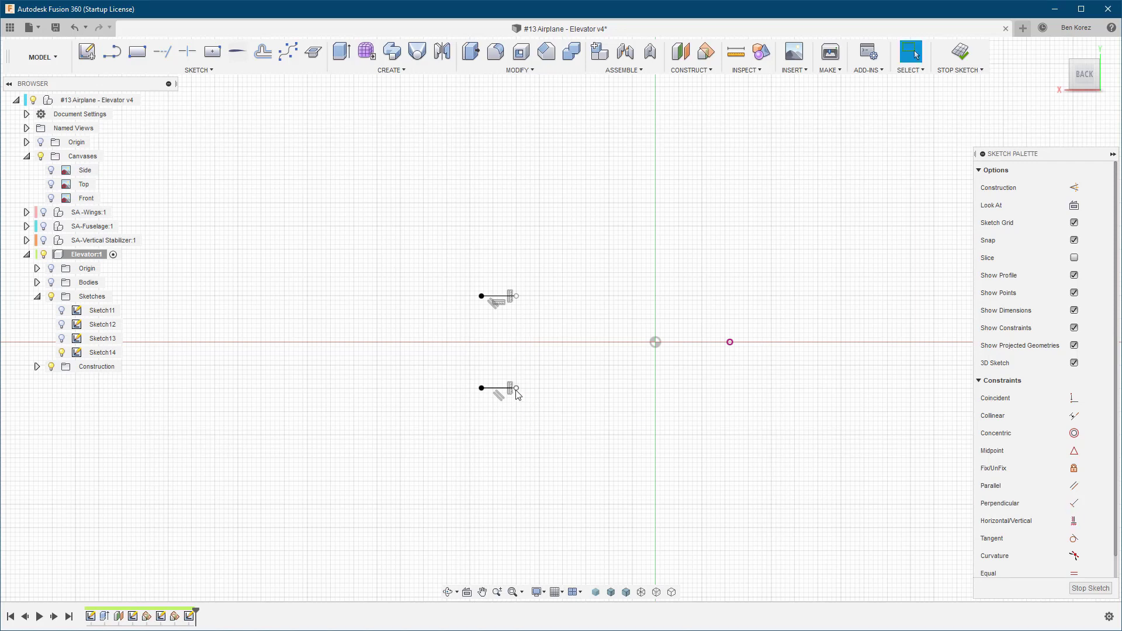
left_click(517, 388)
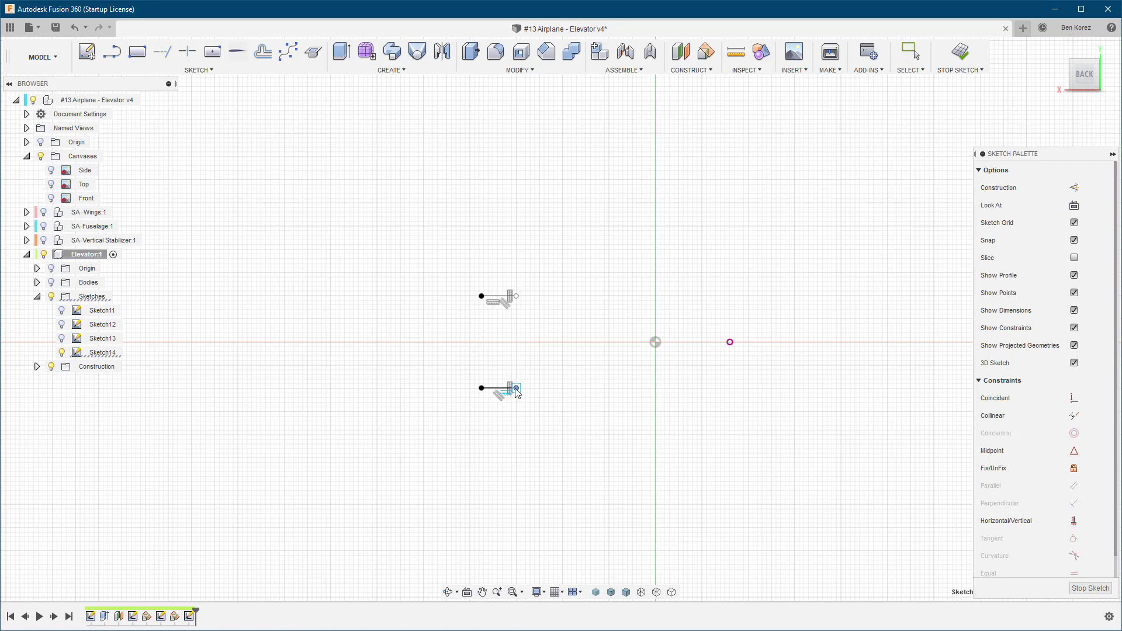
Draw a control point spline joining the short lines' free ends, with its middle control point on the tip intersection point
left_click(287, 57)
left_click(516, 296)
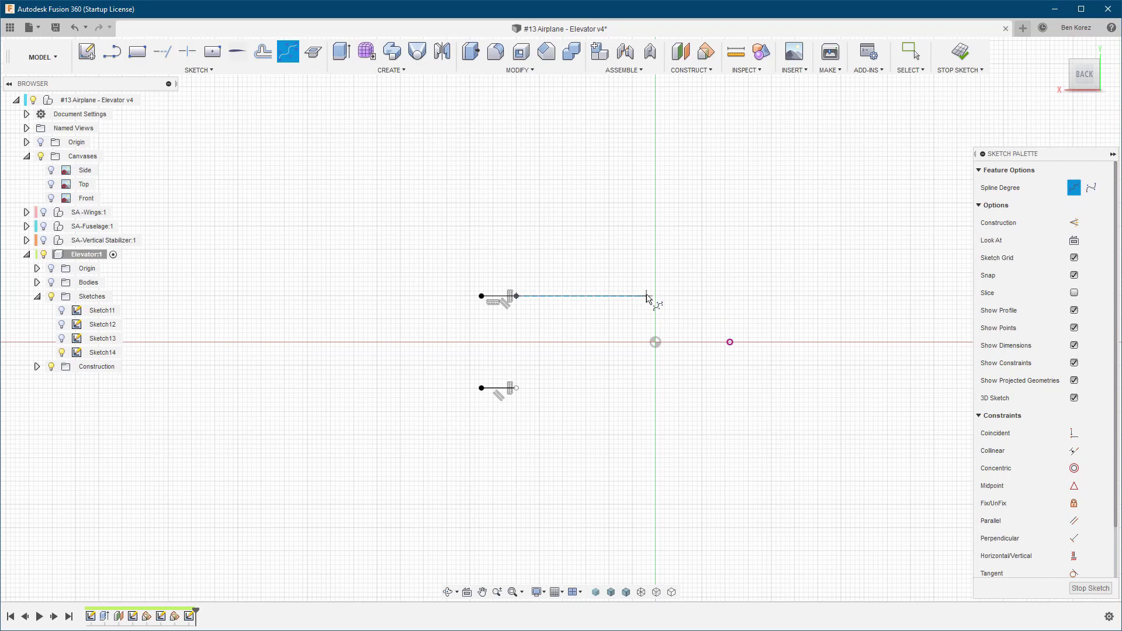
left_click(646, 296)
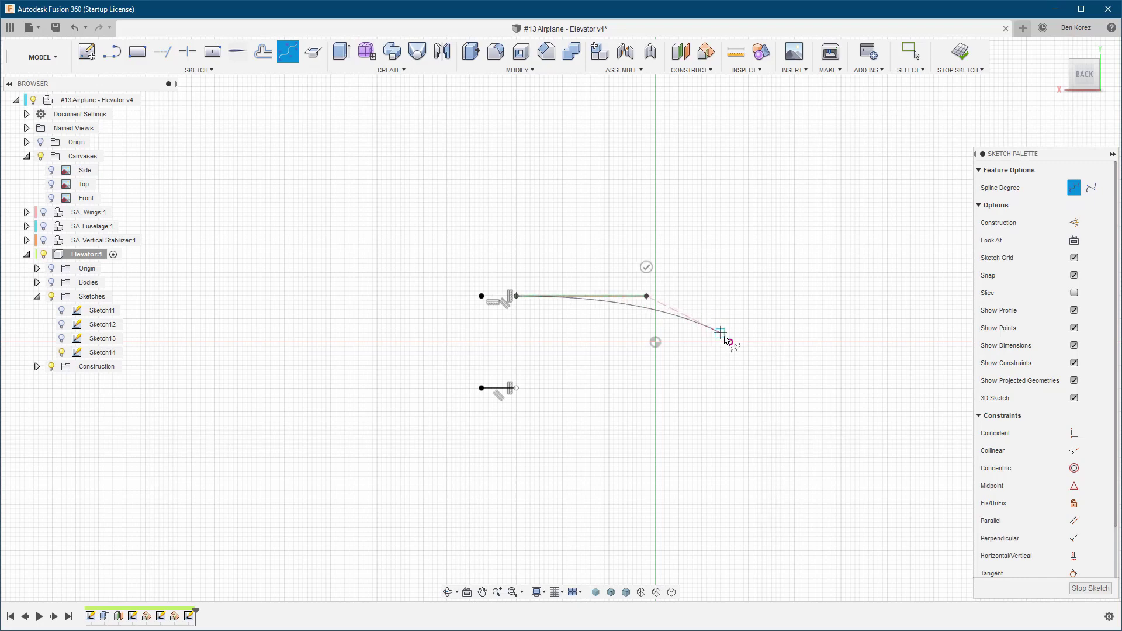
left_click(729, 341)
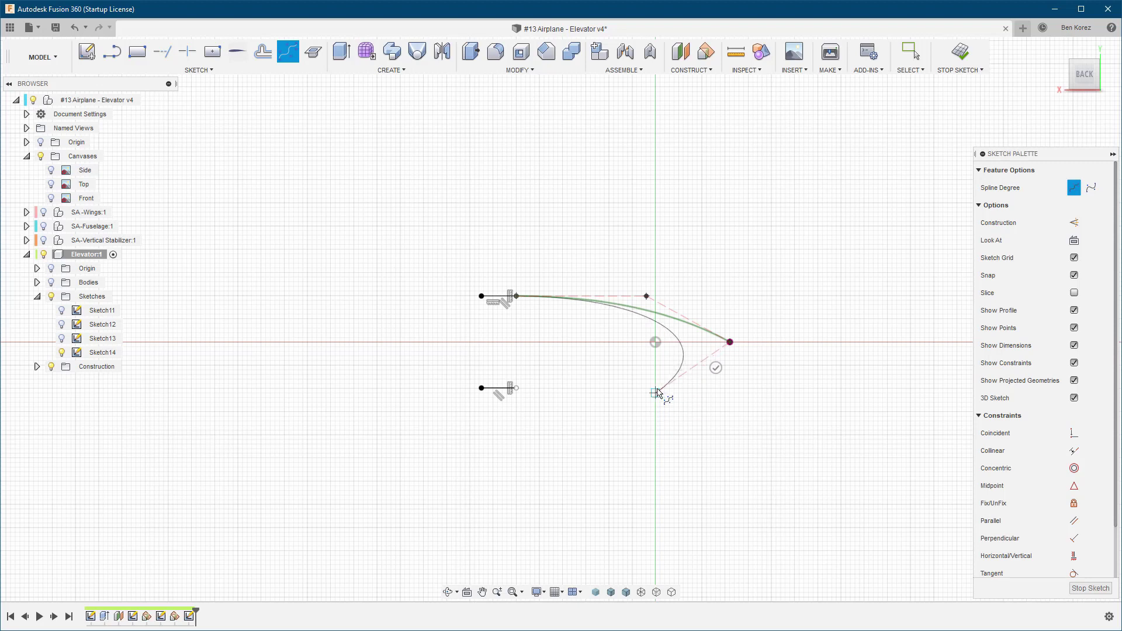
left_click(653, 391)
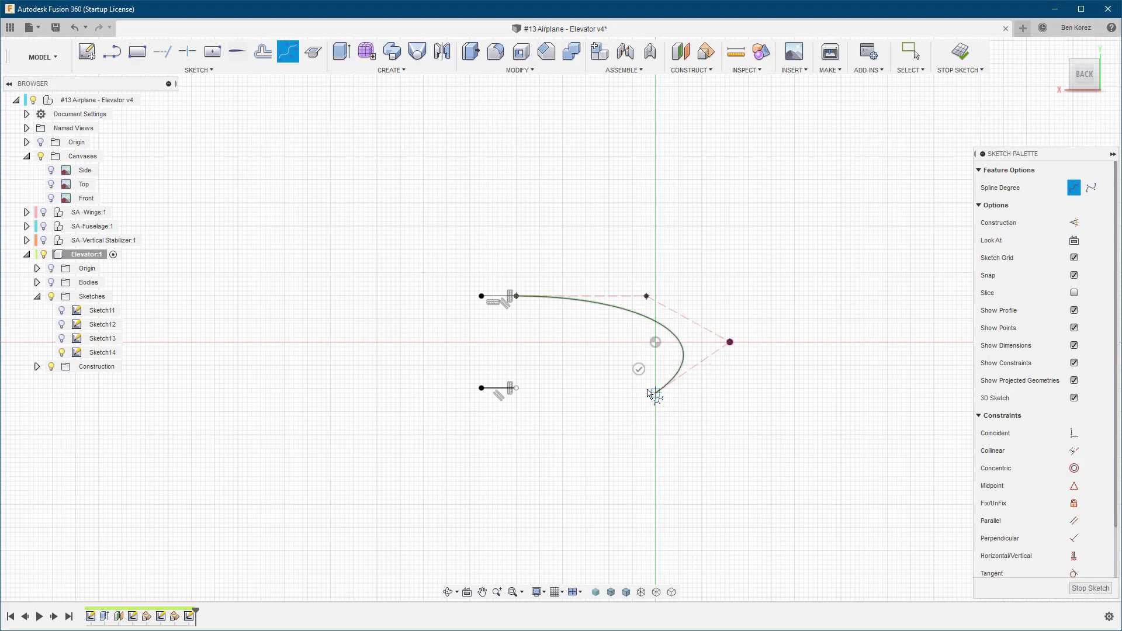
left_click(516, 388)
left_click(517, 362)
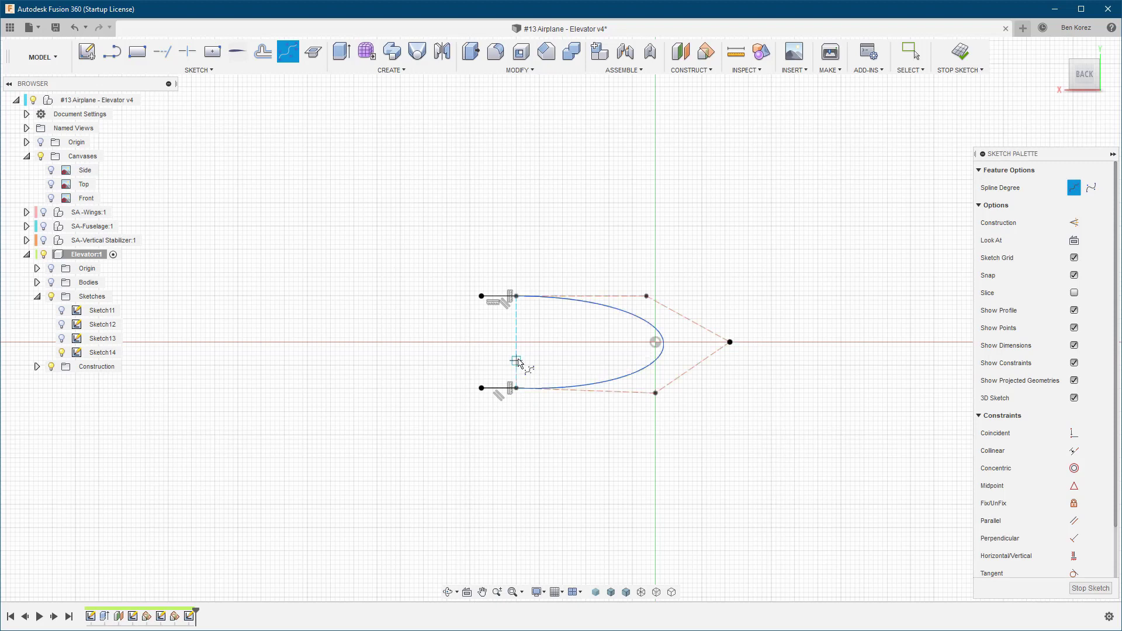
key("Escape")
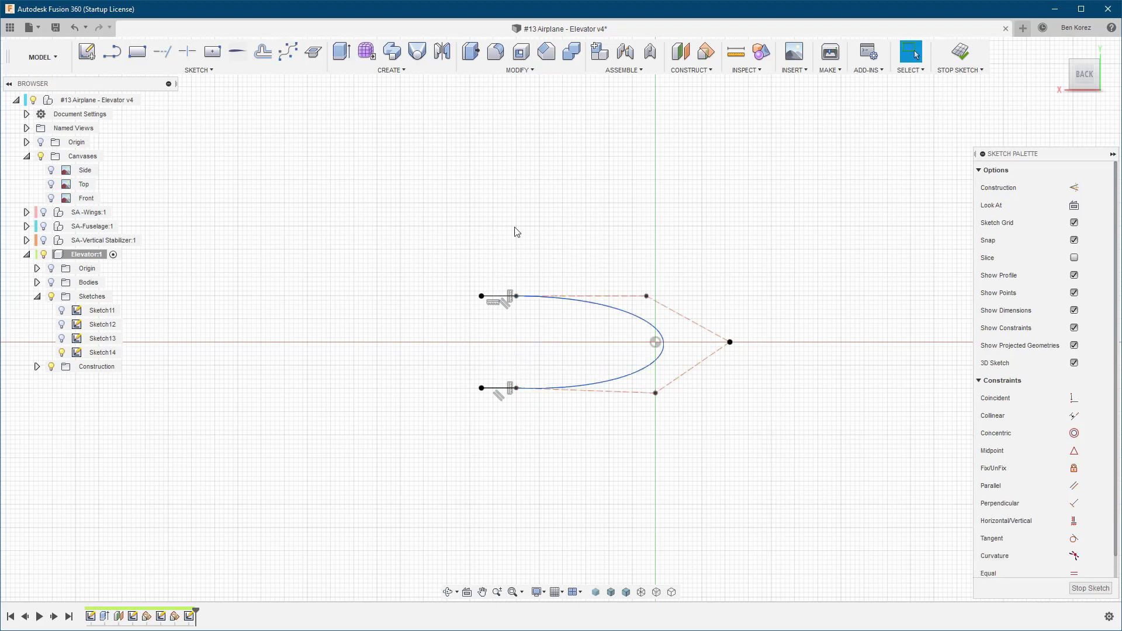
Align the spline's upper and lower intermediate control points vertically with a Horizontal/Vertical constraint
left_click(1073, 521)
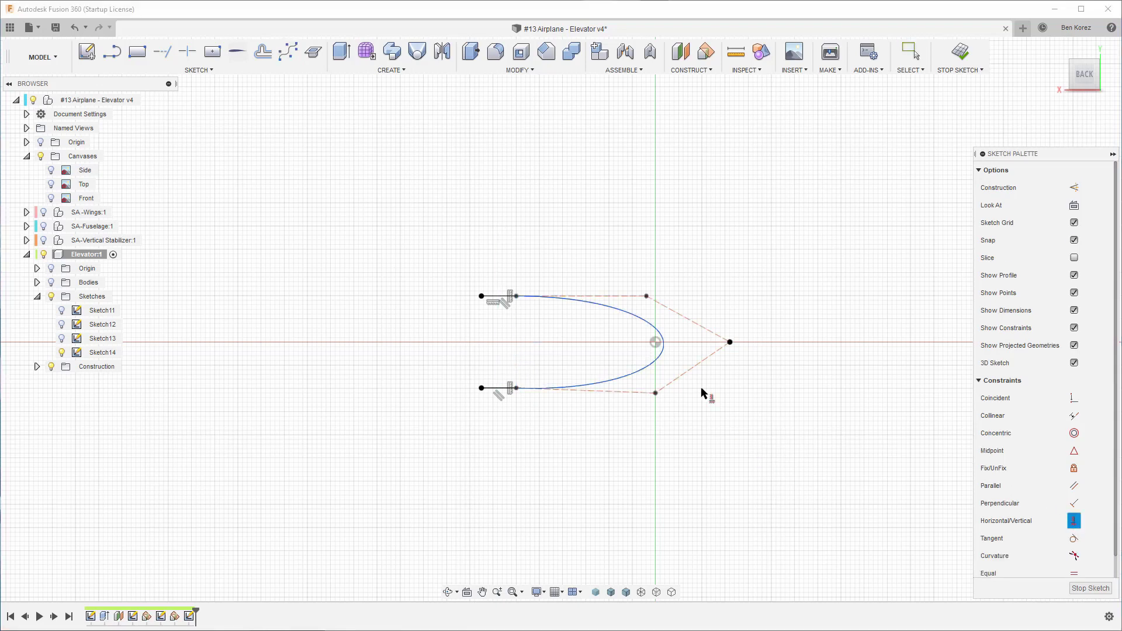
left_click(646, 296)
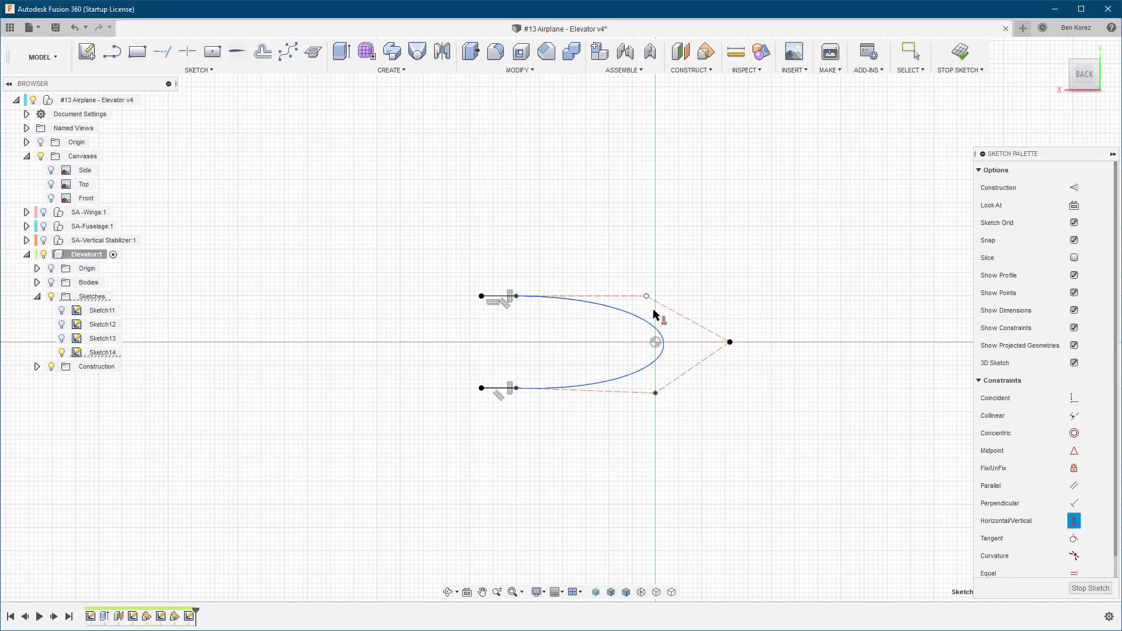
left_click(655, 394)
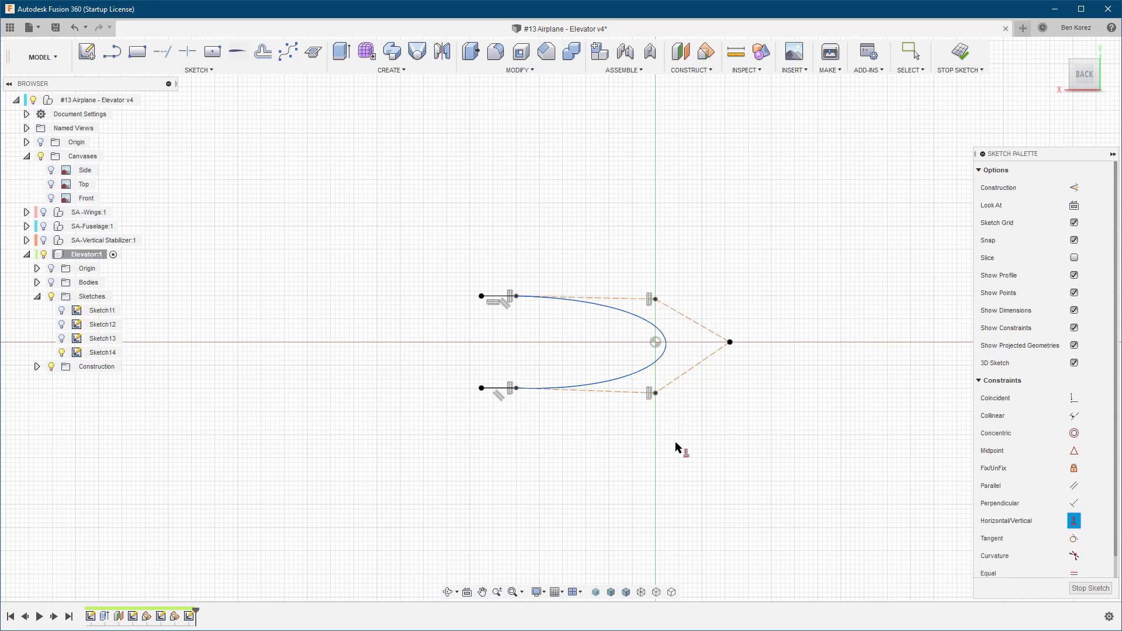
key("Escape")
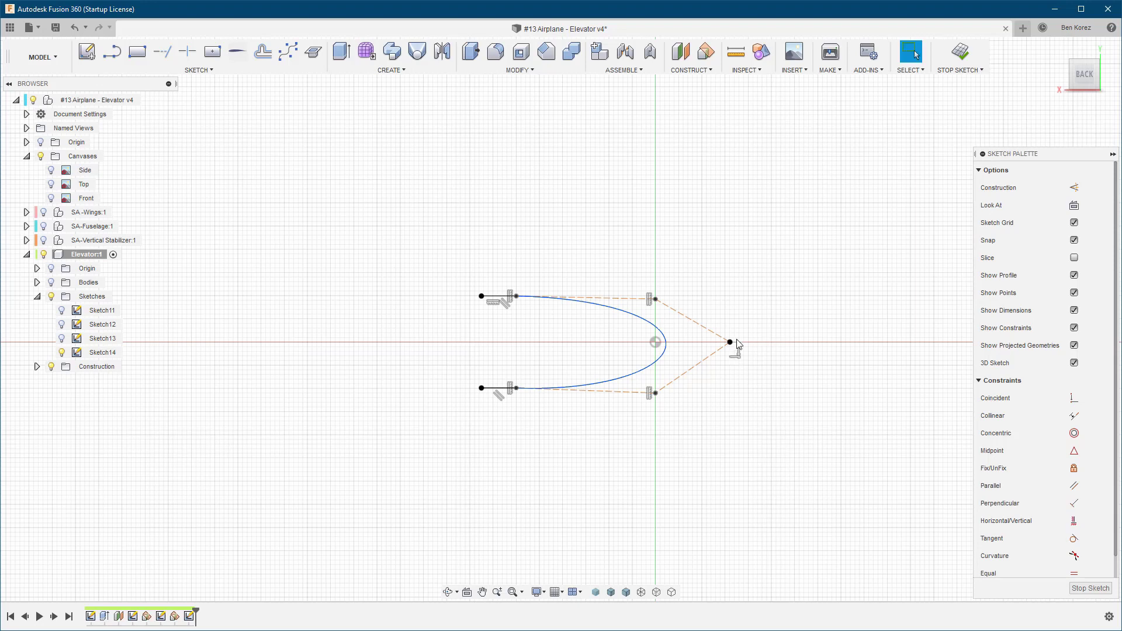
Pull the spline's middle control point outward off the tip intersection point and make the curve coincident with that point
scroll(737, 343, "up", 2)
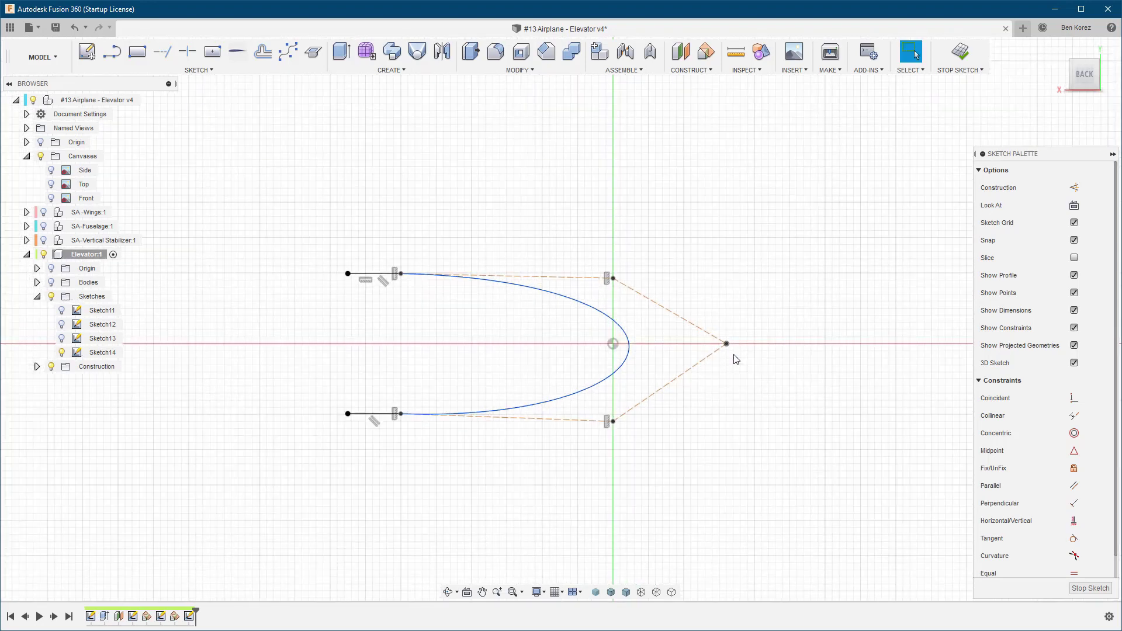
left_click_drag(726, 344, 847, 349)
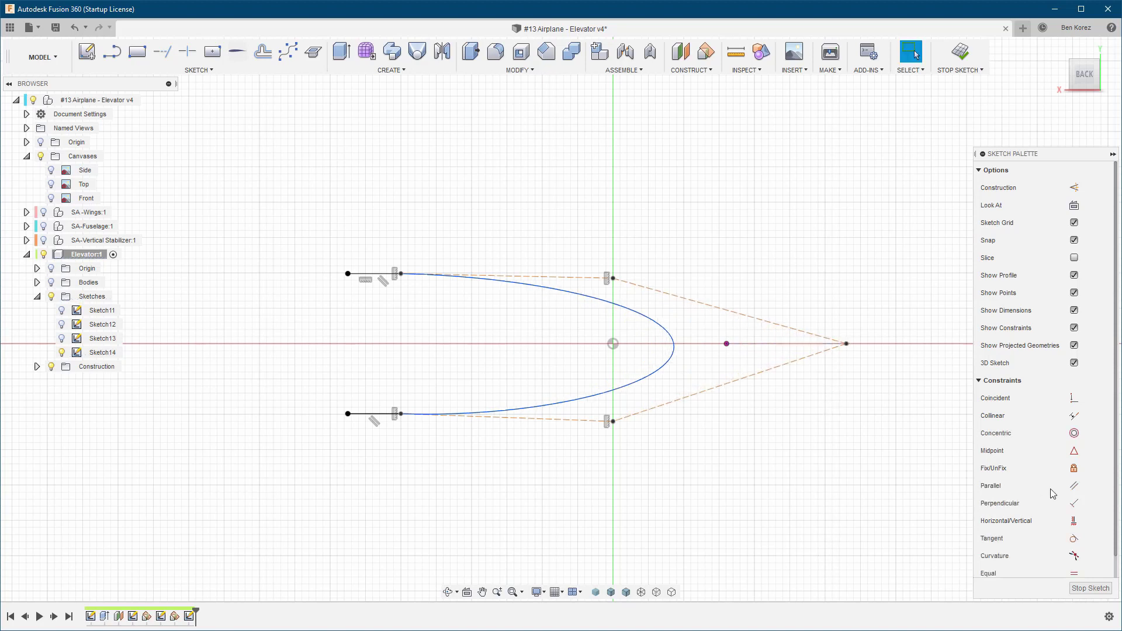
left_click(1073, 399)
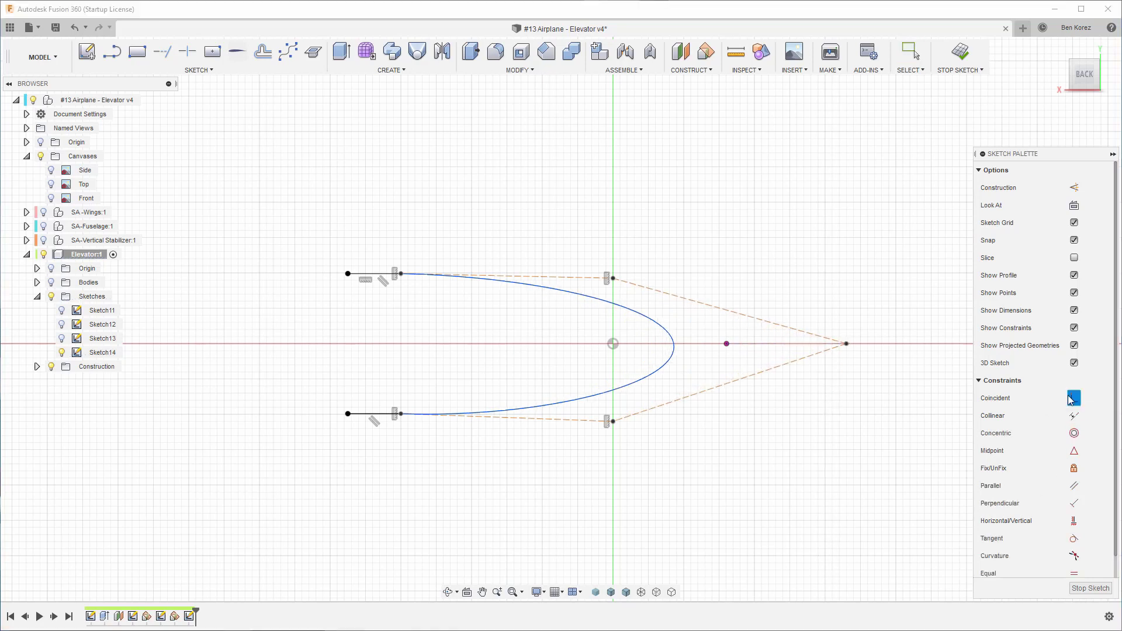
left_click(673, 349)
left_click(727, 346)
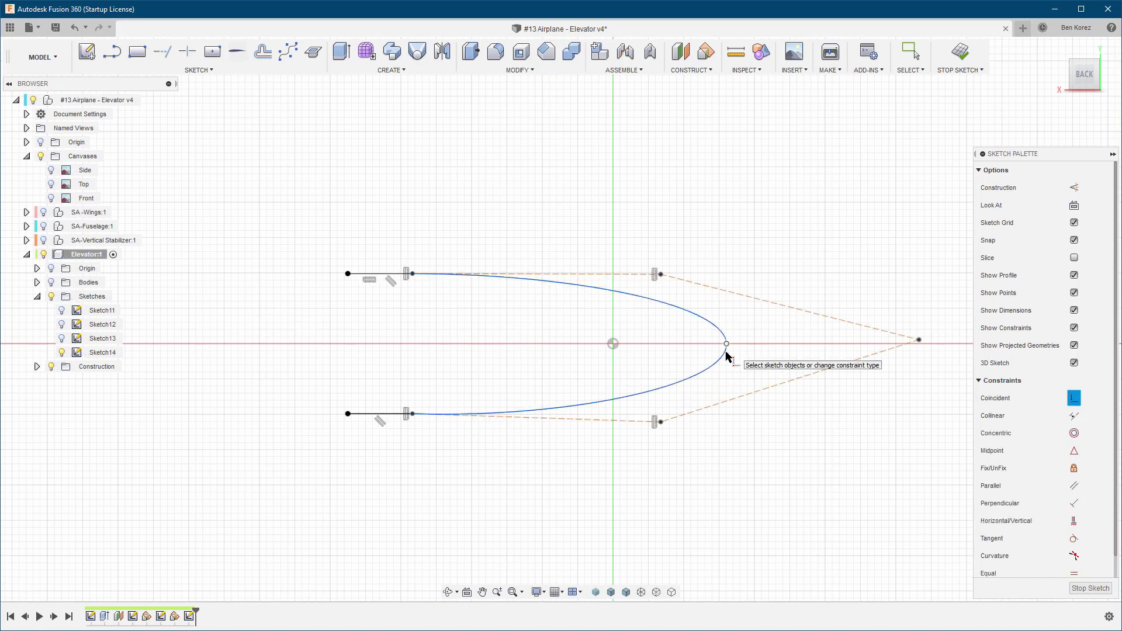
scroll(450, 390, "down", 2)
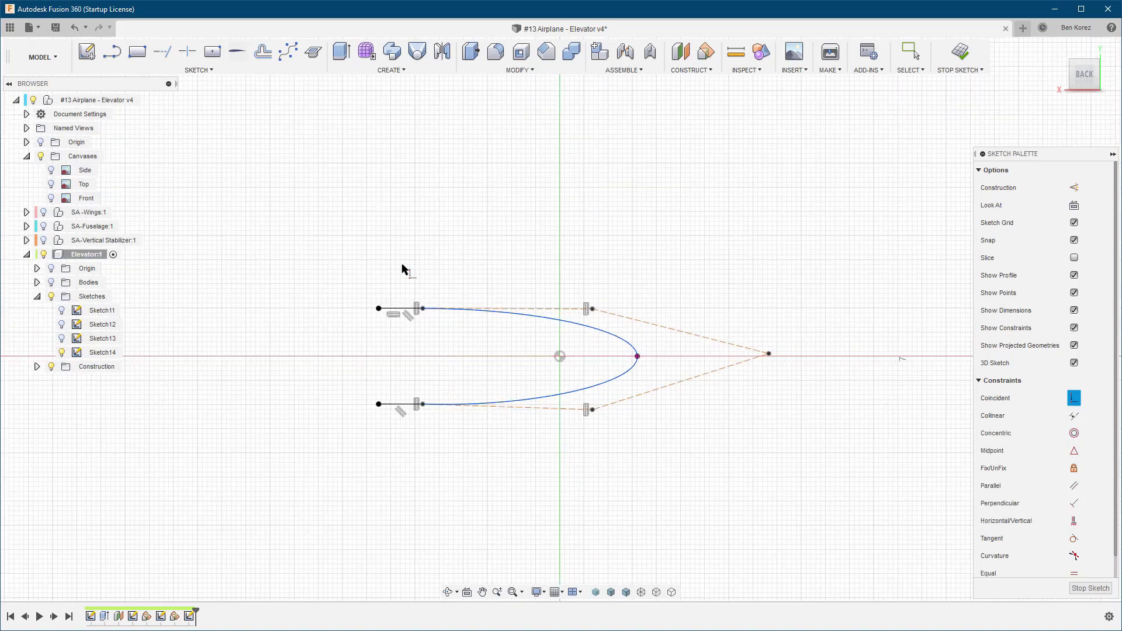
key("Escape")
scroll(696, 378, "up", 2)
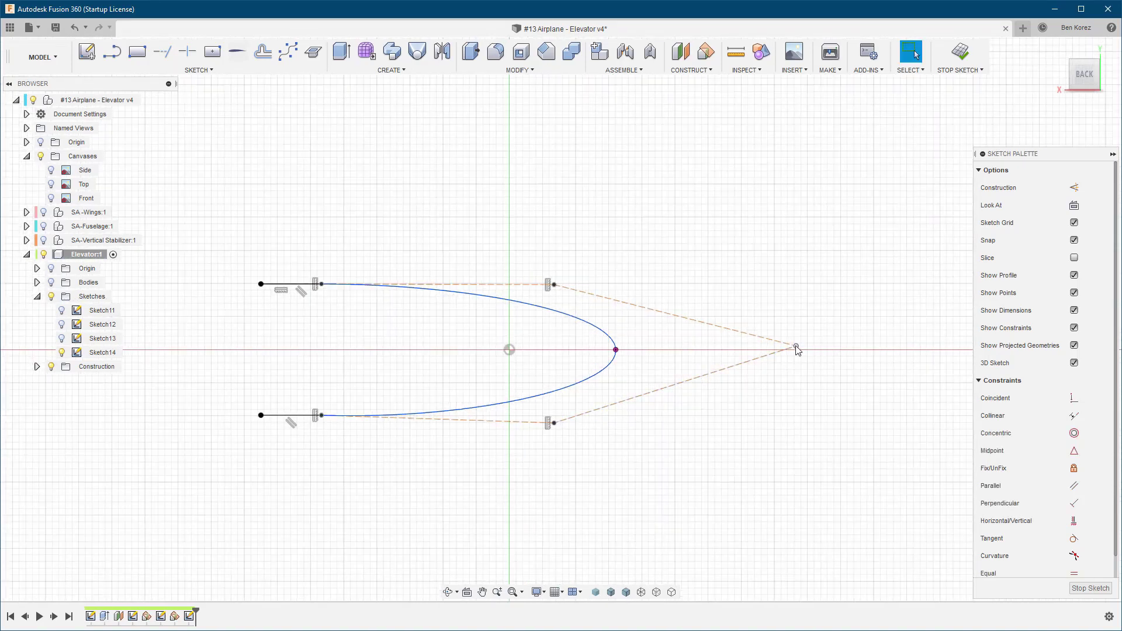
Nudge the spline's outermost control point onto the horizontal axis and make the spline tangent to both short lines
left_click_drag(796, 346, 800, 349)
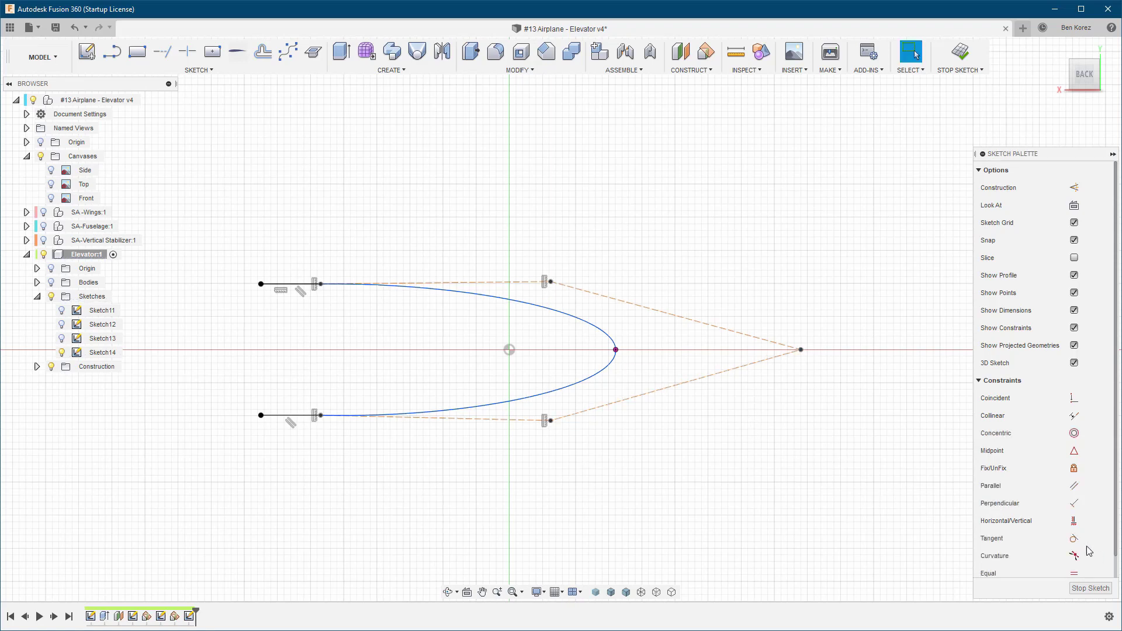
left_click(1073, 537)
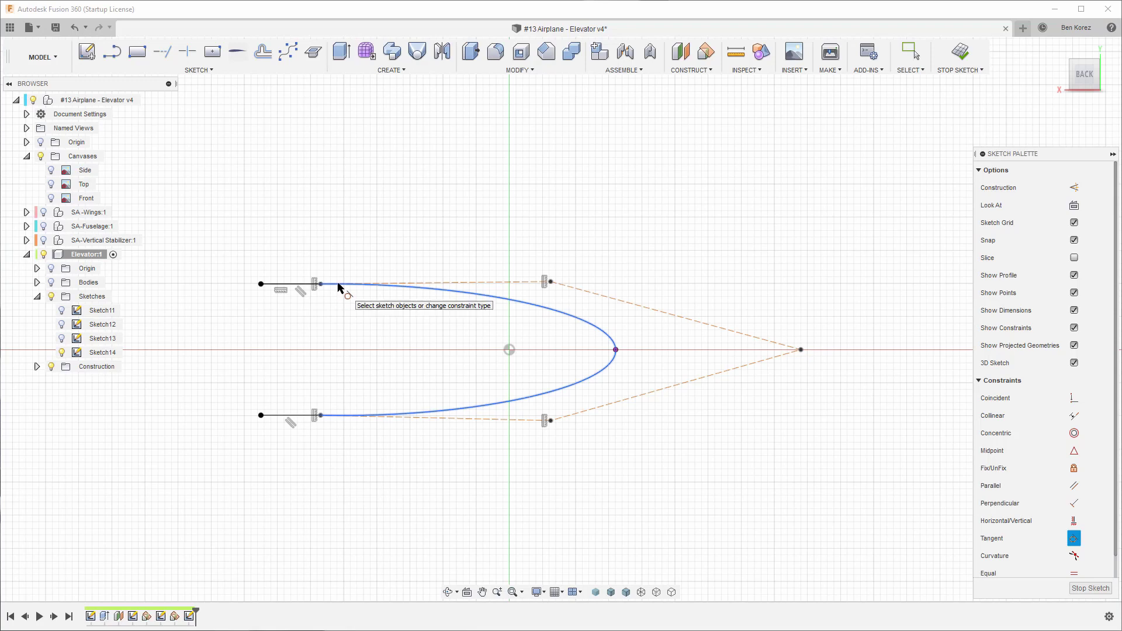
left_click(337, 285)
left_click(308, 285)
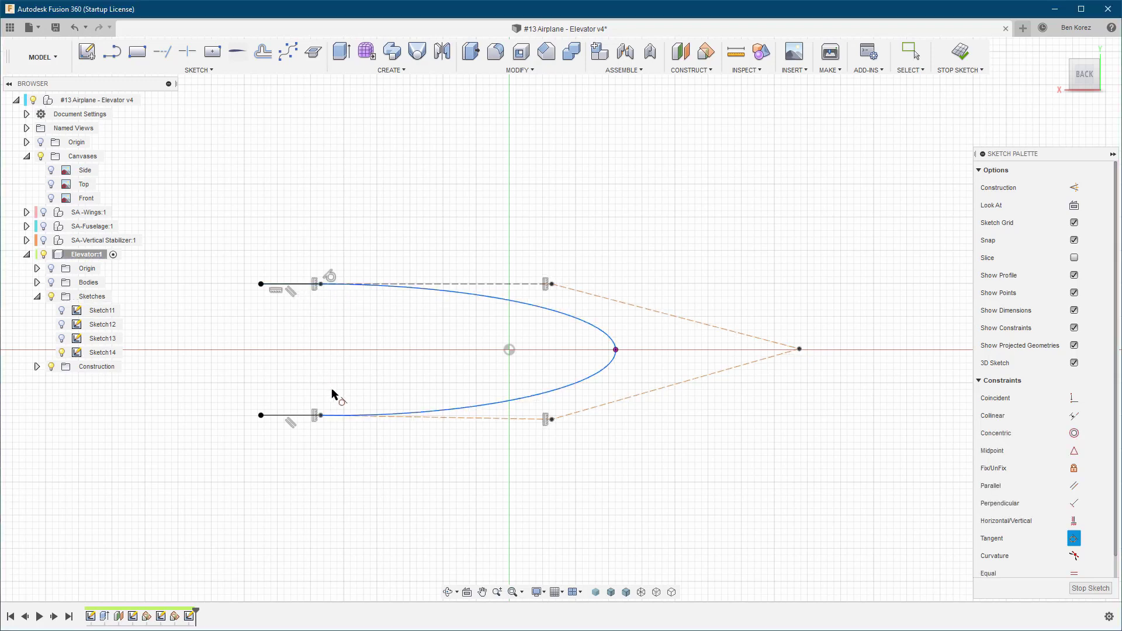
left_click(326, 415)
left_click(308, 415)
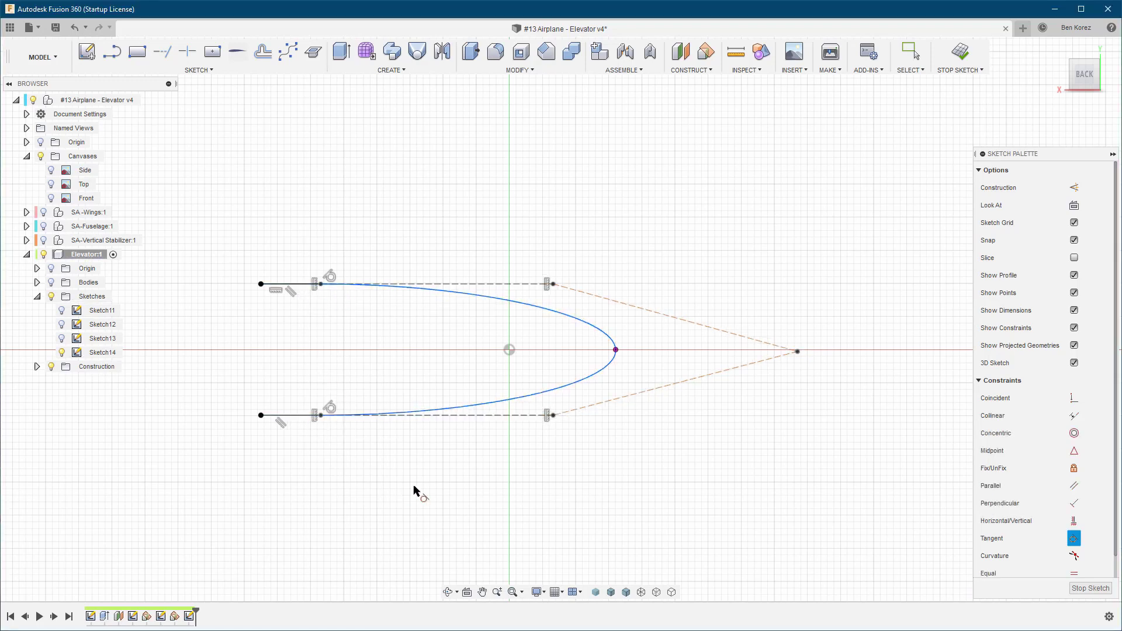
key("Escape")
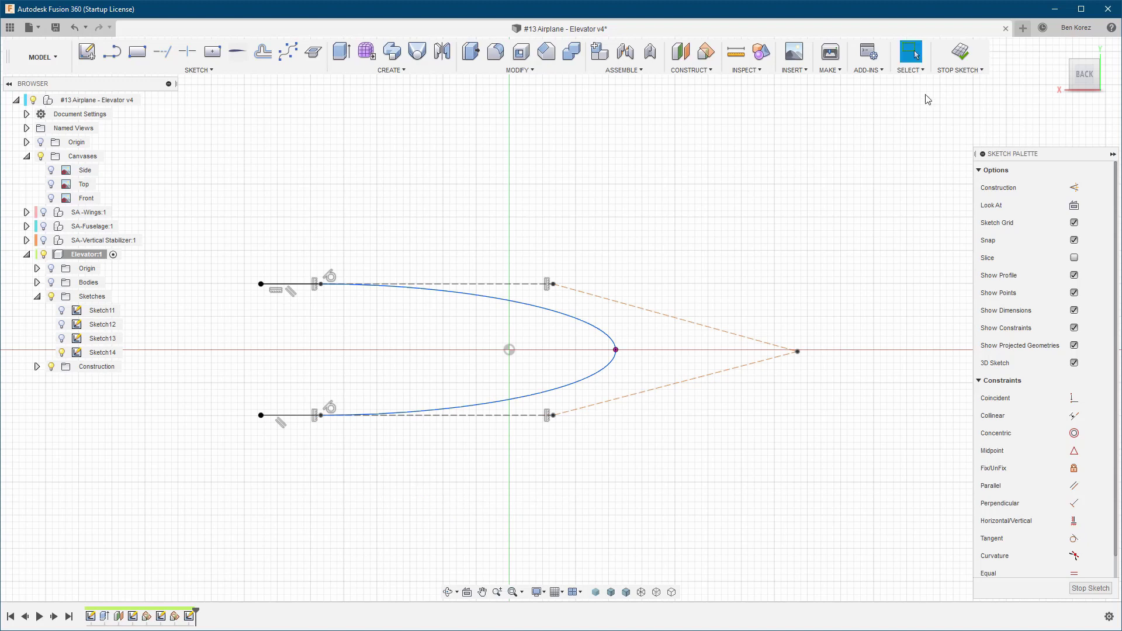
Finish the cross-section sketch and show Sketch12 and Sketch13 together with it
left_click(961, 53)
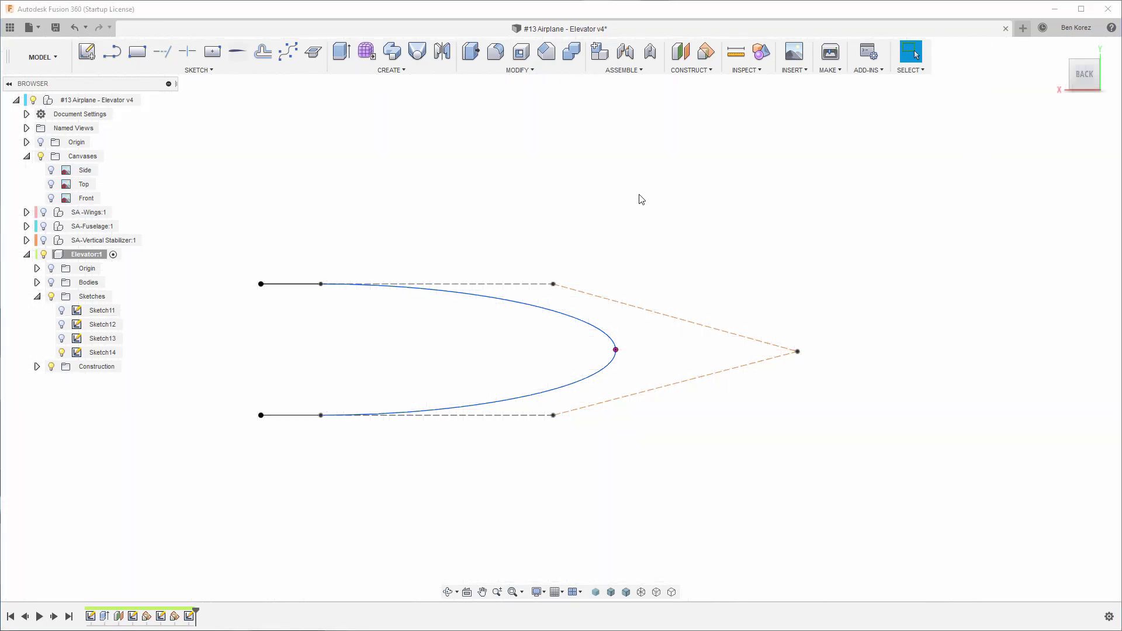
left_click(64, 354)
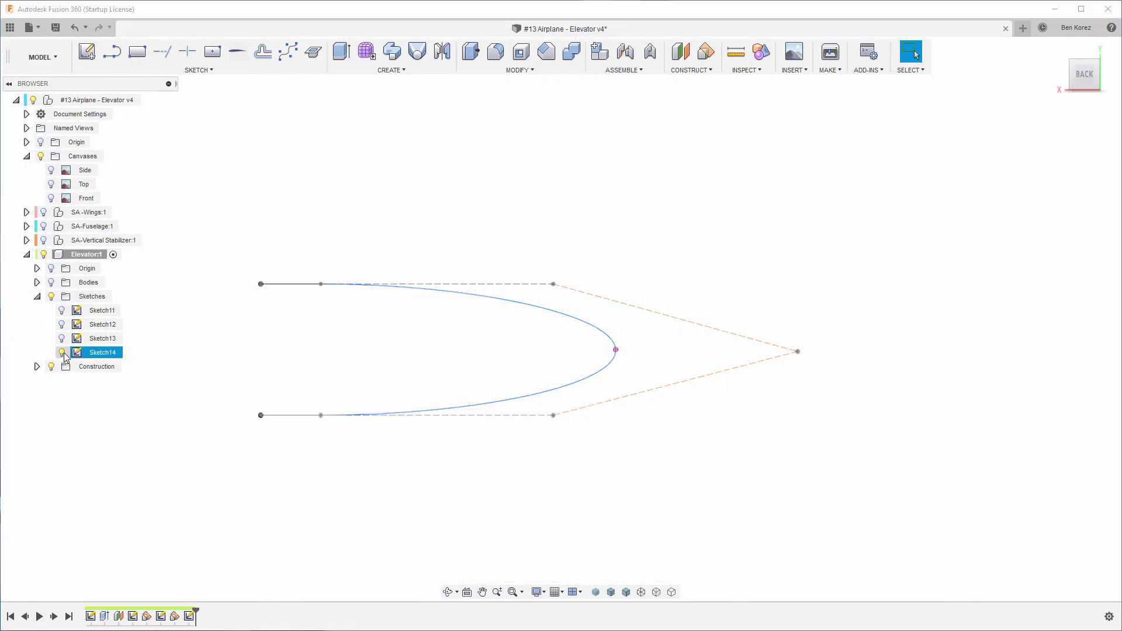
left_click(62, 338)
left_click(62, 324)
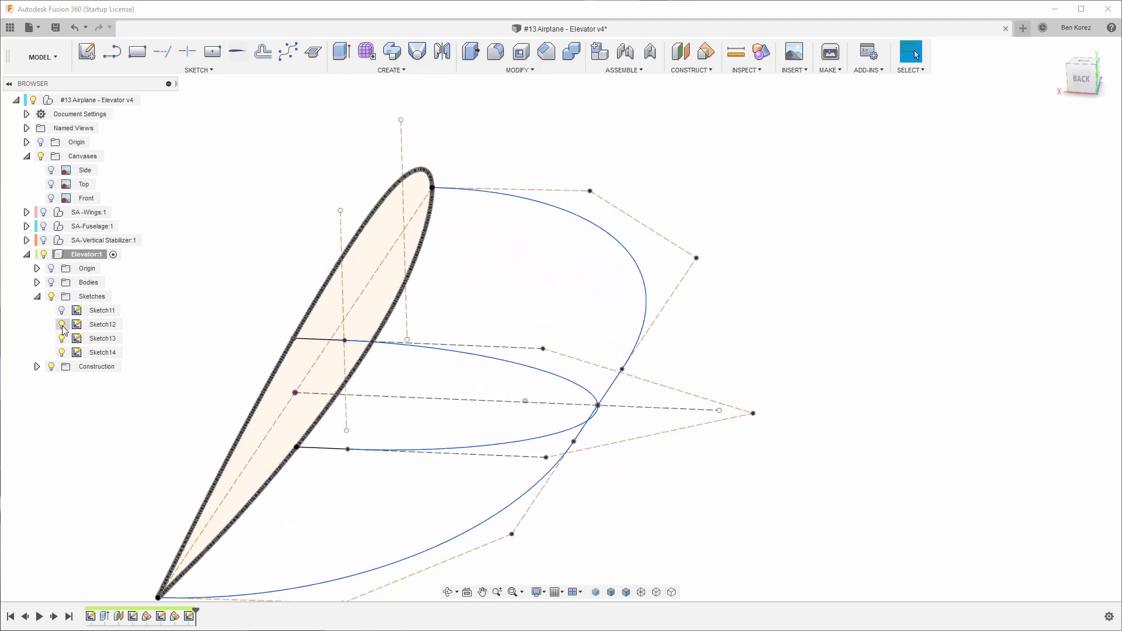
Create a plane at angle through the vertical construction line nearest the airfoil's rounded leading edge
left_click(705, 54)
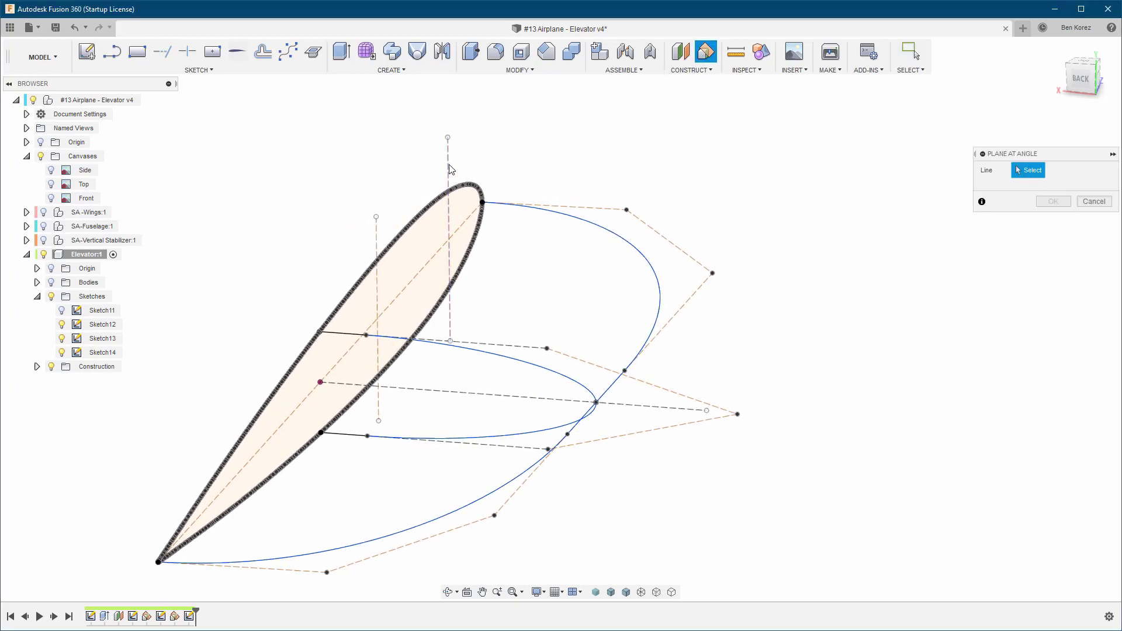
left_click(448, 170)
left_click(1052, 221)
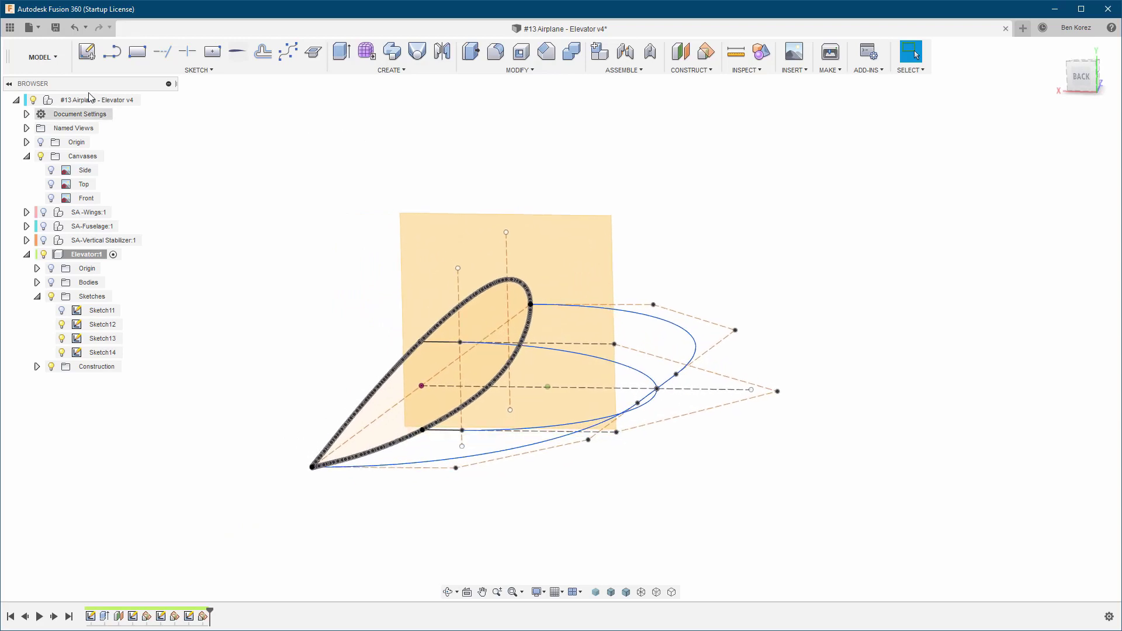
Hide Sketch14 and start a new sketch on the plane through the vertical line near the leading edge
left_click(62, 339)
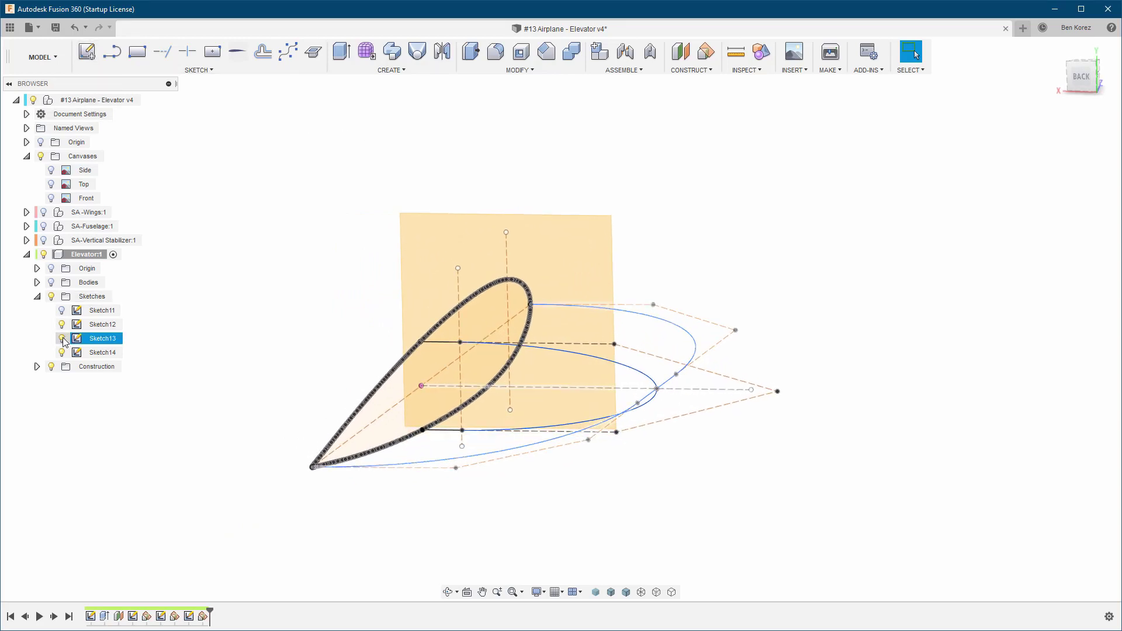
left_click(62, 339)
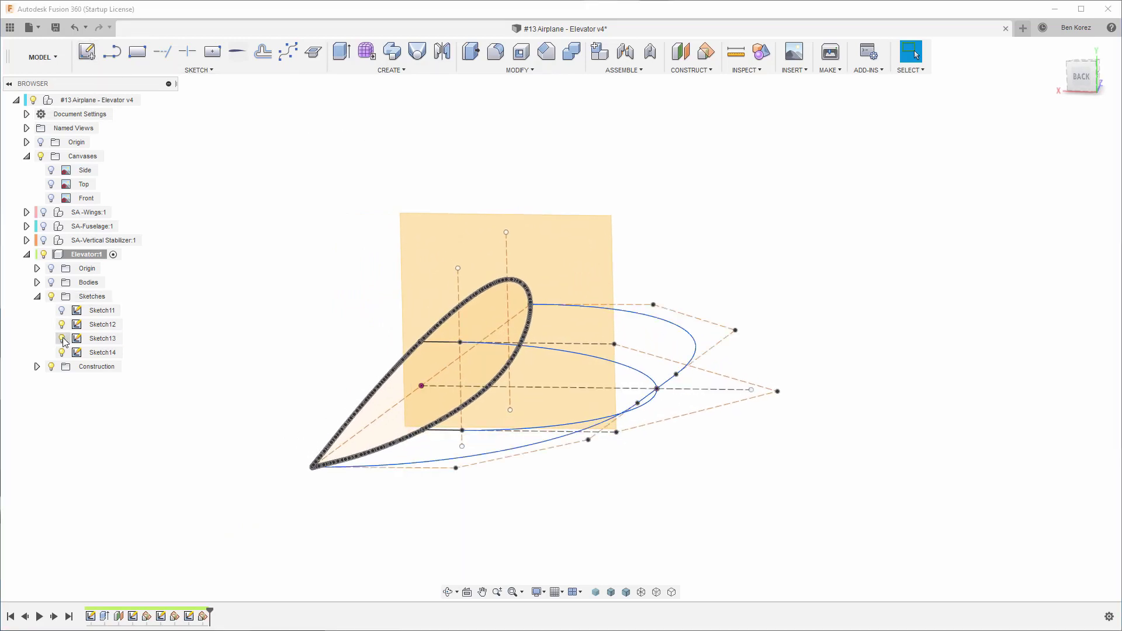
left_click(62, 353)
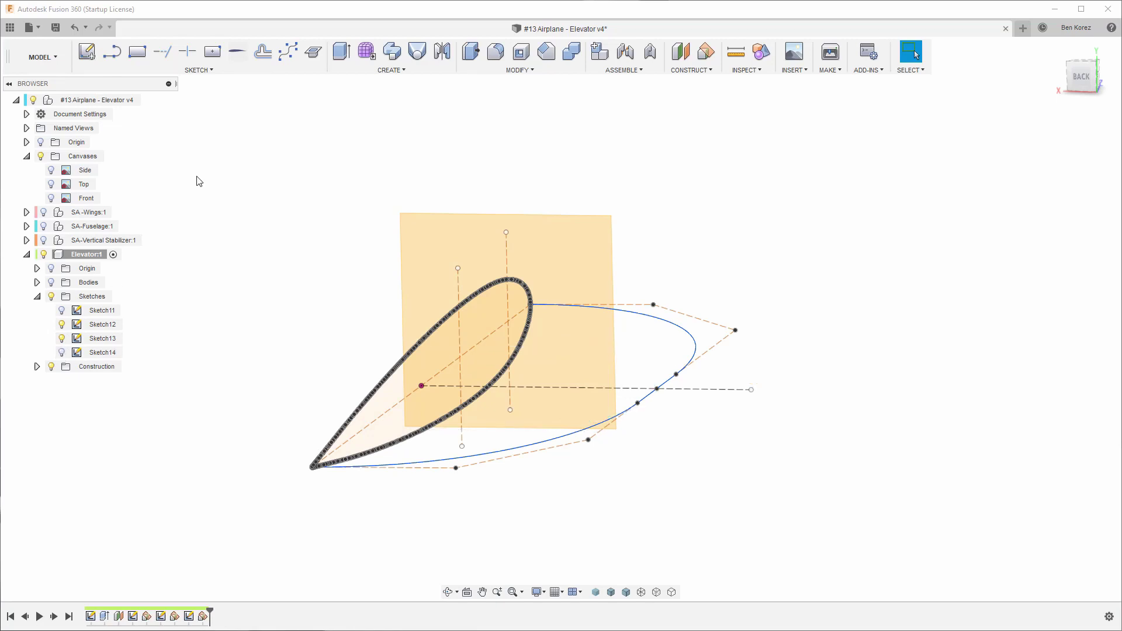
left_click(86, 51)
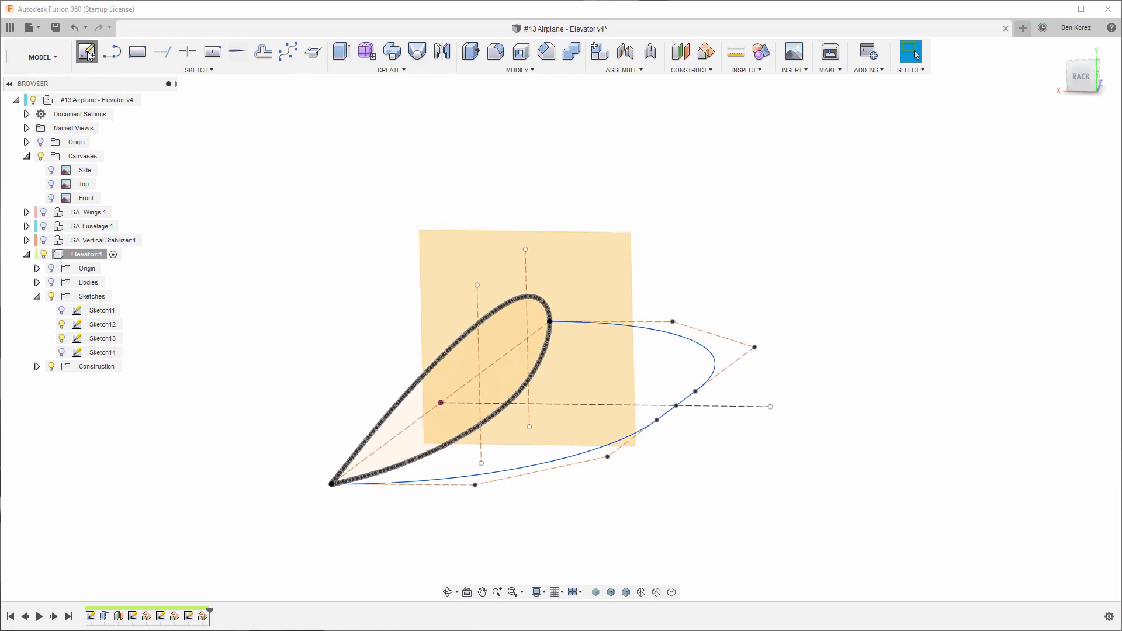
left_click(583, 257)
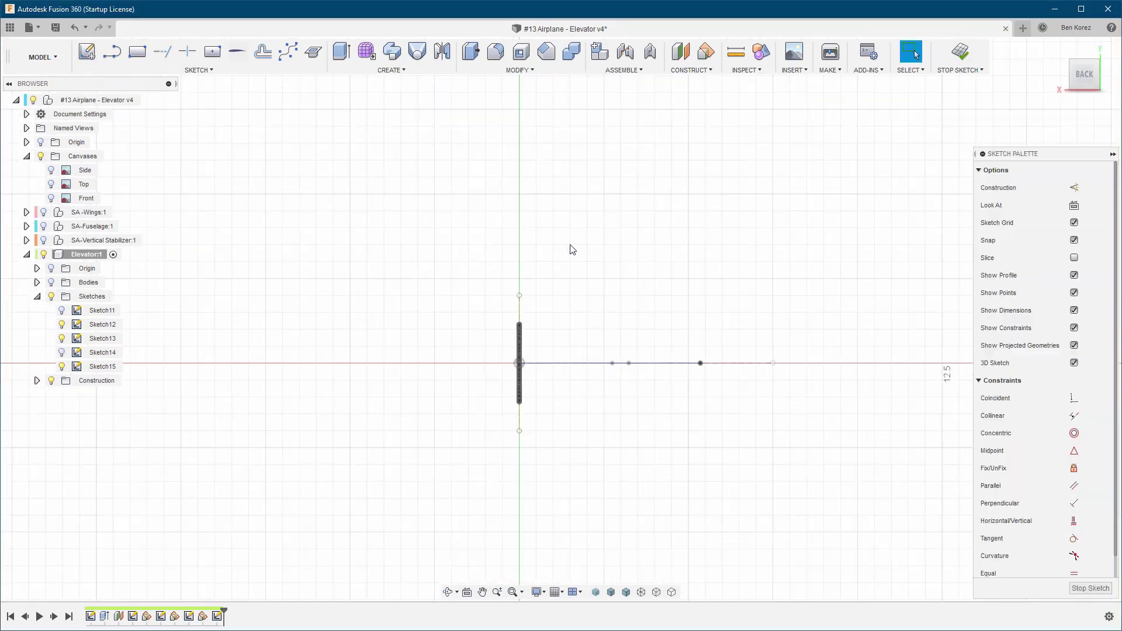
Intersect the tip outline spline and both the upper and lower airfoil curves with the sketch plane
left_click(315, 50)
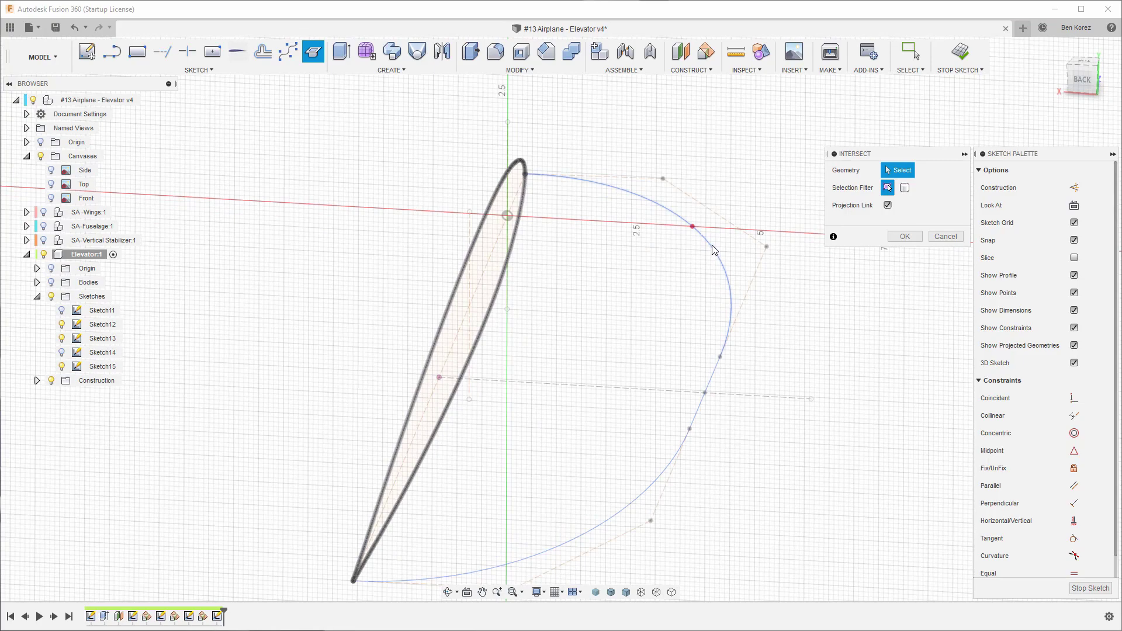
left_click(713, 250)
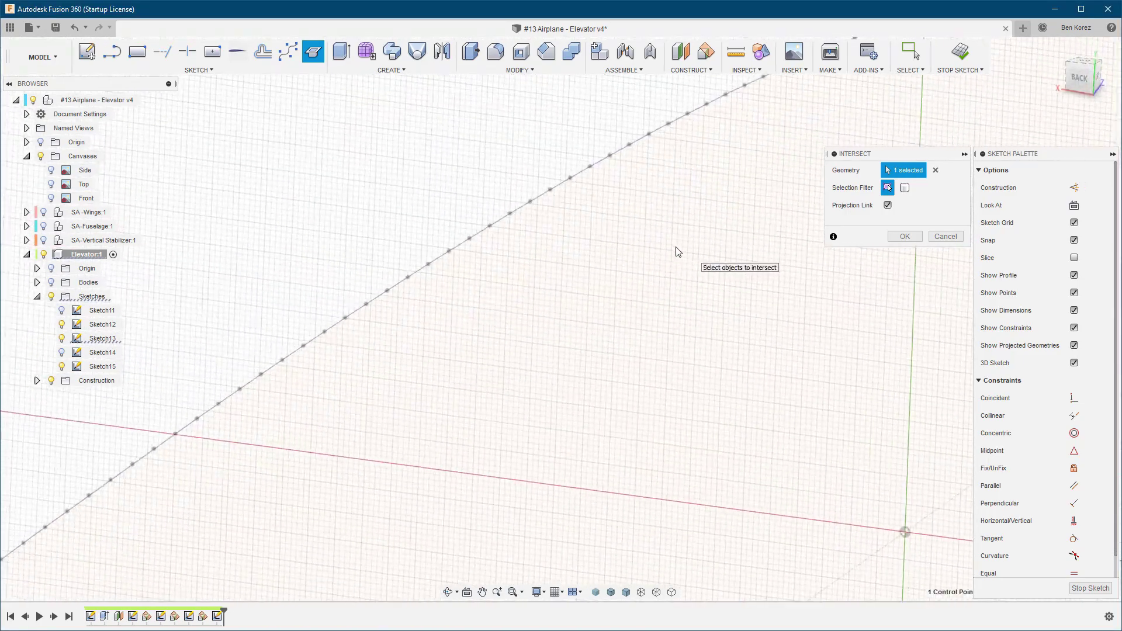
left_click(620, 216)
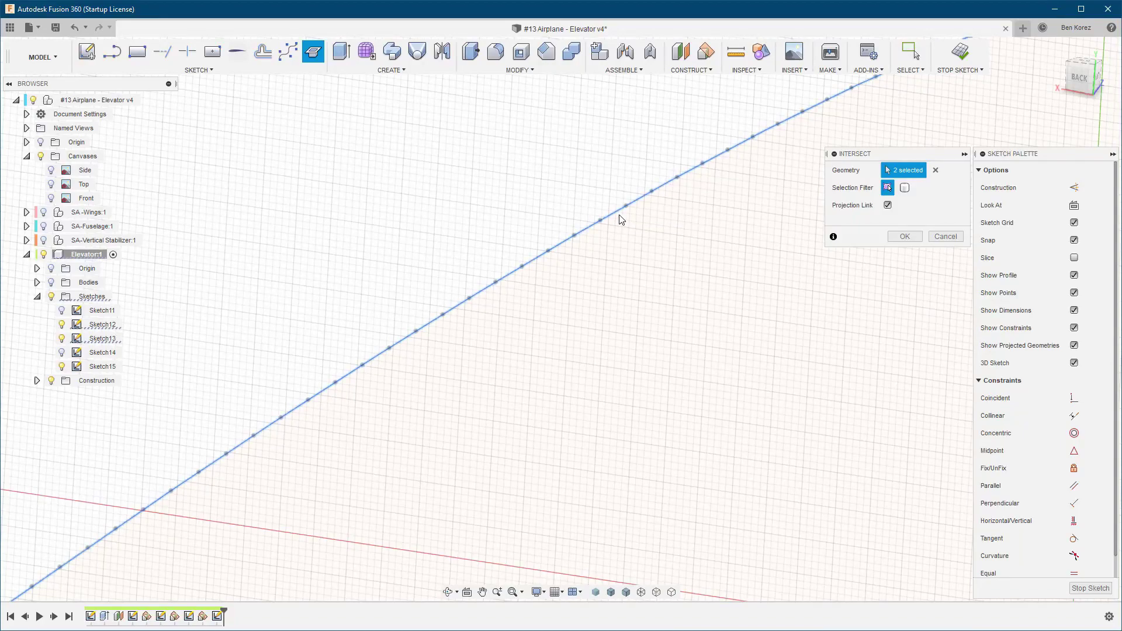
scroll(591, 229, "down", 5)
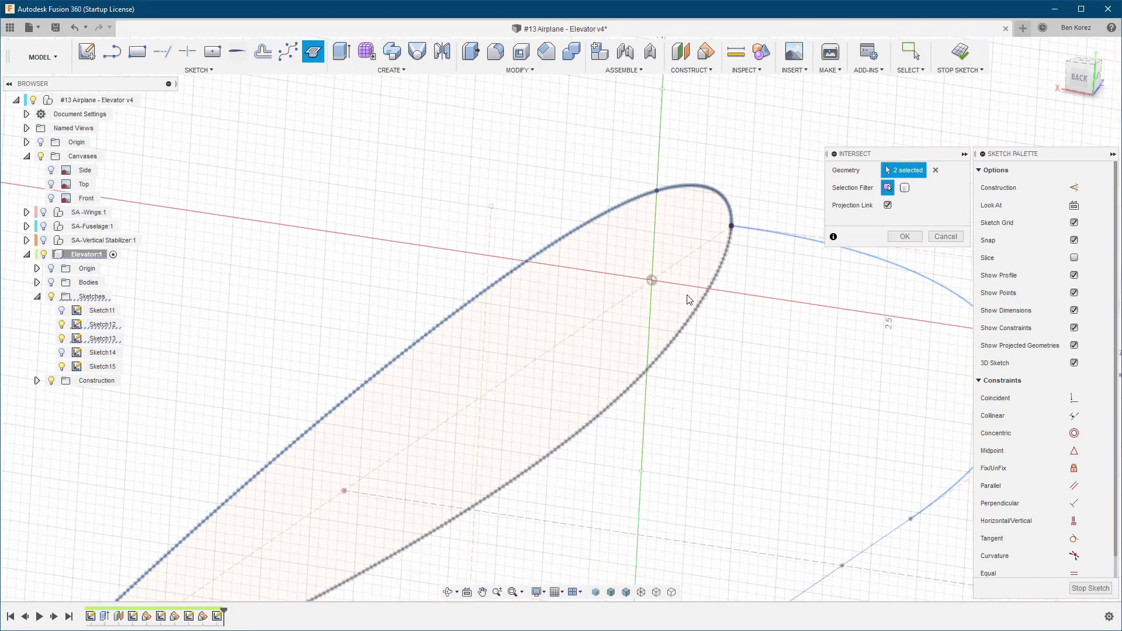
scroll(718, 303, "up", 6)
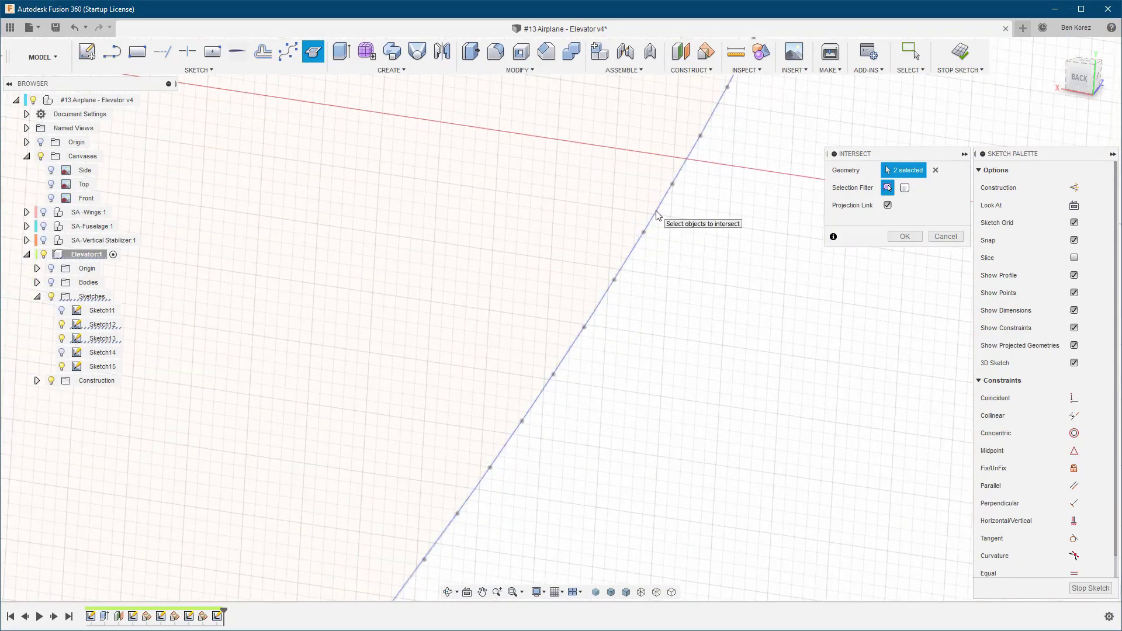
left_click(657, 215)
left_click(905, 237)
Hide Sketch12 and Sketch13 so only the intersection points of the current sketch are shown
scroll(631, 329, "down", 5)
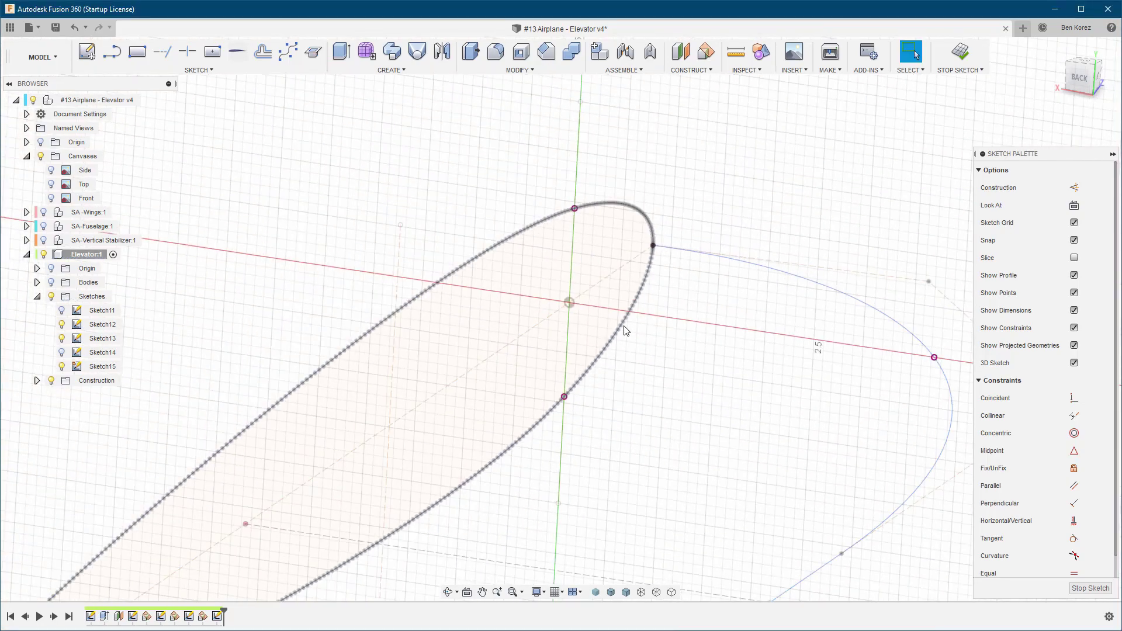
scroll(628, 332, "down", 2)
scroll(629, 332, "down", 5)
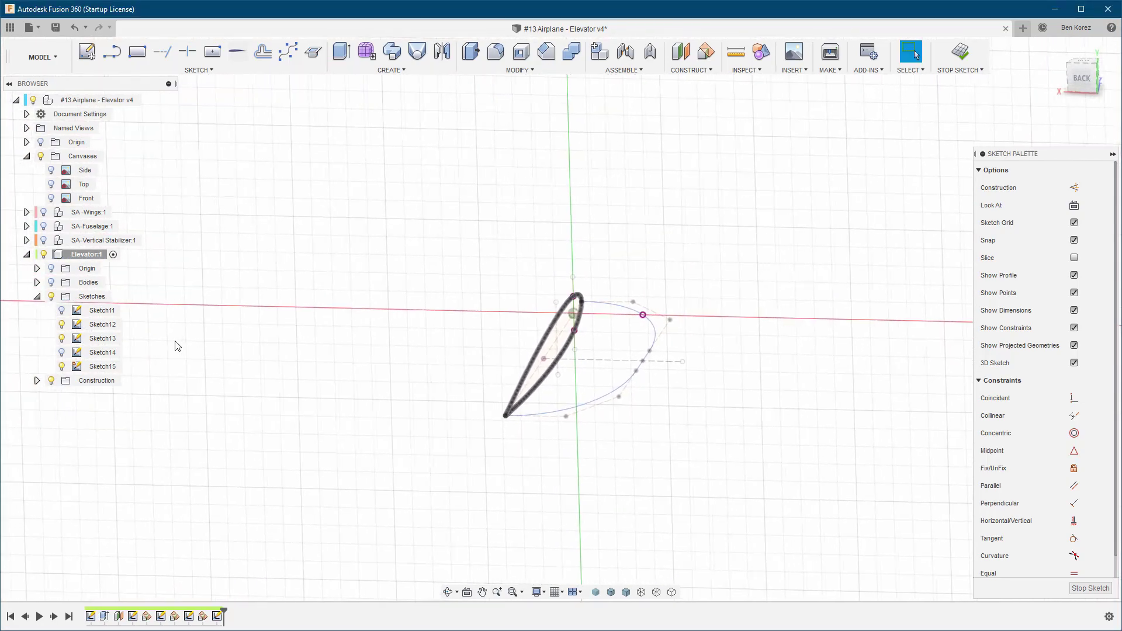
left_click(63, 340)
left_click(62, 339)
left_click(61, 324)
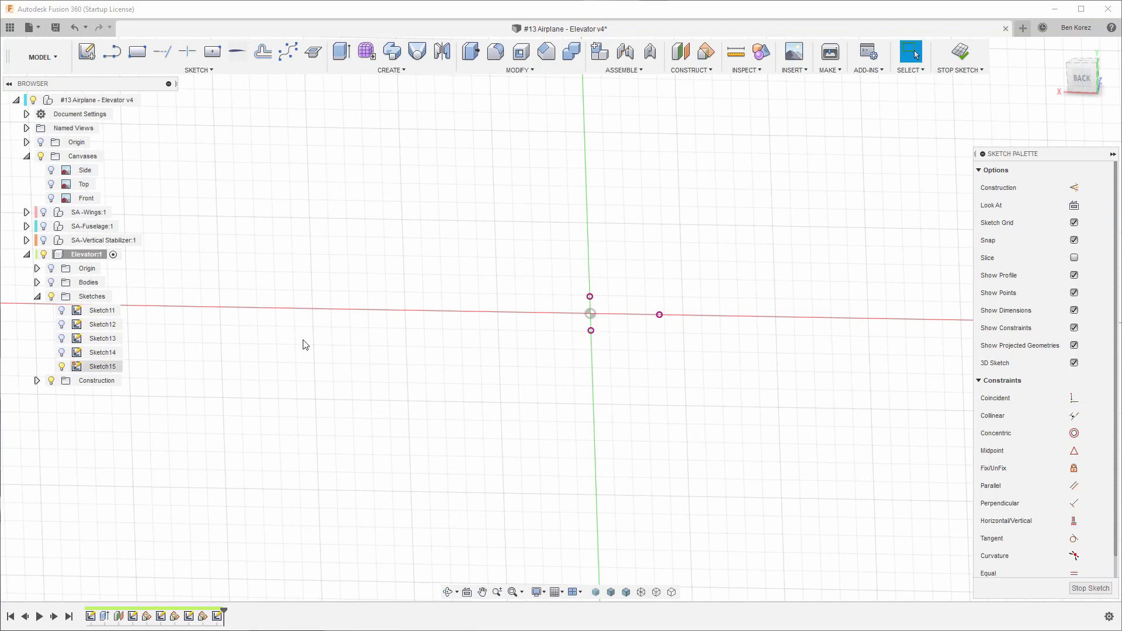
Draw two short parallel horizontal lines toward the tip, starting at the upper and lower airfoil intersection points
left_click(1080, 82)
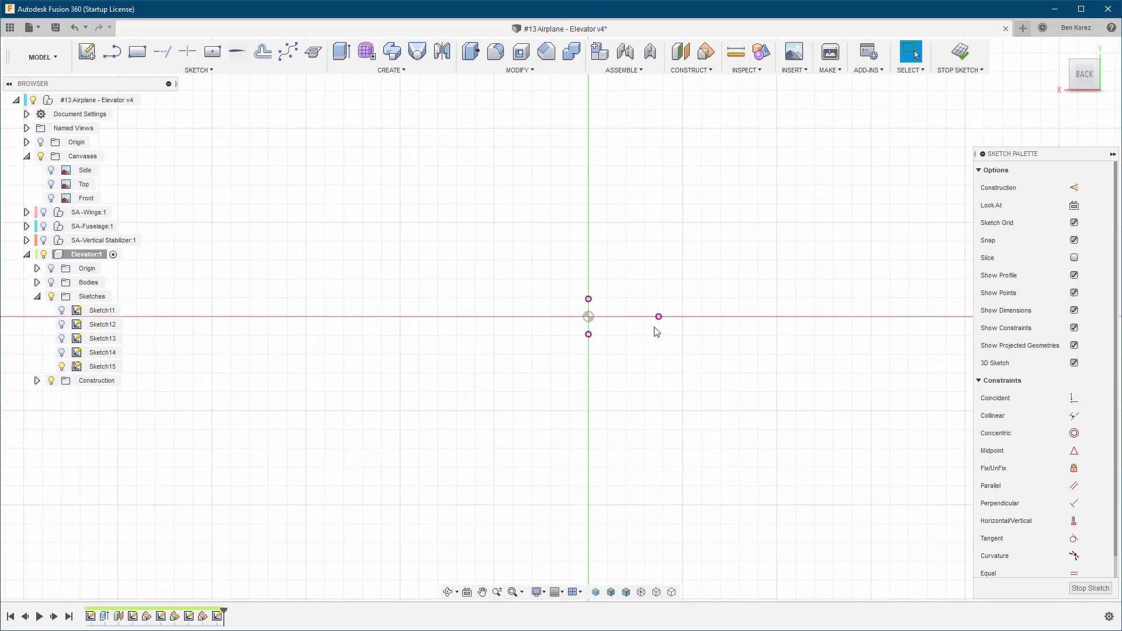
scroll(646, 325, "up", 6)
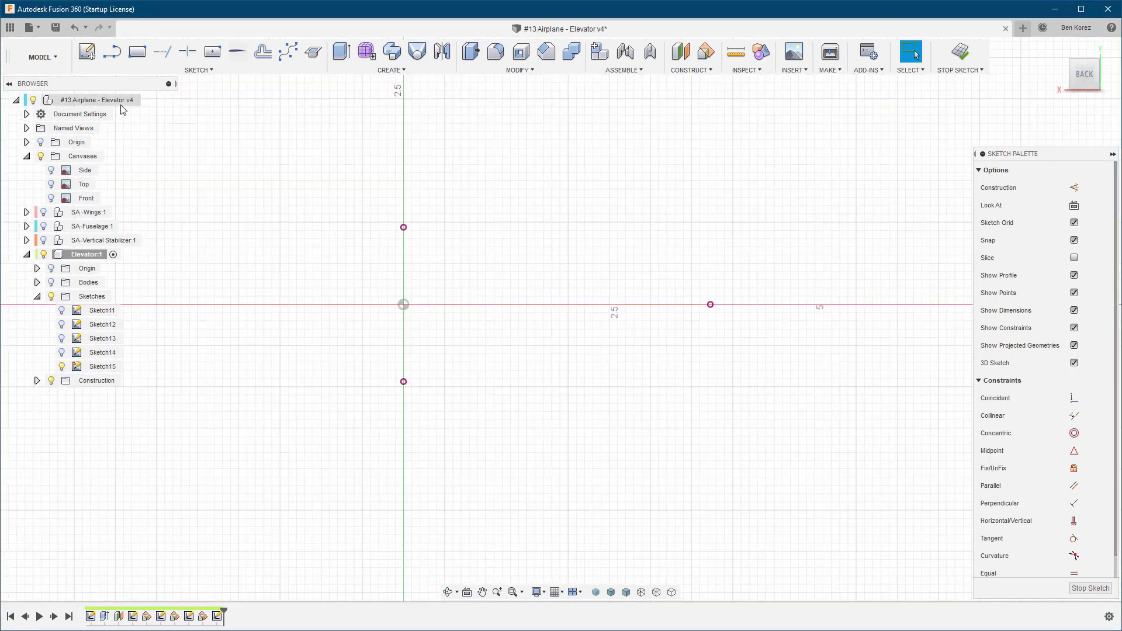
left_click(113, 53)
left_click(404, 227)
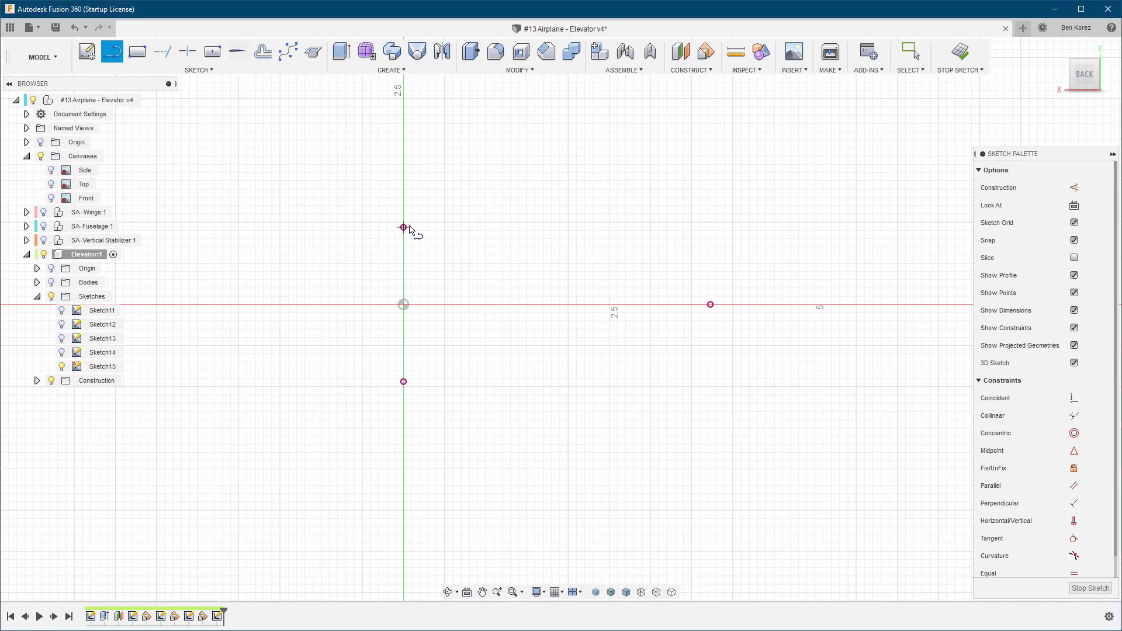
left_click(437, 228)
left_click(404, 381)
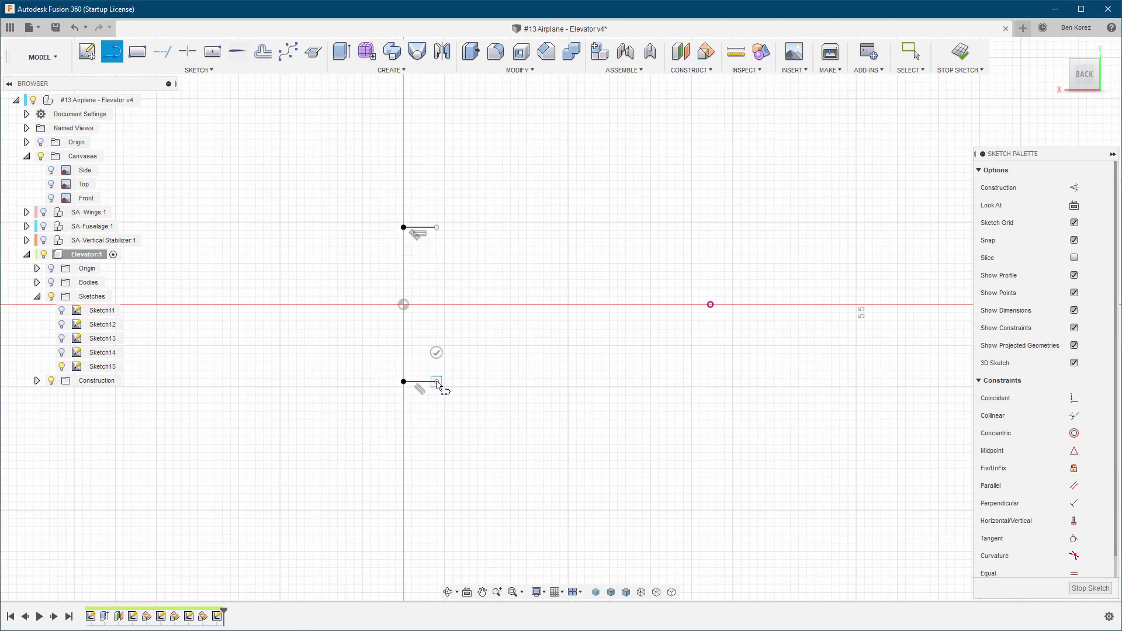
left_click(436, 382)
Align the free ends of the two new short lines vertically with a Horizontal/Vertical constraint
left_click(1072, 521)
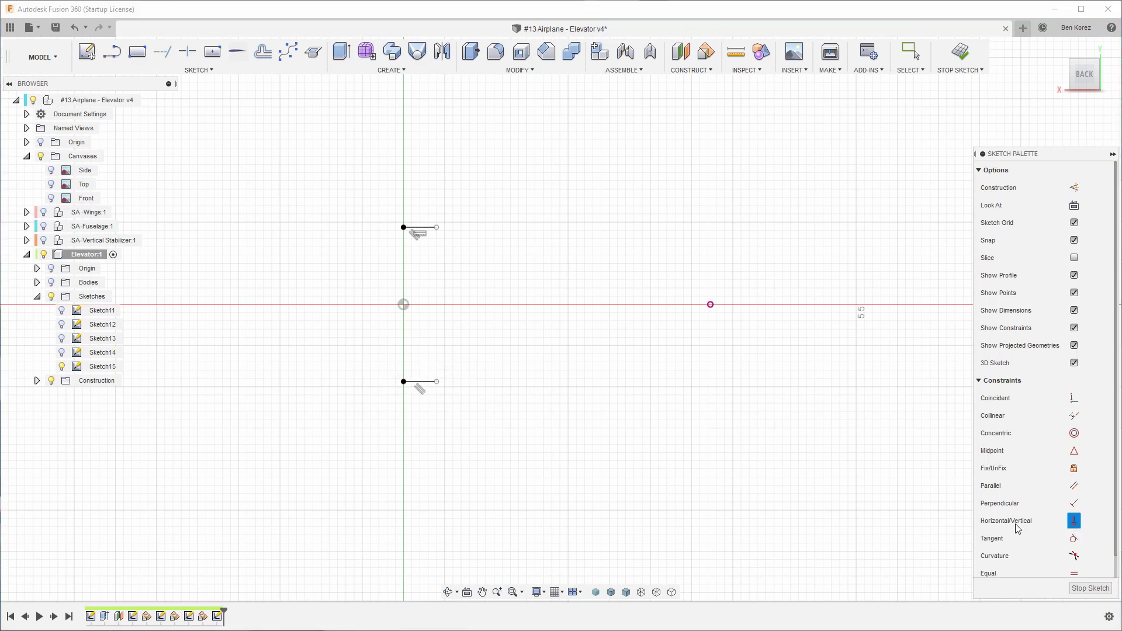
left_click(436, 382)
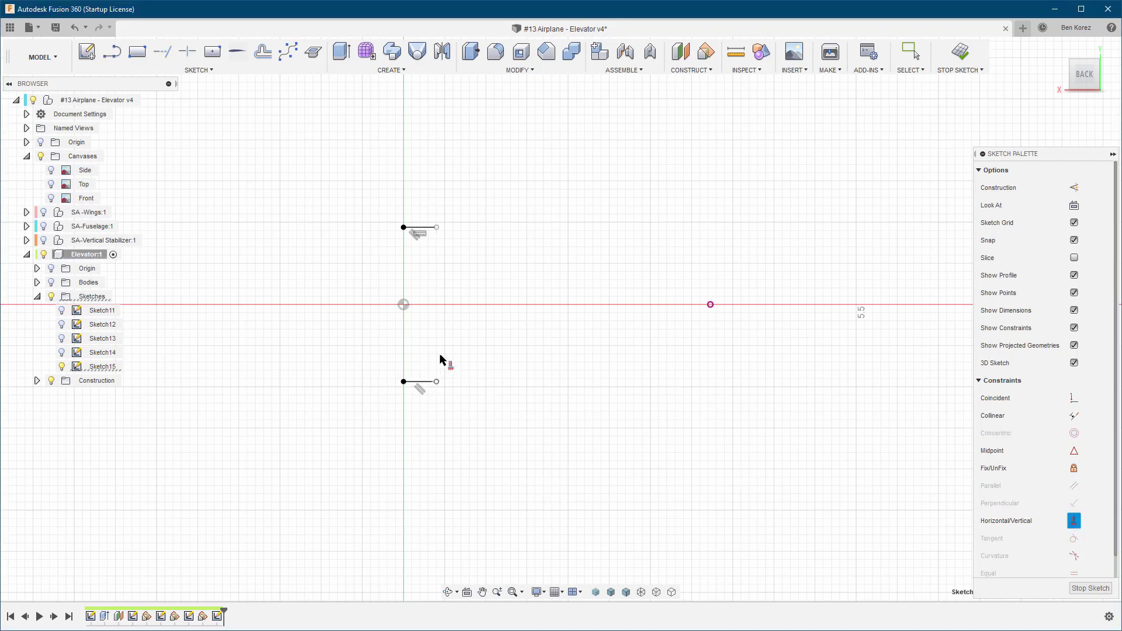
left_click(437, 227)
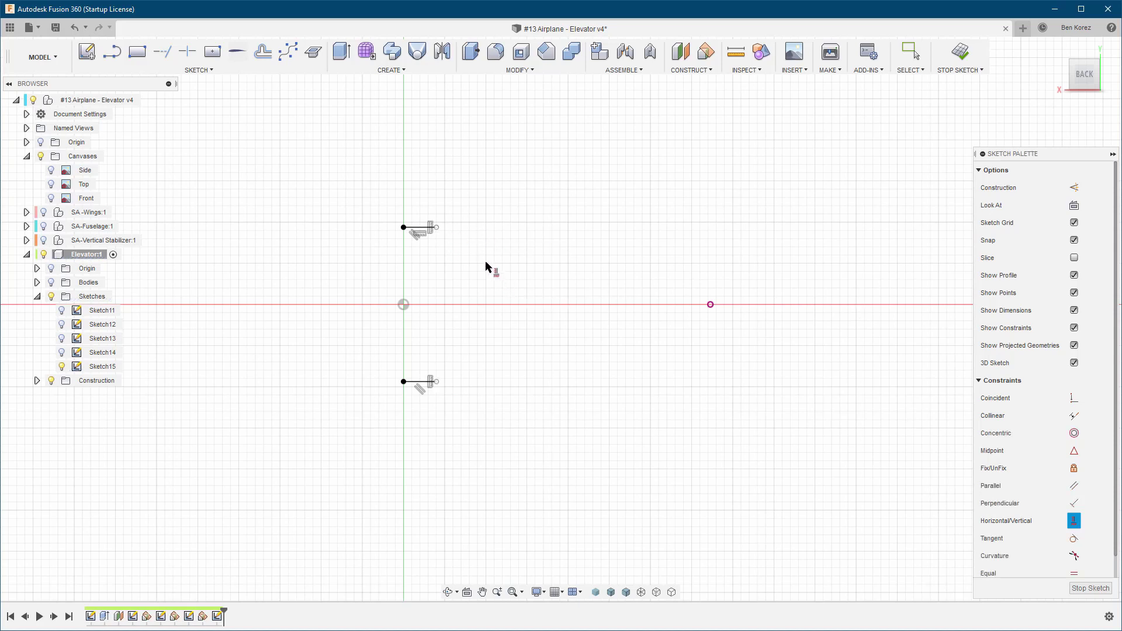
Draw a five-point control point spline between the short lines' free ends, its middle control point on the horizontal axis beyond the tip intersection point
left_click(288, 53)
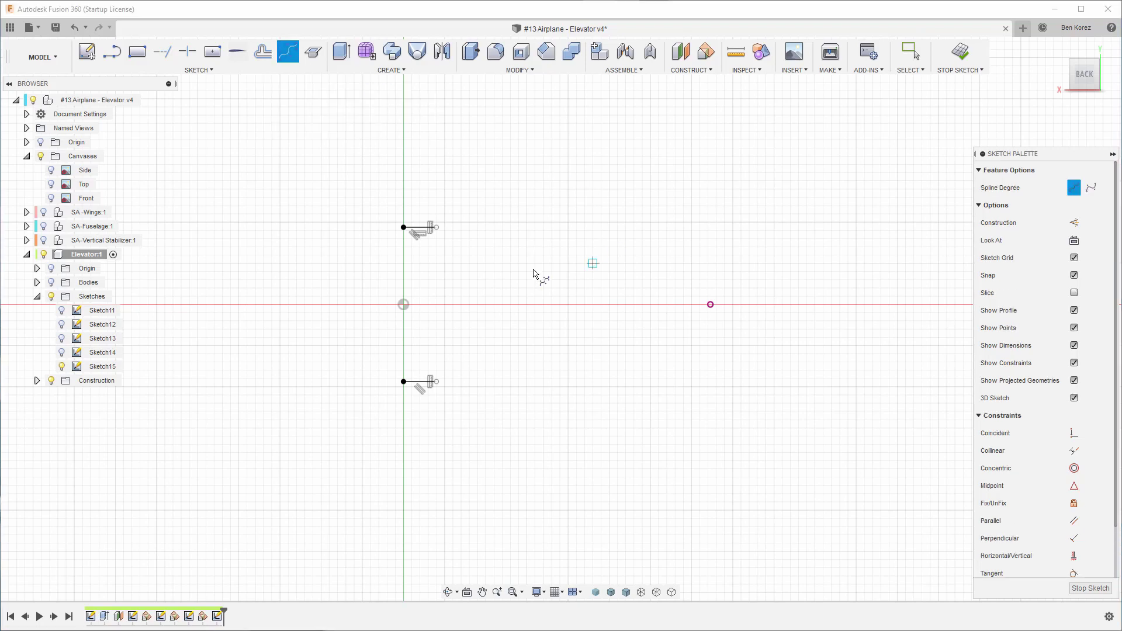
left_click(436, 227)
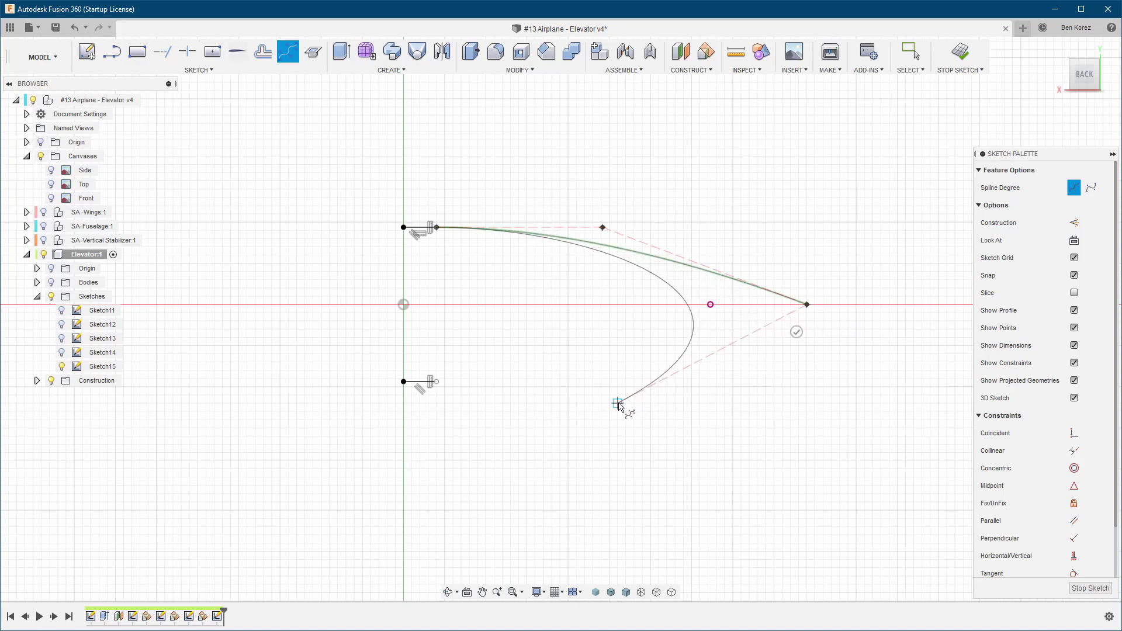
left_click(607, 370)
double_click(436, 382)
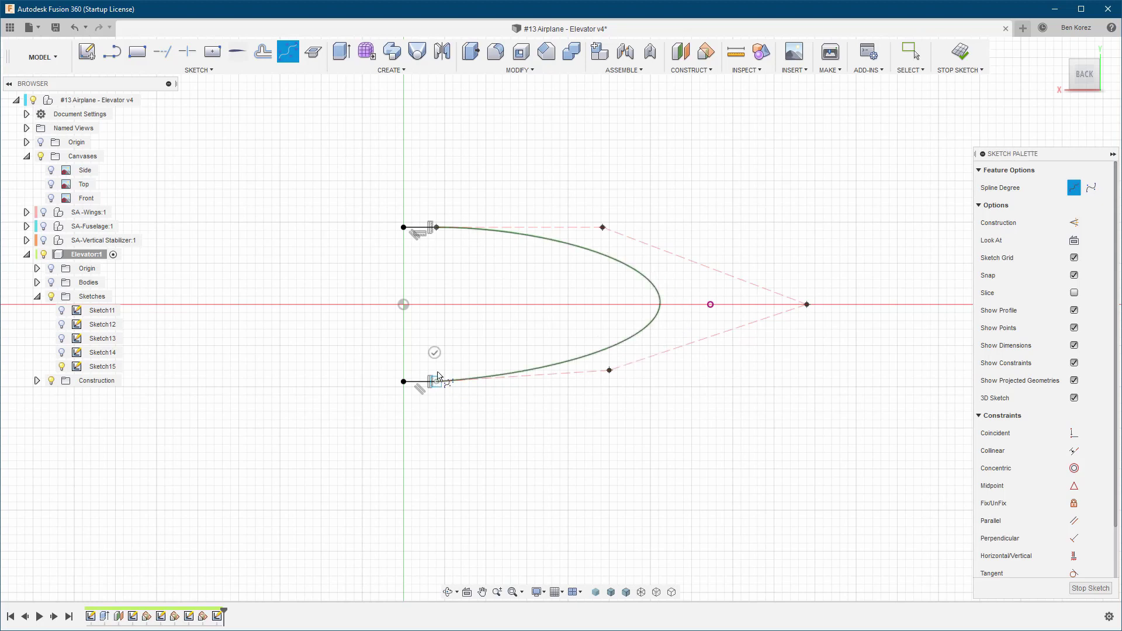
key("Escape")
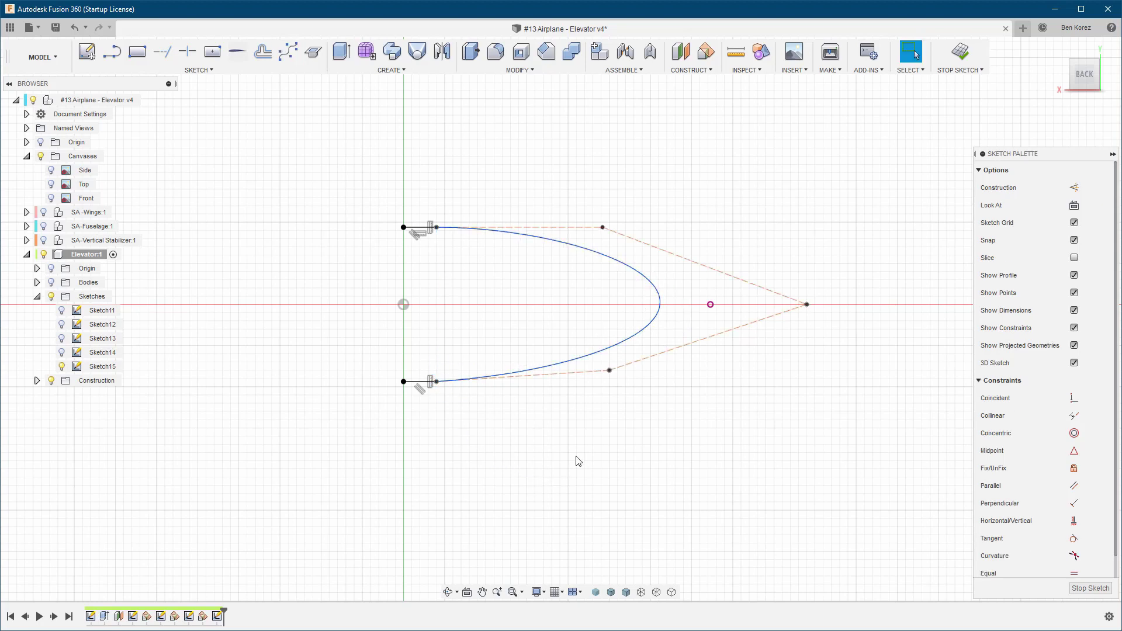
Apply Tangent constraints between the control point spline and both the lower and upper short horizontal lines
left_click(1073, 539)
left_click(480, 380)
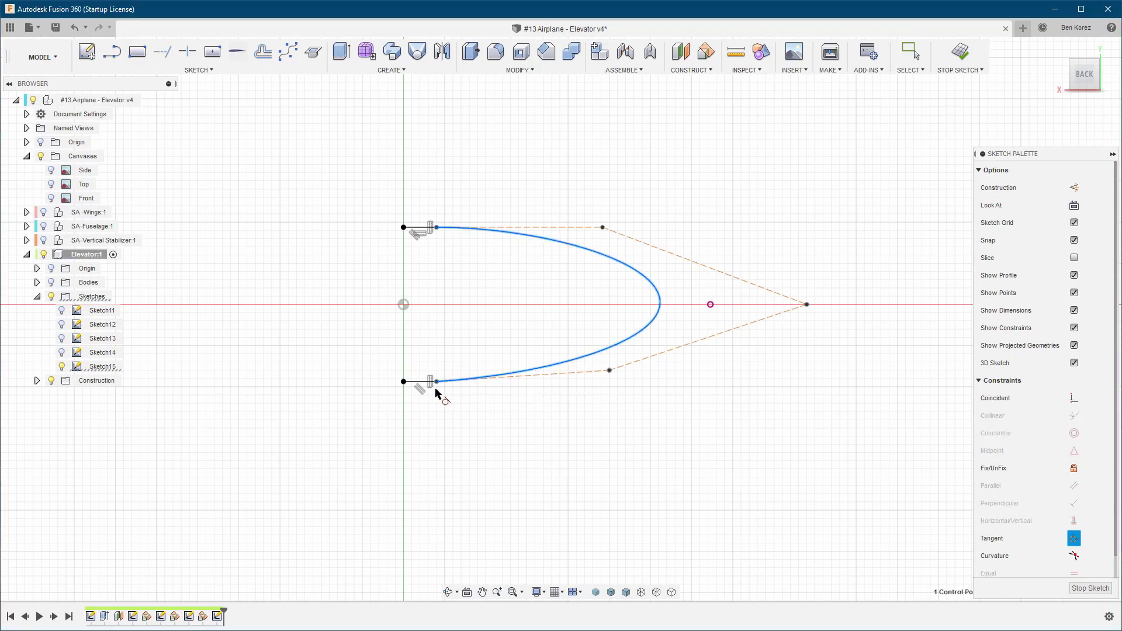
left_click(425, 385)
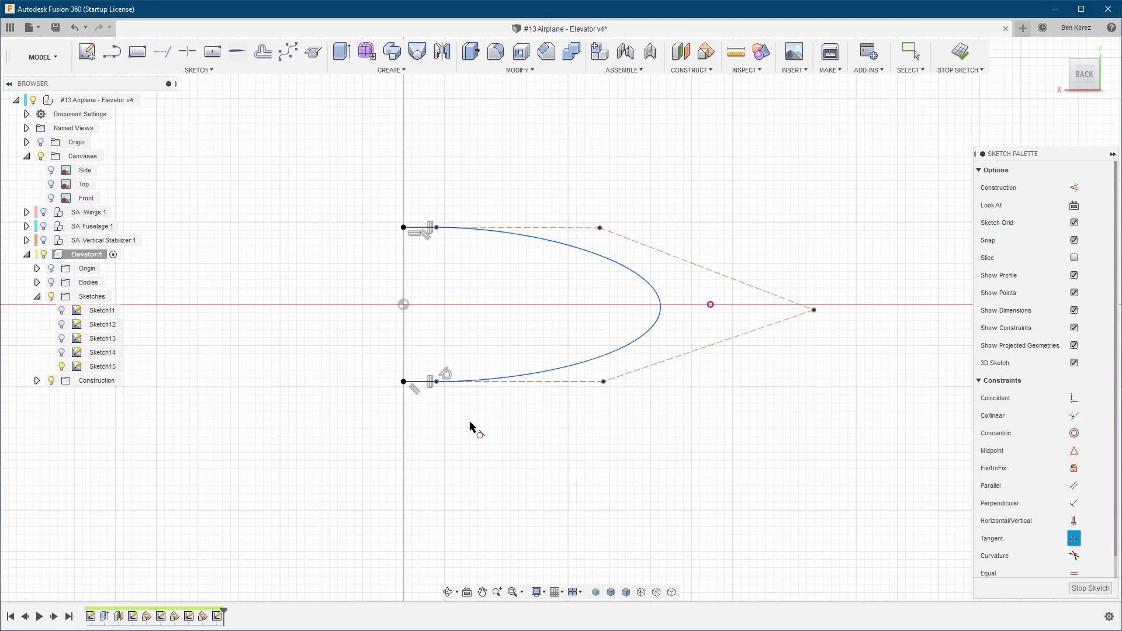
left_click(492, 231)
left_click(424, 231)
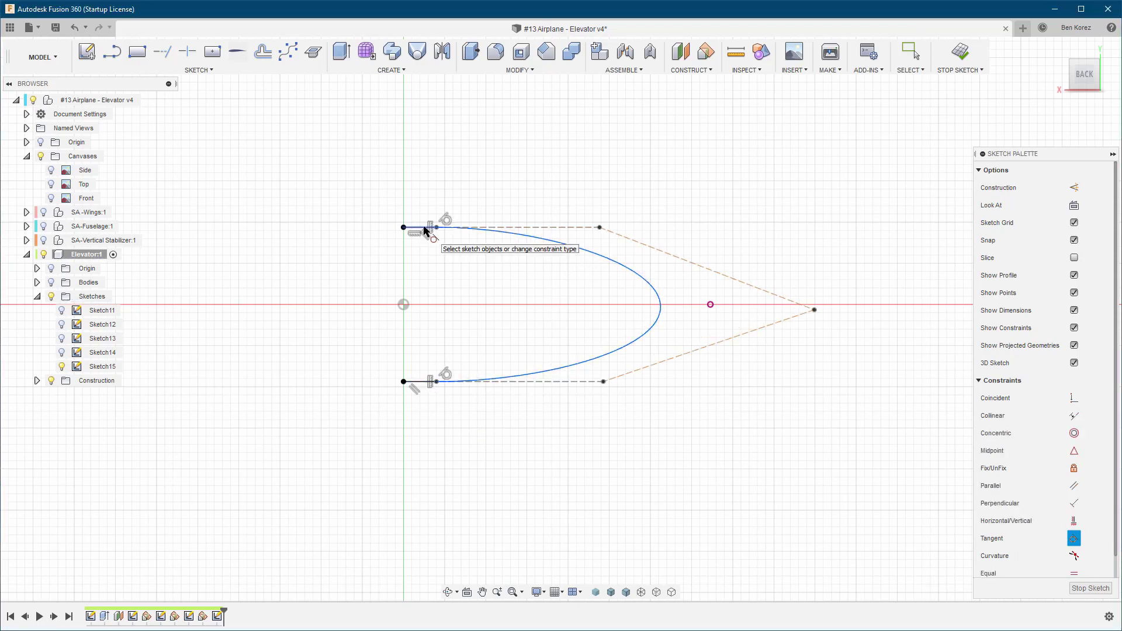
Constrain the spline to pass through the tip intersection point on the horizontal axis with a Coincident constraint
left_click(1075, 400)
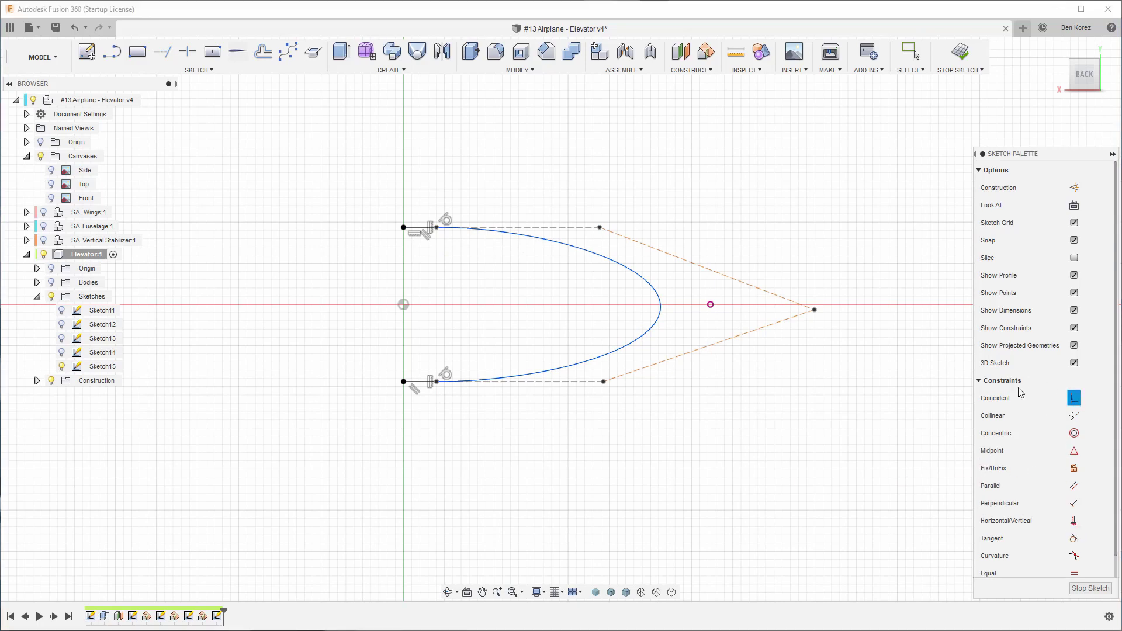
left_click(660, 311)
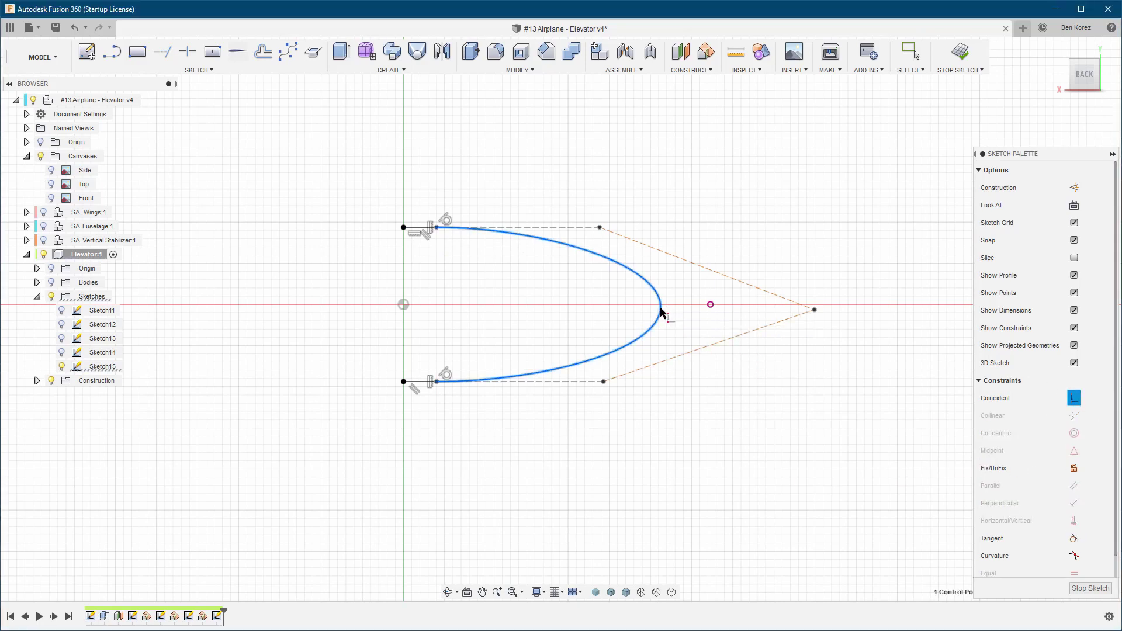
left_click(710, 305)
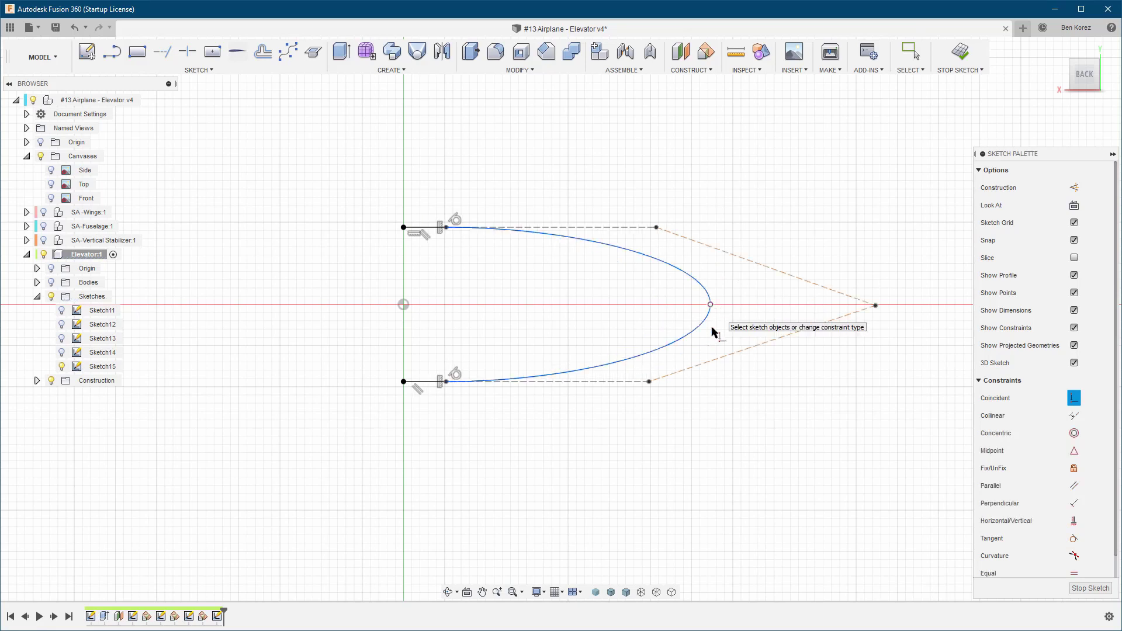
key("Escape")
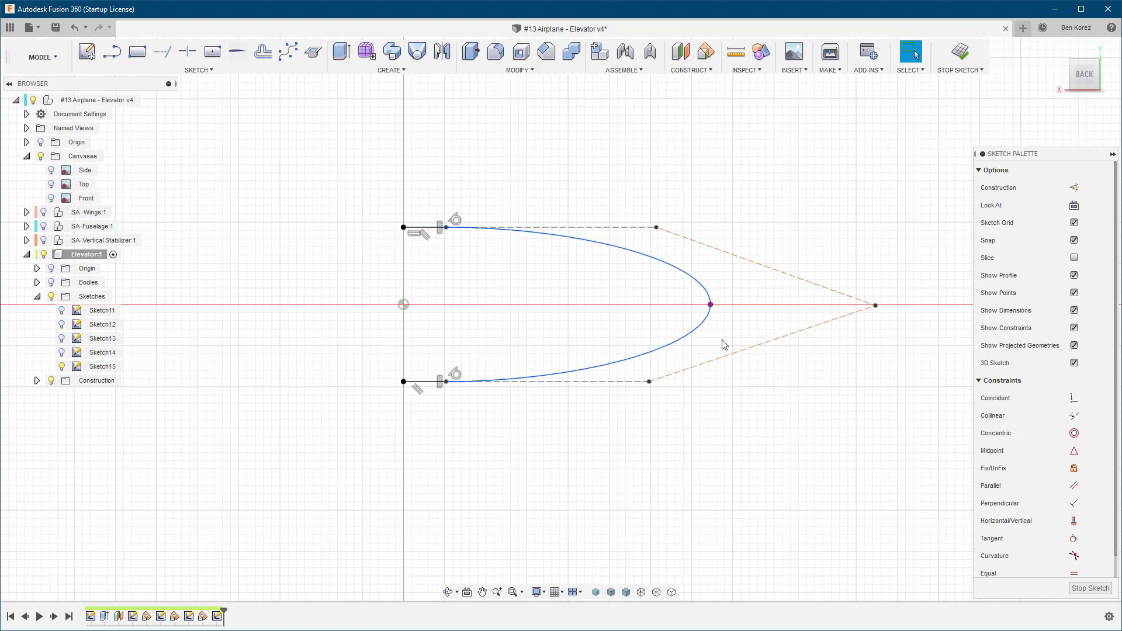
Finish the cross-section sketch and show Sketch12, Sketch13 and Sketch14 again alongside Sketch15
left_click(958, 55)
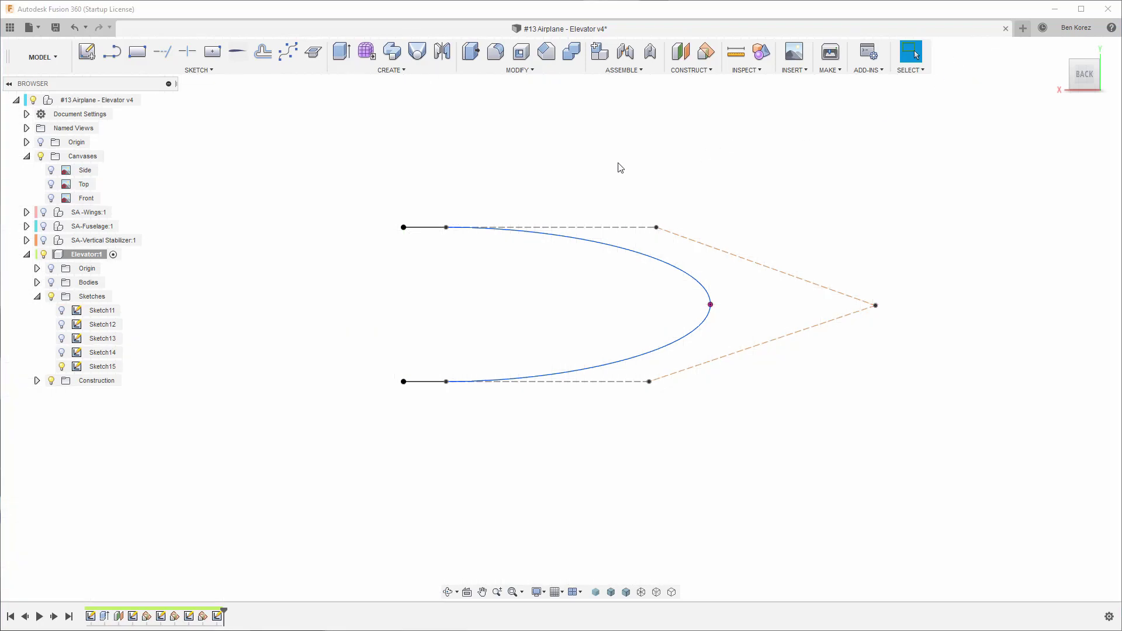
left_click(62, 353)
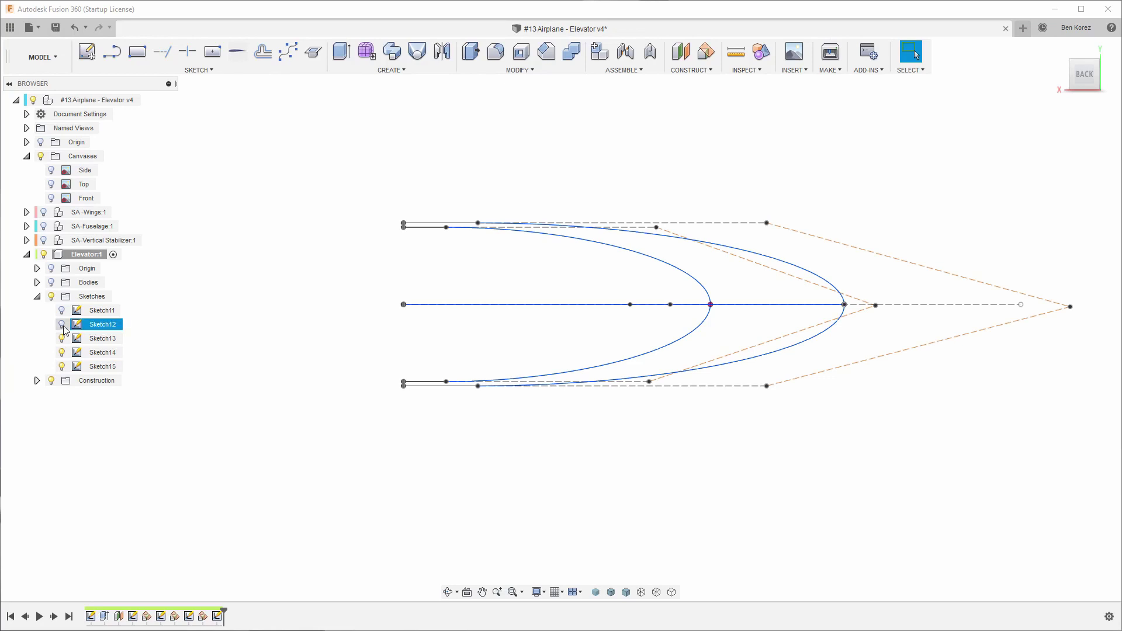
left_click(62, 324)
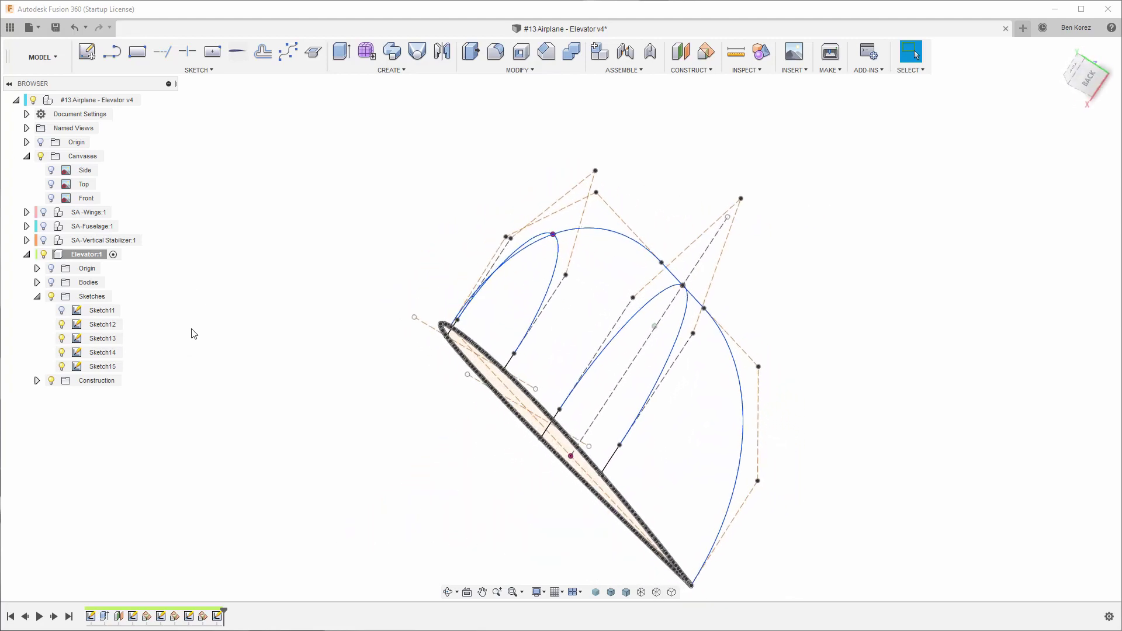
Switch to the Patch workspace and start a surface Loft
left_click(47, 58)
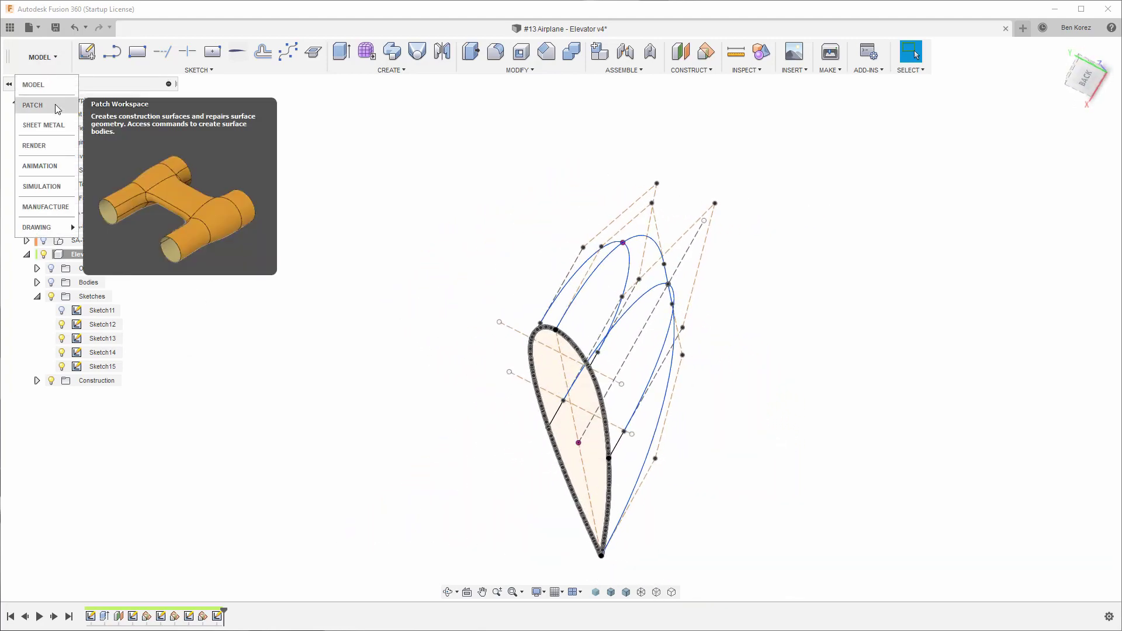
left_click(54, 104)
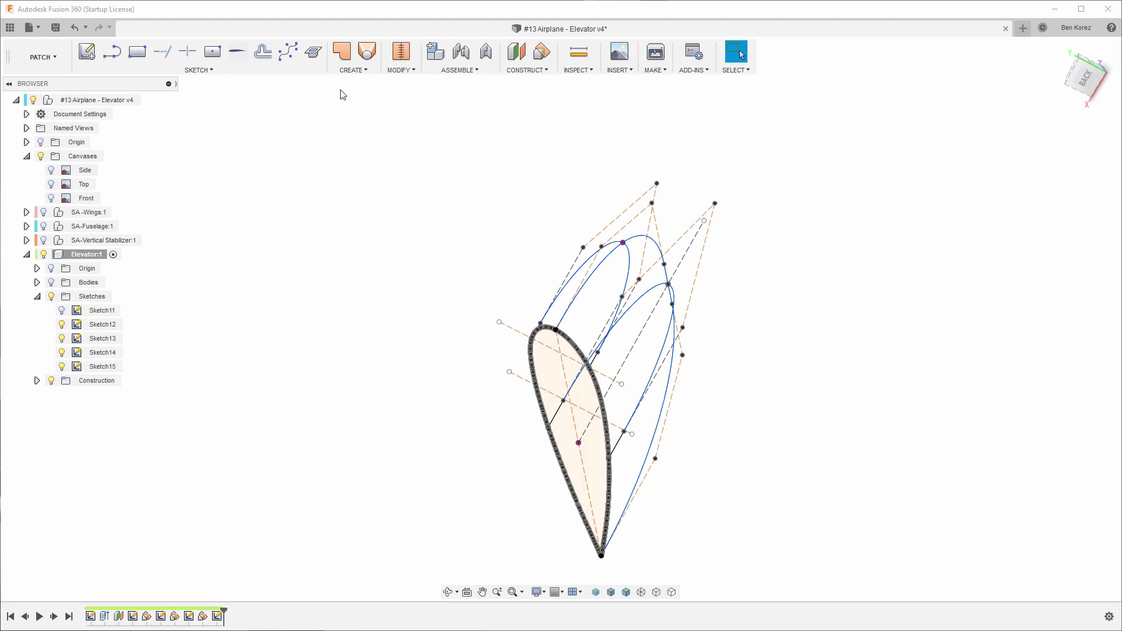
left_click(367, 54)
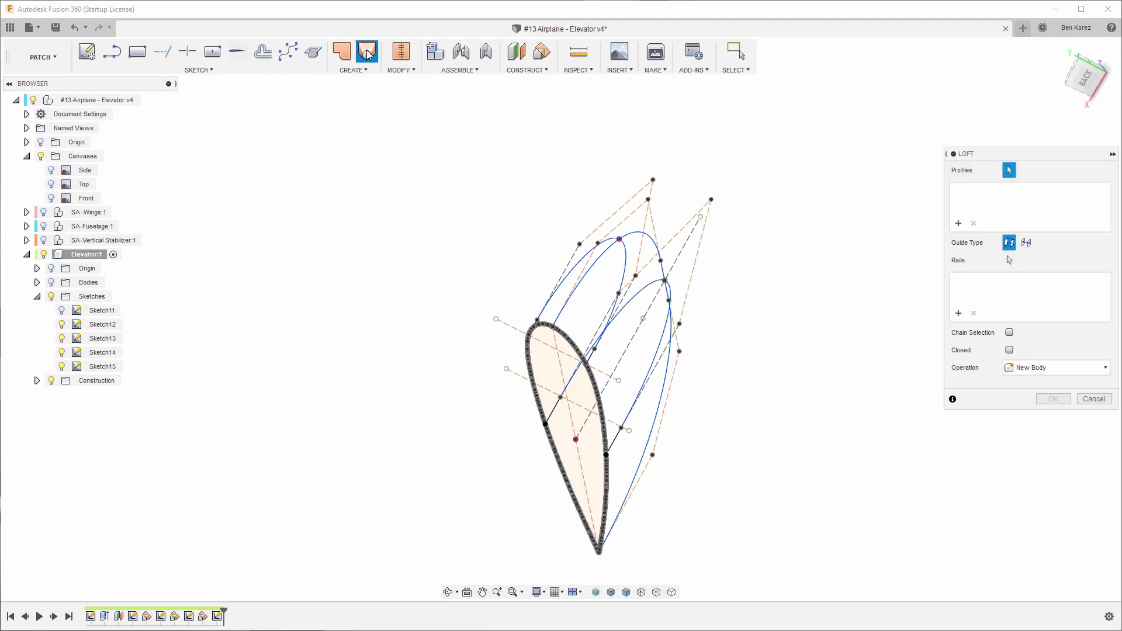
scroll(538, 382, "up", 8)
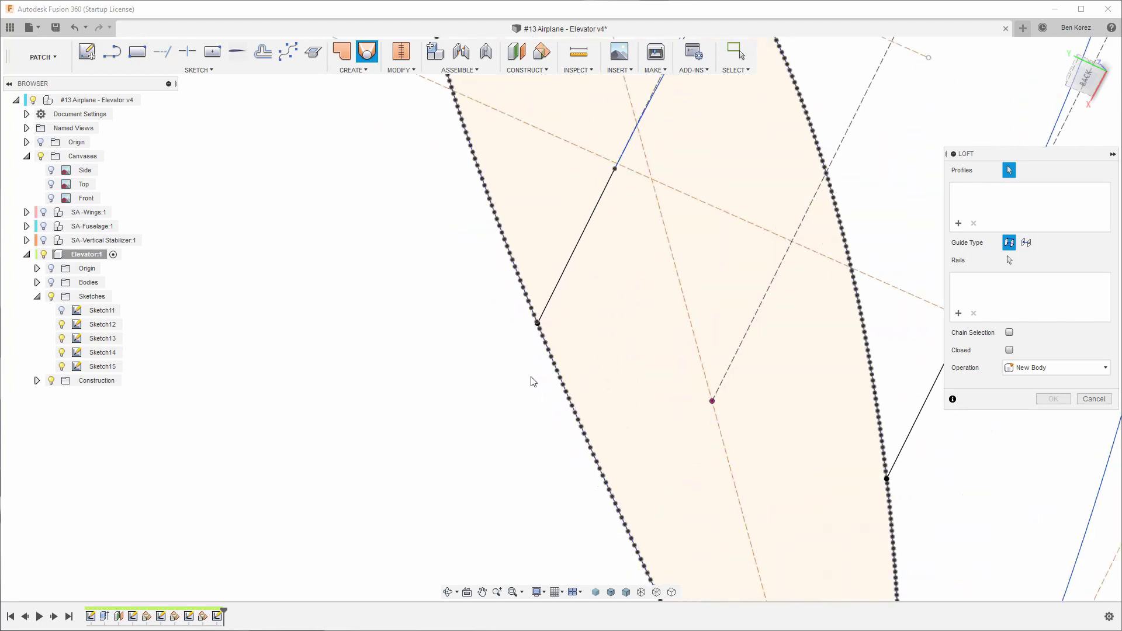
scroll(535, 372, "up", 3)
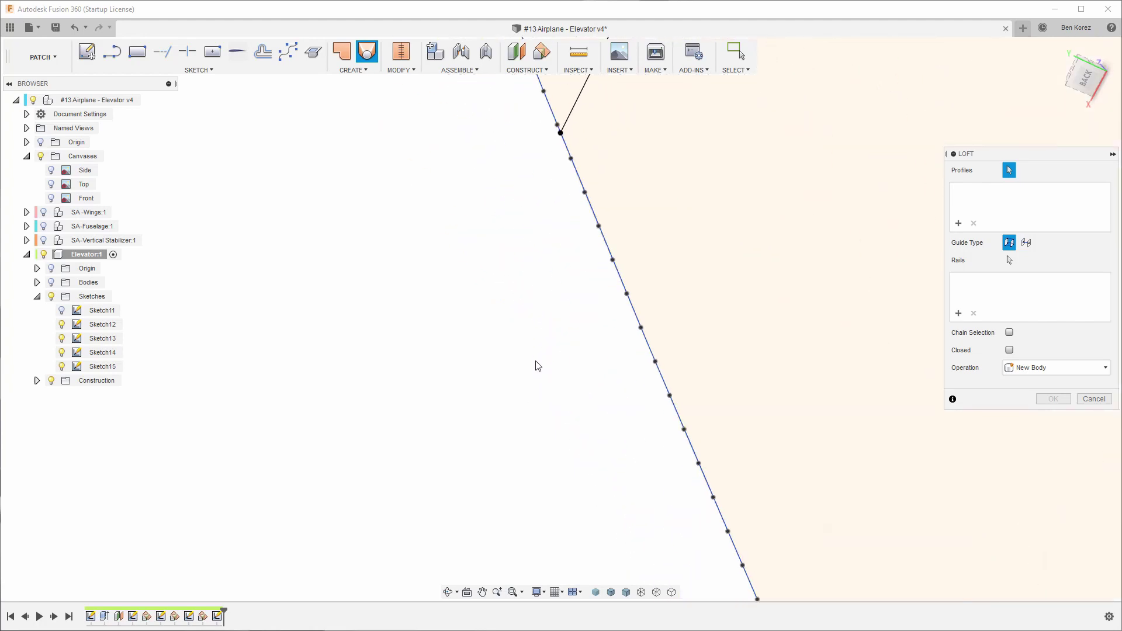
left_click(621, 278)
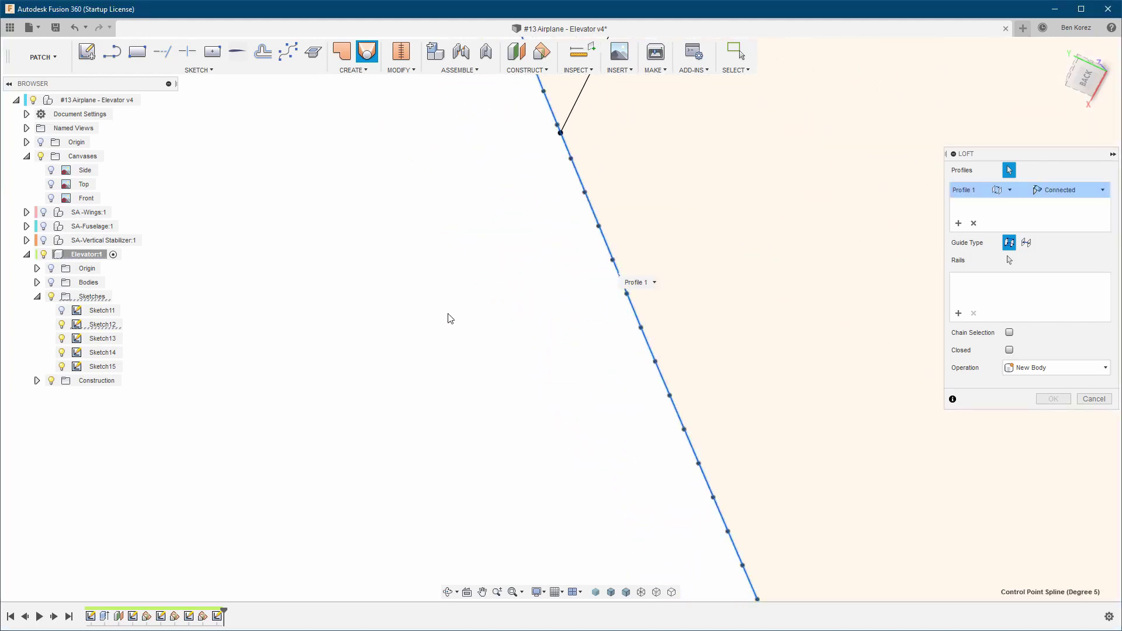
scroll(409, 317, "down", 8)
scroll(371, 316, "down", 8)
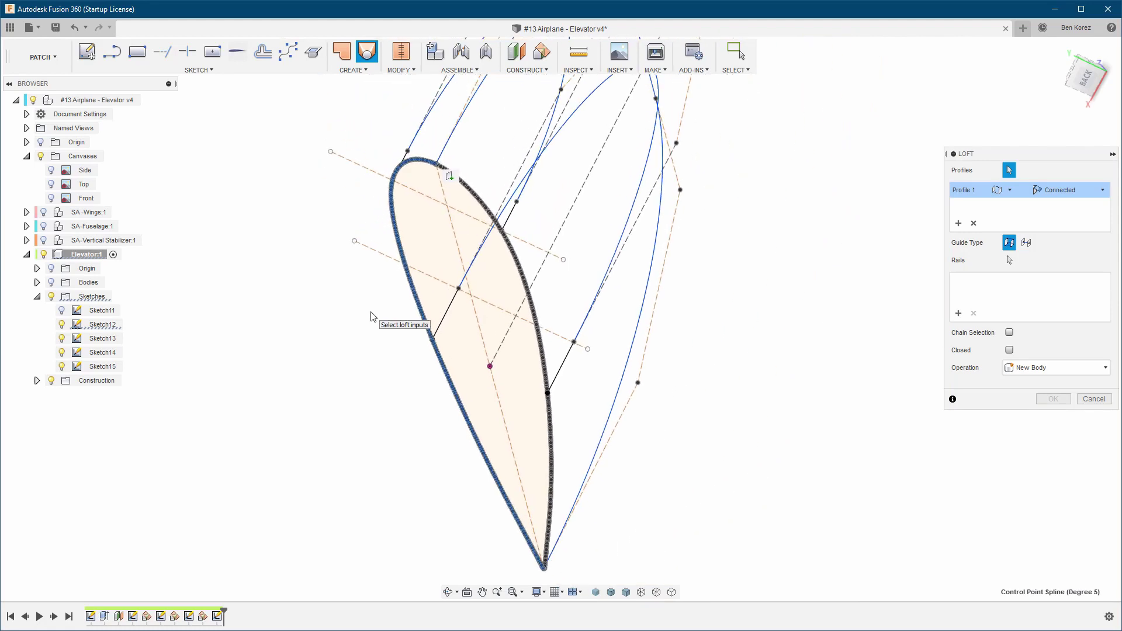
middle_click_drag(449, 258, 478, 186, "shift")
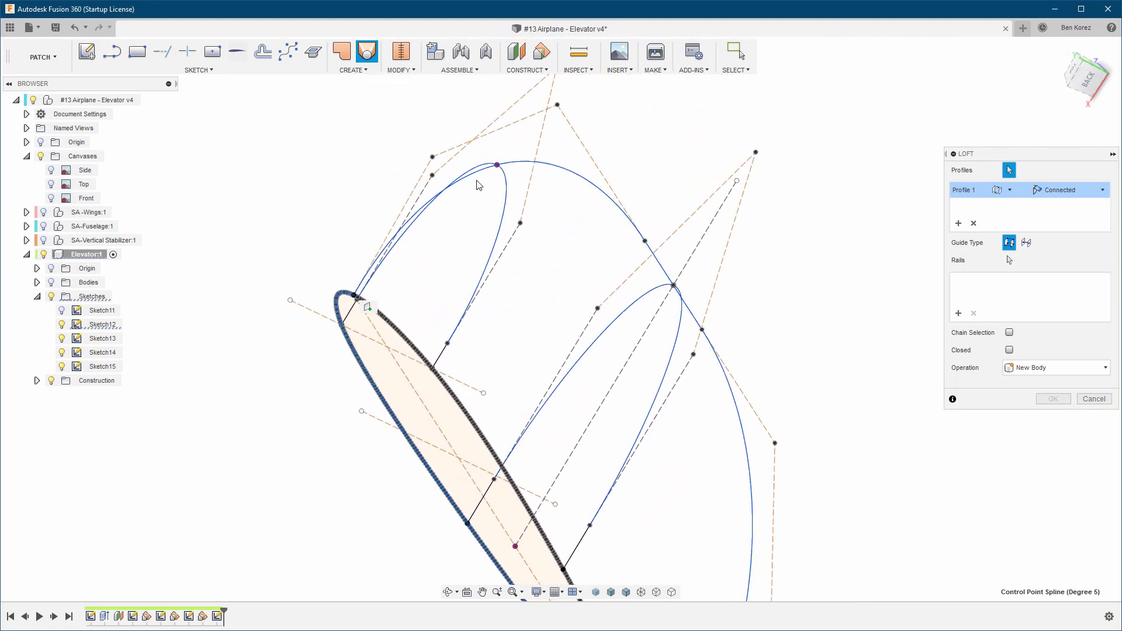
middle_click_drag(569, 175, 680, 398, "shift")
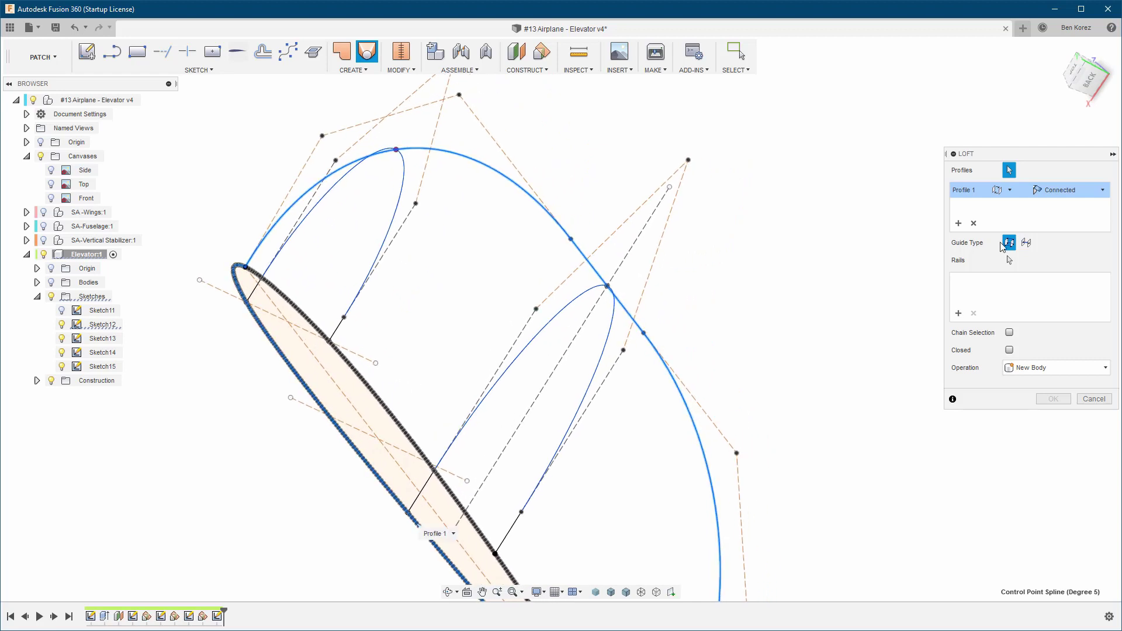
left_click(973, 224)
Choose one side of the airfoil spline as loft Profile 1 and the spline tip outline as Profile 2
middle_click_drag(643, 328, 566, 358, "shift")
scroll(488, 446, "up", 5)
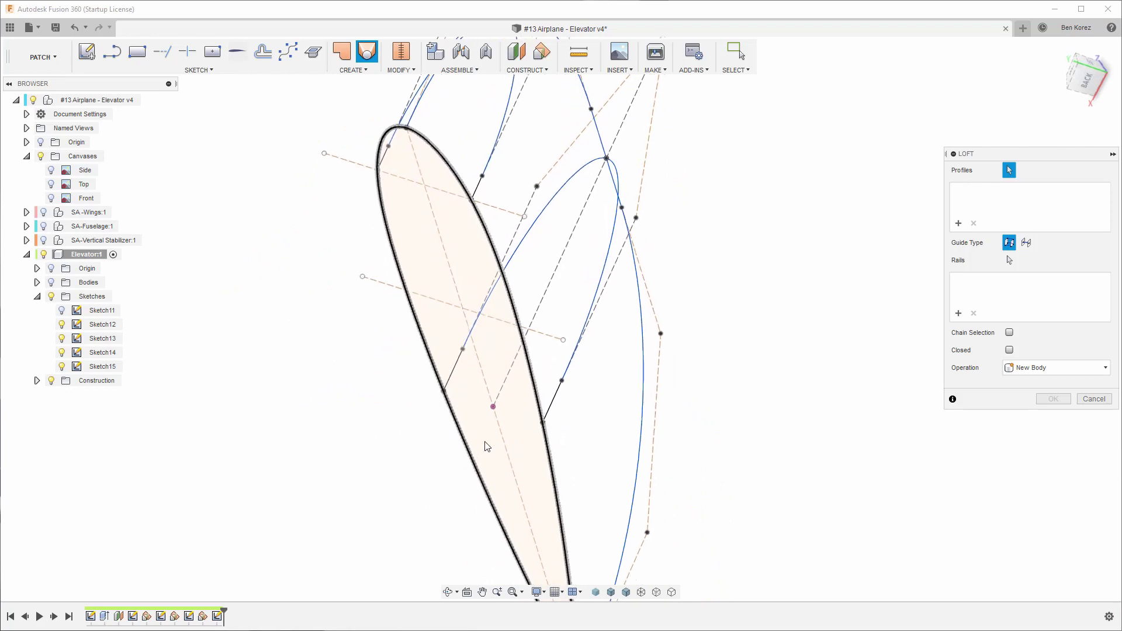
scroll(458, 449, "up", 5)
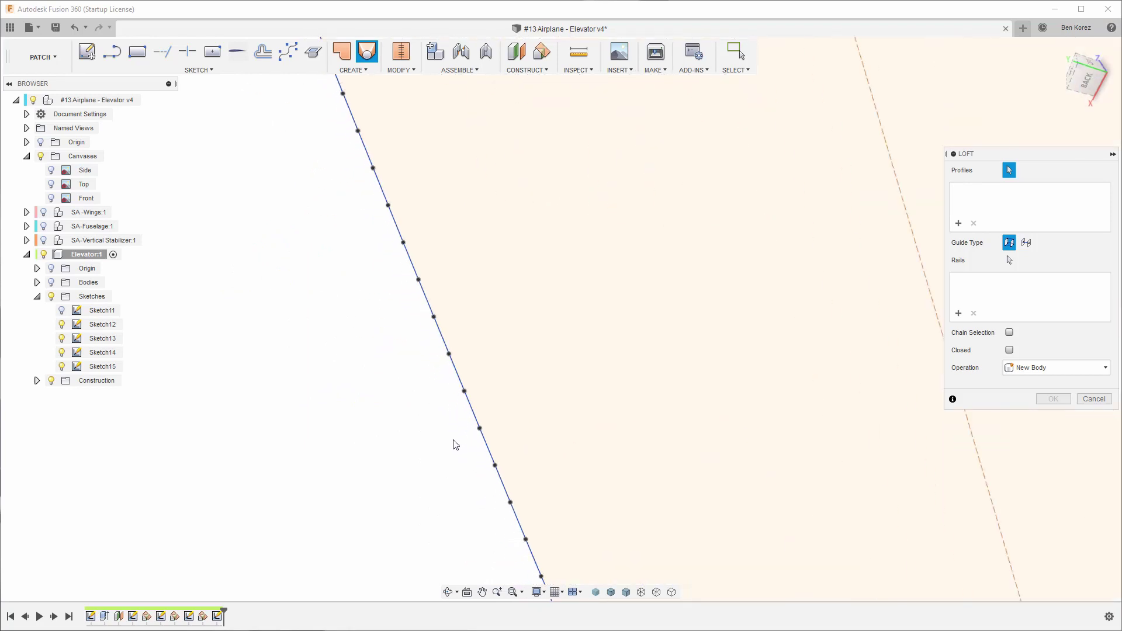
left_click(459, 376)
scroll(432, 402, "down", 5)
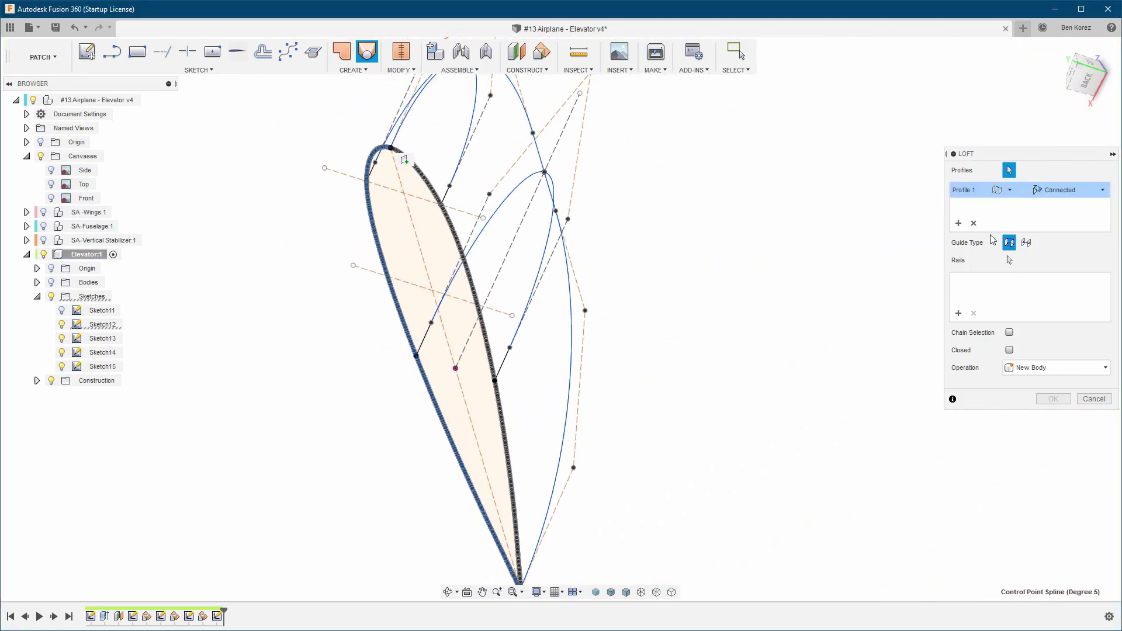
left_click(958, 225)
scroll(847, 217, "down", 3)
middle_click_drag(856, 216, 818, 219, "shift")
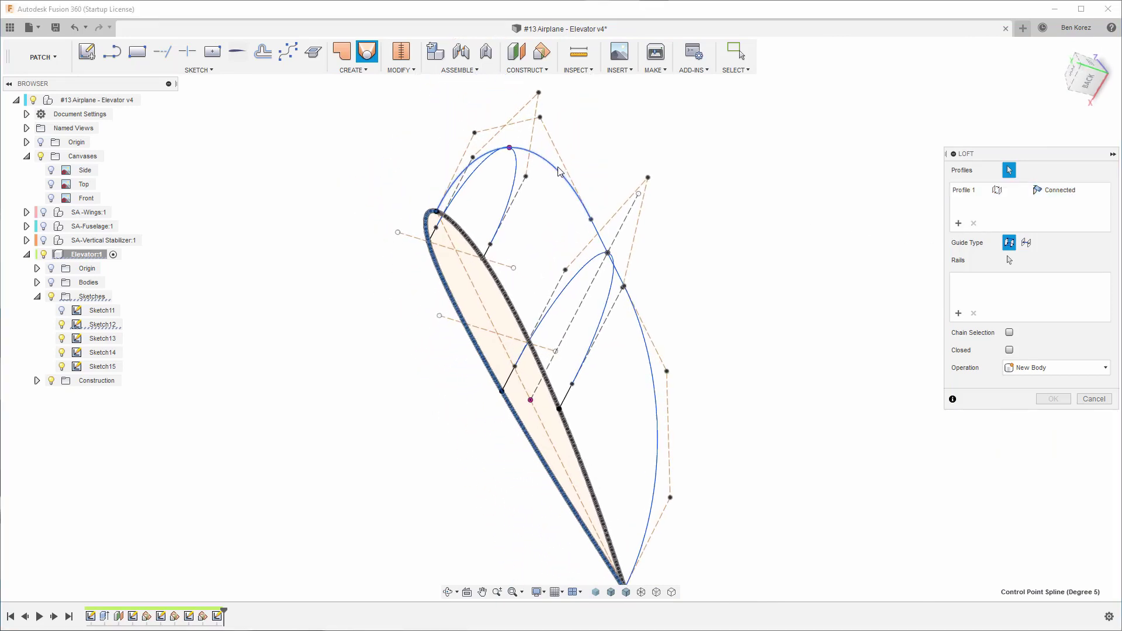
left_click(558, 167)
middle_click_drag(559, 169, 801, 318, "shift")
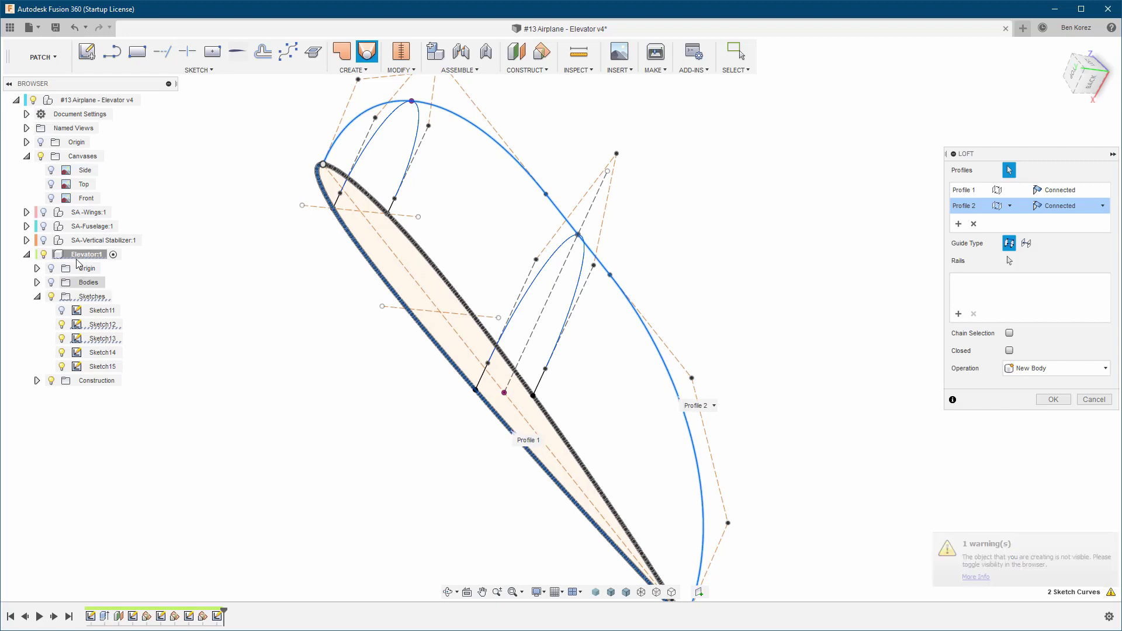
Show the elevator's Bodies folder with Body19 hidden, and add the opposite side of the airfoil as loft Profile 3
left_click(52, 283)
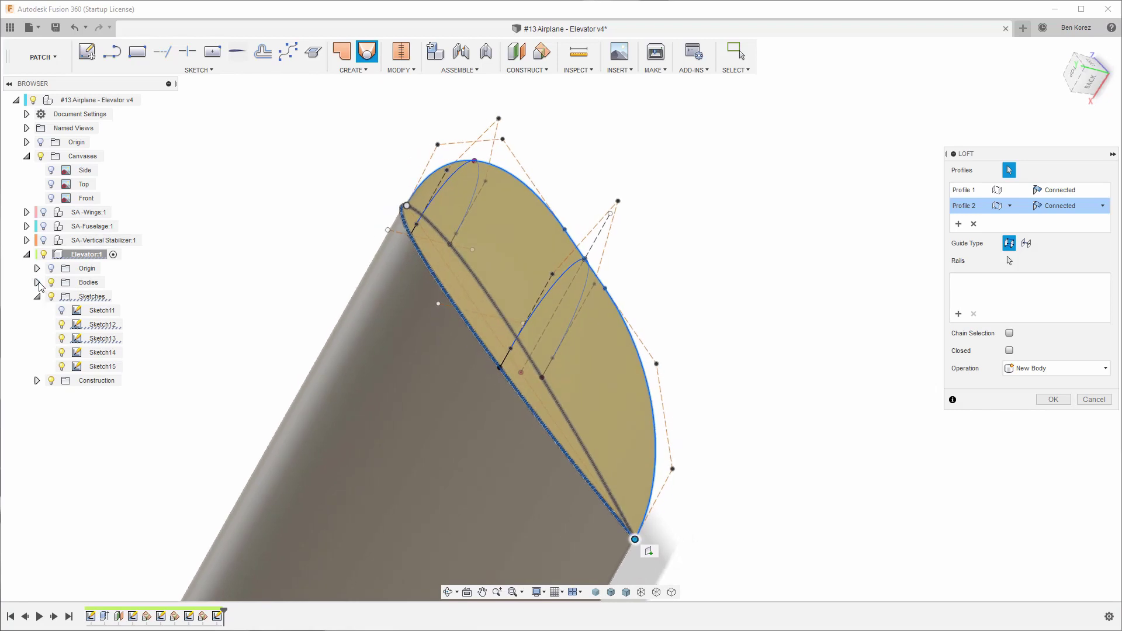
left_click(37, 282)
left_click(62, 296)
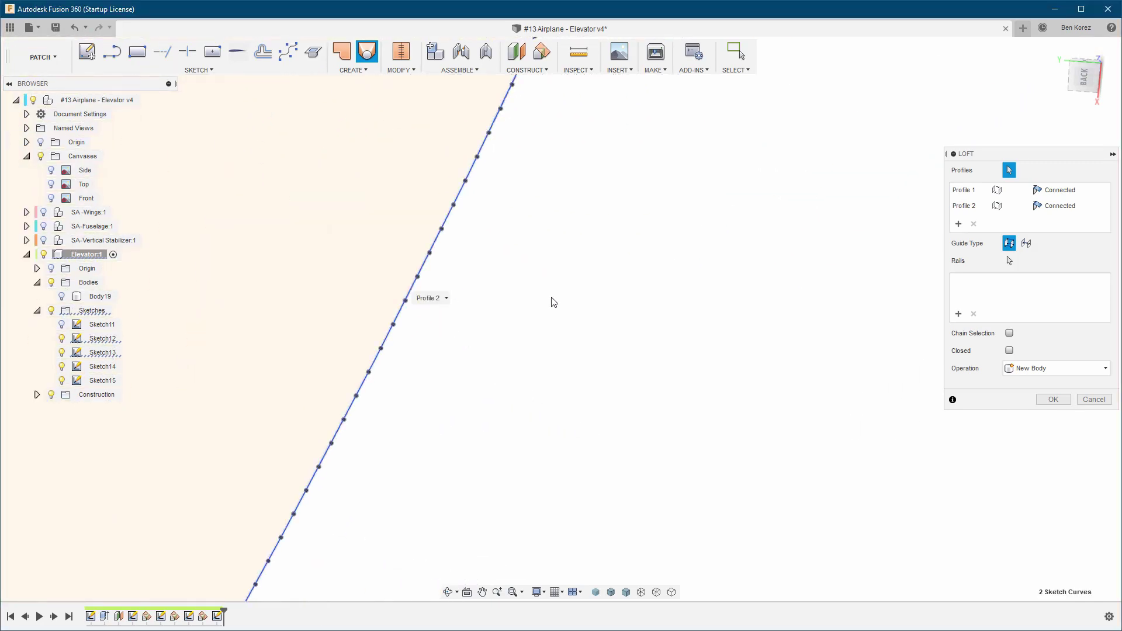
left_click(554, 303)
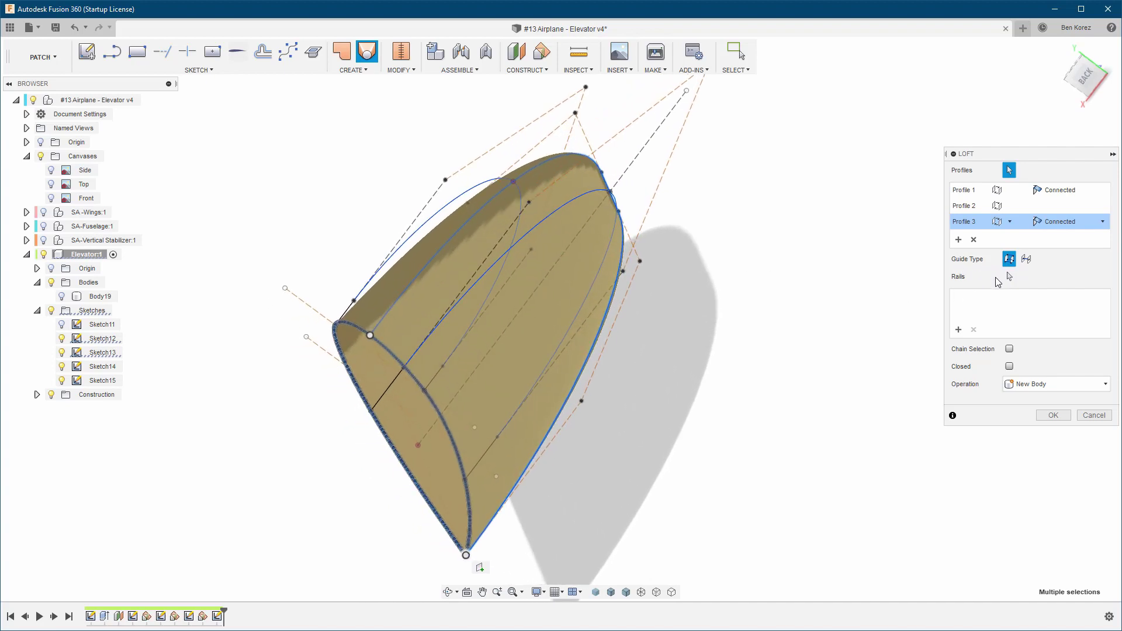
Add the two spline cross-sections with their short lines as Rail 1 and Rail 2, and complete the loft as a new body
left_click(1009, 278)
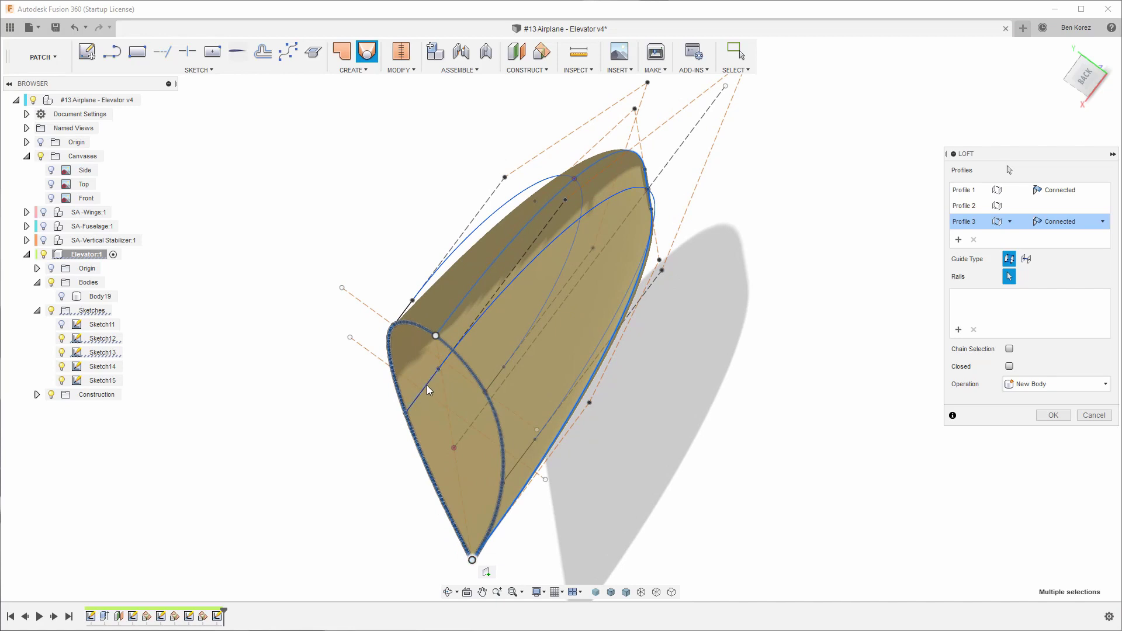
left_click(447, 362)
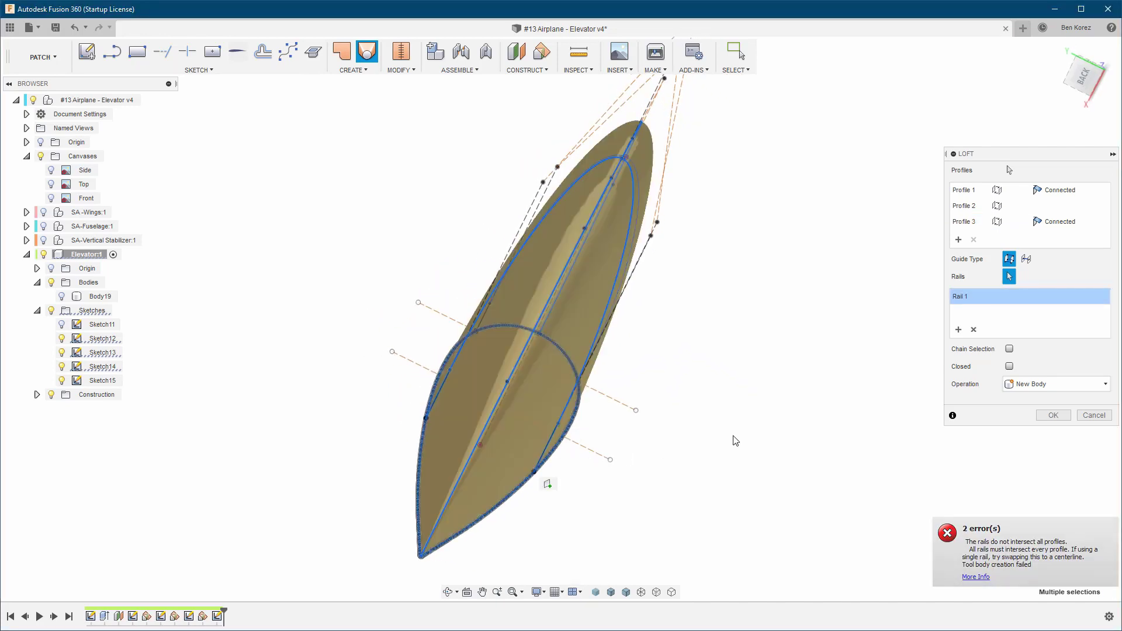
left_click(957, 330)
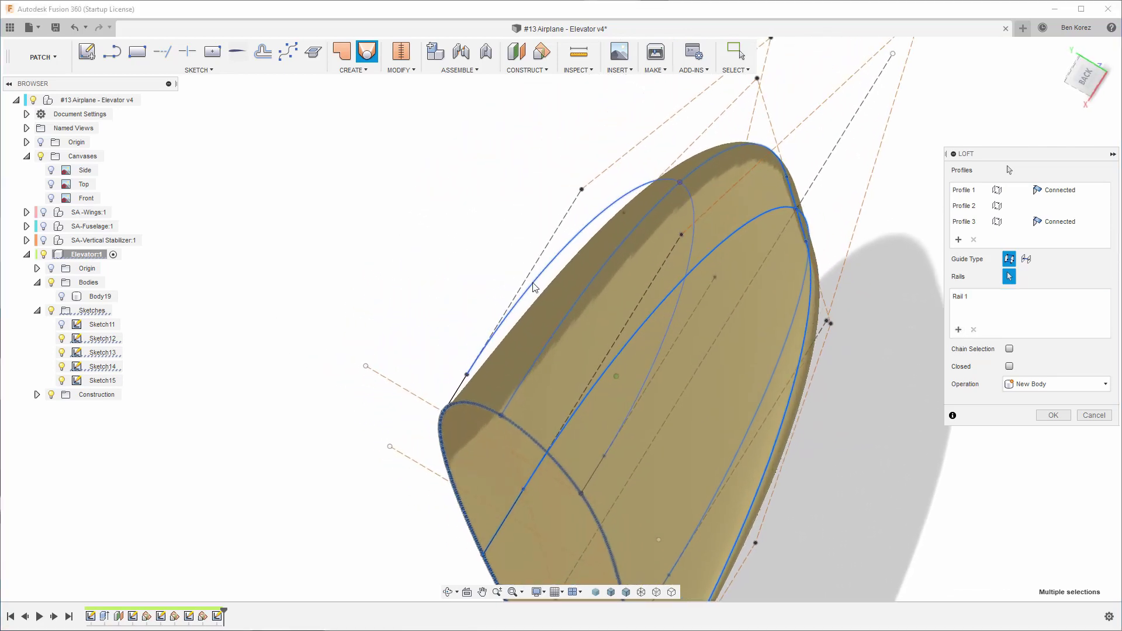
left_click(462, 394)
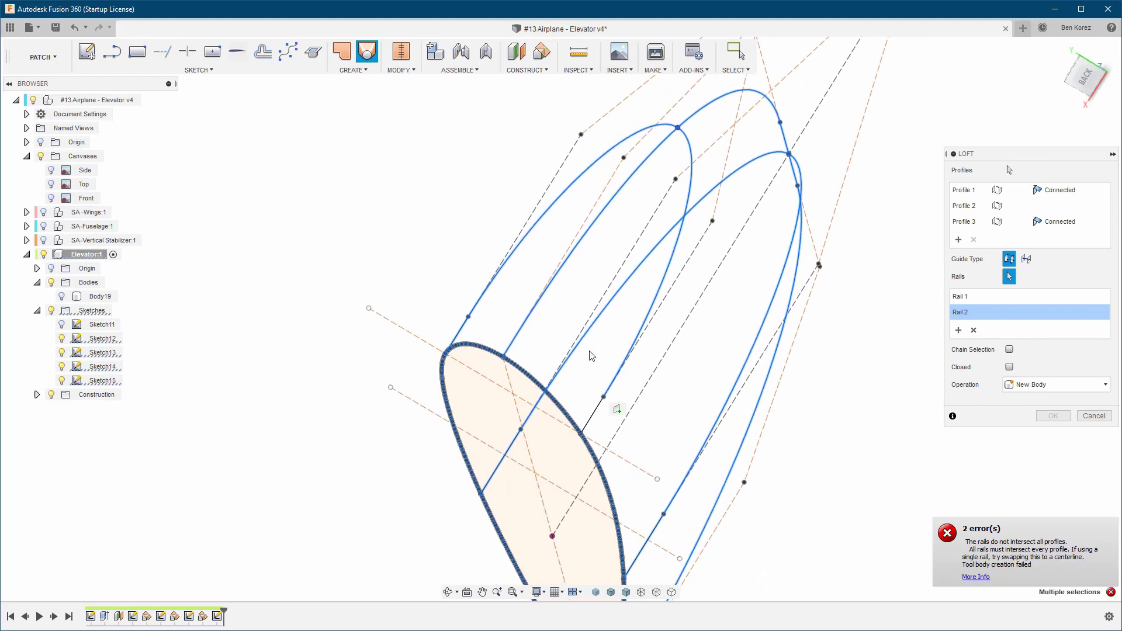
left_click(597, 415)
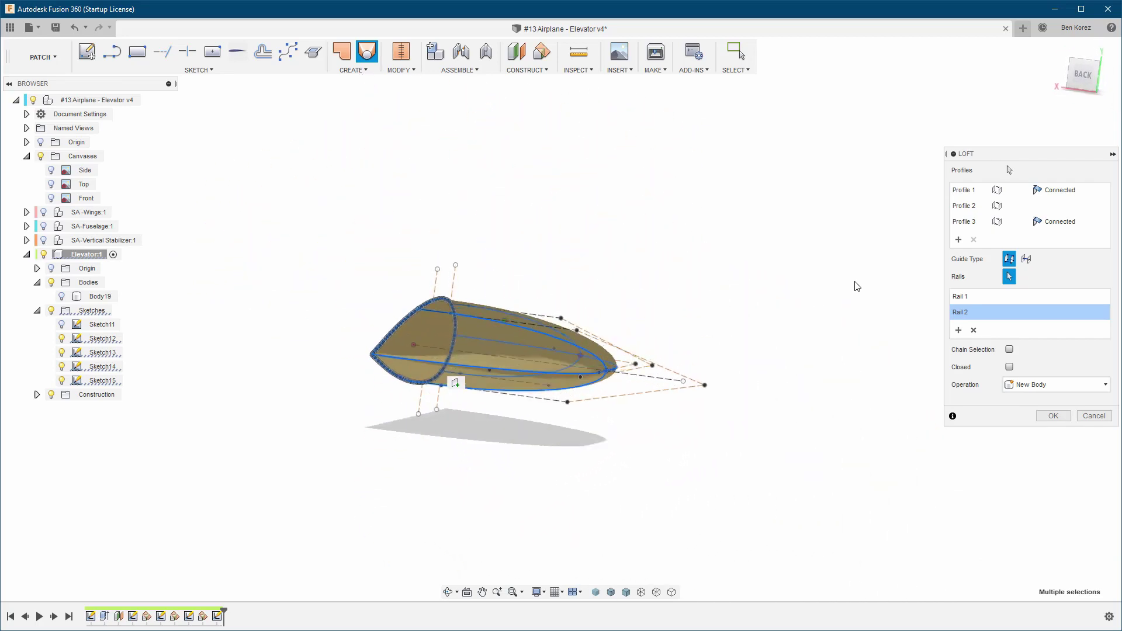
left_click(1053, 416)
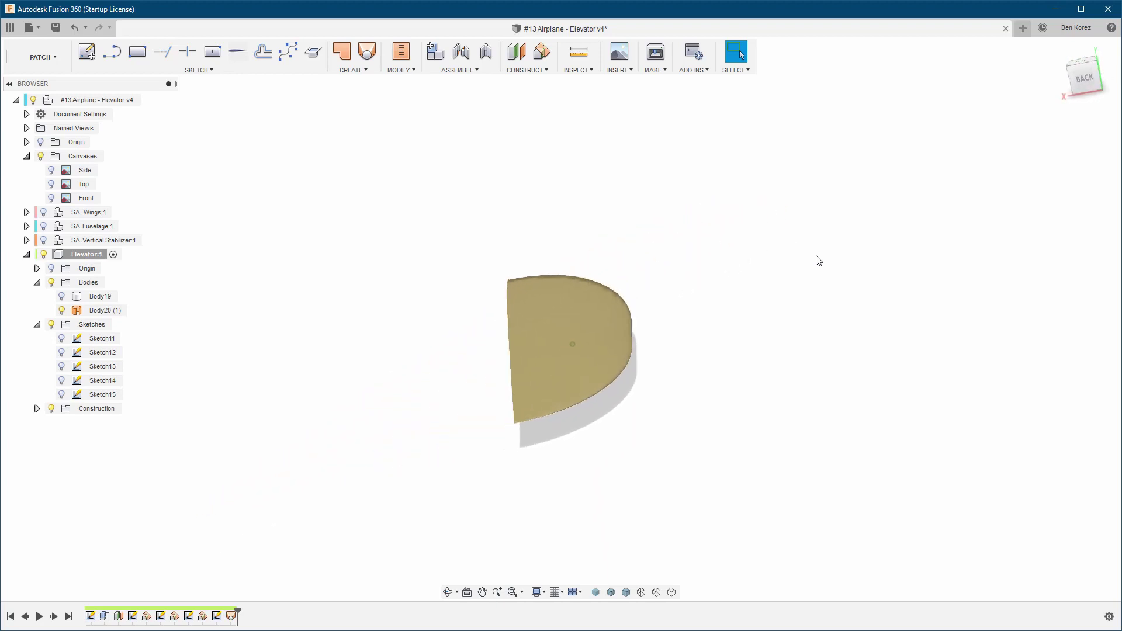
Patch the open airfoil end of the lofted tip along both boundary edges as a new body
left_click(342, 51)
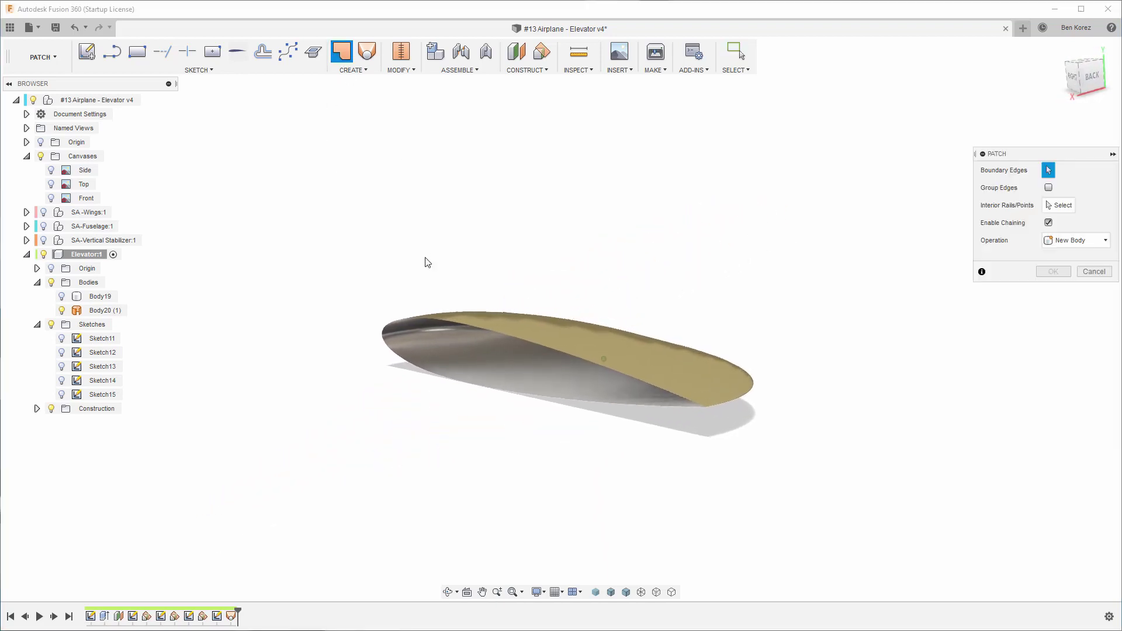
left_click(429, 322)
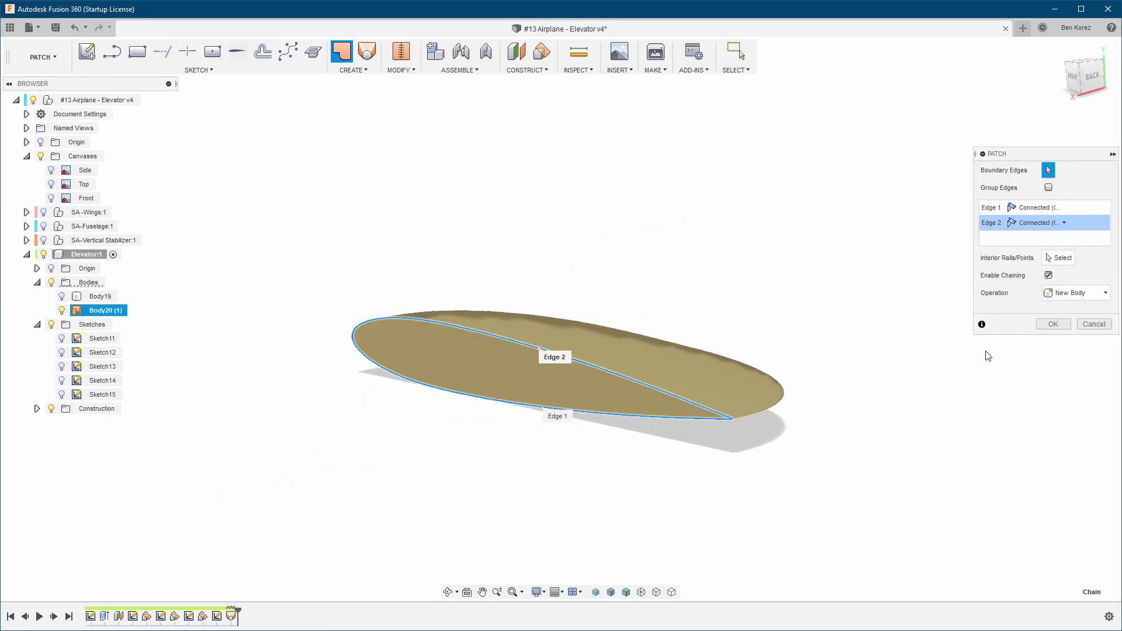
left_click(1052, 324)
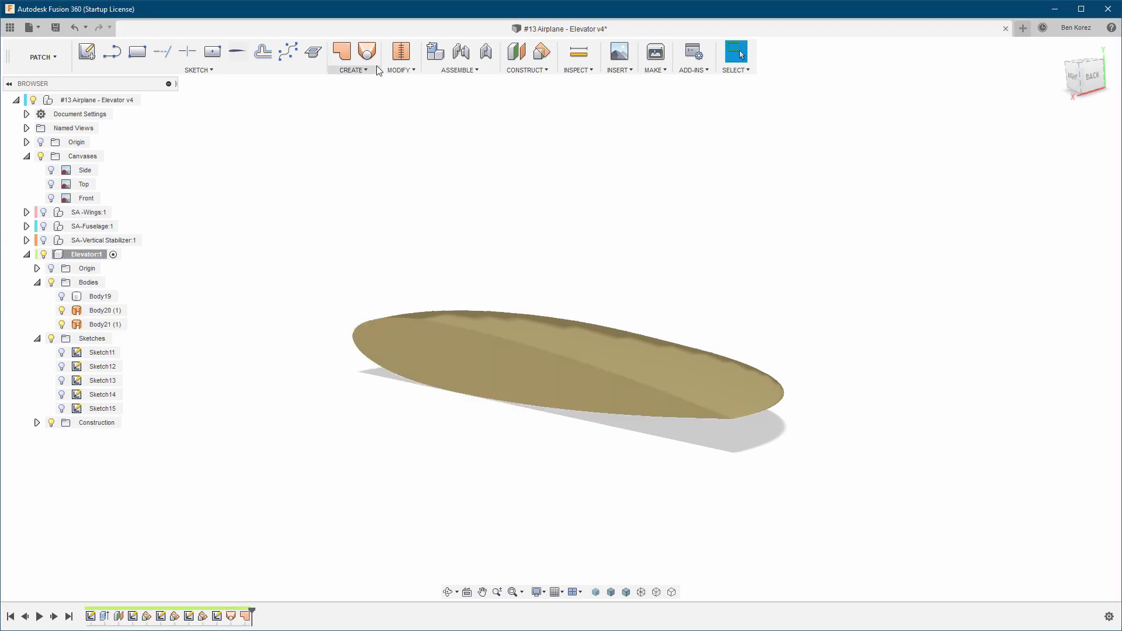
Stitch the lofted tip surface and its end patch with a 0.10 mm tolerance, and show Body19 again
left_click(401, 51)
left_click(480, 342)
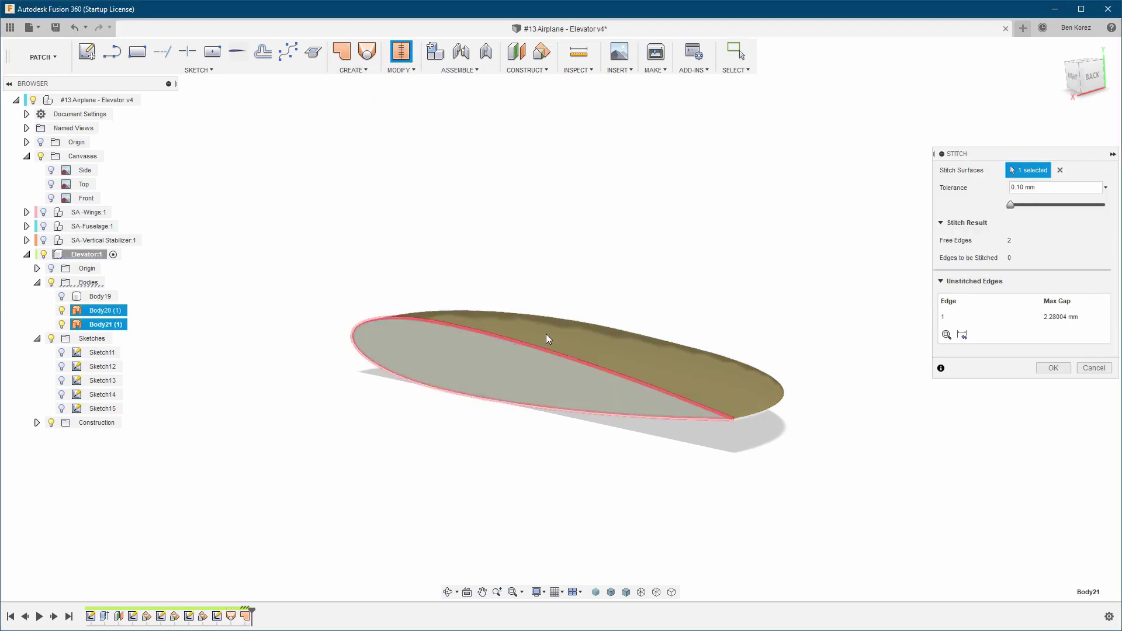
left_click(596, 345)
left_click(1039, 367)
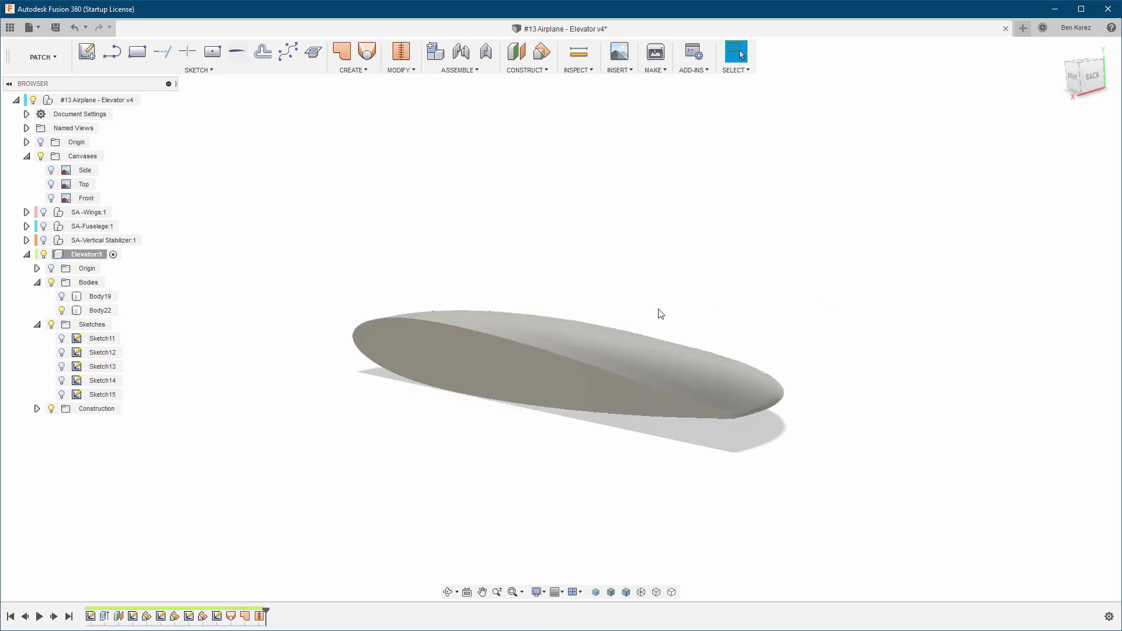
left_click(62, 296)
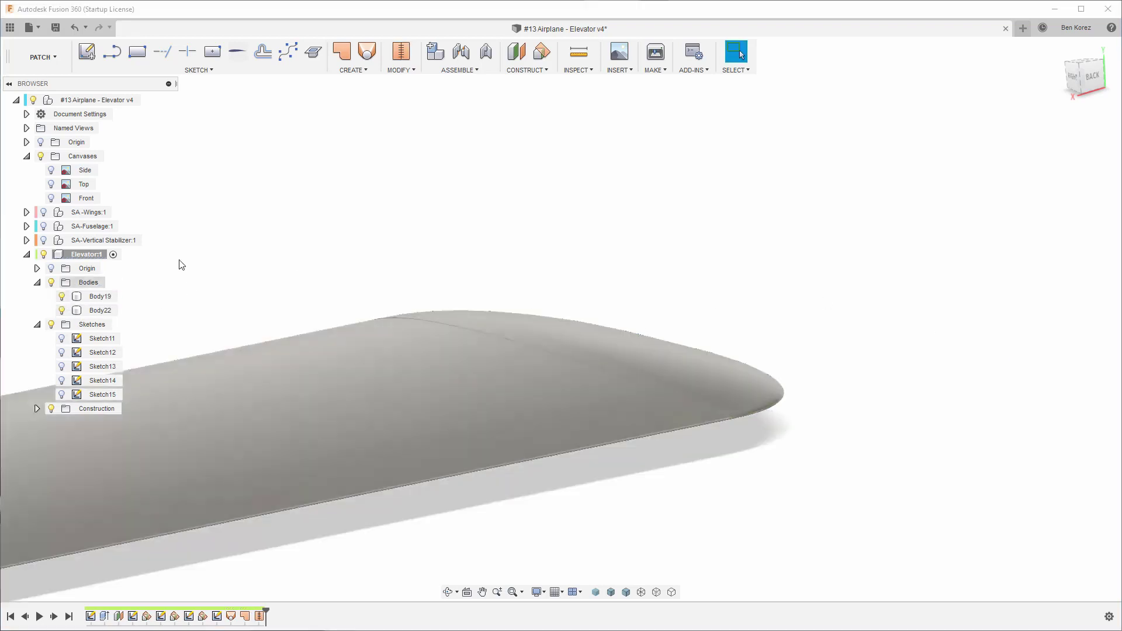
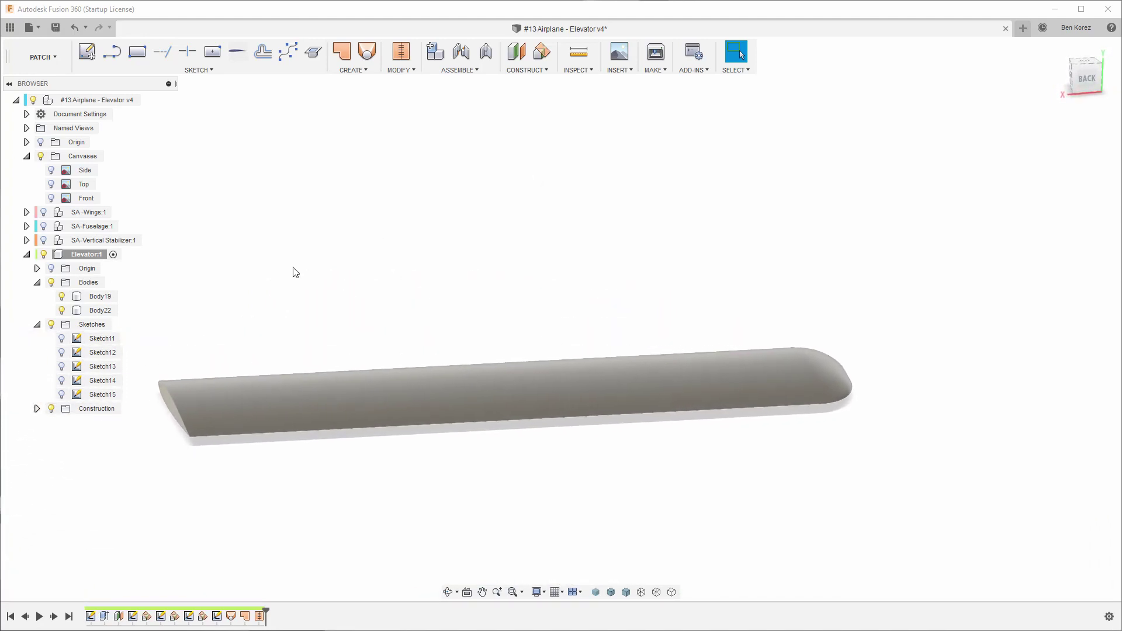
Show the Top canvas and check the rounded tip's outline against it from directly above
left_click(52, 185)
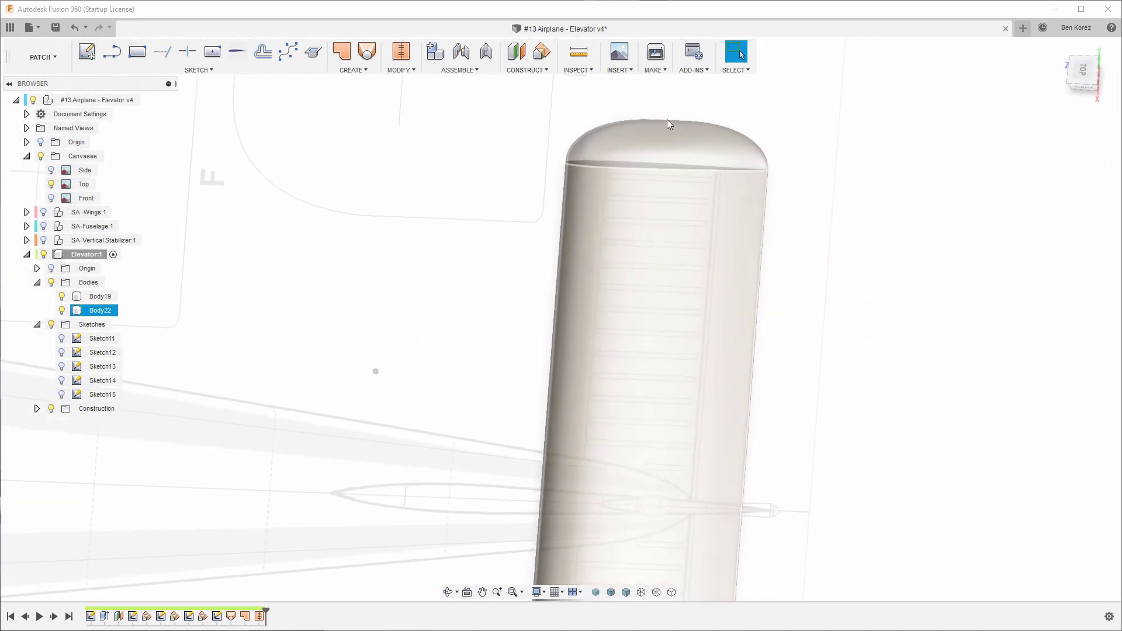
scroll(664, 119, "up", 5)
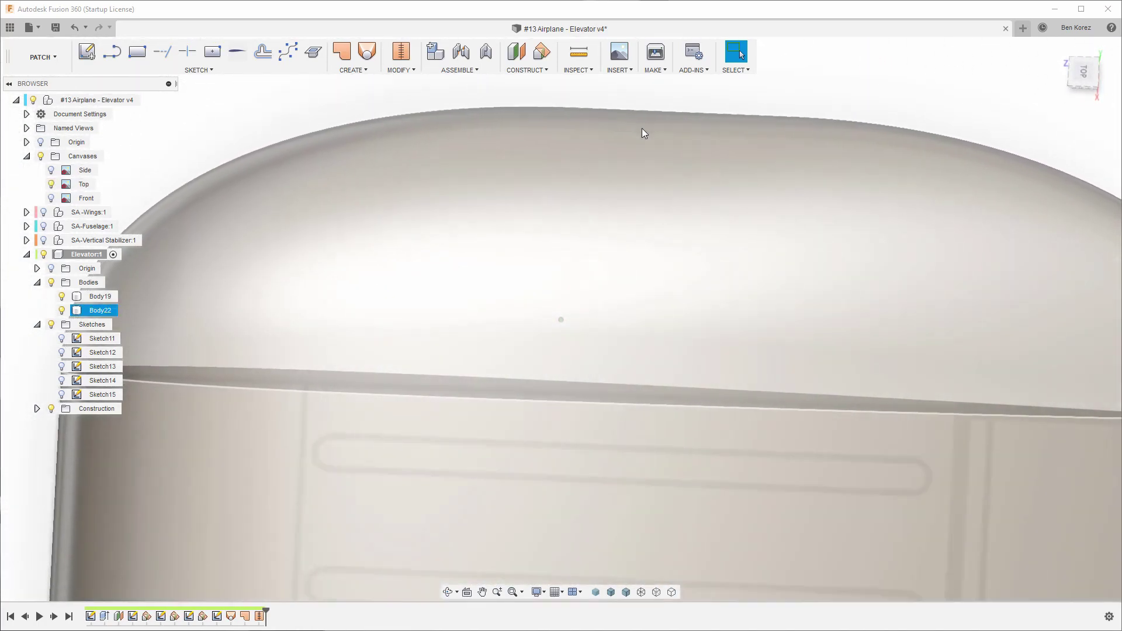
scroll(644, 133, "down", 5)
left_click(1082, 76)
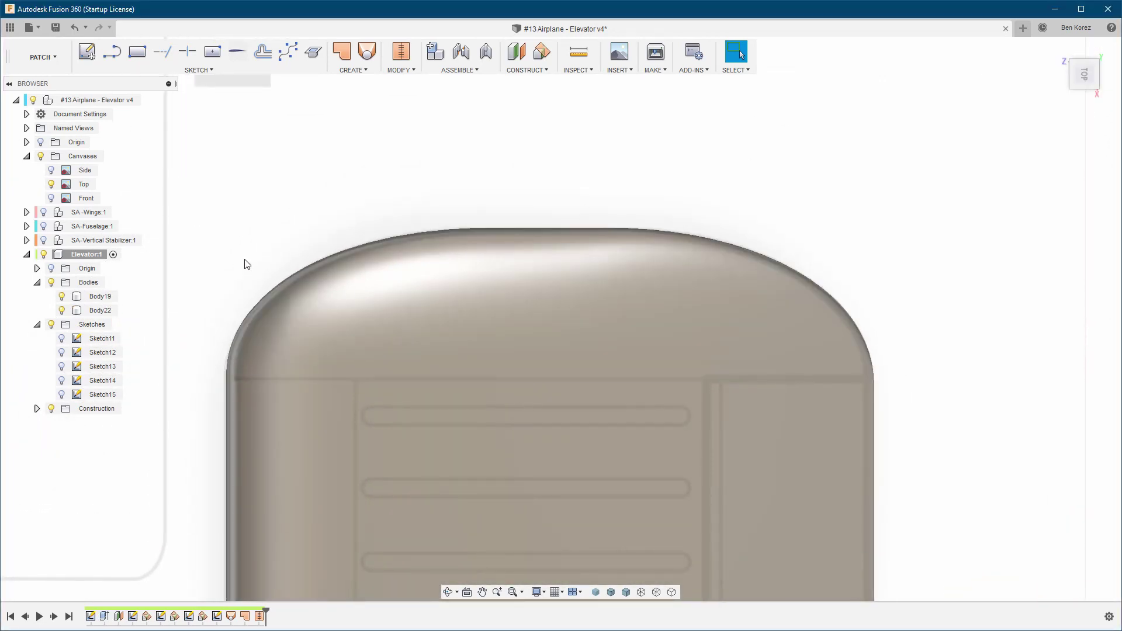
scroll(243, 259, "up", 3)
scroll(244, 259, "down", 3)
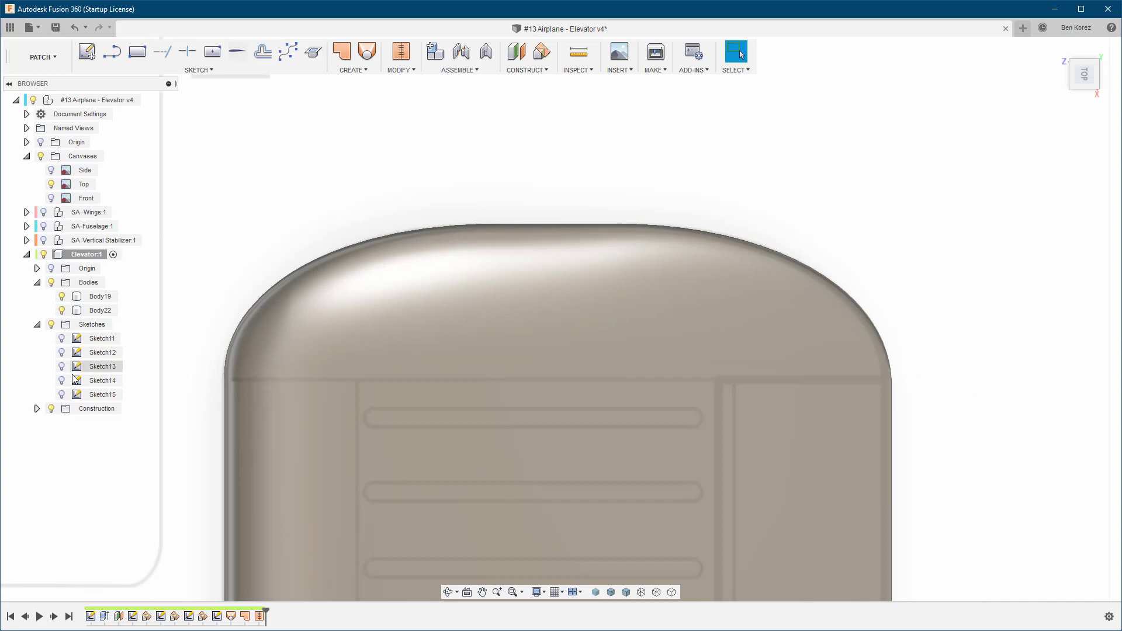
left_click(319, 270)
Display Sketch13 to compare its tip spline with the solid's outline up close, and hide the sketch again
left_click(62, 367)
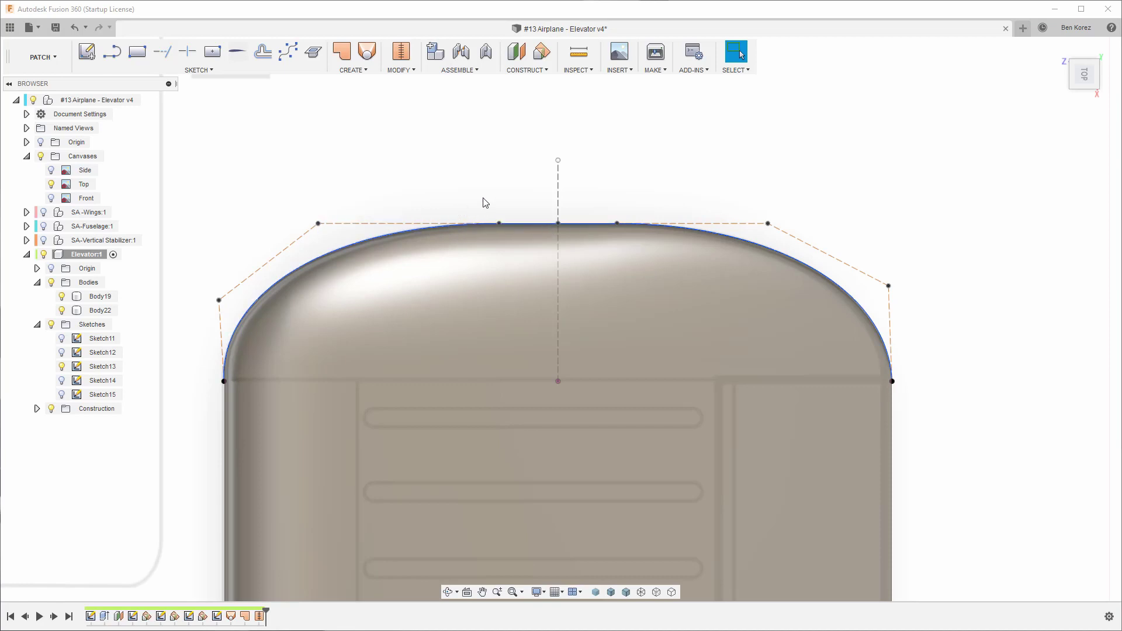
scroll(756, 269, "up", 3)
scroll(825, 264, "down", 3)
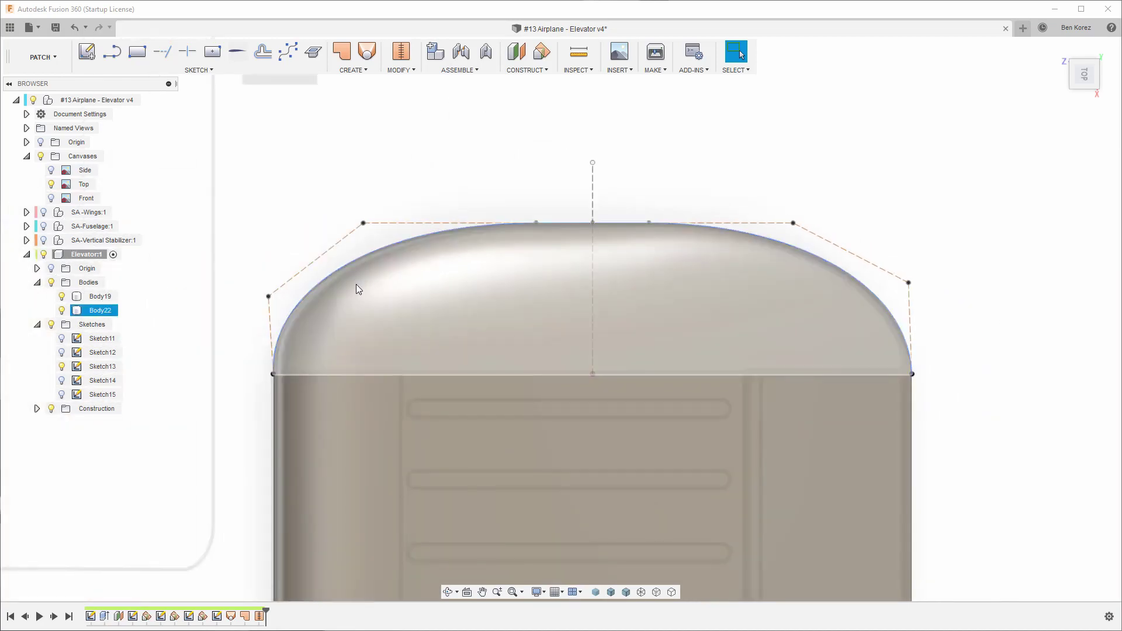
scroll(339, 289, "up", 5)
scroll(339, 289, "down", 6)
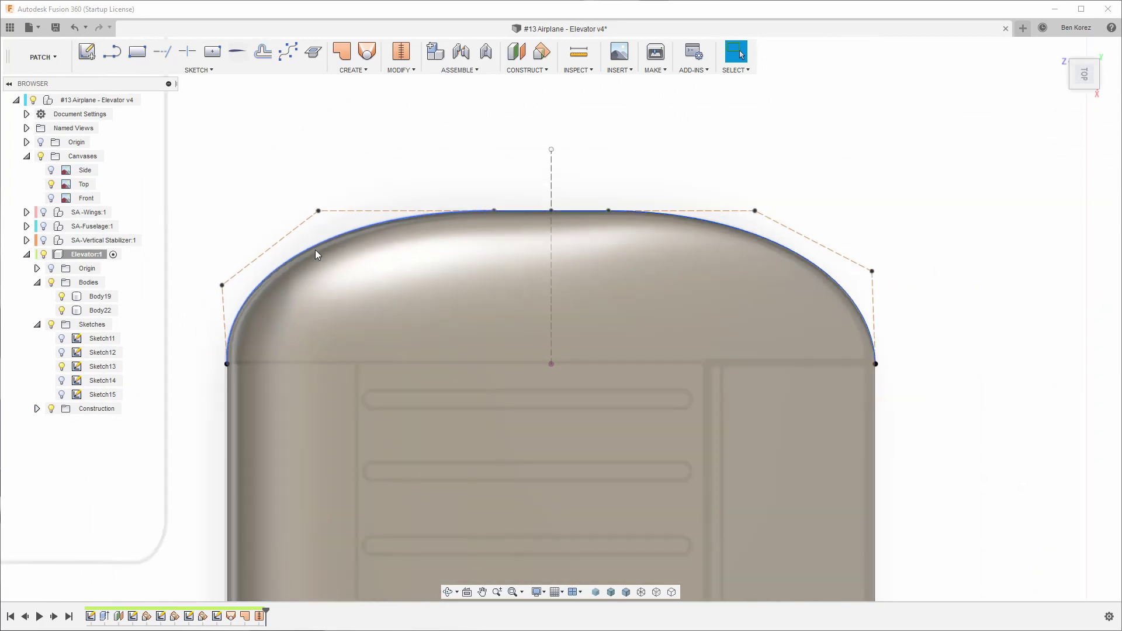
left_click(62, 366)
In the Model workspace, mirror the tip body Body22 across the YZ origin plane, using the Bodies pattern type
scroll(721, 188, "down", 6)
middle_click_drag(719, 188, 689, 182, "shift")
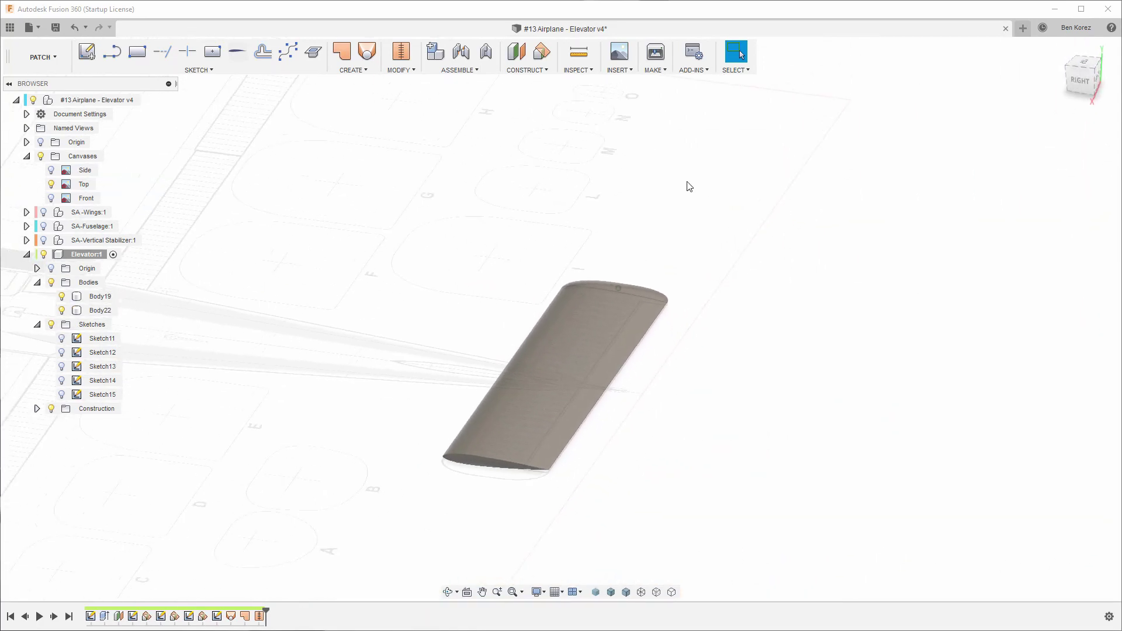
left_click(47, 58)
left_click(69, 78)
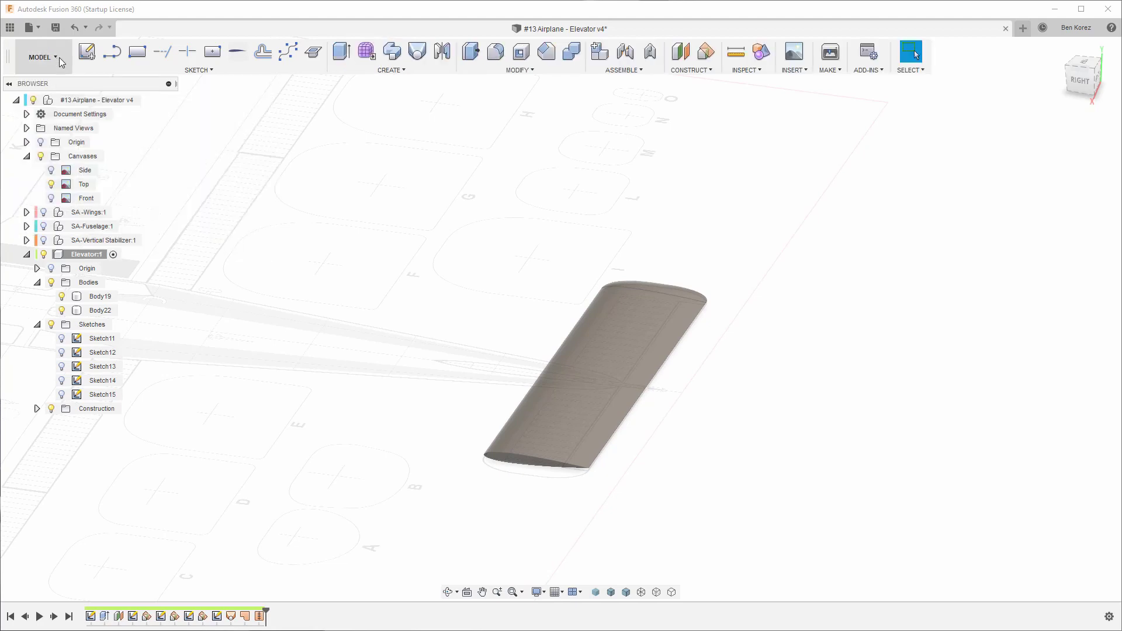
left_click(391, 70)
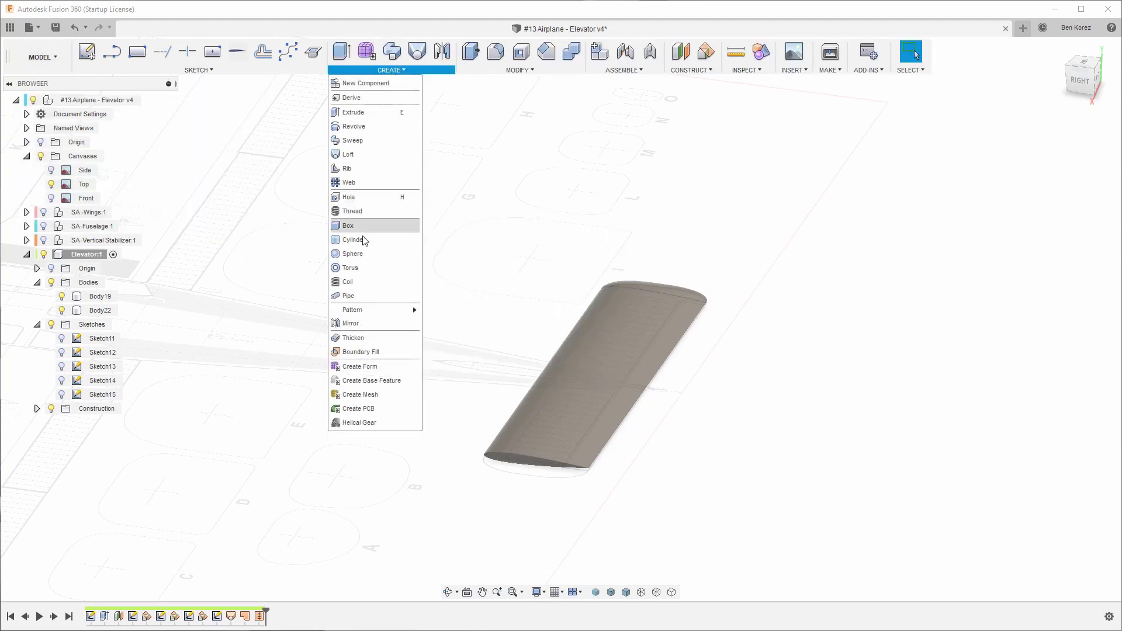
left_click(351, 323)
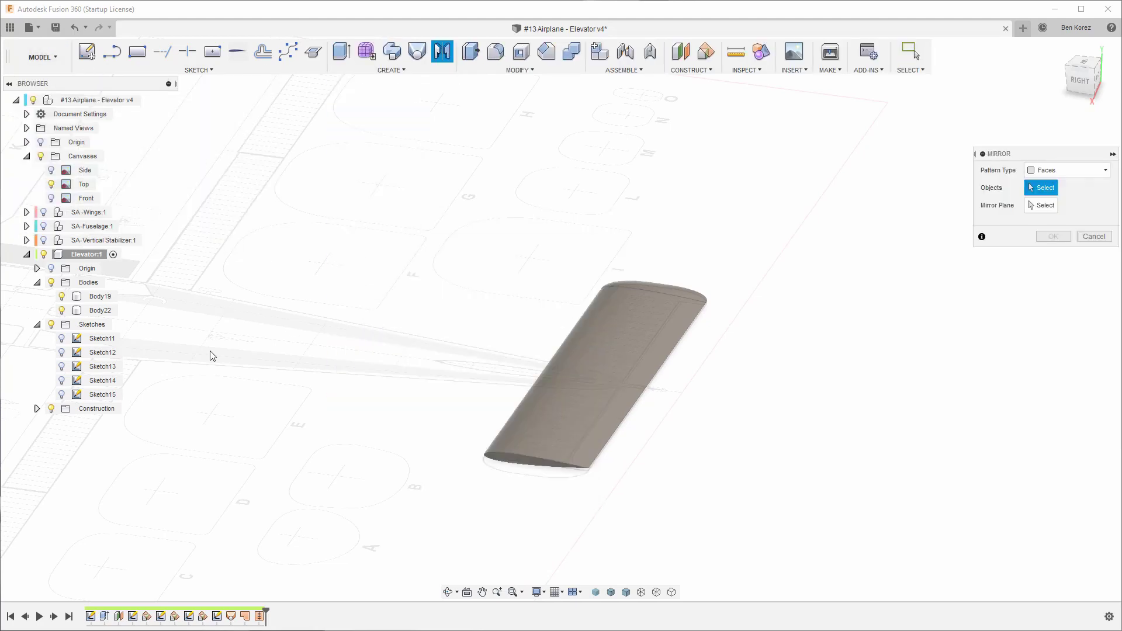
left_click(1053, 170)
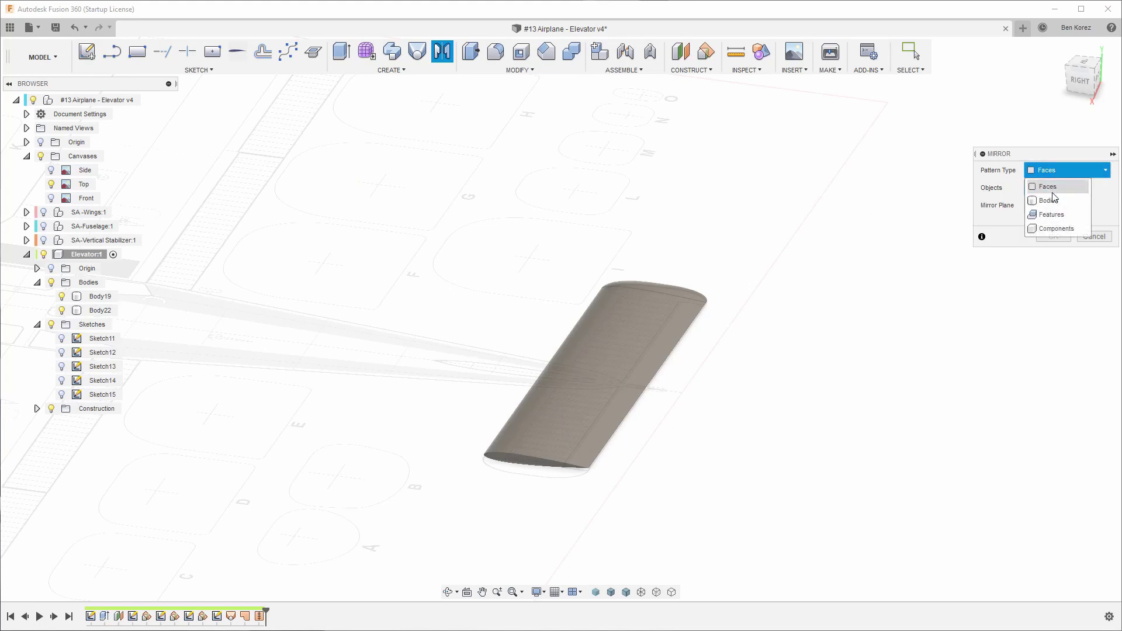
left_click(1047, 188)
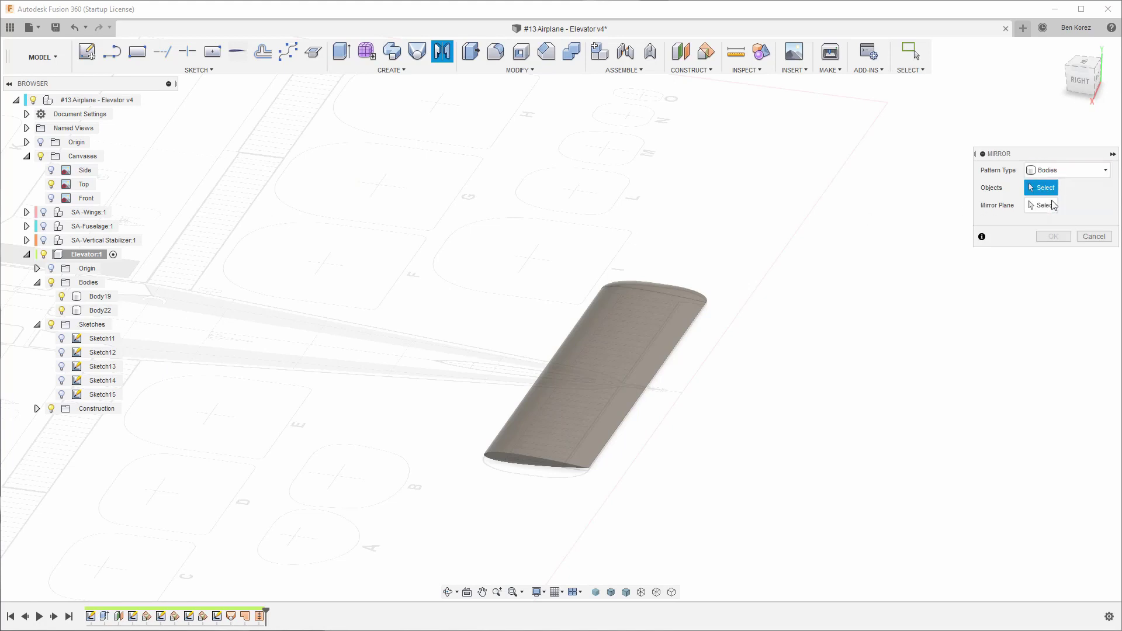
left_click(98, 311)
scroll(568, 319, "down", 2)
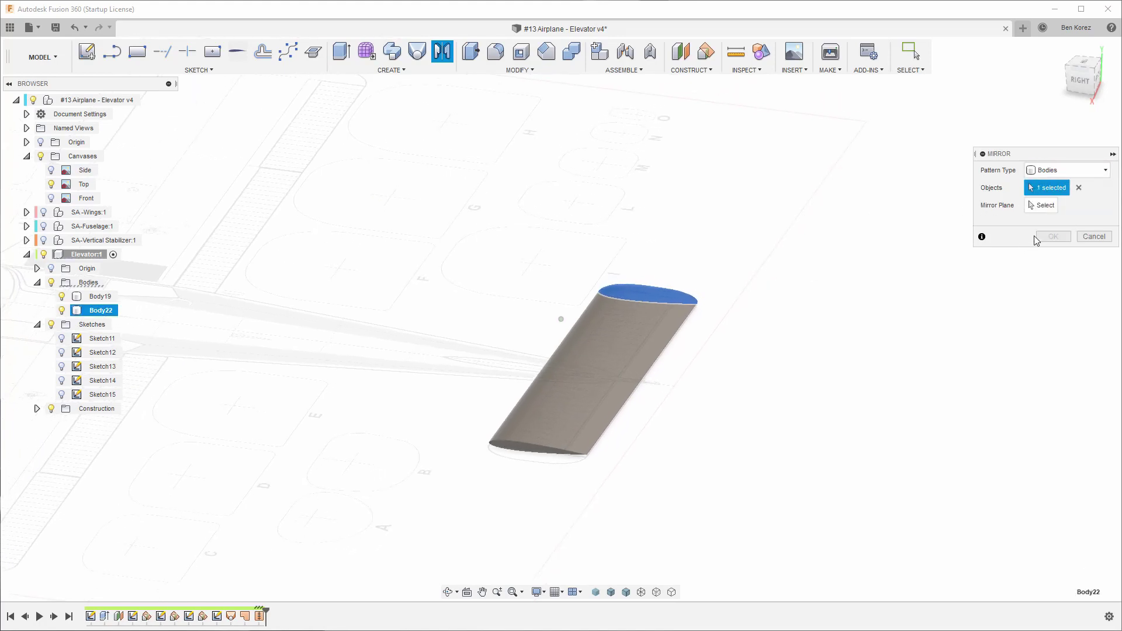
left_click(1041, 206)
scroll(584, 315, "down", 3)
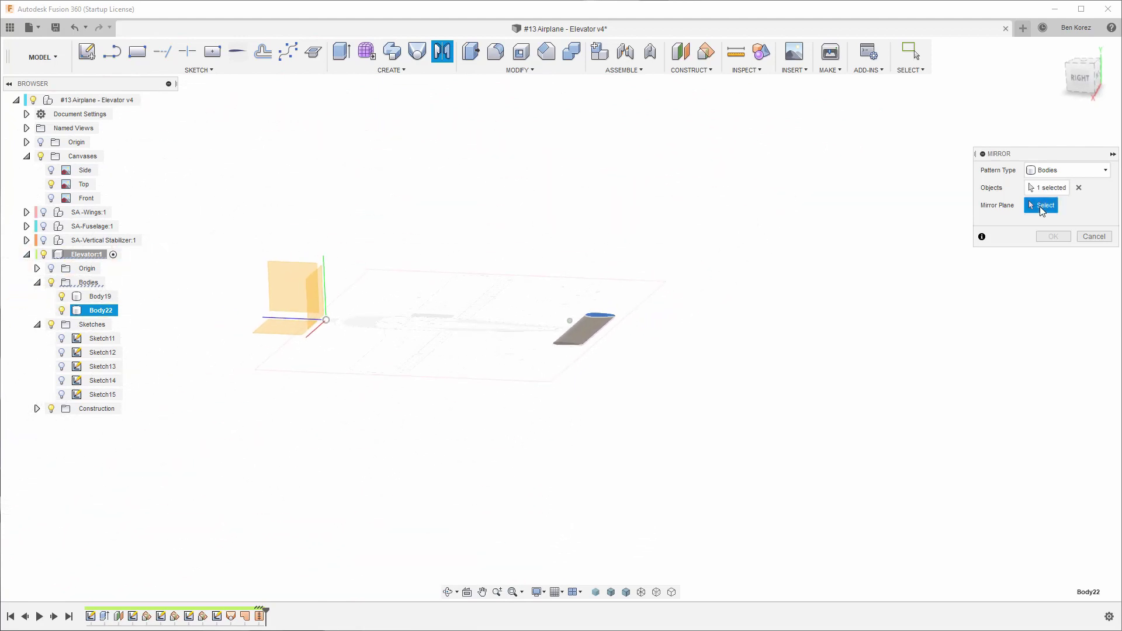
left_click(307, 282)
left_click(1053, 235)
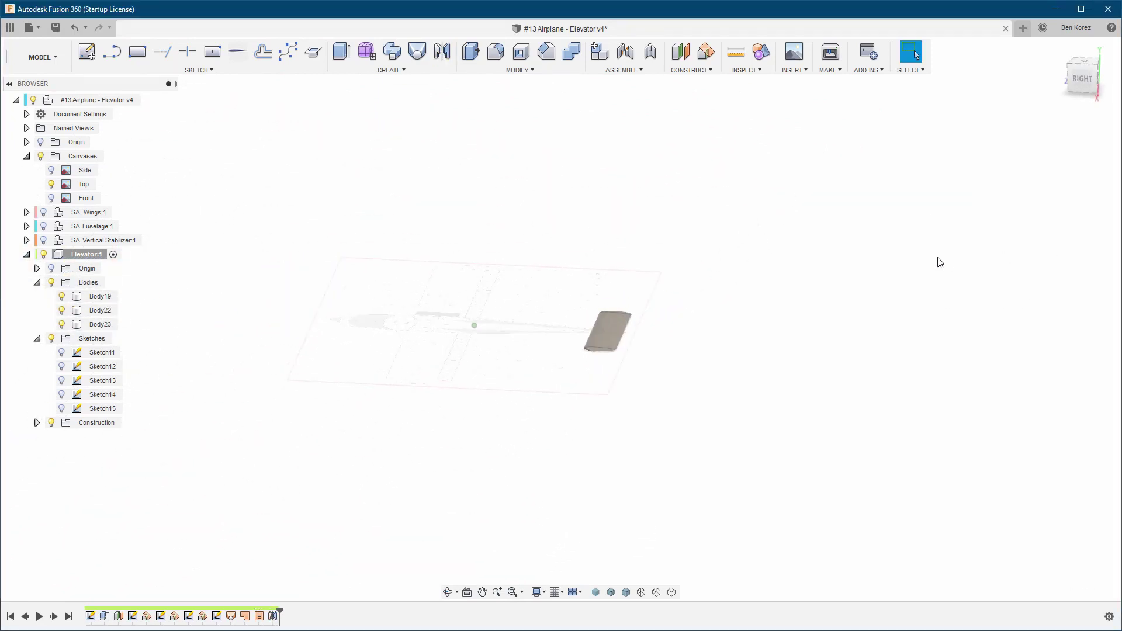
Hide the Top canvas and inspect the seams between the elevator's main body and its two tips
left_click(51, 184)
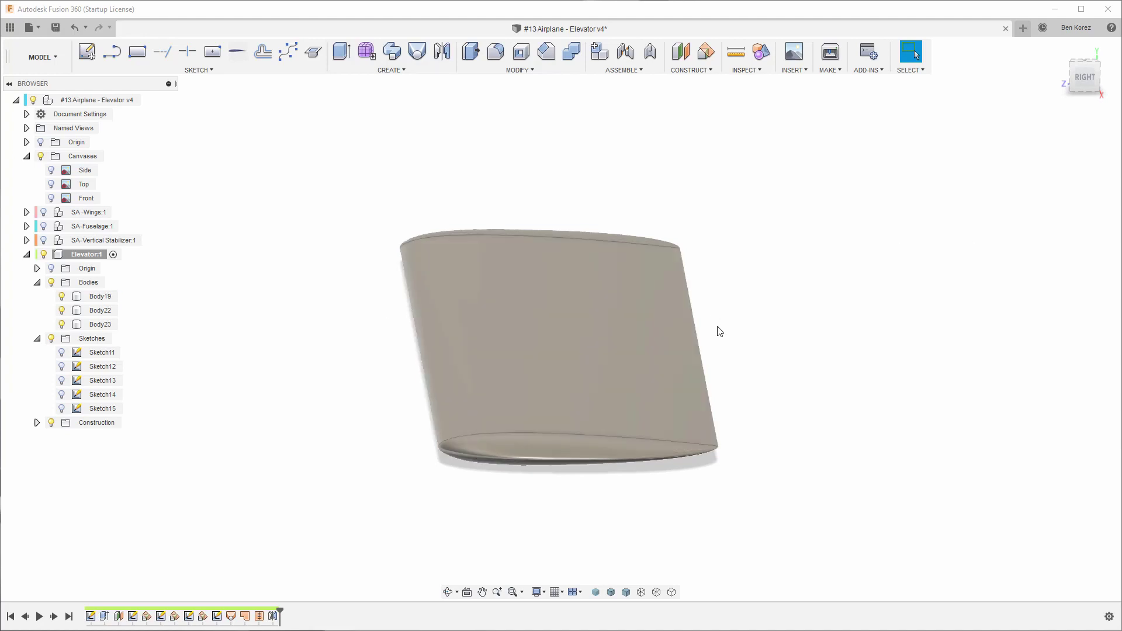
left_click(664, 326)
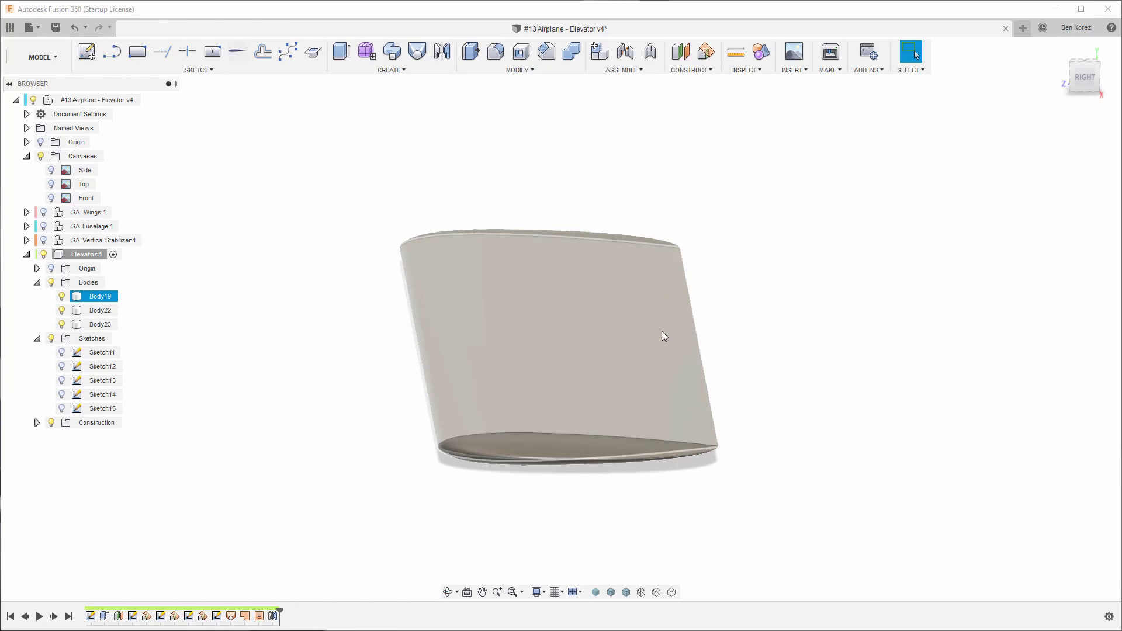
middle_click_drag(646, 251, 639, 226, "shift")
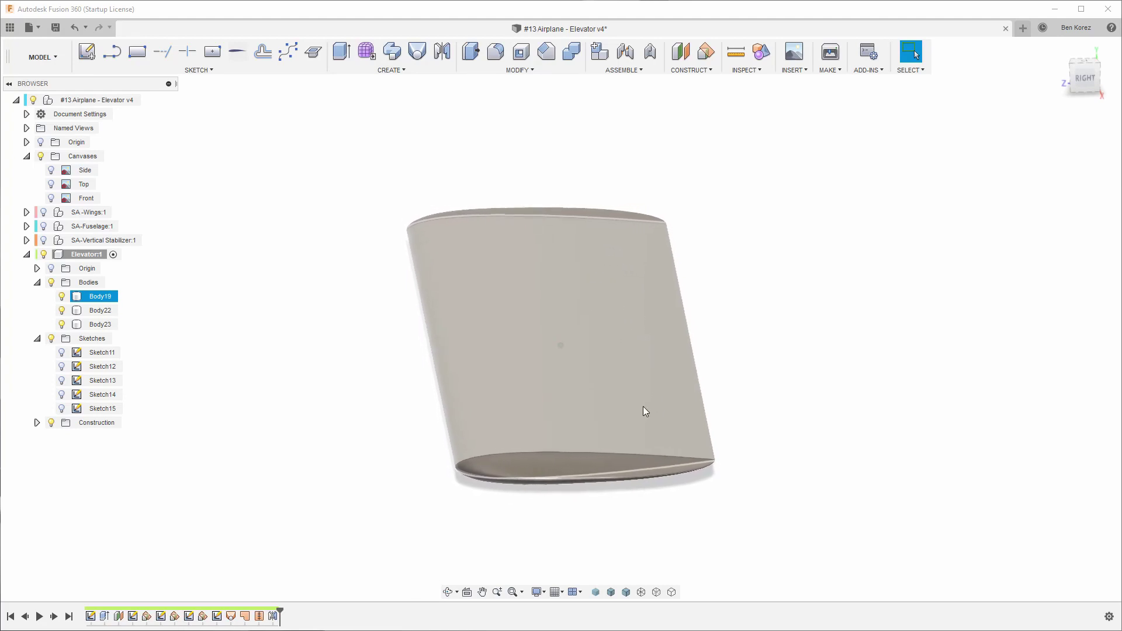
left_click(788, 310)
Combine the two rounded tips, Body22 and Body23, into the main elevator body Body19 with the Join operation
middle_click_drag(668, 242, 529, 88, "shift")
left_click(519, 70)
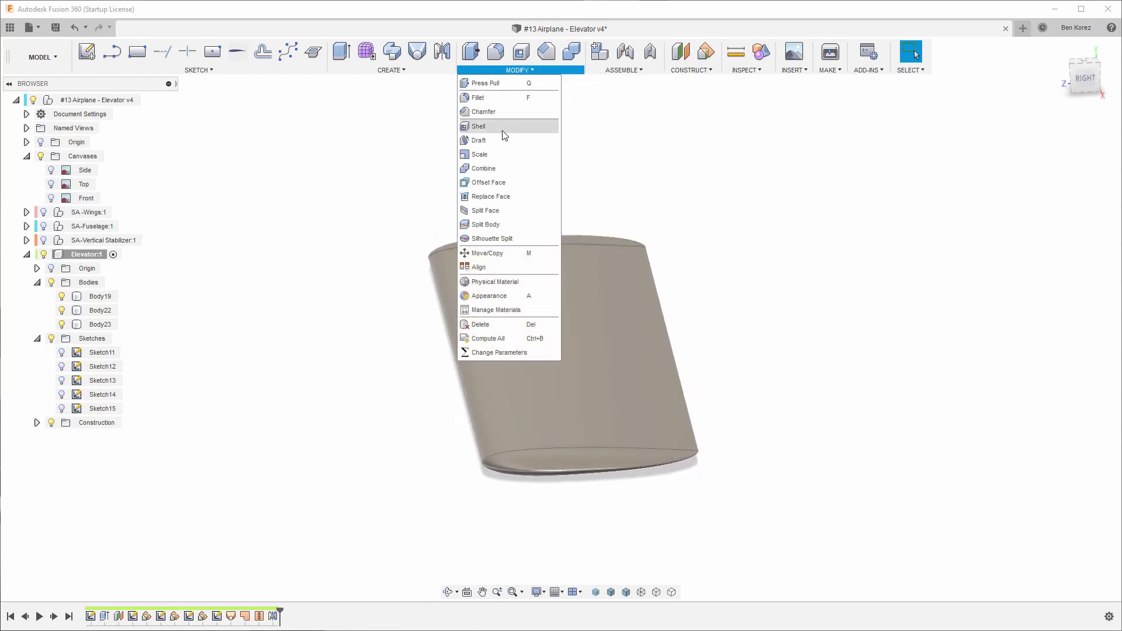
left_click(498, 169)
middle_click_drag(499, 171, 538, 280, "shift")
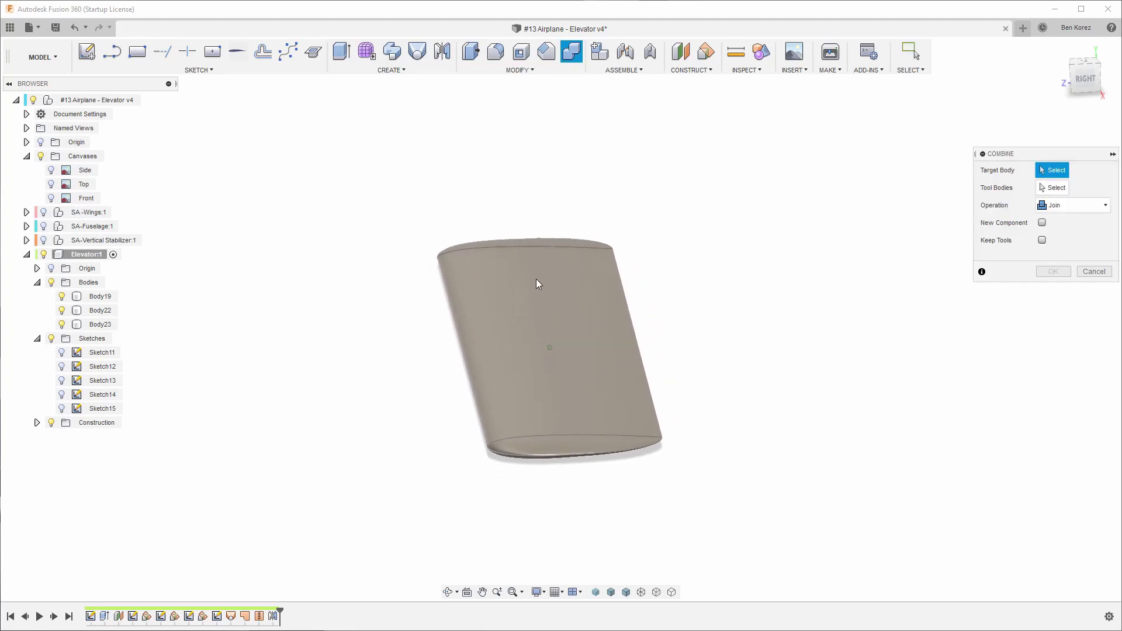
left_click(537, 301)
left_click(541, 244)
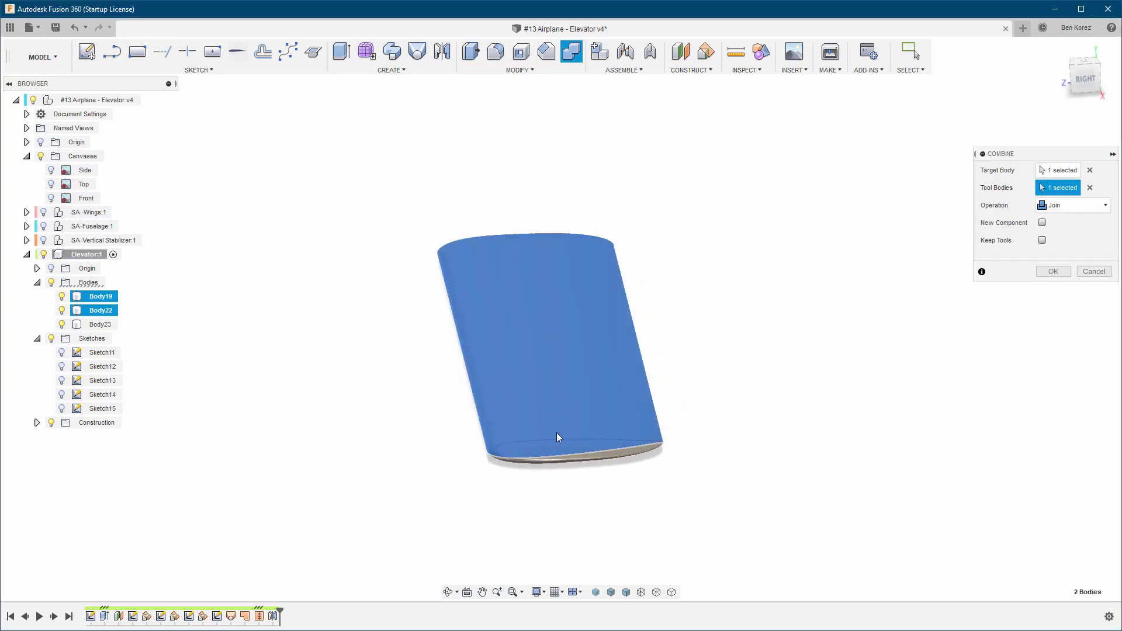
left_click(575, 459)
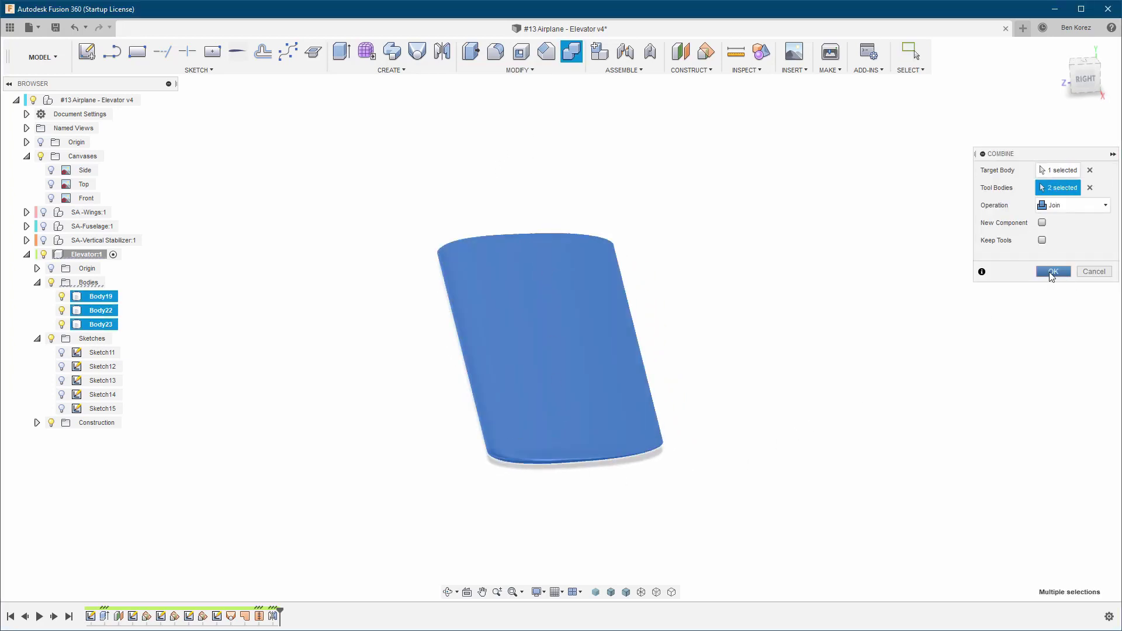
left_click(1052, 271)
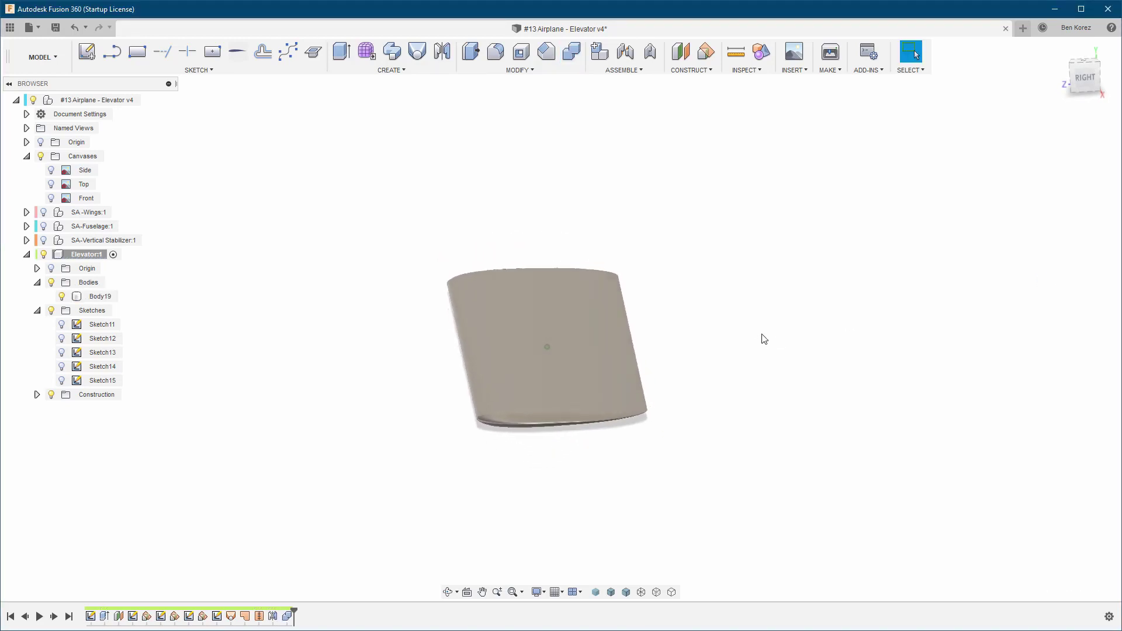
Roll the design history back to just before the Combine feature, and inspect the separate elevator bodies
middle_click_drag(761, 334, 734, 332, "shift")
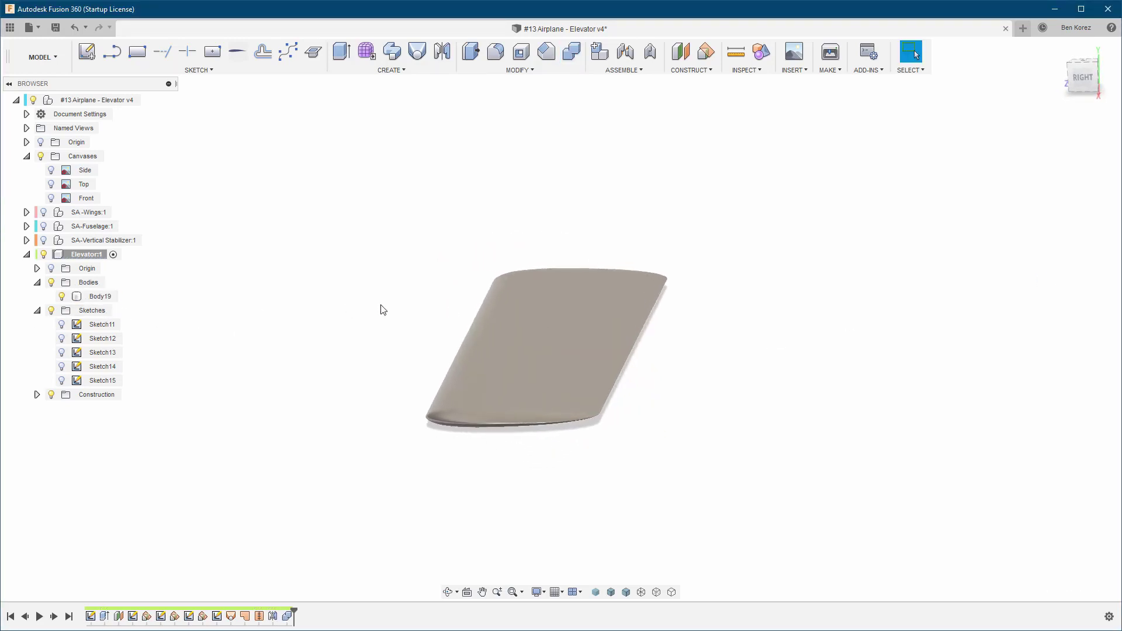
left_click_drag(293, 609, 280, 610)
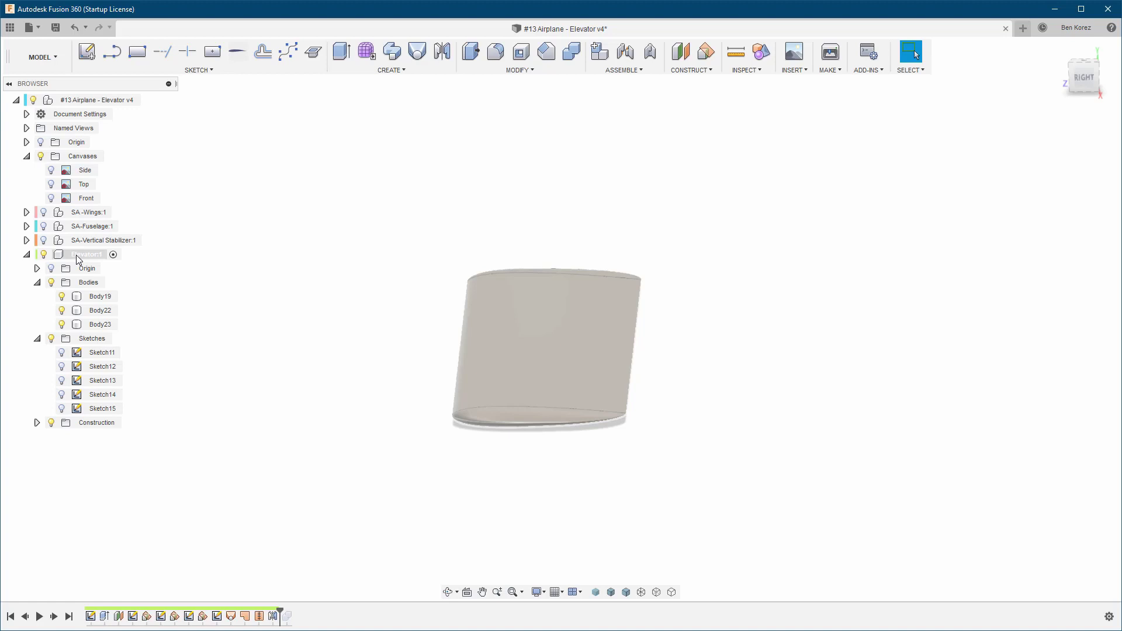
left_click(80, 254)
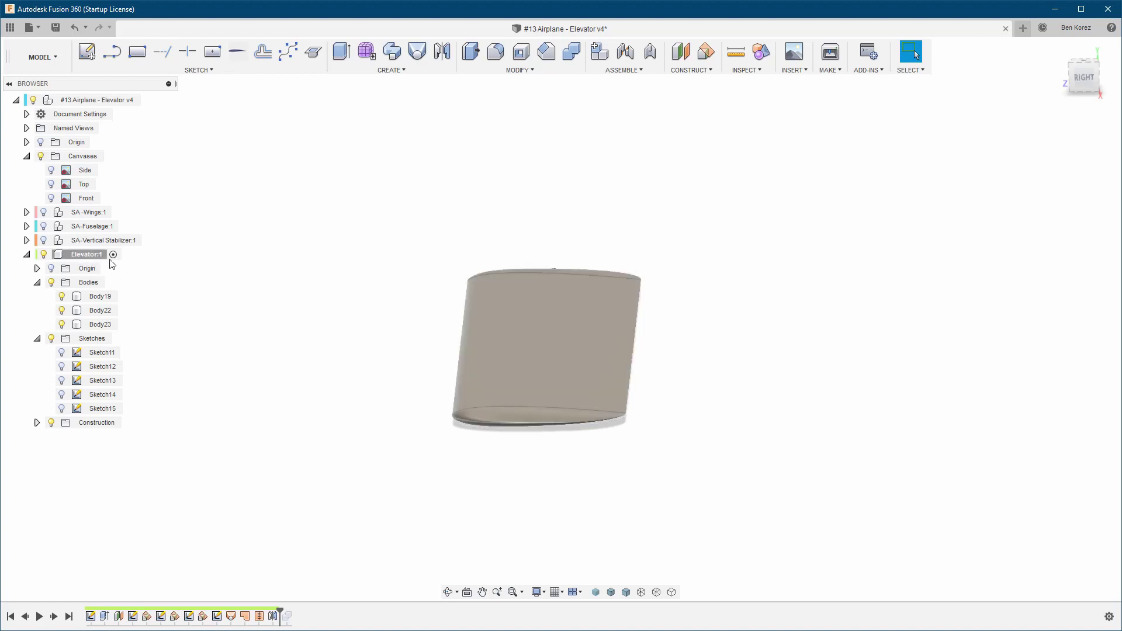
middle_click_drag(653, 260, 672, 327, "shift")
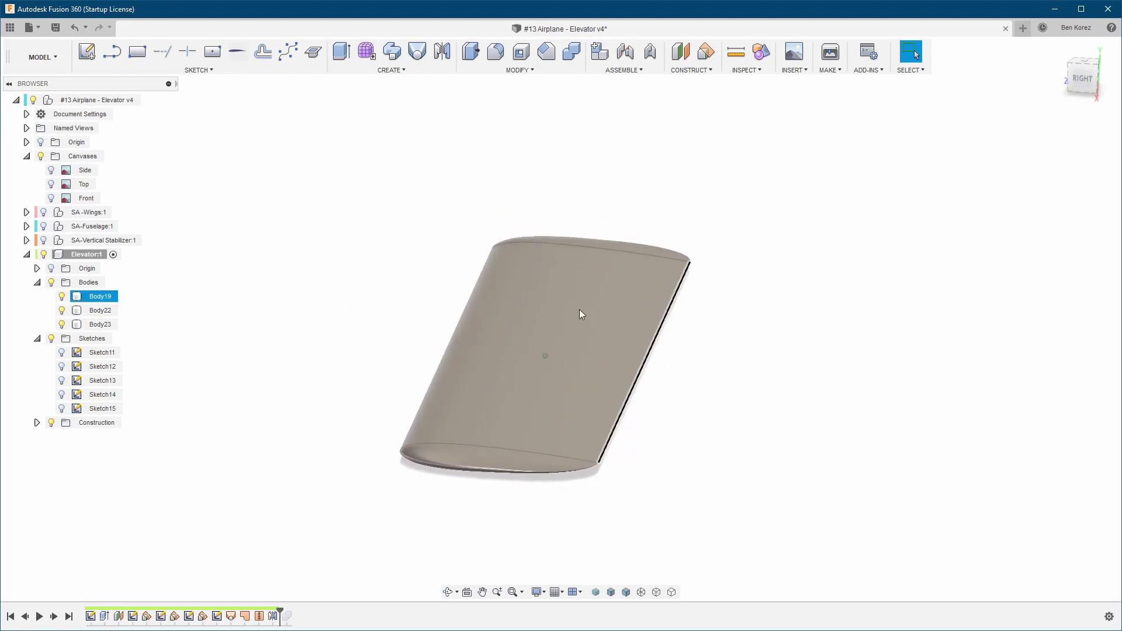
Roll the design history forward past the Combine feature and inspect the joined elevator body
left_click_drag(281, 611, 294, 611)
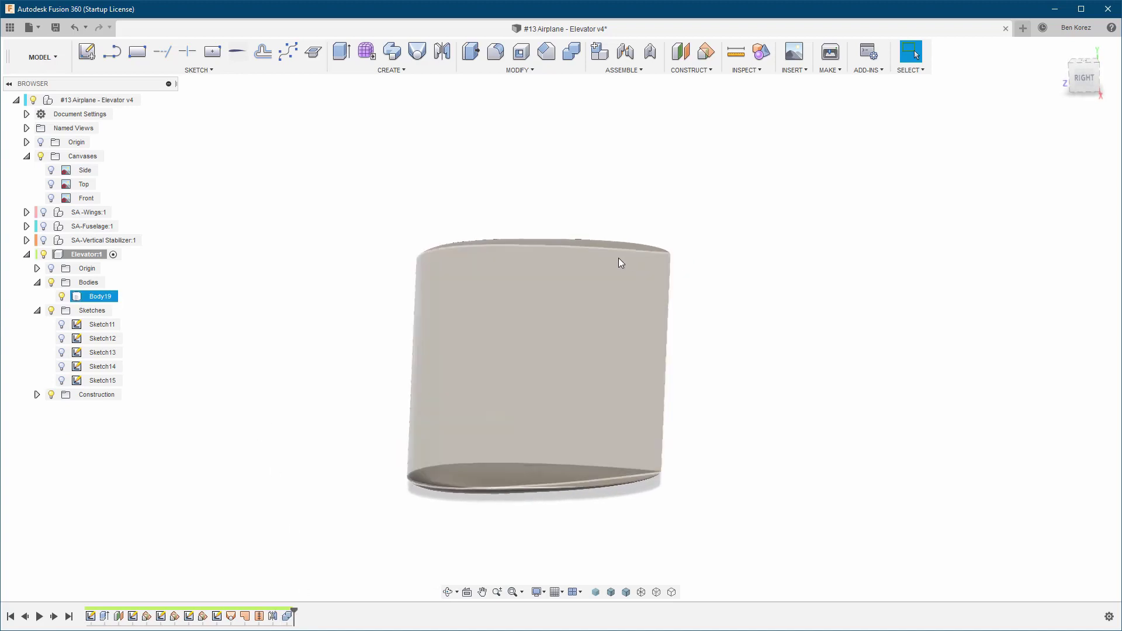
middle_click_drag(624, 426, 782, 356, "shift")
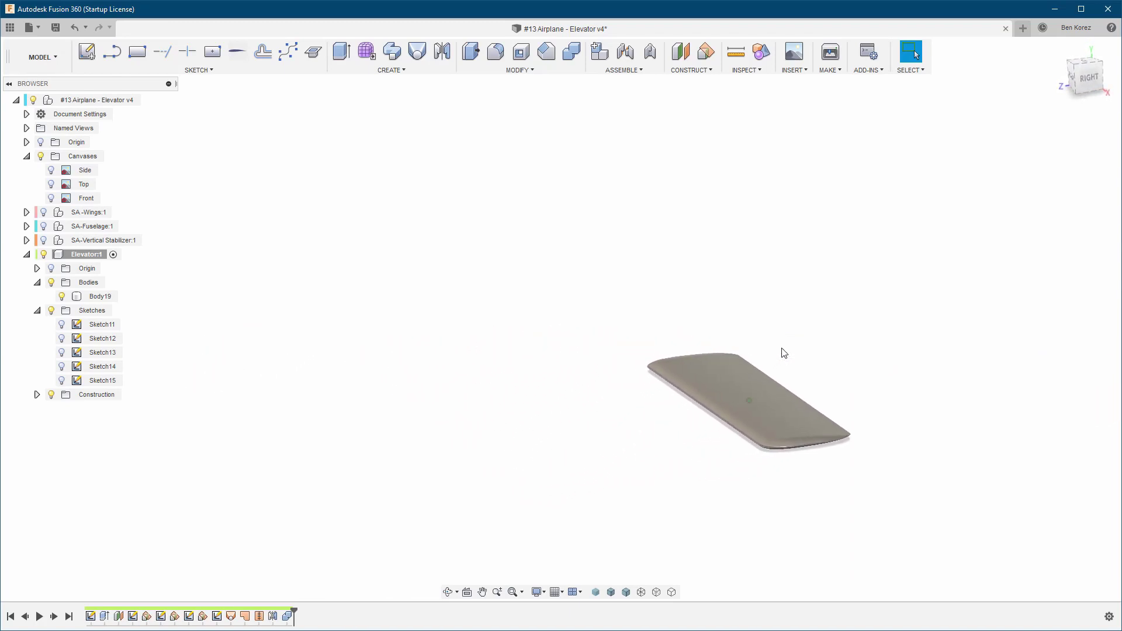
Show the SA-Vertical Stabilizer, SA-Fuselage and SA-Wings components around the elevator
left_click(44, 240)
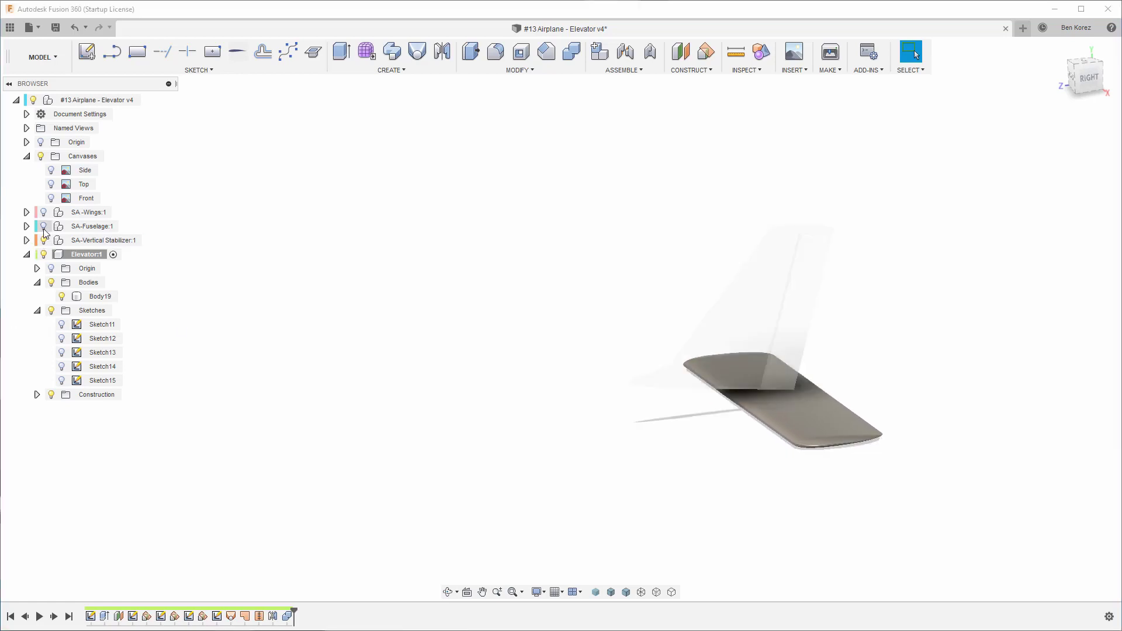
left_click(43, 226)
left_click(43, 212)
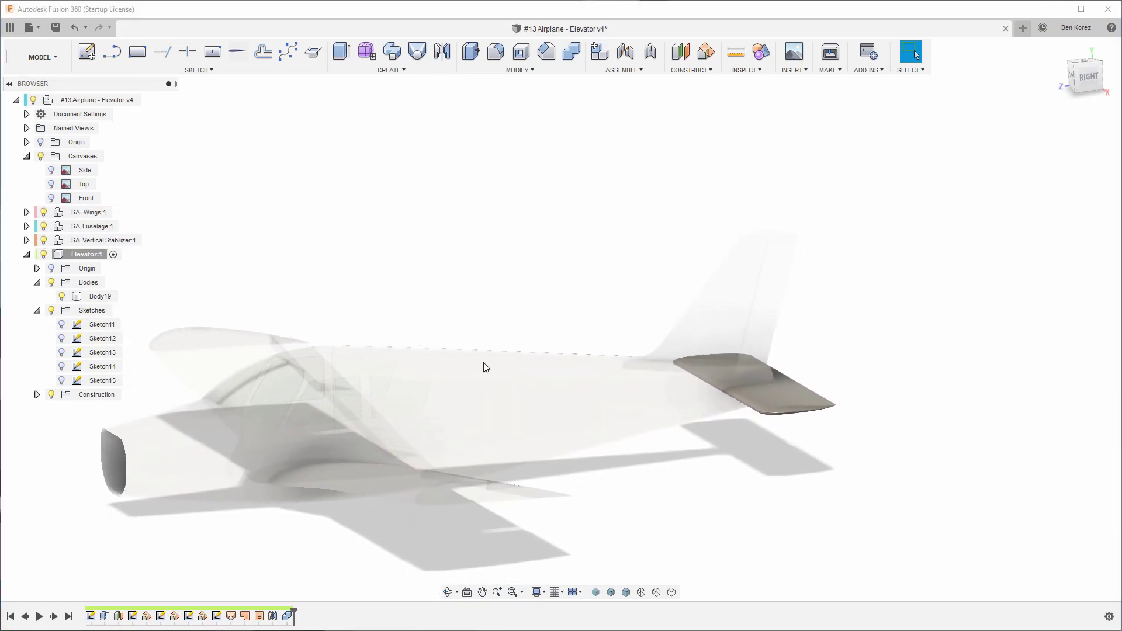
Examine how the elevator fits against the fuselage tail and vertical stabilizer from several angles
scroll(466, 469, "up", 3)
scroll(466, 471, "up", 3)
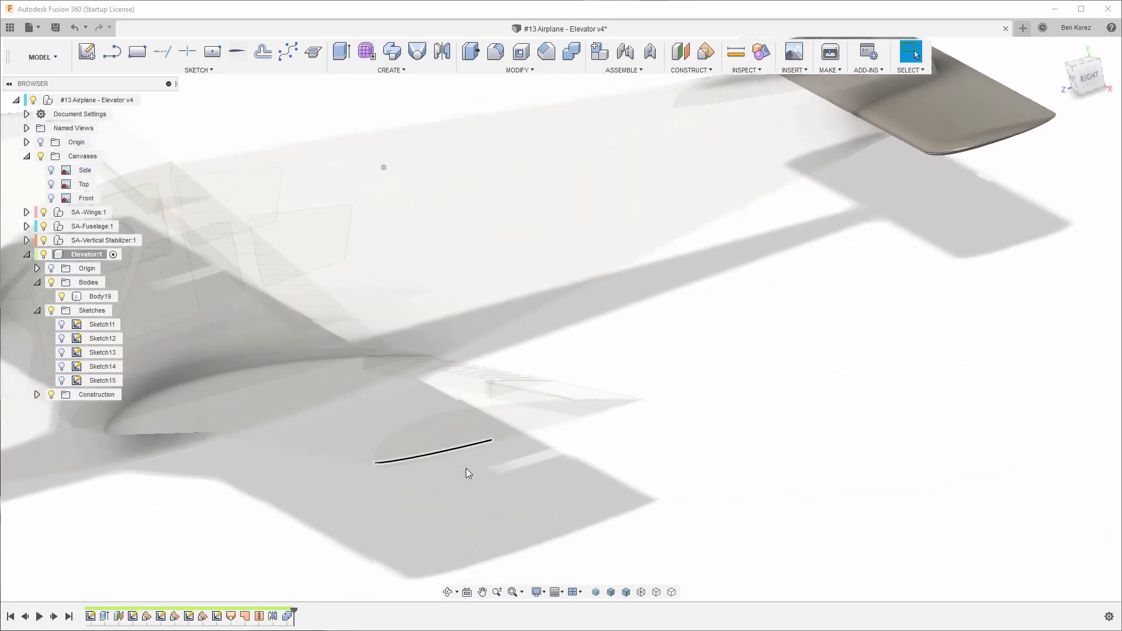
middle_click_drag(935, 226, 948, 314, "shift")
scroll(926, 329, "down", 3)
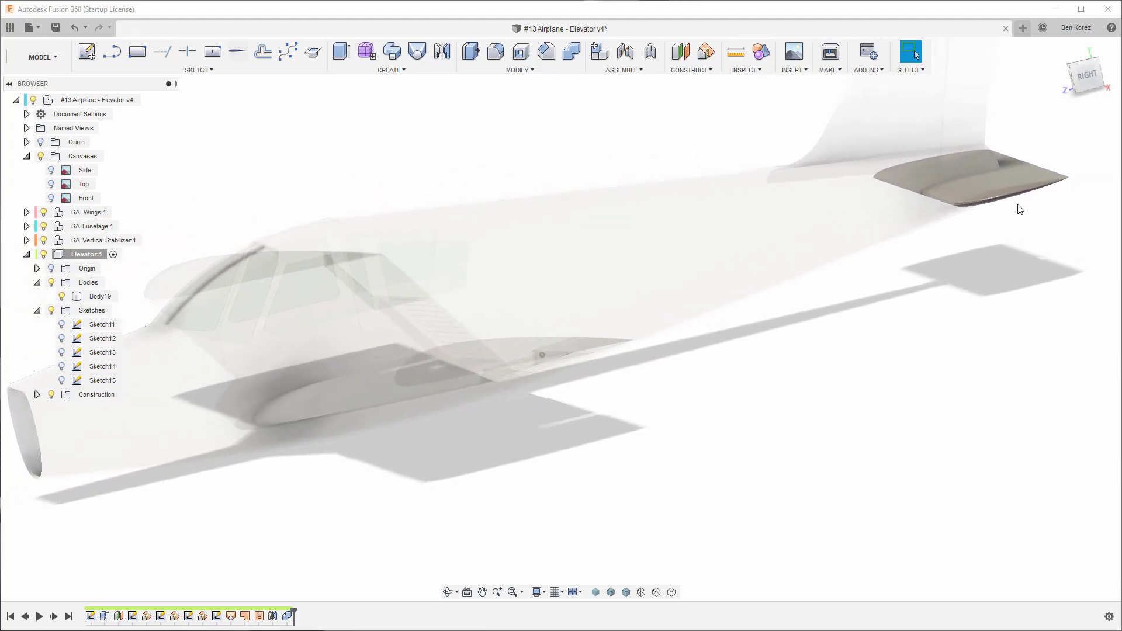
scroll(1016, 206, "up", 3)
mouse_move(997, 228)
middle_mouse_down("shift")
mouse_move(1011, 253)
mouse_move(1006, 229)
middle_mouse_up("shift")
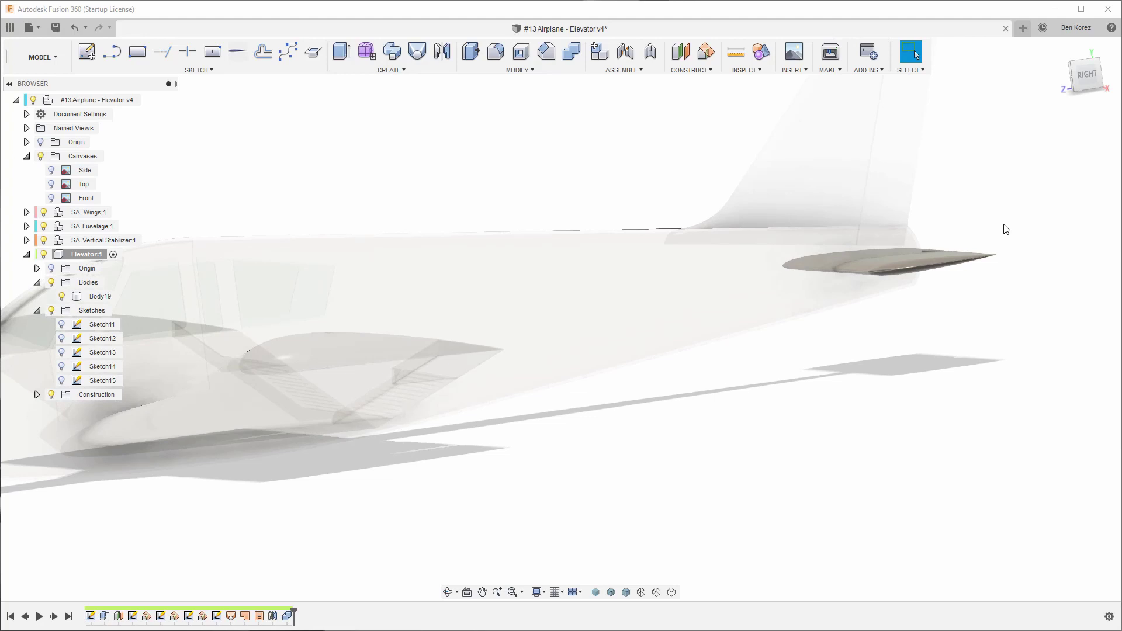
middle_click_drag(1005, 228, 994, 230, "shift")
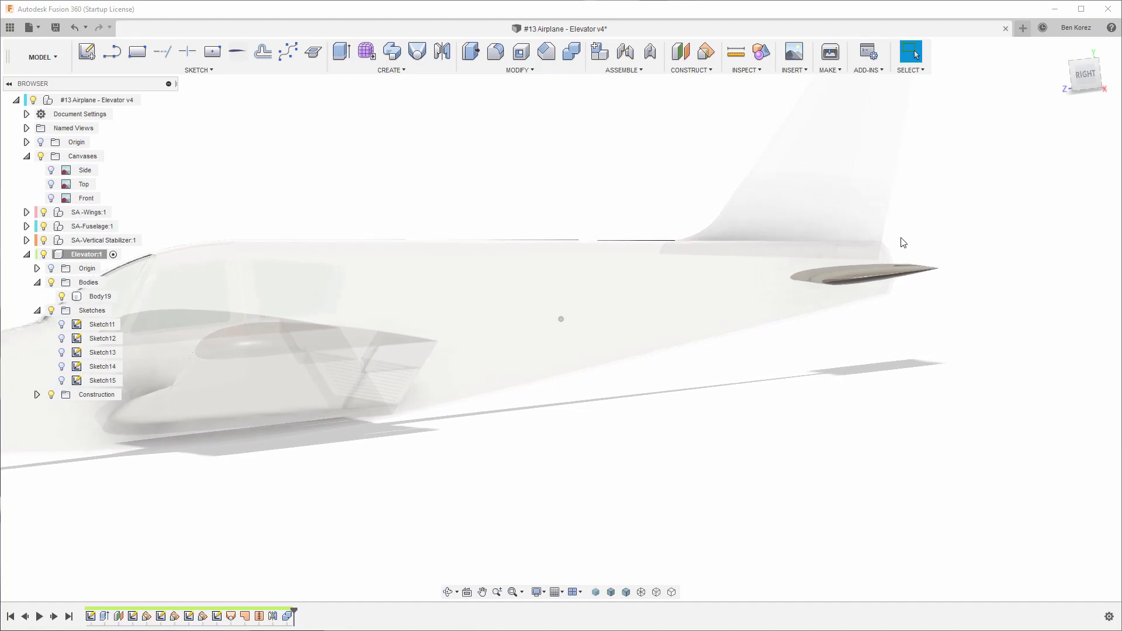
scroll(314, 345, "up", 3)
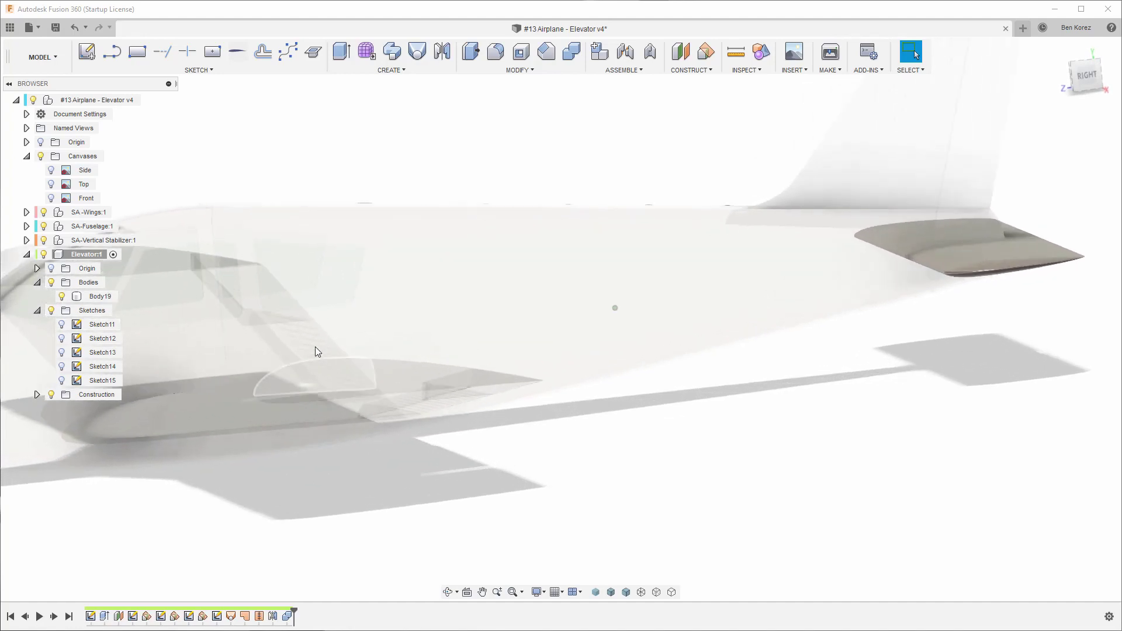
scroll(525, 409, "down", 3)
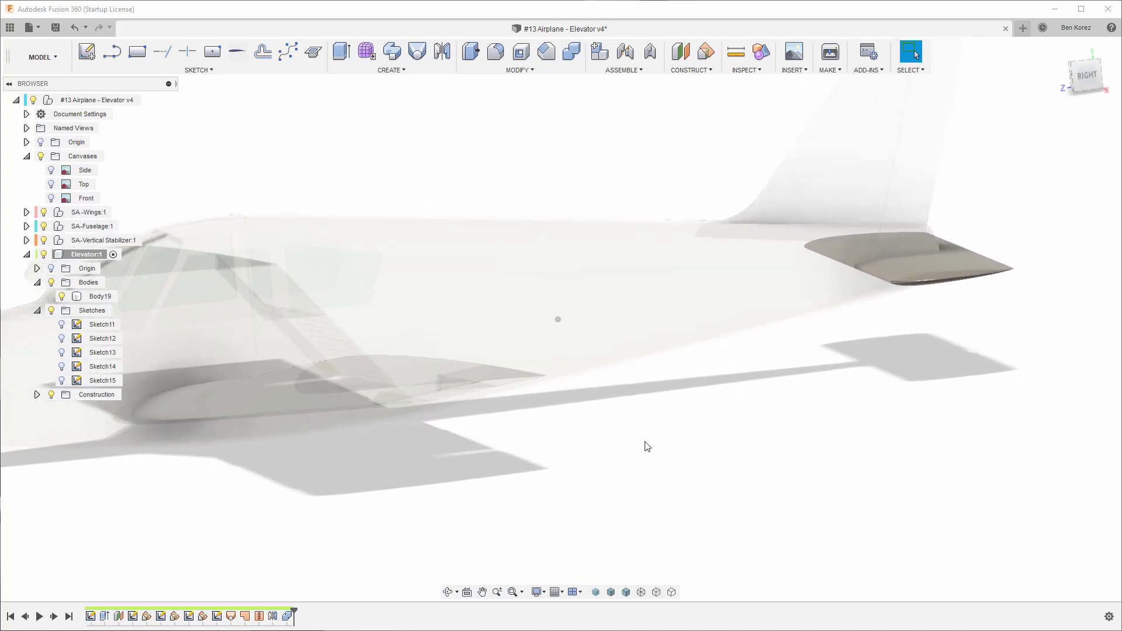
scroll(843, 470, "down", 2)
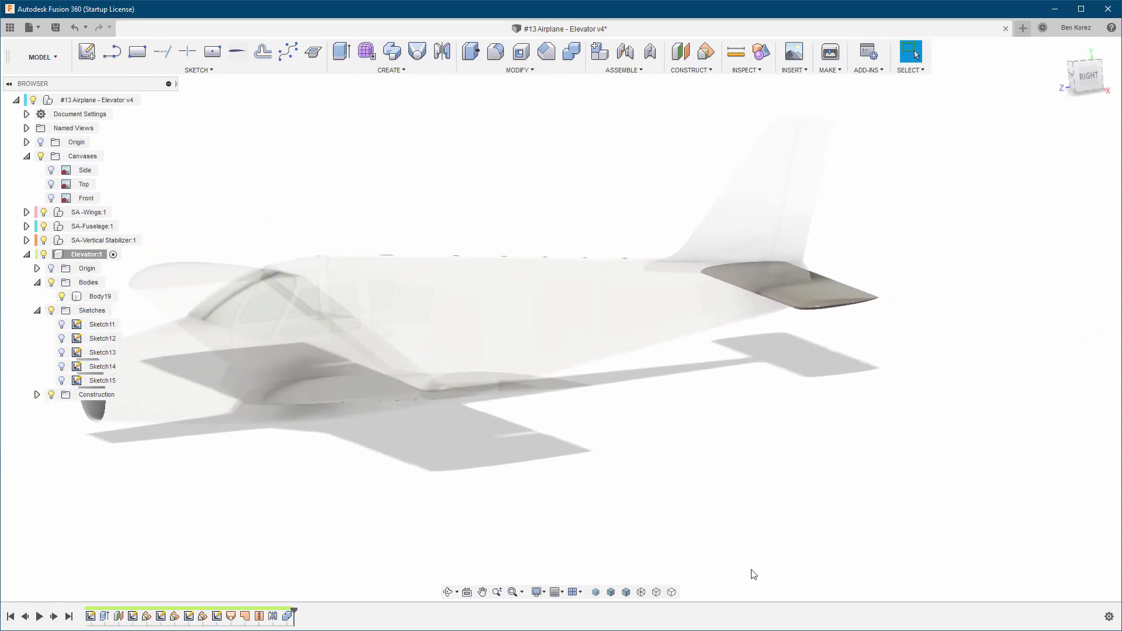
middle_click_drag(747, 489, 748, 491, "shift")
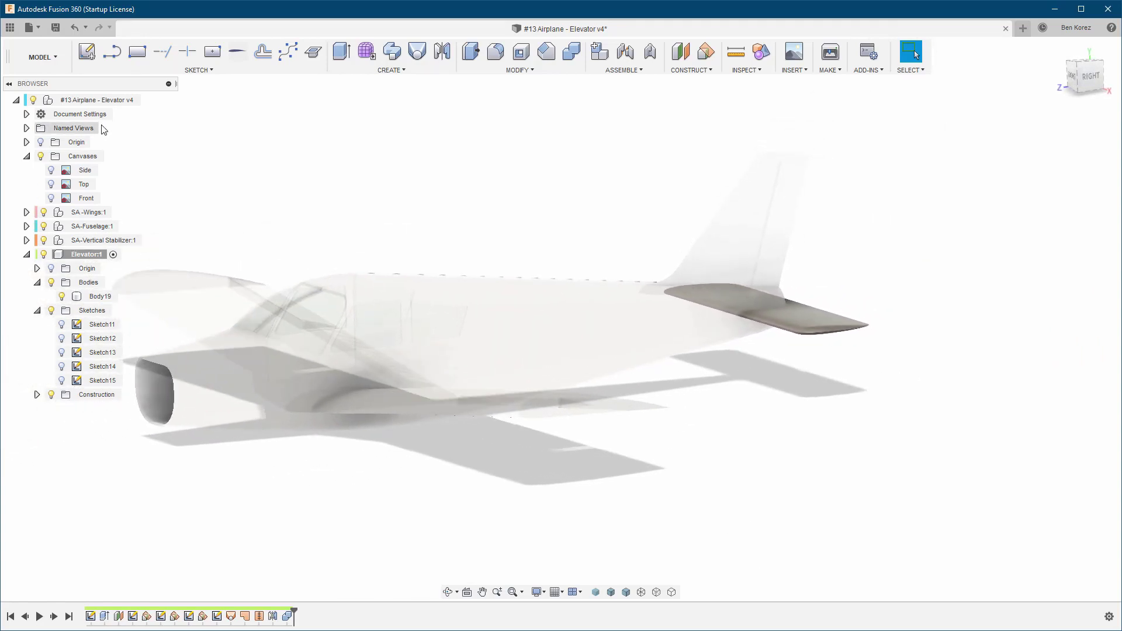
Activate the top-level #13 Airplane - Elevator component and inspect the complete airplane up close and as a whole
left_click(153, 100)
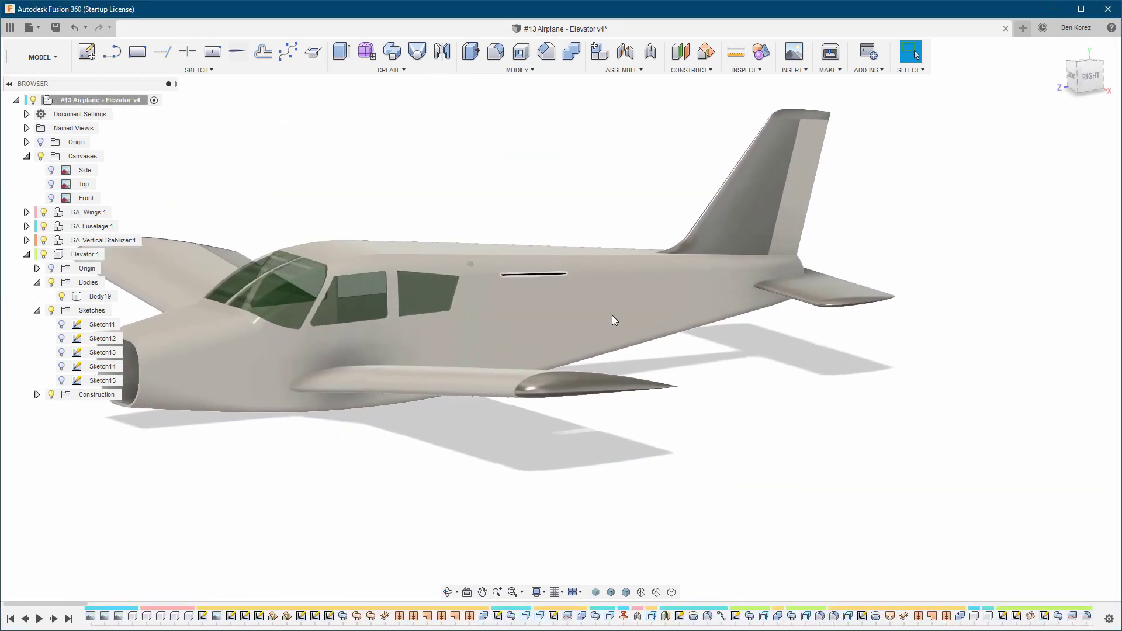
scroll(665, 352, "up", 8)
scroll(670, 402, "down", 10)
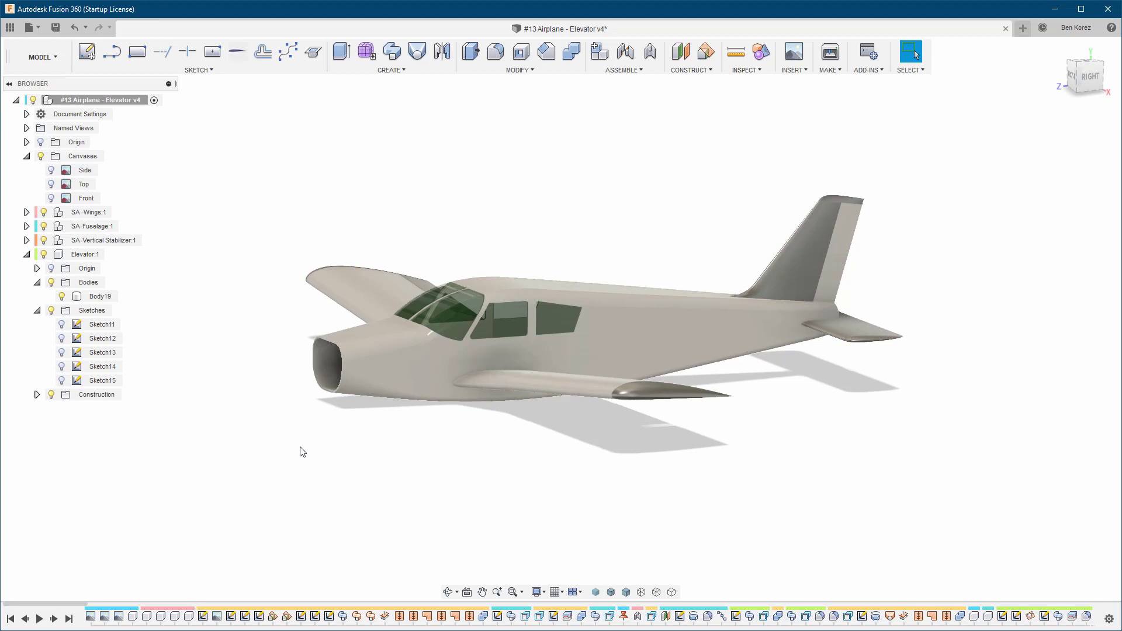
Collapse the Sketches and Bodies folders of the Elevator component, along with the component itself, in the model tree
left_click(37, 310)
left_click(37, 282)
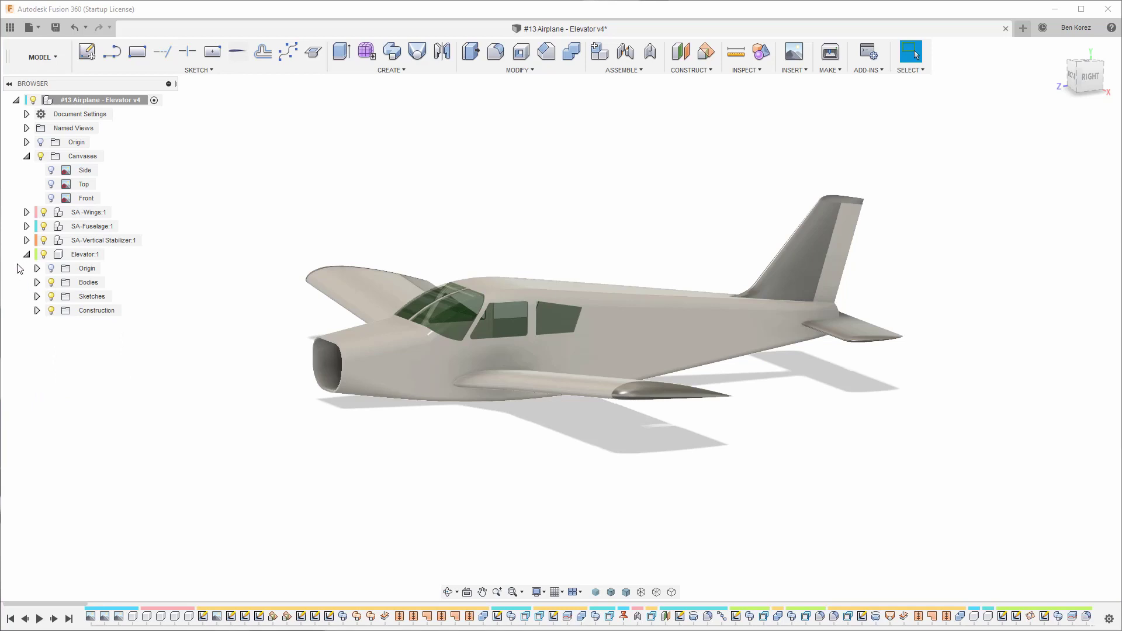
left_click(26, 255)
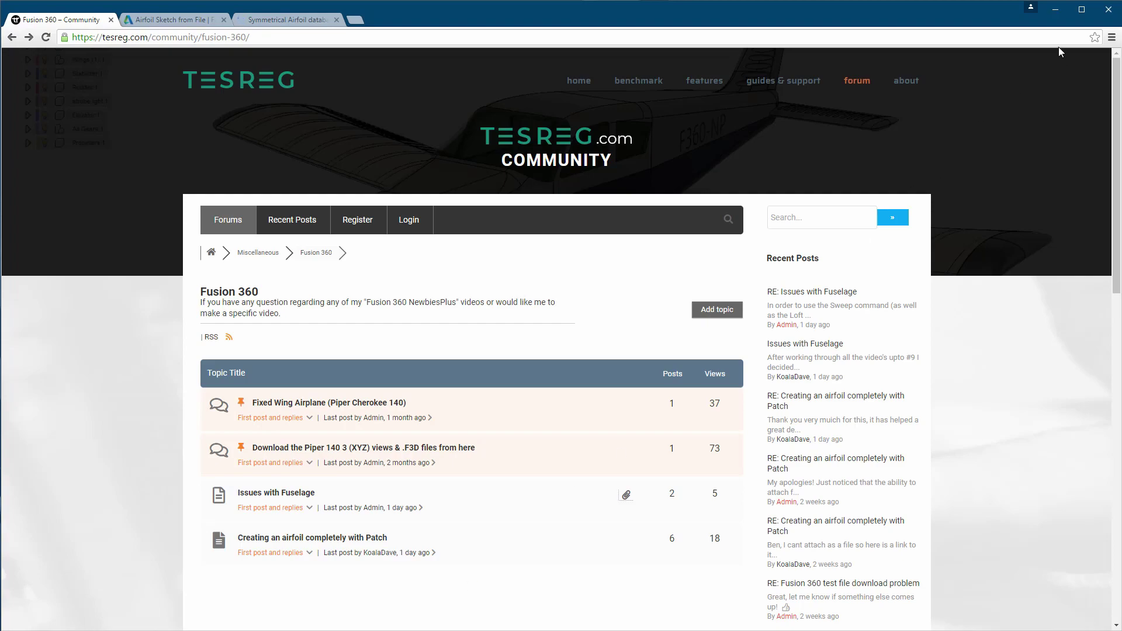
Minimize the web browser showing the Fusion 360 forum and return to the airplane model in Fusion 360
left_click(1055, 10)
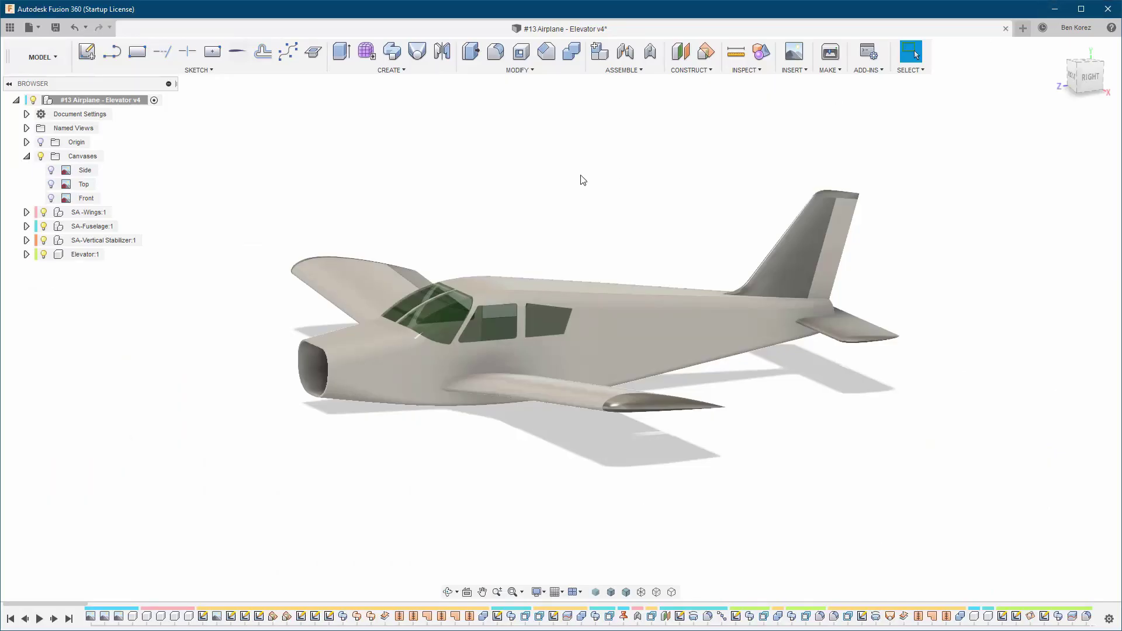